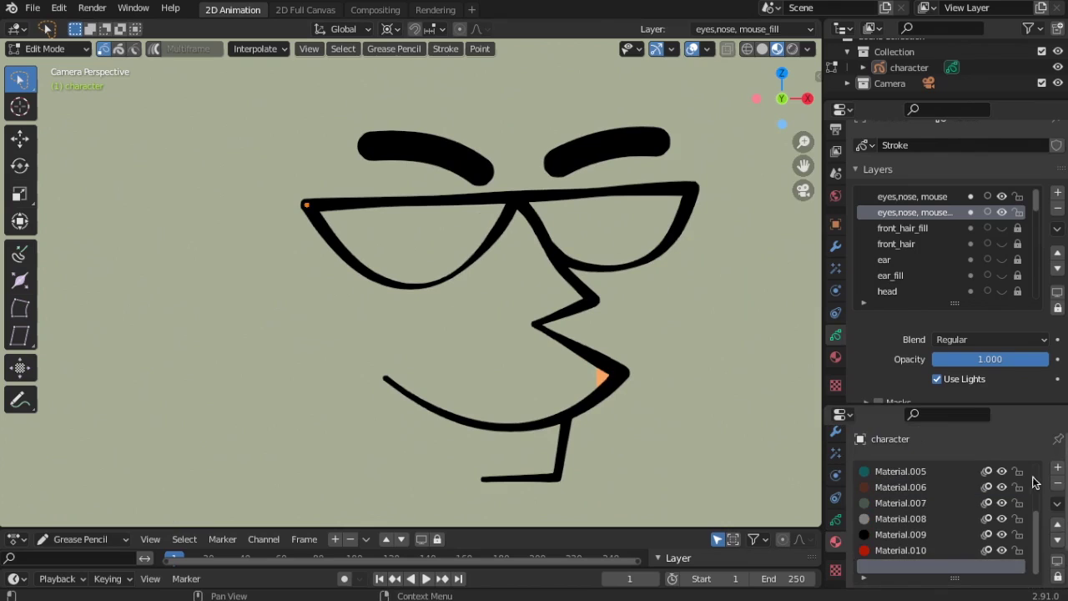
Create a new material for the character with its stroke disabled and its fill enabled.
left_click(998, 555)
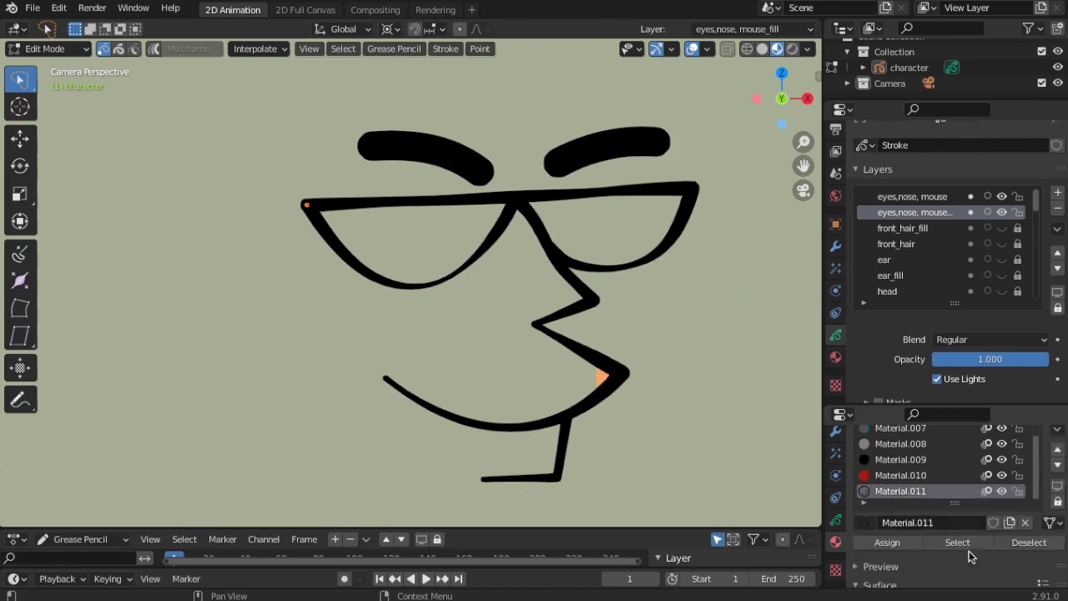
scroll(944, 538, "down", 4)
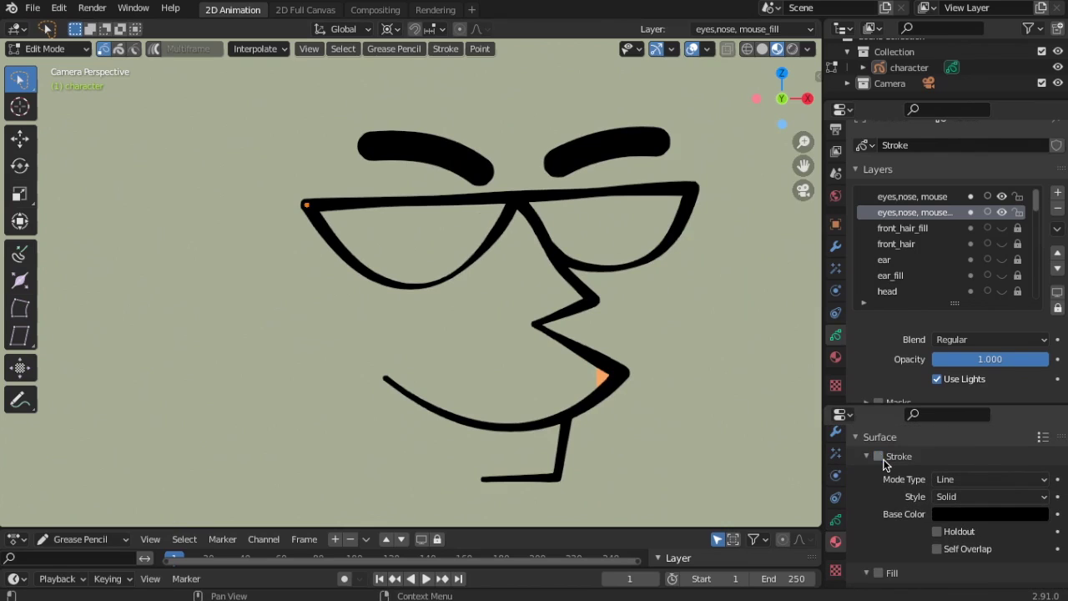
scroll(992, 540, "down", 1)
scroll(993, 545, "up", 1)
scroll(992, 541, "down", 3)
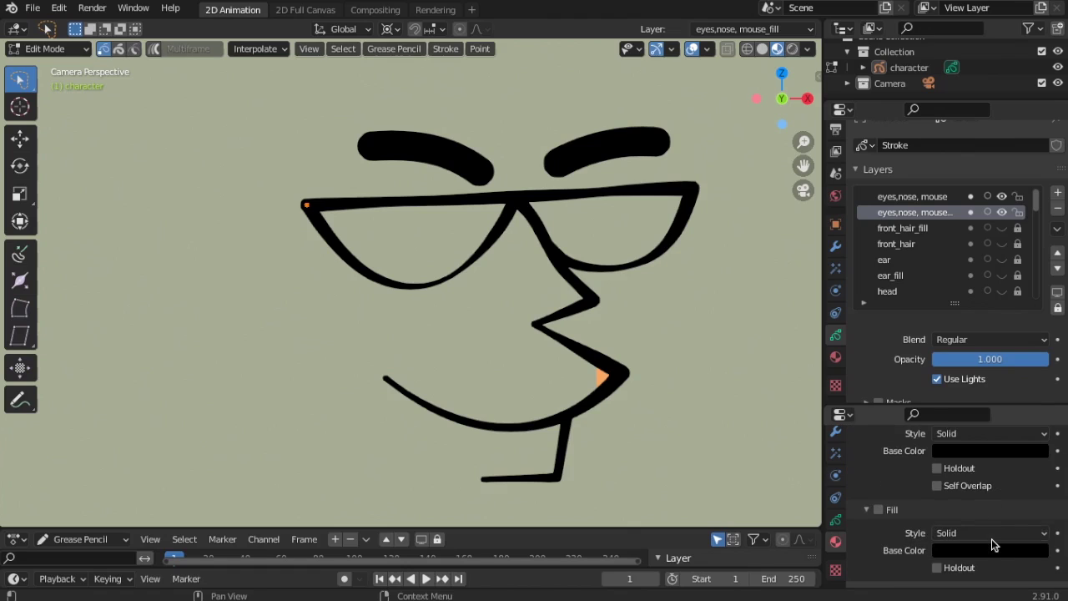
scroll(918, 524, "up", 3)
scroll(951, 505, "down", 3)
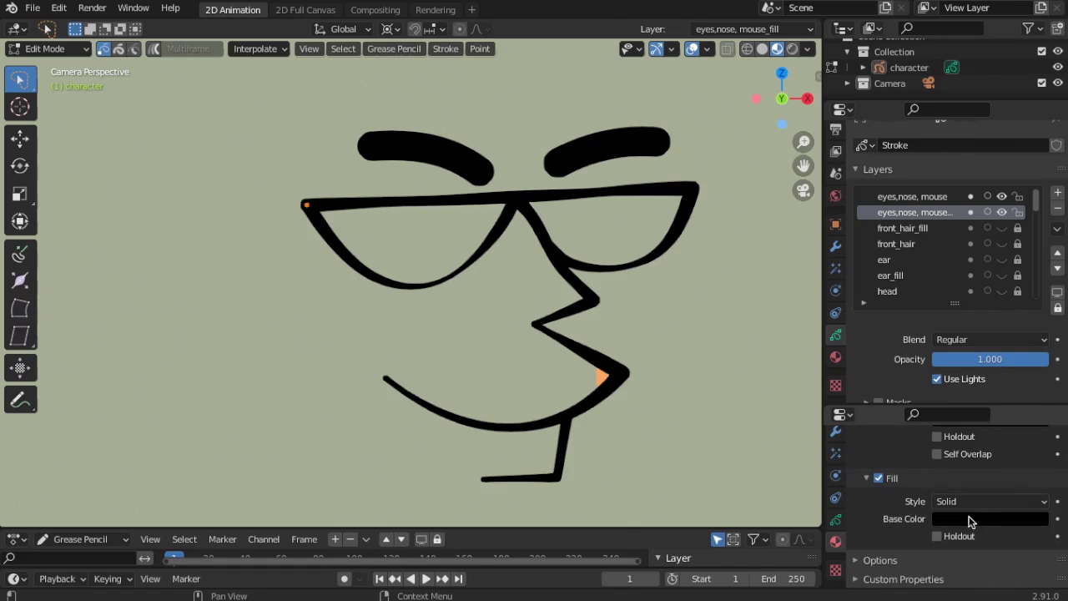
Set the new material's fill base color to yellow with hue 0.159, saturation 0.888 and value 1.000.
left_click(971, 520)
left_click_drag(1037, 405, 1030, 326)
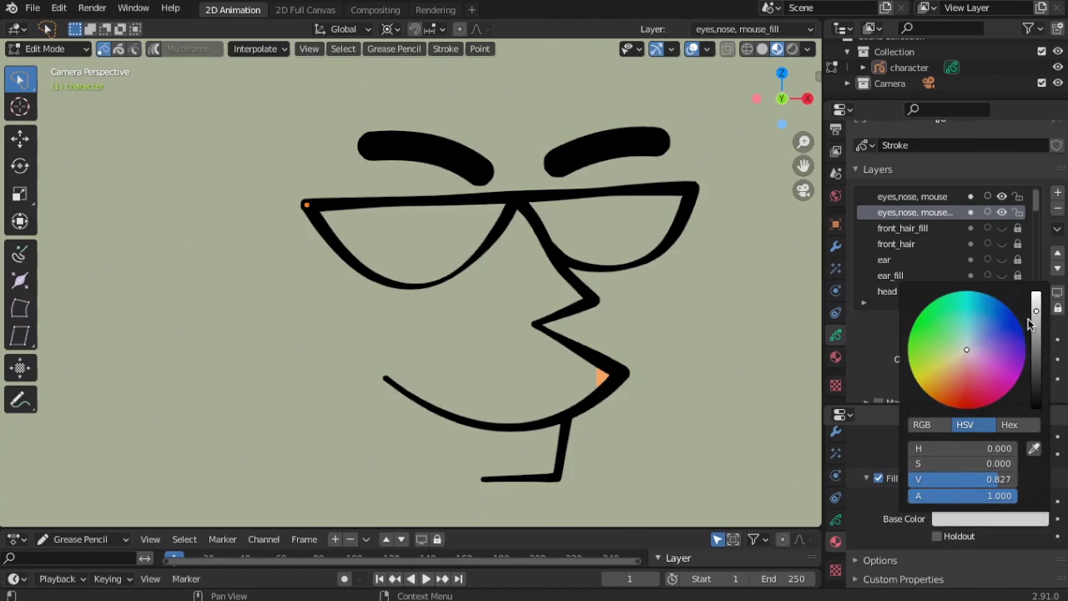
left_click_drag(947, 376, 922, 378)
left_click_drag(1035, 310, 1036, 294)
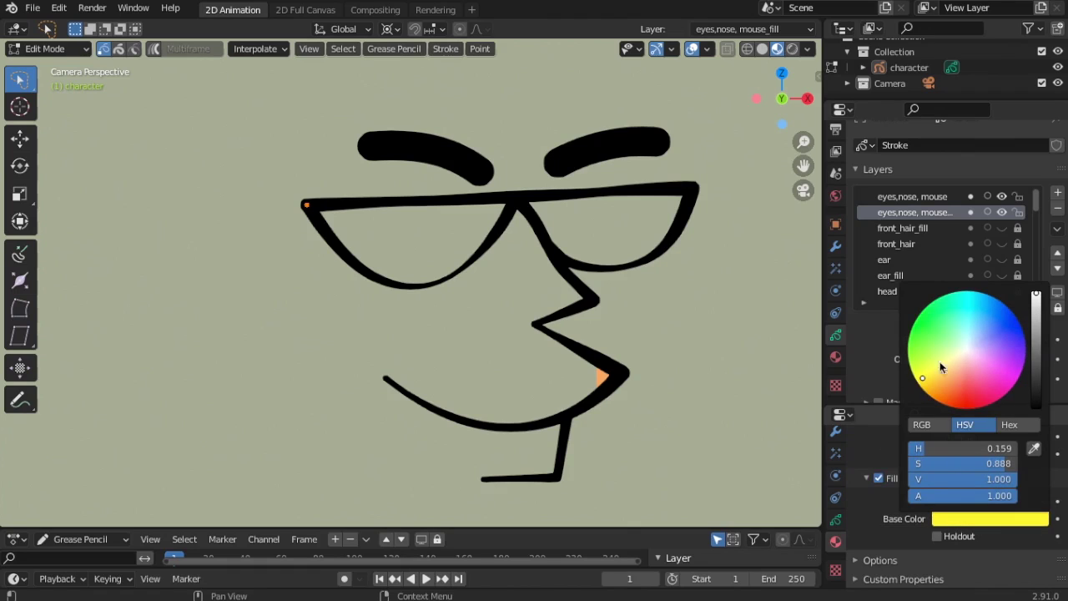
Fill both glasses lenses with the yellow material in Draw mode and lower its fill alpha until the lenses are semi-transparent.
left_click(63, 50)
left_click(40, 120)
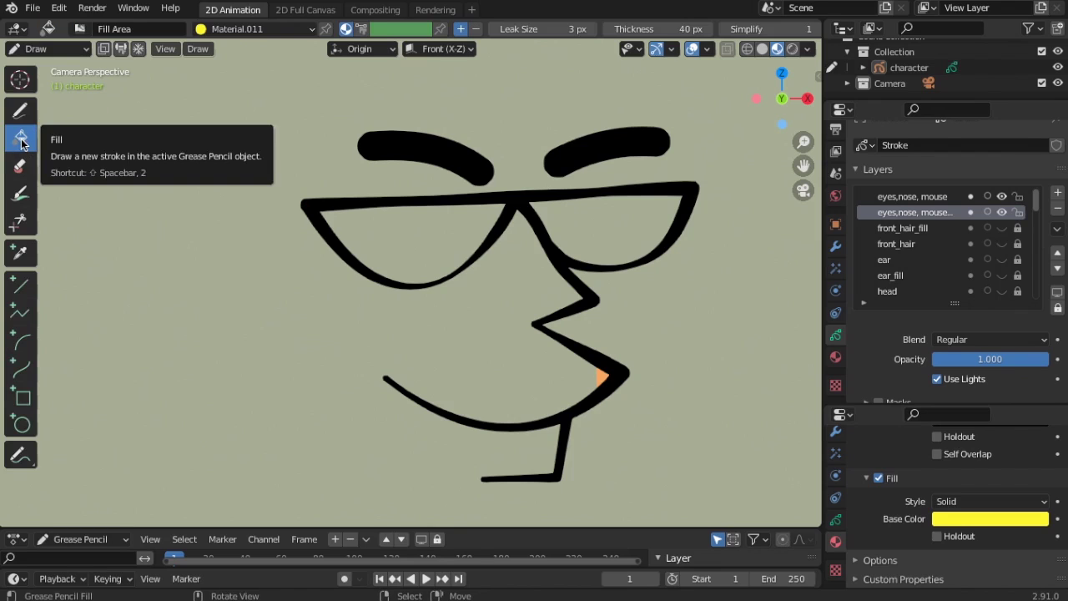
left_click(618, 216)
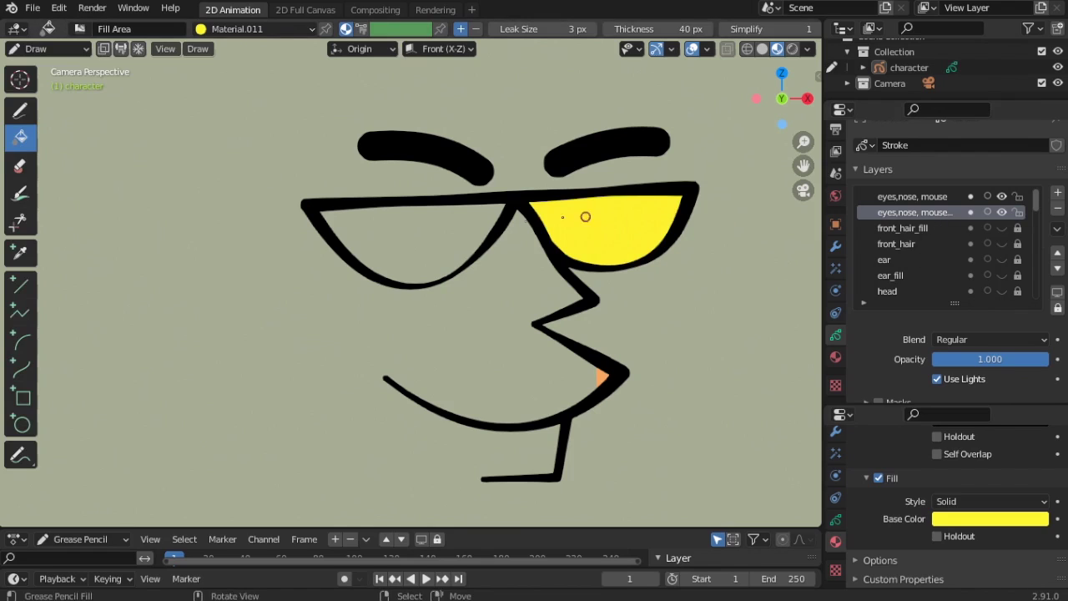
left_click(1001, 519)
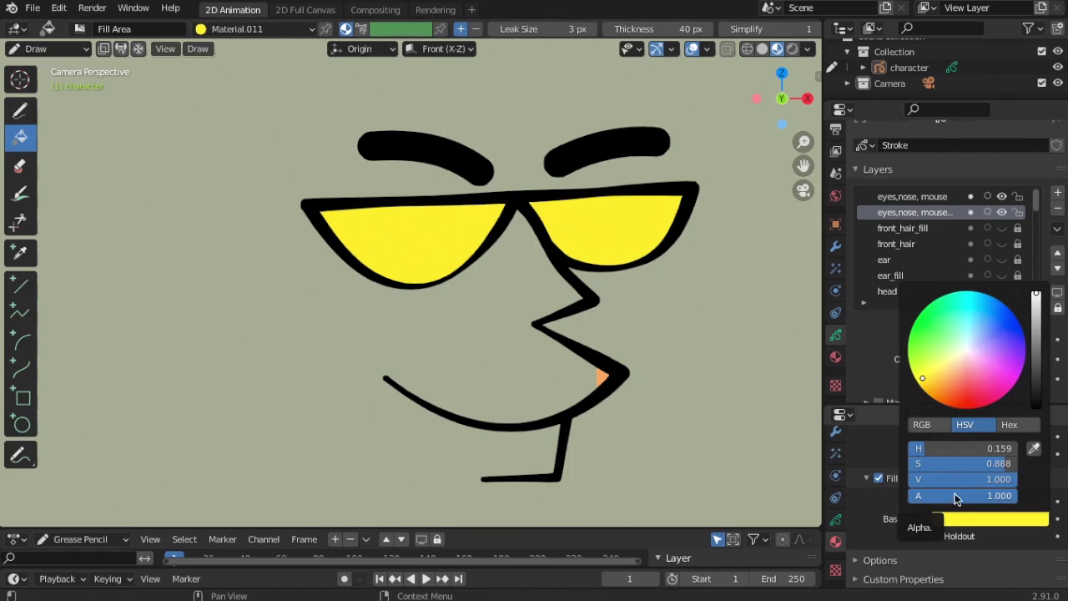
mouse_move(955, 495)
left_mouse_down()
mouse_move(925, 496)
mouse_move(944, 496)
left_mouse_up()
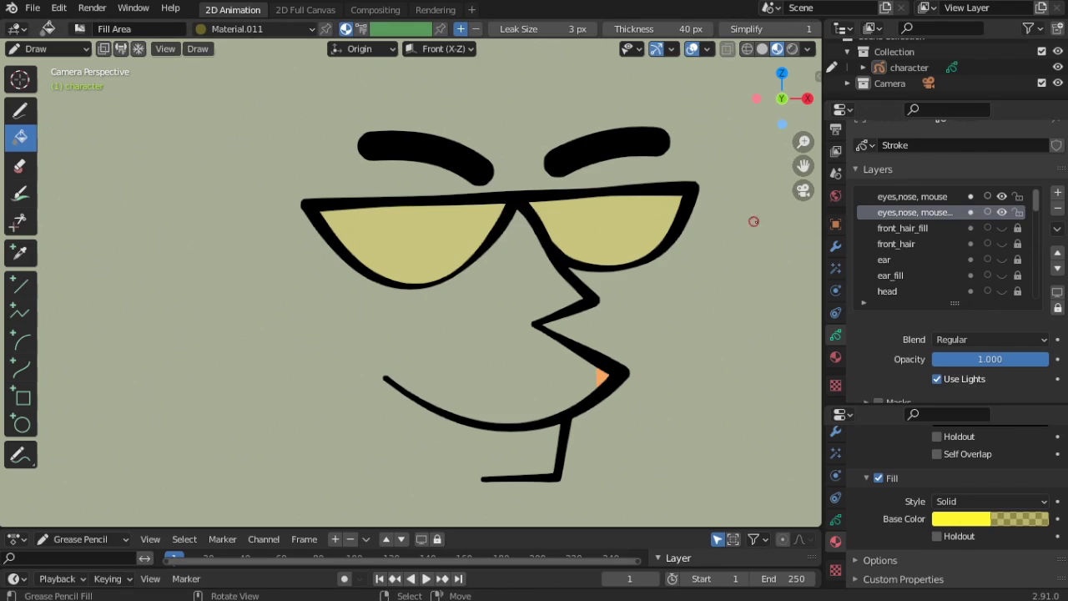
Replace "eyes" with "glasses" in the names of the "eyes,nose, mouse" layer and its matching fill layer.
right_click(897, 203)
left_click(893, 203)
left_click(904, 195)
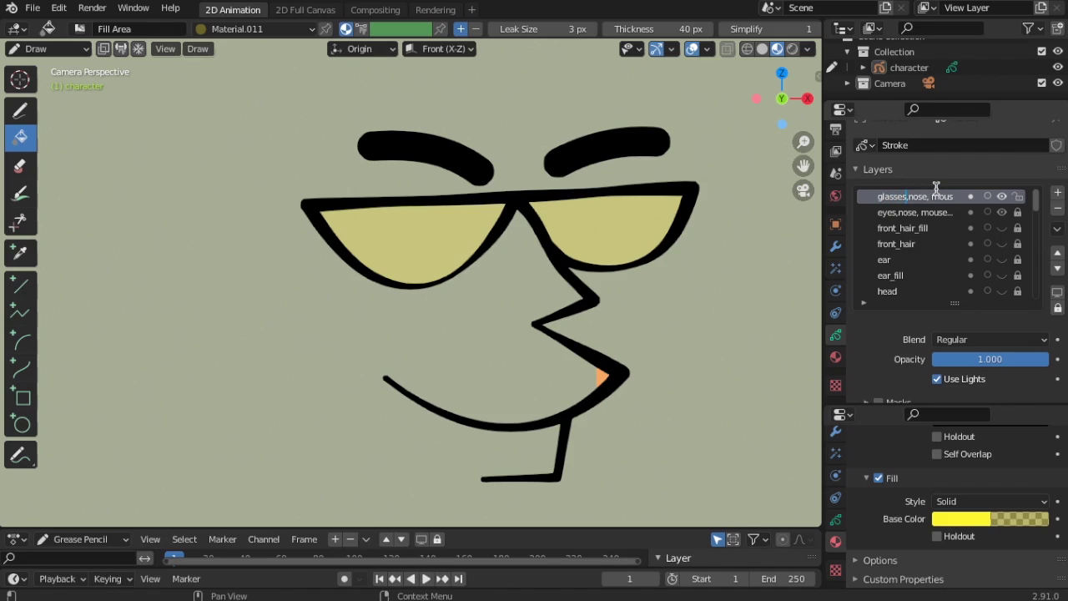
left_click(902, 215)
double_click(898, 212)
left_click(889, 212)
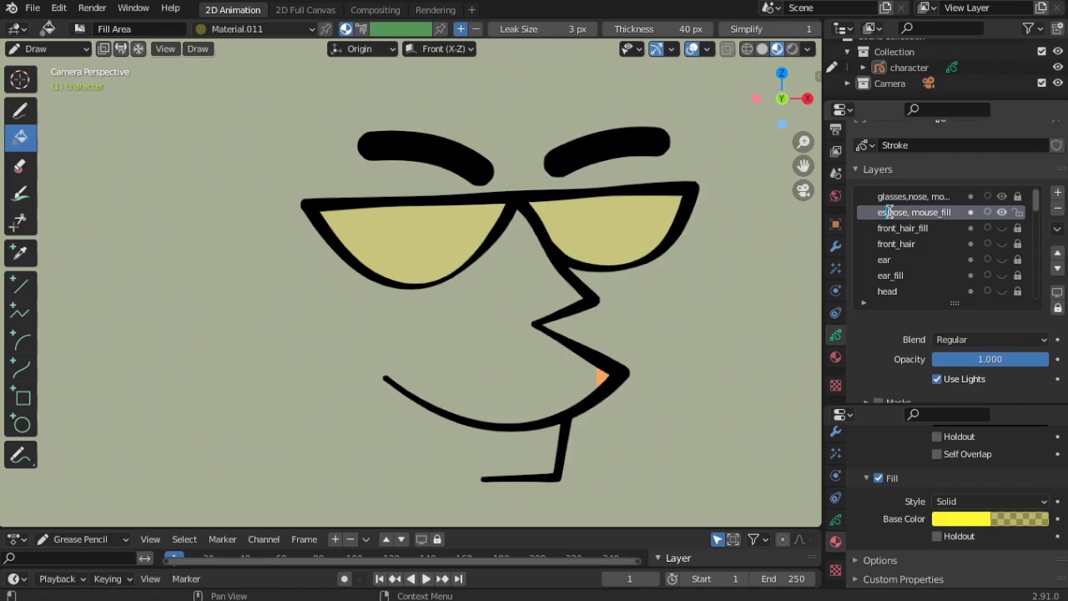
Add a new layer named eyes and move it below both glasses layers.
left_click(1058, 192)
double_click(934, 210)
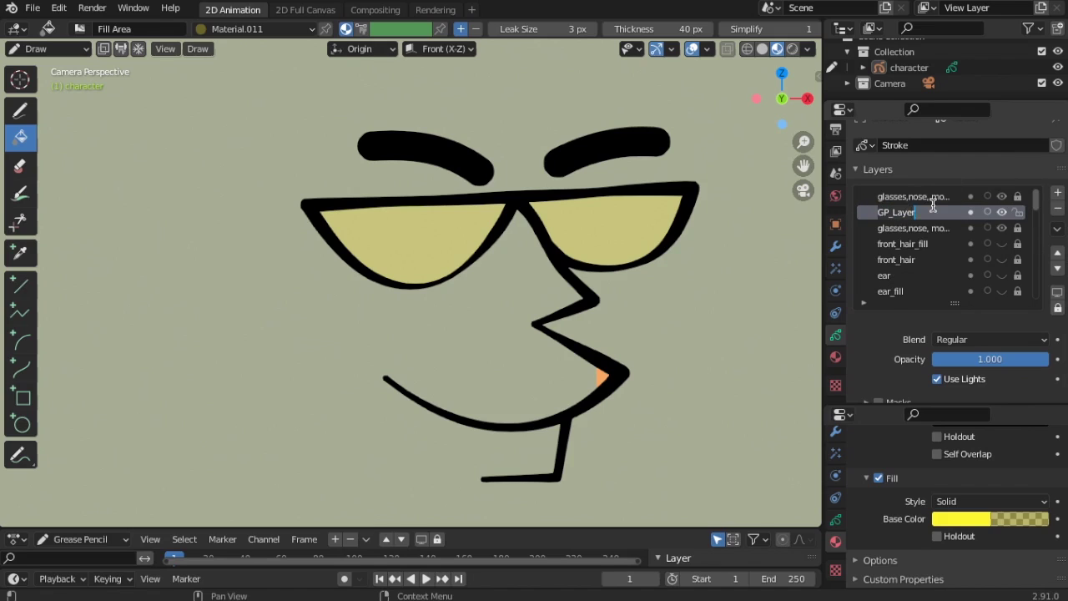
type("eyes")
key("Return")
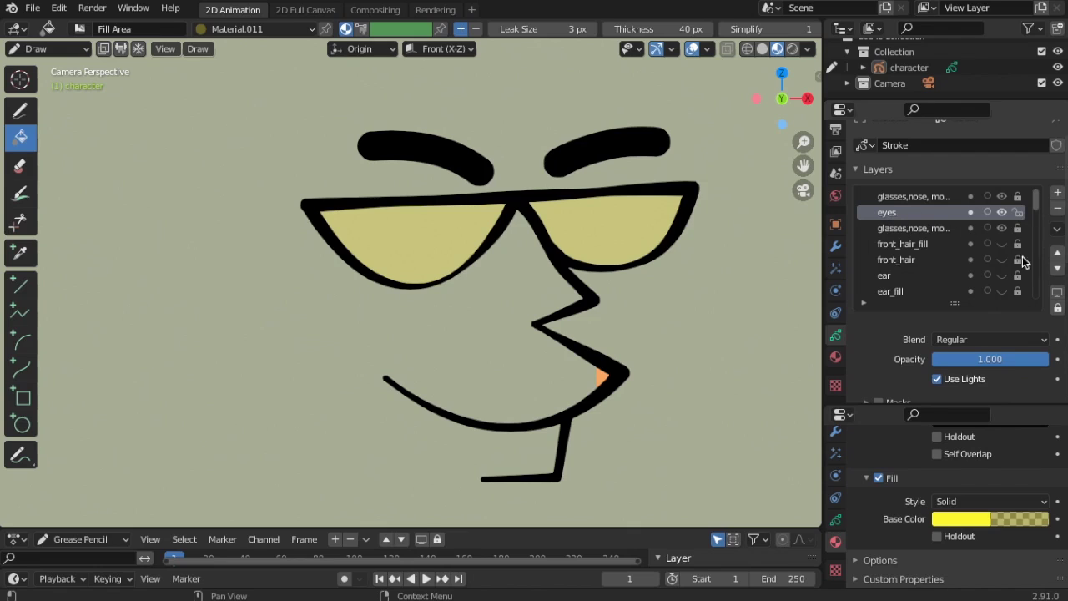
left_click(1058, 268)
Draw a small circle outline beside the glasses on the eyes layer using the Circle tool and Material.001.
scroll(930, 474, "up", 5)
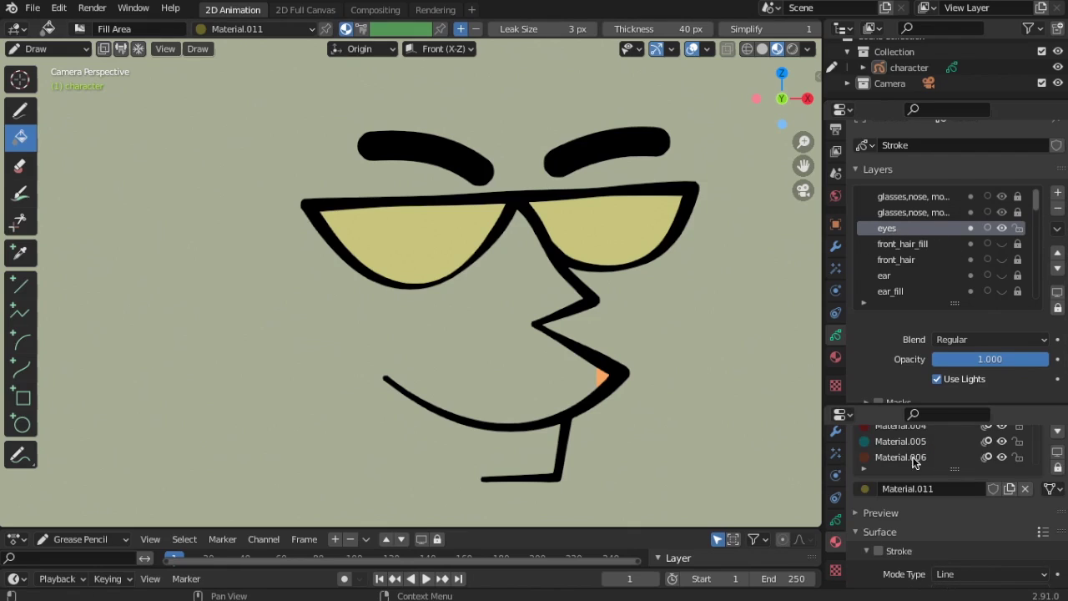
left_click_drag(998, 408, 989, 300)
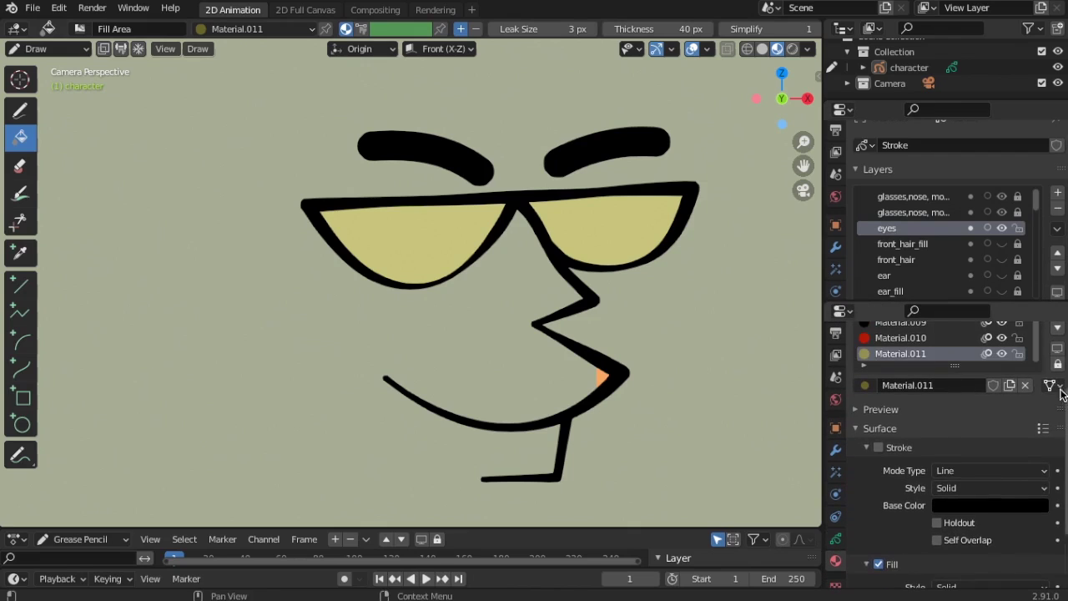
scroll(948, 412, "up", 4)
left_click(902, 384)
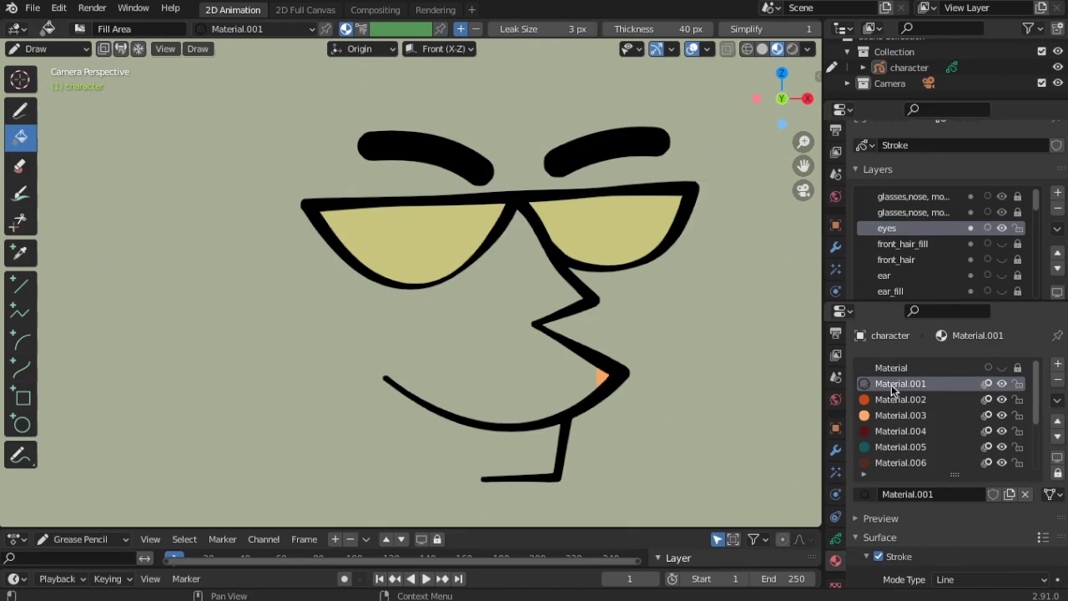
left_click(22, 425)
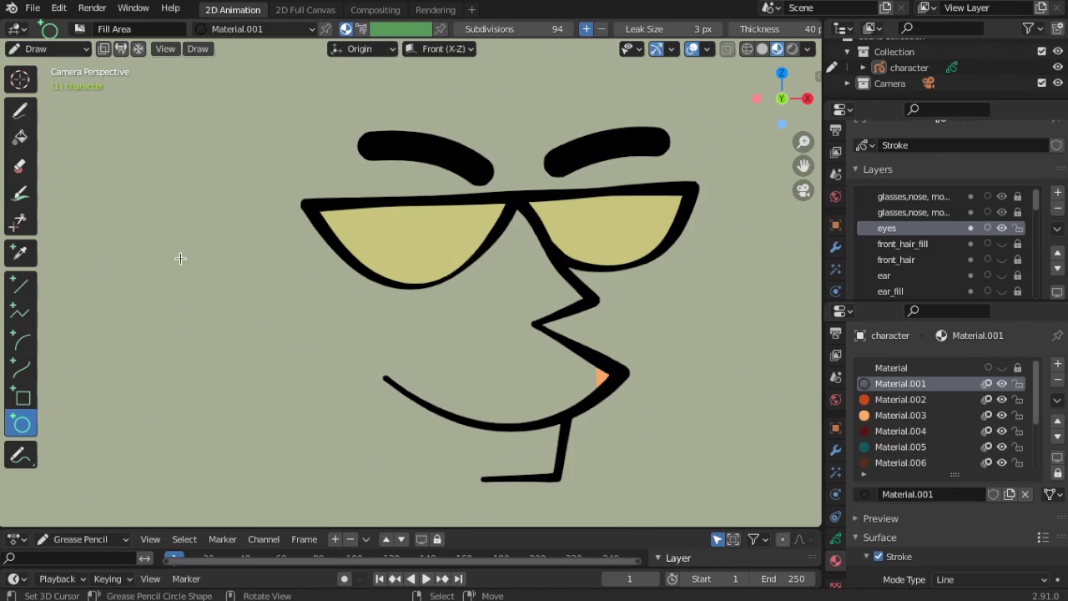
mouse_move(180, 258)
left_mouse_down()
mouse_move(264, 333)
mouse_move(237, 302)
left_mouse_up()
middle_click(278, 298)
scroll(253, 331, "up", 2)
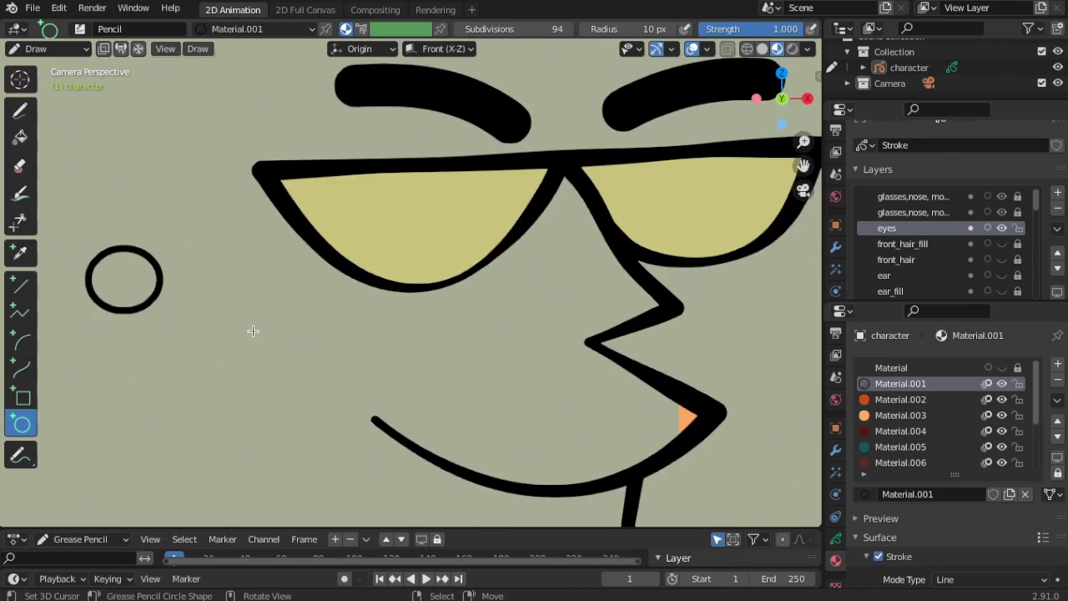
Make the black Material.009 active and switch to the Fill tool for the circle.
middle_click_drag(188, 300, 426, 308, "shift")
scroll(301, 292, "up", 3)
scroll(301, 291, "down", 1)
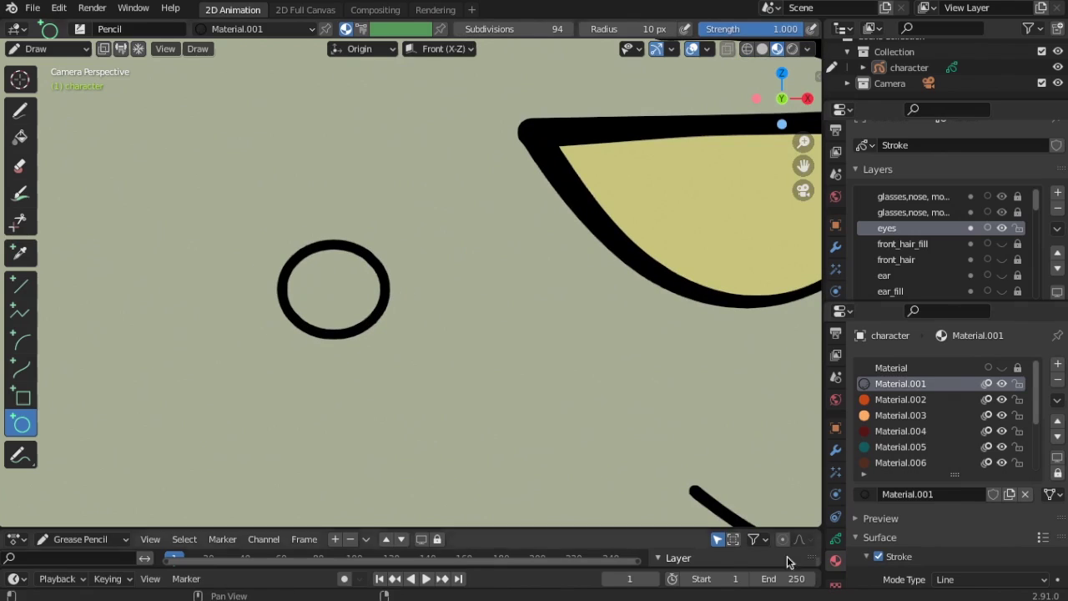
scroll(952, 445, "down", 4)
scroll(905, 455, "up", 1)
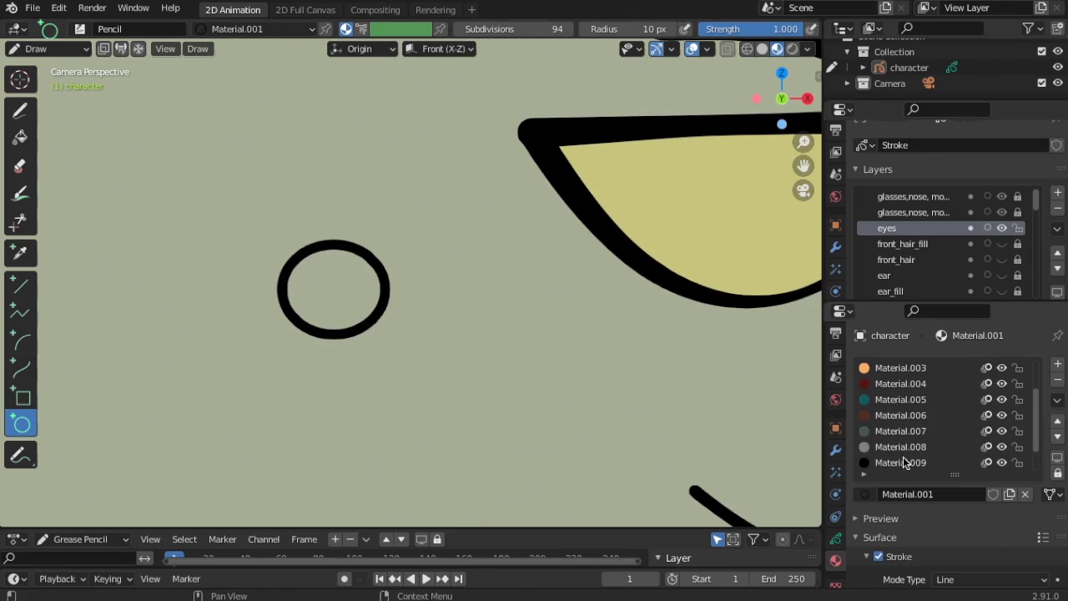
left_click(903, 461)
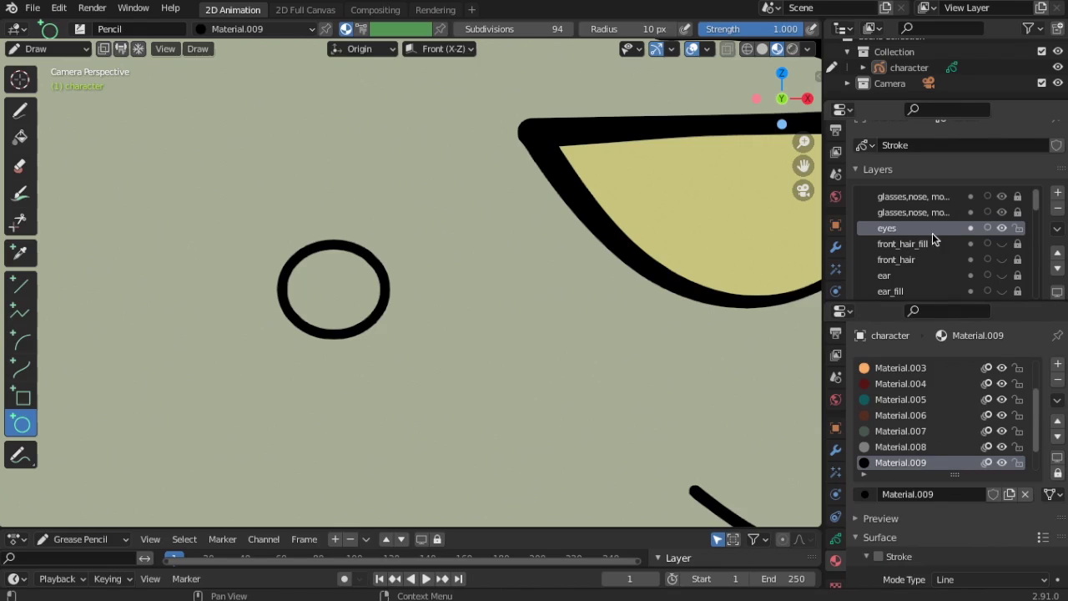
left_click(23, 137)
Try filling the circle with black on the eyes layer and undo that fill.
left_click(330, 271)
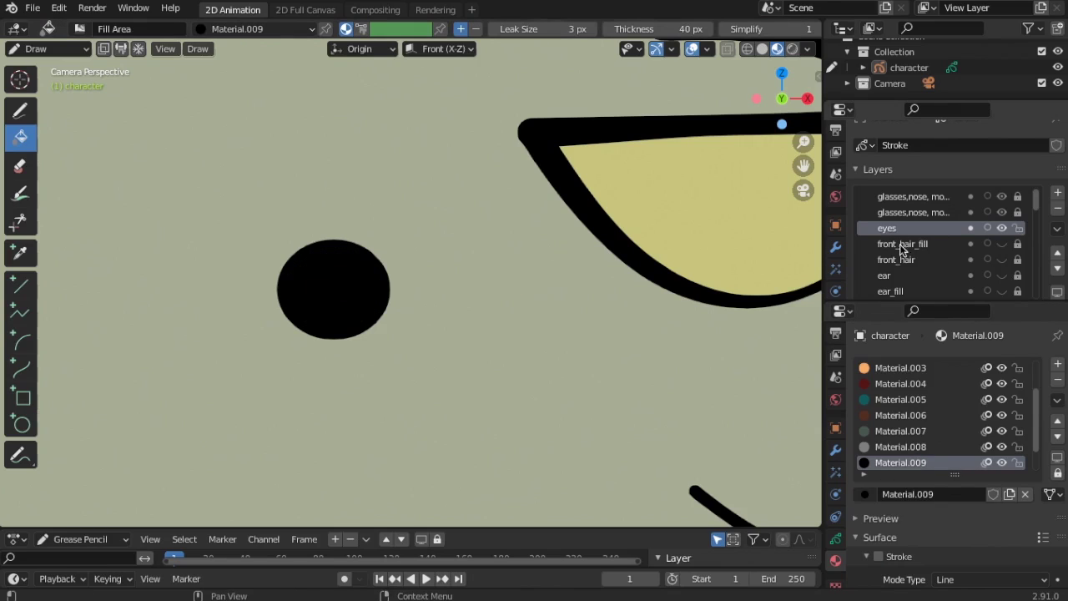
key("ctrl+z")
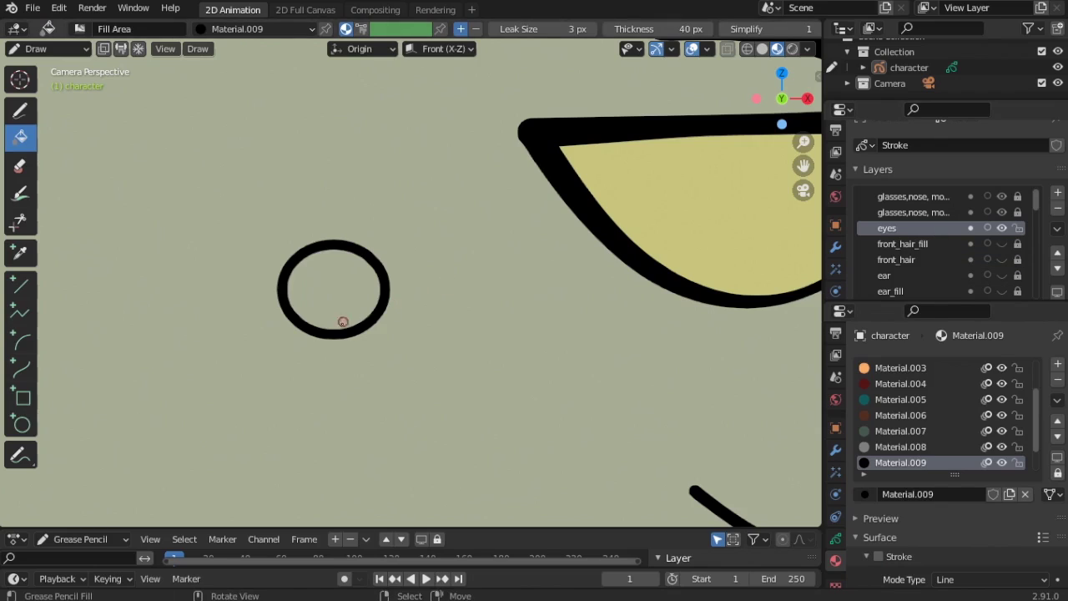
Add a layer named eyes_fill directly below the eyes layer and fill the circle on it with Material.009.
left_click(1058, 193)
double_click(926, 228)
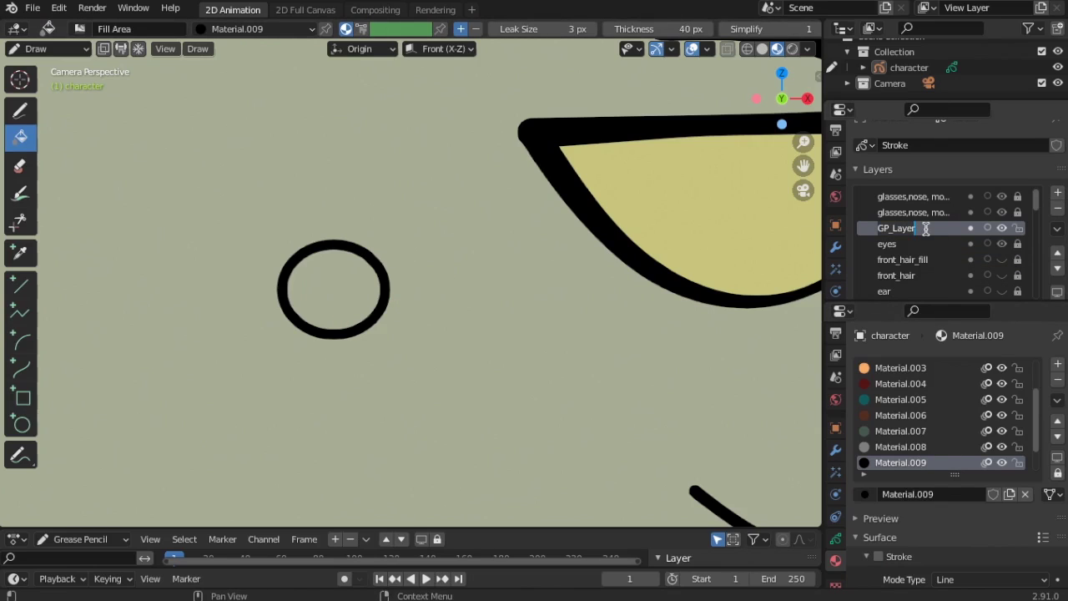
type("eyes_fill")
left_click(1058, 267)
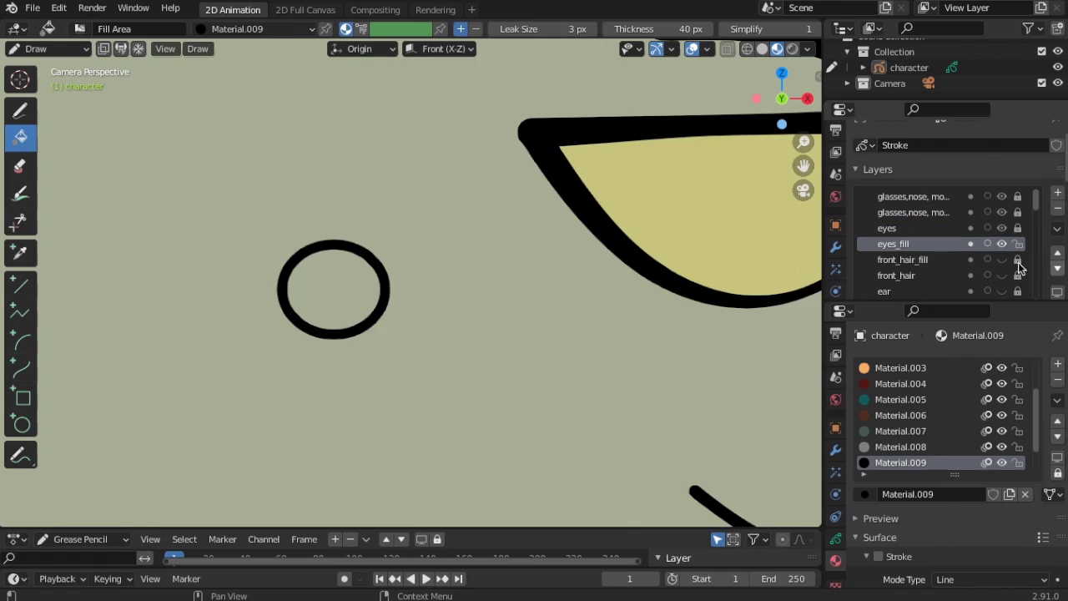
left_click(331, 294)
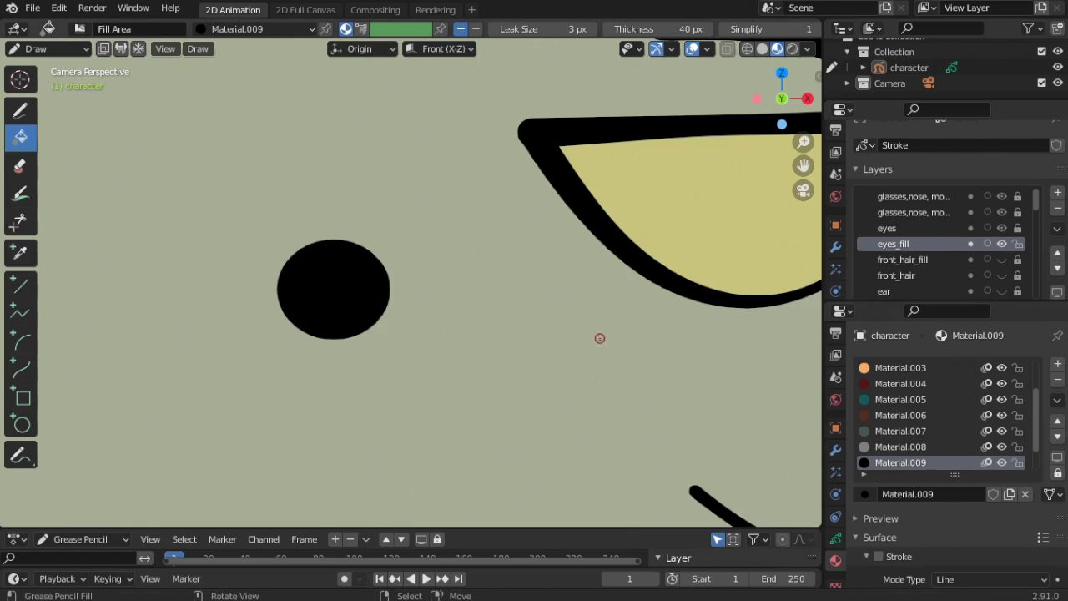
Choose the Circle tool and create another material with the stroke disabled and a white fill.
left_click(22, 424)
scroll(927, 451, "down", 2)
scroll(914, 450, "up", 5)
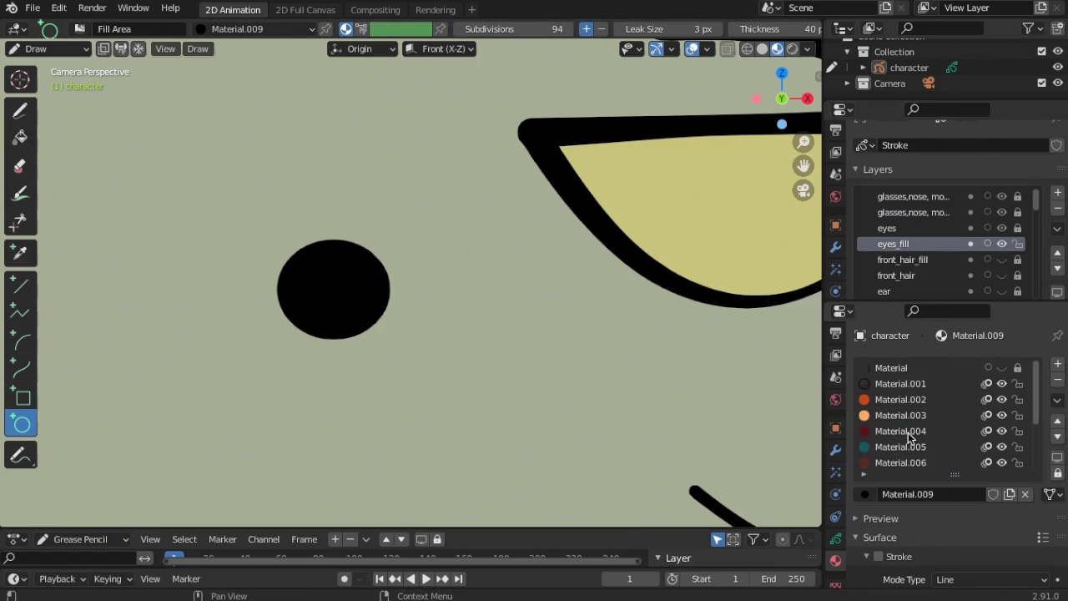
scroll(913, 443, "down", 1)
scroll(914, 443, "up", 1)
left_click(1058, 364)
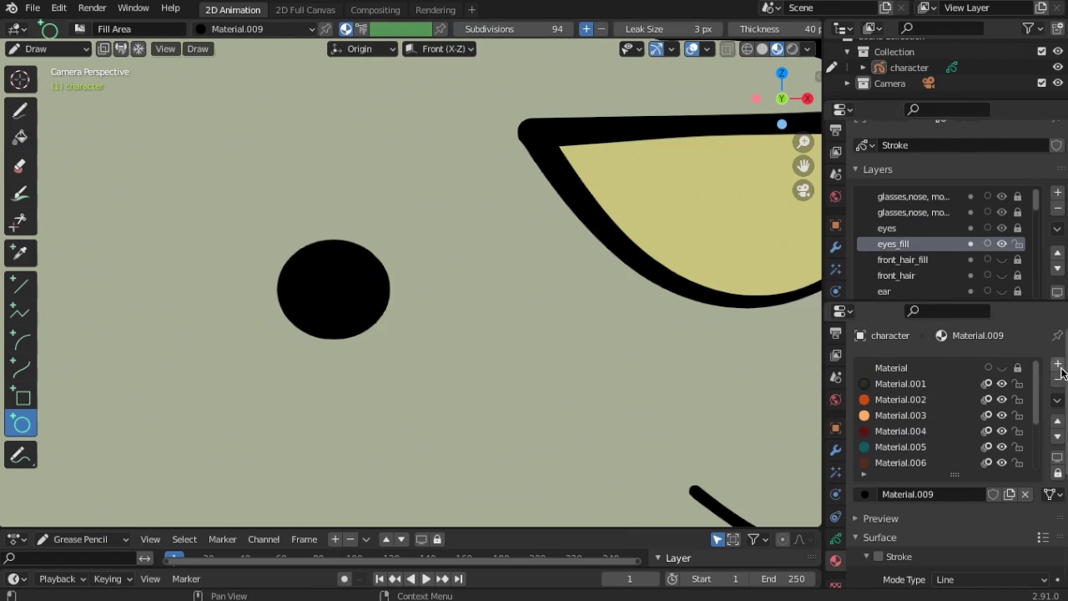
left_click(927, 495)
scroll(914, 454, "down", 3)
left_click(878, 425)
scroll(897, 454, "down", 2)
left_click(878, 478)
left_click(984, 518)
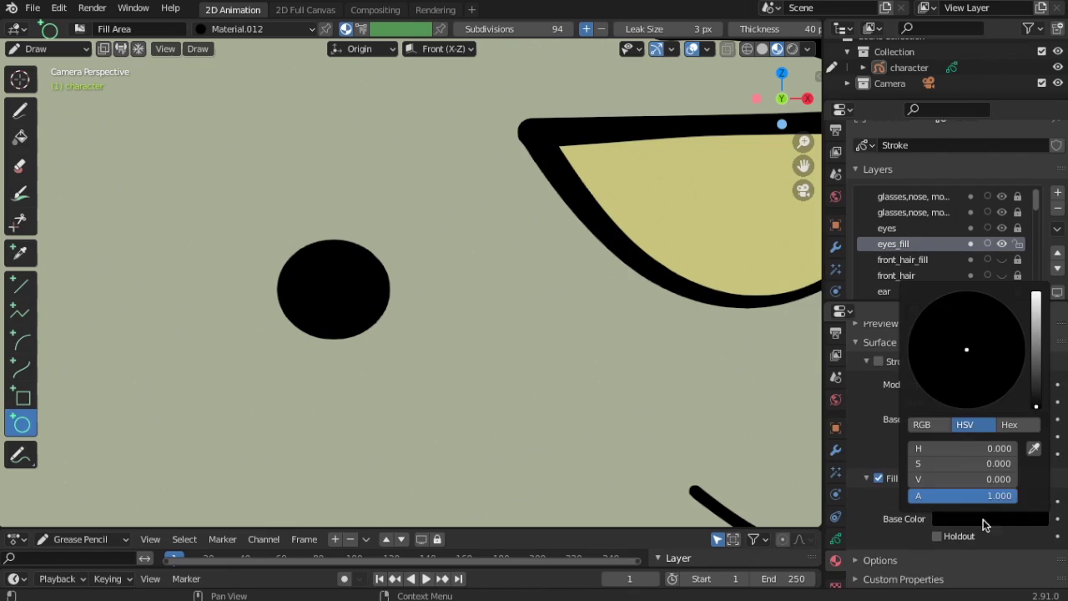
left_click_drag(1039, 409, 1036, 297)
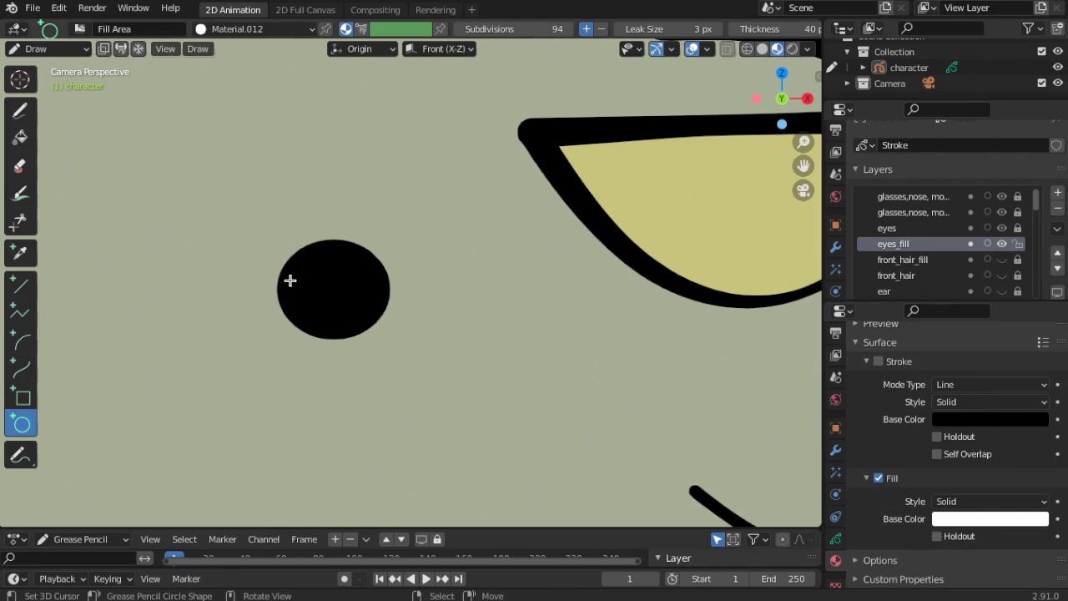
Draw a small, narrow white ellipse as a highlight in the upper-left part of the black eye circle.
mouse_move(303, 248)
left_mouse_down()
mouse_move(316, 272)
mouse_move(275, 279)
left_mouse_up()
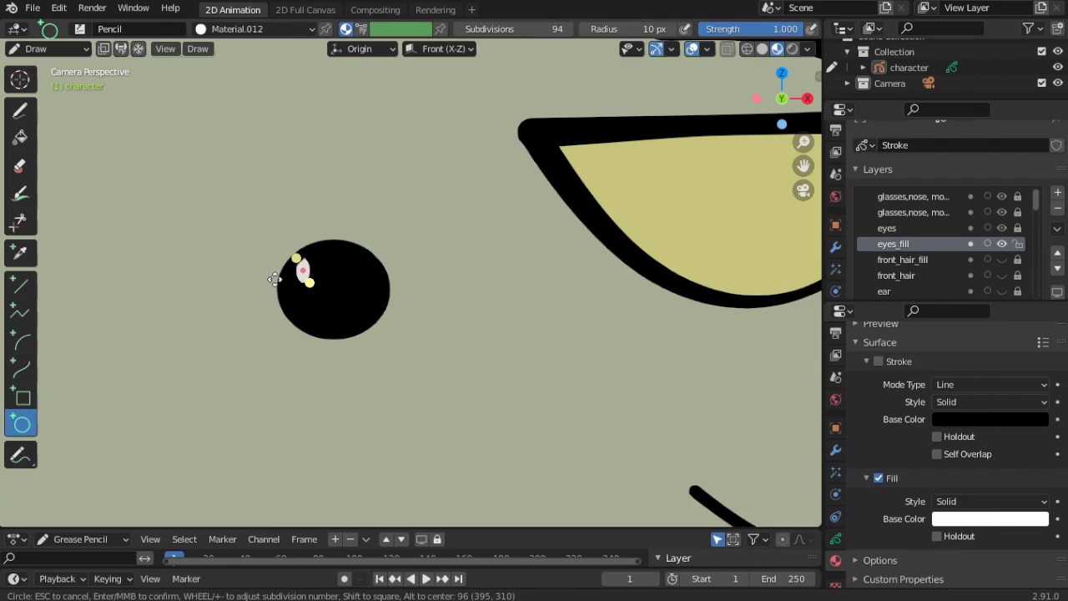
middle_click(306, 280)
scroll(322, 298, "down", 5)
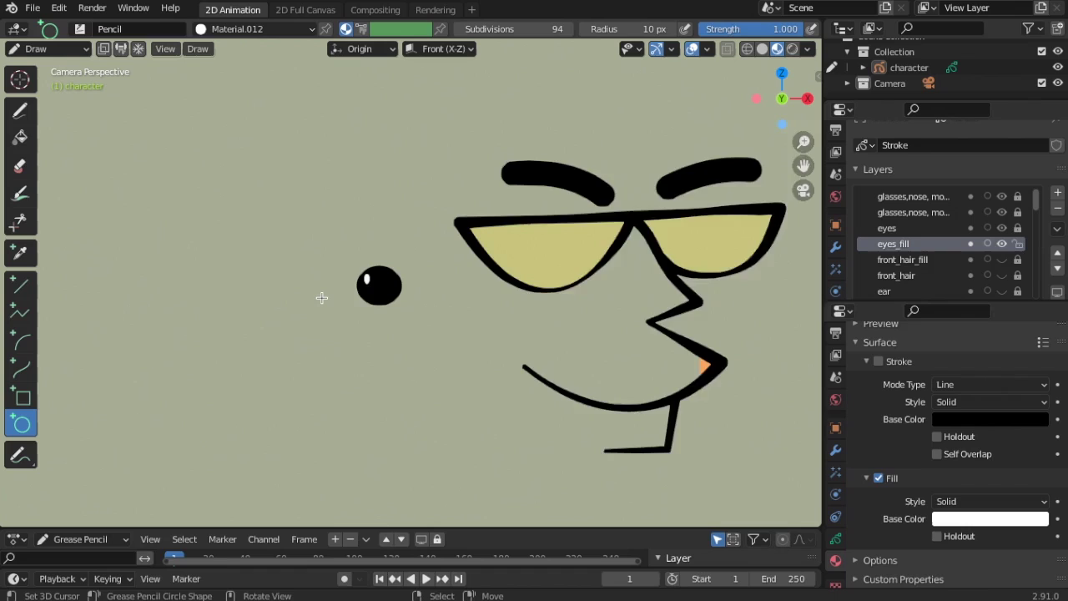
Unlock the eyes layer and switch the character to Edit Mode.
scroll(321, 297, "up", 3)
left_click(1018, 228)
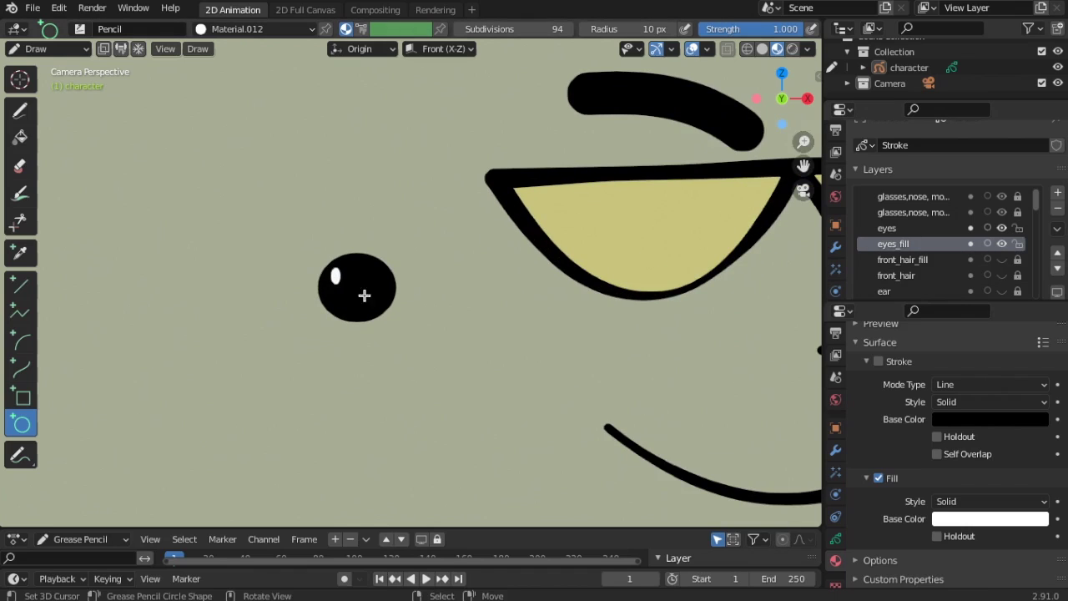
left_click(46, 48)
left_click(46, 79)
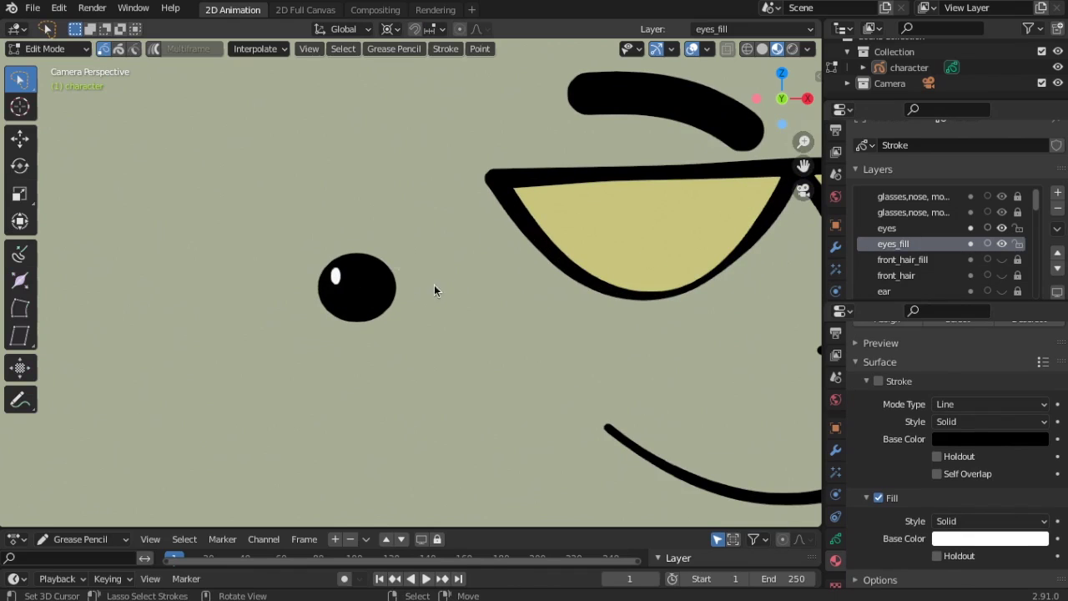
Select the whole eye with its highlight and move it inside the right-hand glasses lens.
left_click_drag(400, 239, 237, 376)
scroll(369, 325, "down", 1)
scroll(371, 340, "up", 1)
scroll(334, 342, "down", 1)
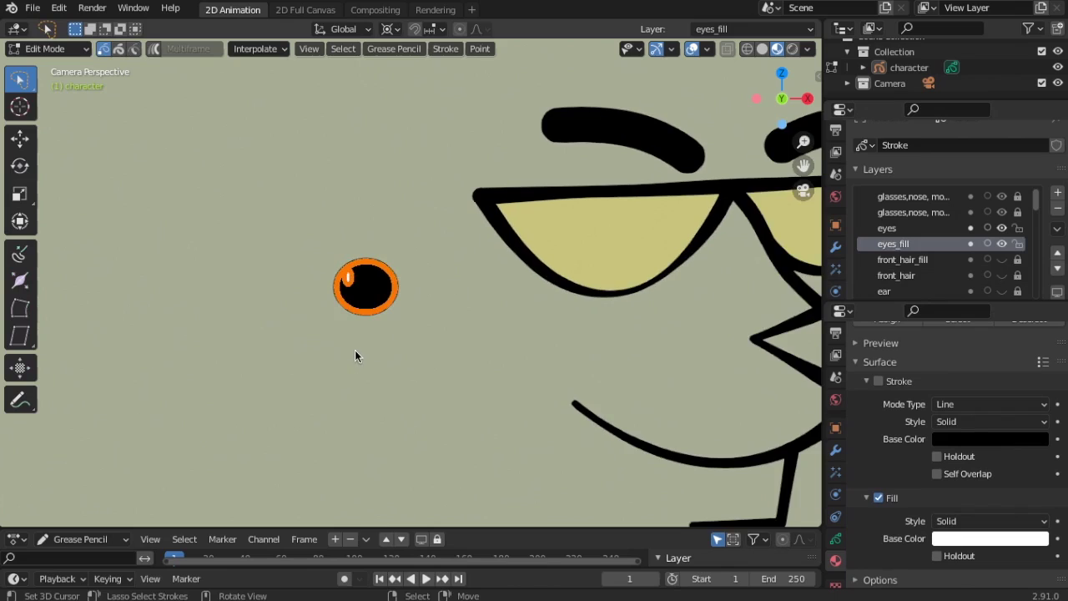
middle_click_drag(385, 280, 164, 289, "shift")
key("g")
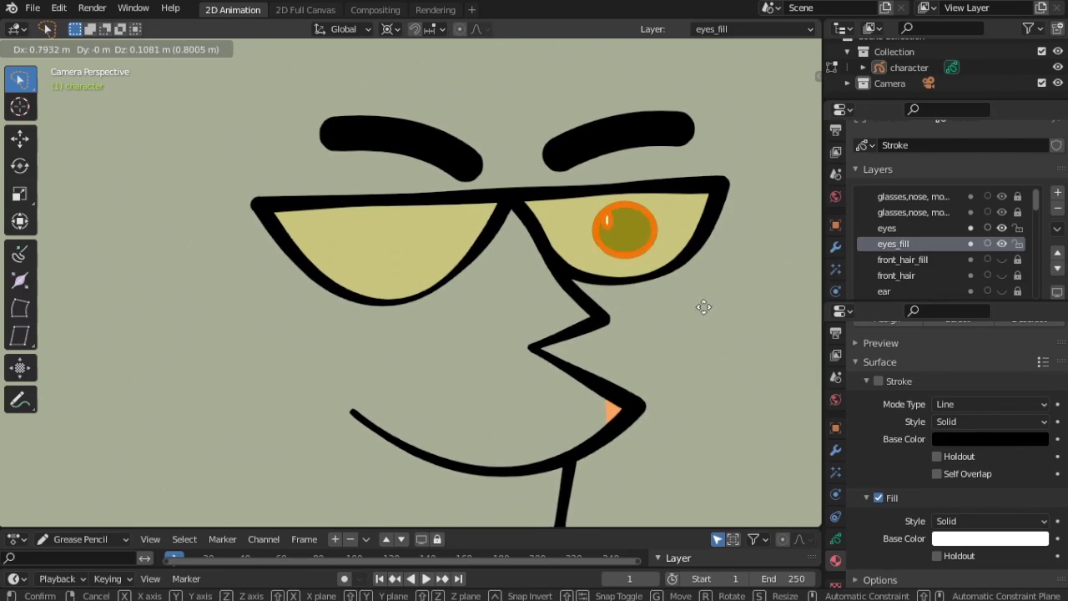
left_click(675, 314)
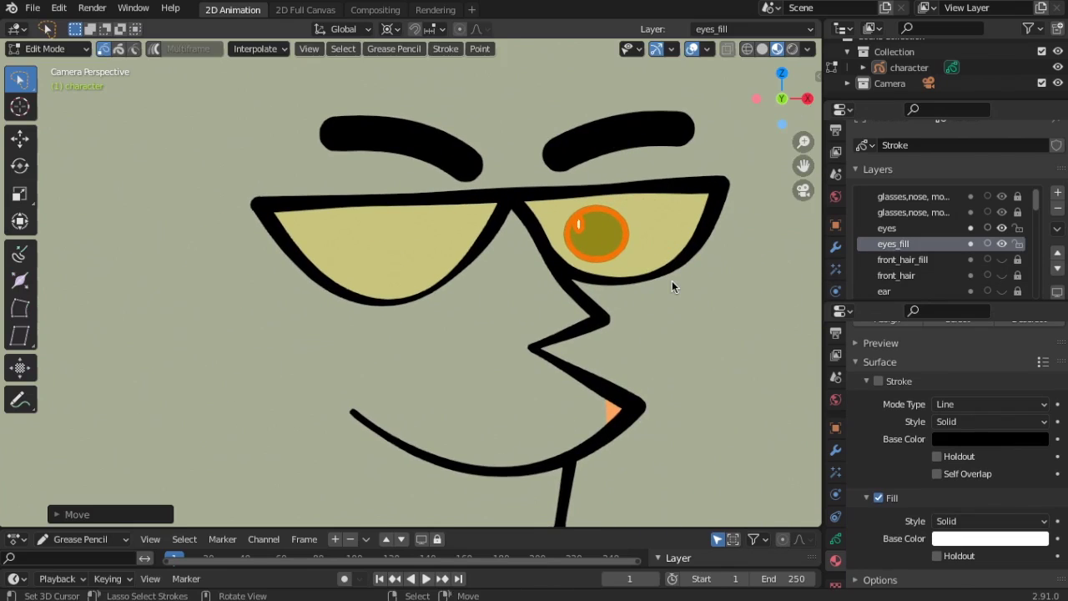
Duplicate the eye with its highlight and place the copy inside the left-hand lens, near the nose bridge.
key("shift+d")
left_click(510, 280)
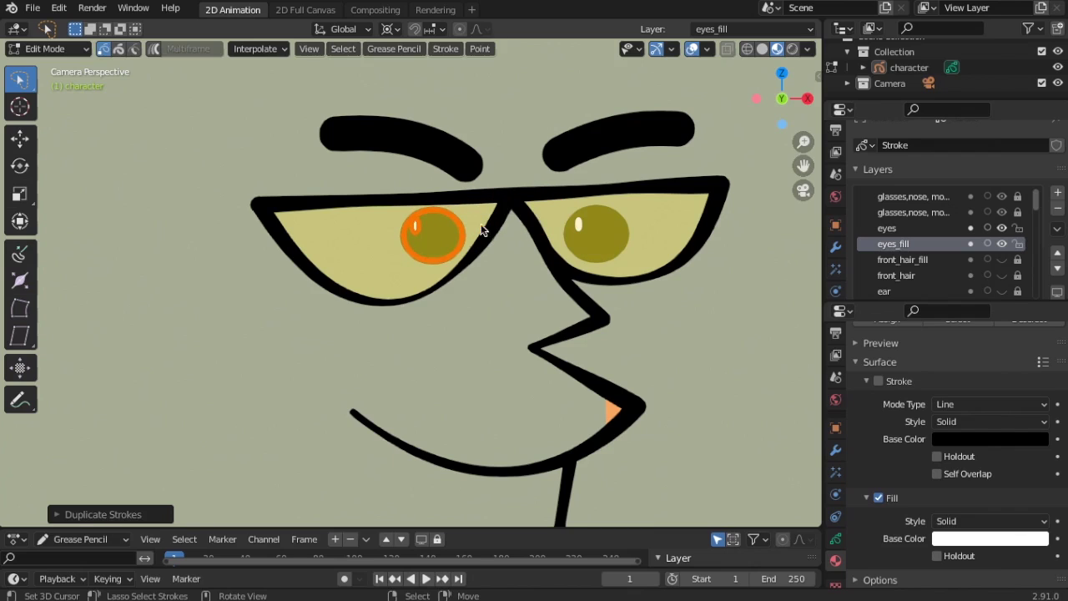
left_click(489, 273)
scroll(456, 302, "down", 3)
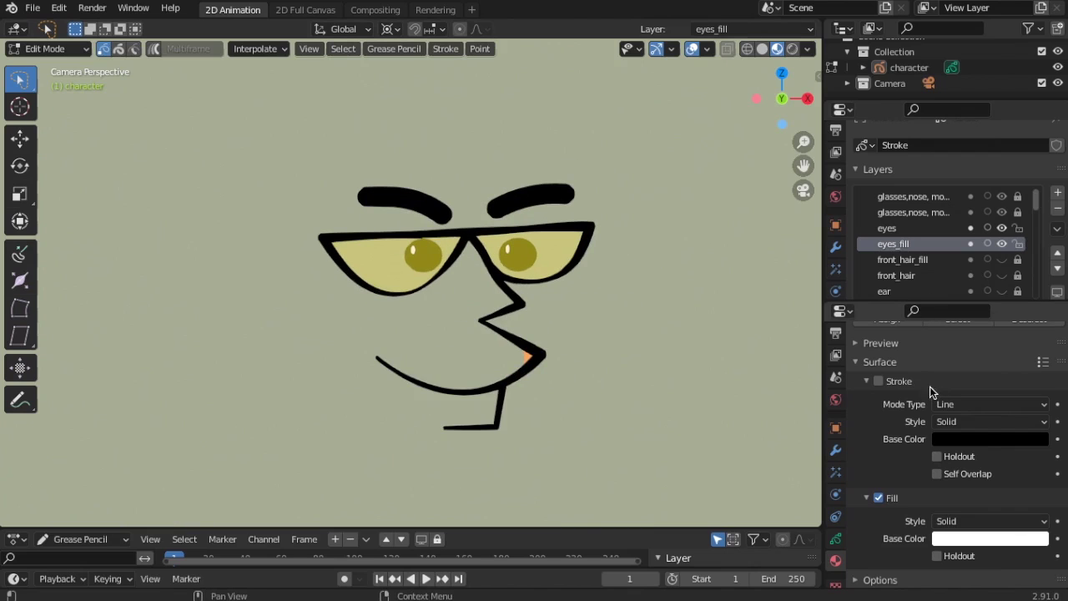
Choose the yellow lens material and lower the opacity of its fill color.
scroll(910, 434, "up", 6)
scroll(910, 451, "down", 5)
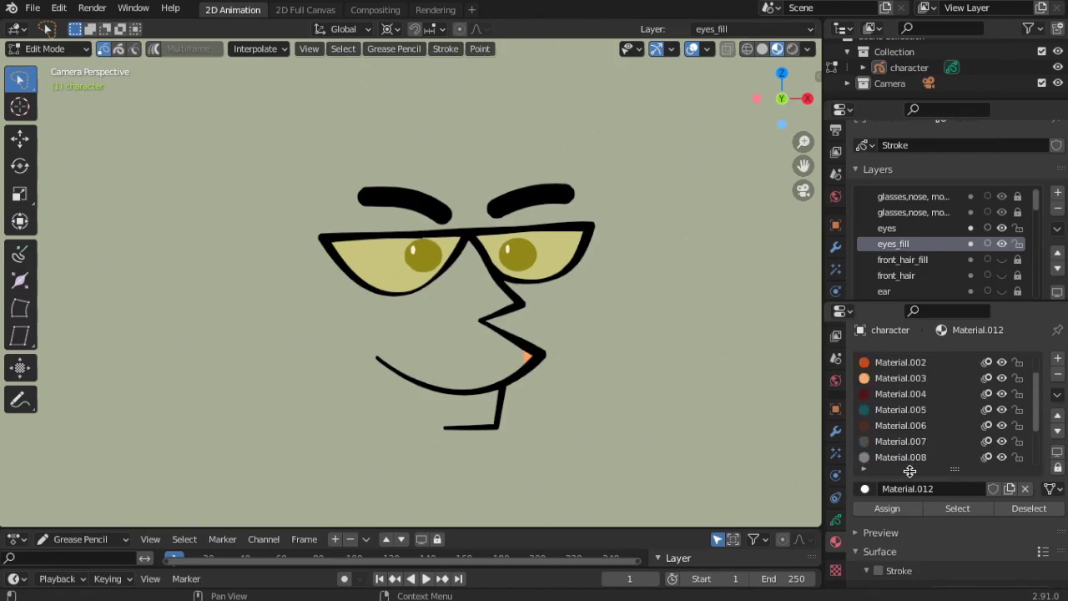
scroll(885, 430, "up", 6)
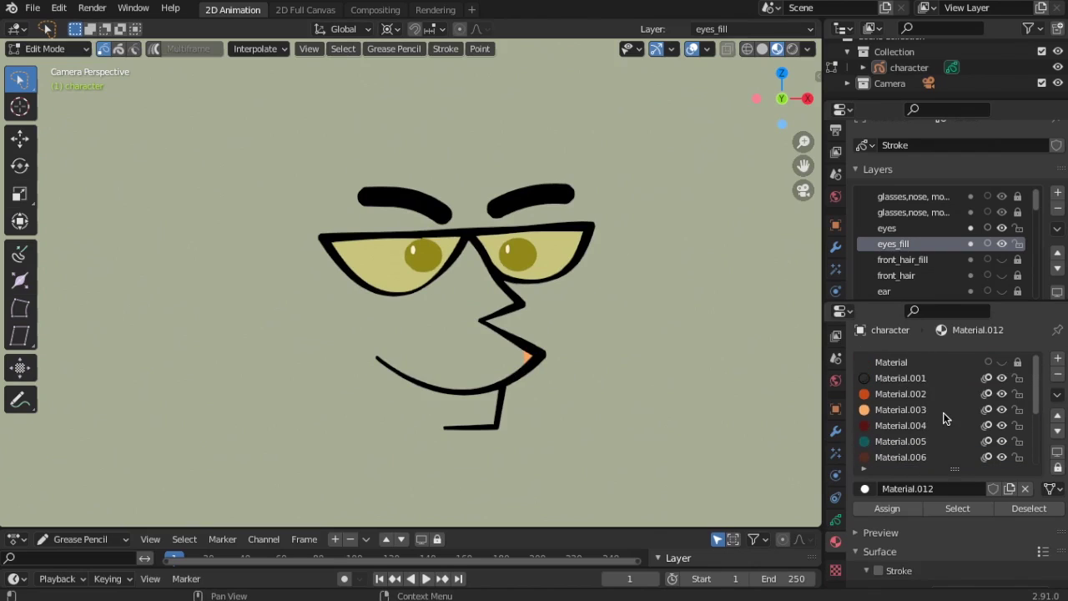
scroll(883, 422, "down", 6)
left_click(901, 441)
scroll(905, 484, "down", 5)
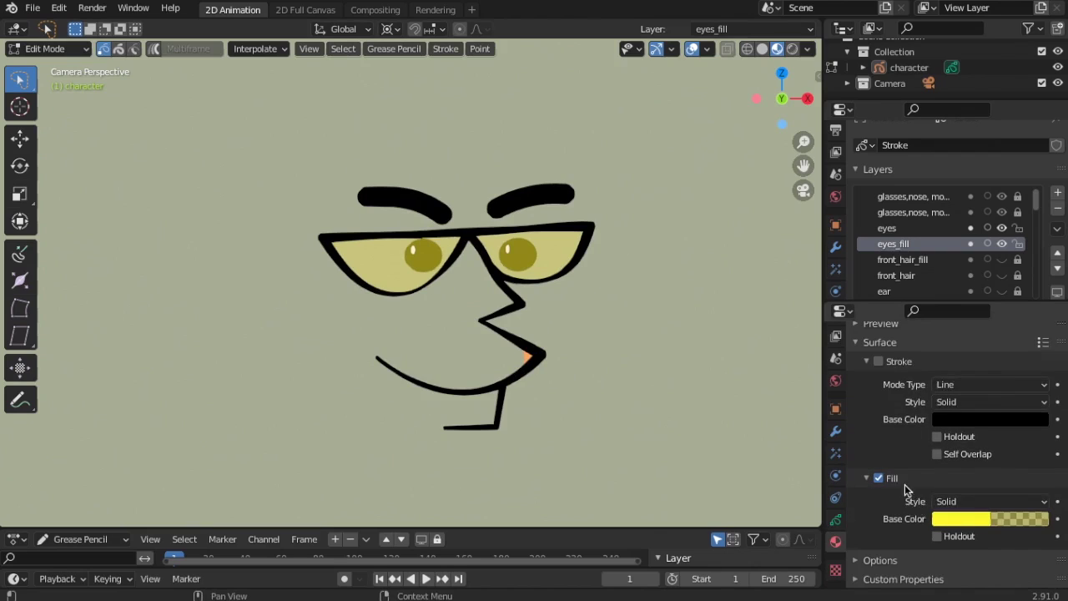
left_click(960, 518)
left_click_drag(943, 499, 926, 496)
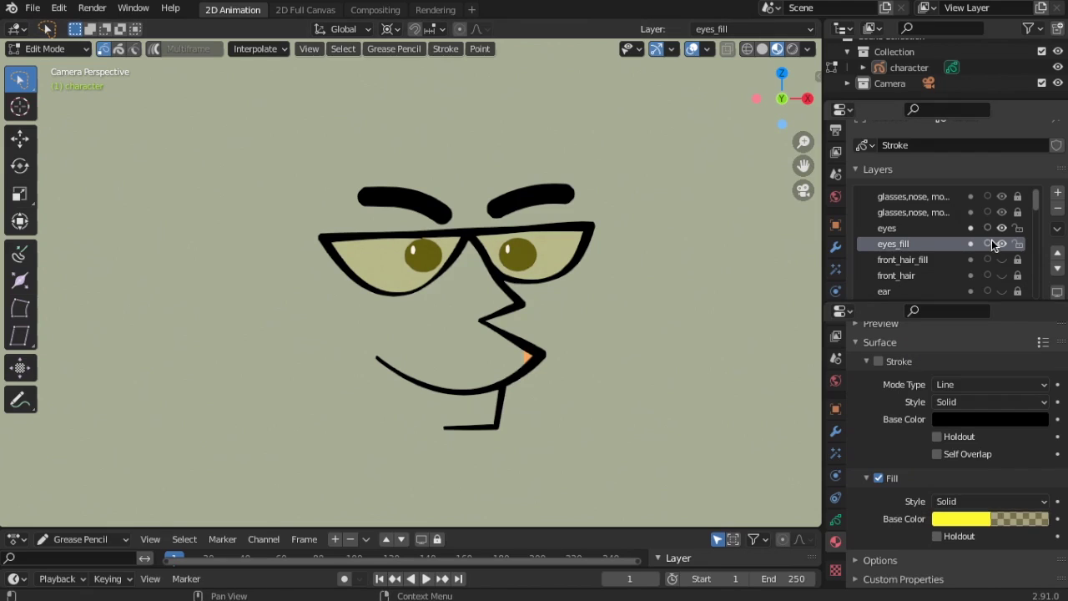
Show all layers of the character and darken the lens material's yellow fill color to suit the whole figure.
left_click(1057, 228)
left_click(926, 265)
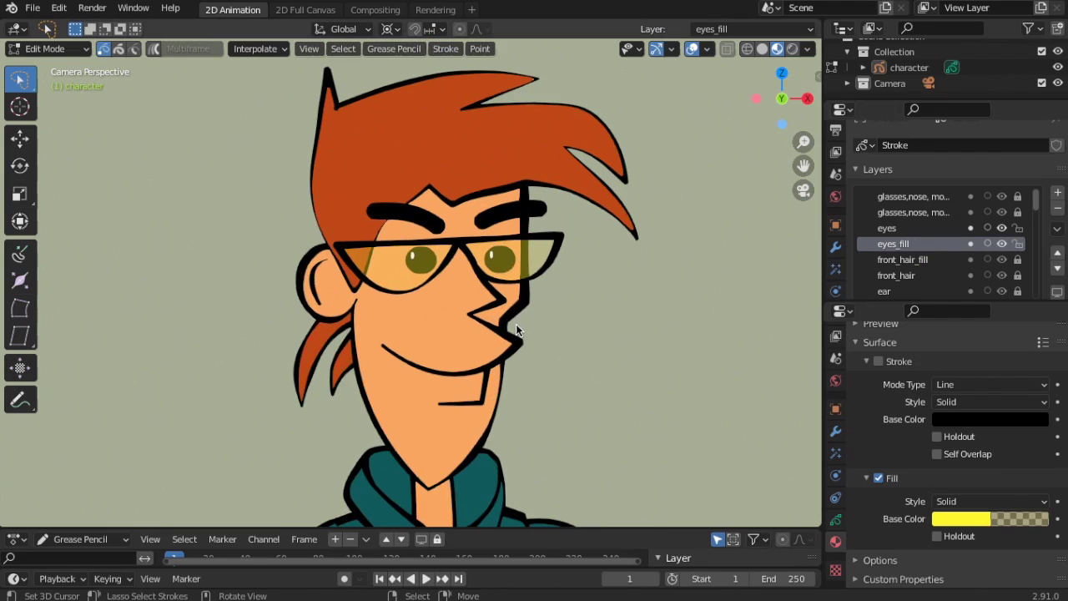
scroll(526, 307, "down", 3)
scroll(526, 306, "up", 4)
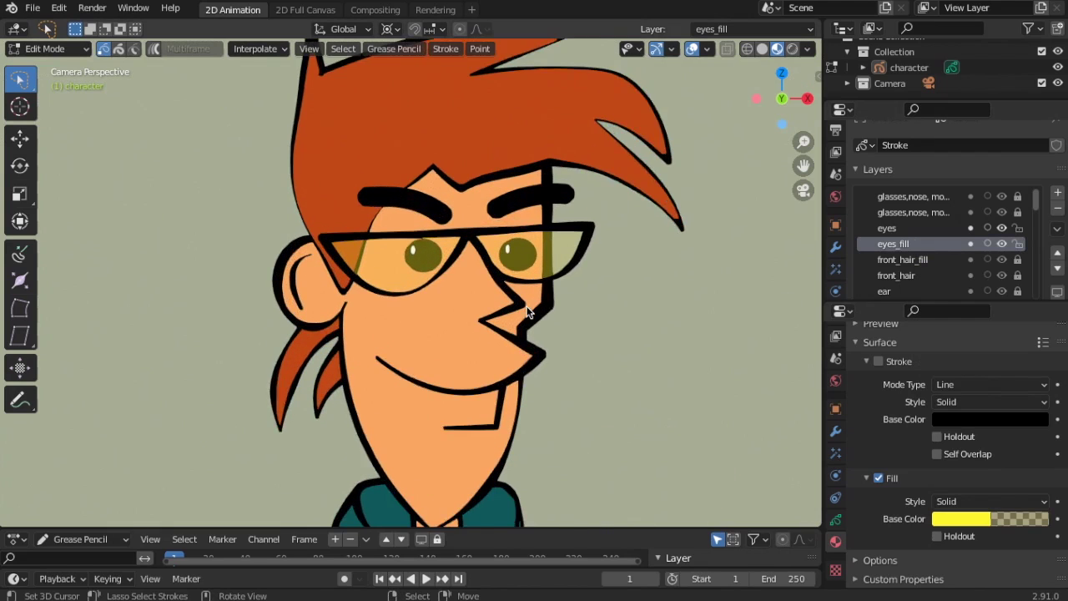
scroll(527, 306, "down", 1)
scroll(613, 288, "down", 5)
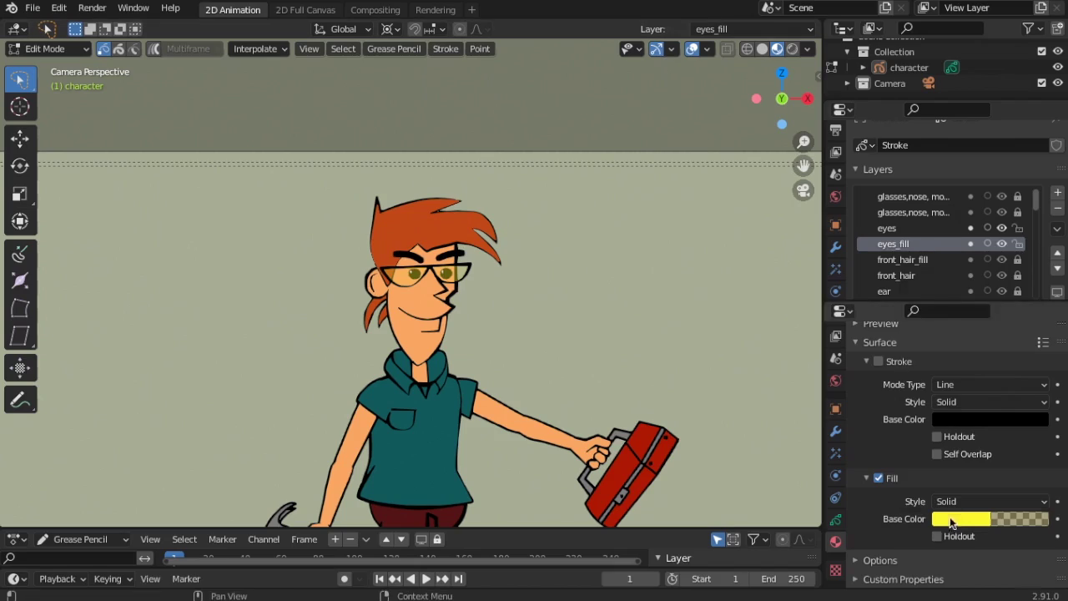
left_click(960, 518)
left_click_drag(926, 496, 955, 496)
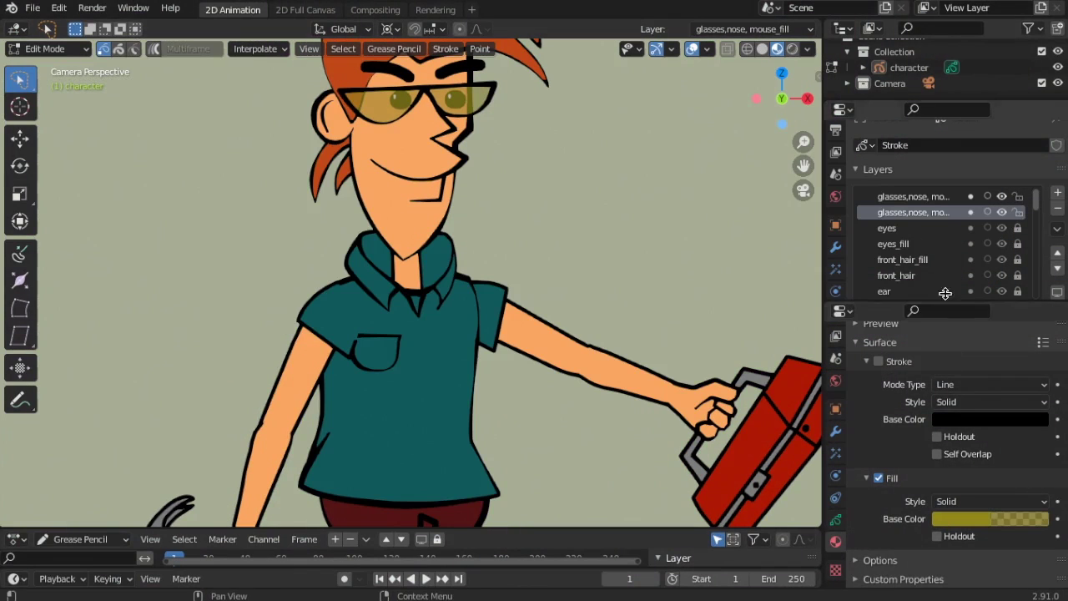
Find the lower_arm_L layer by toggling its visibility and unlock it for editing at the elbow.
scroll(995, 243, "down", 5)
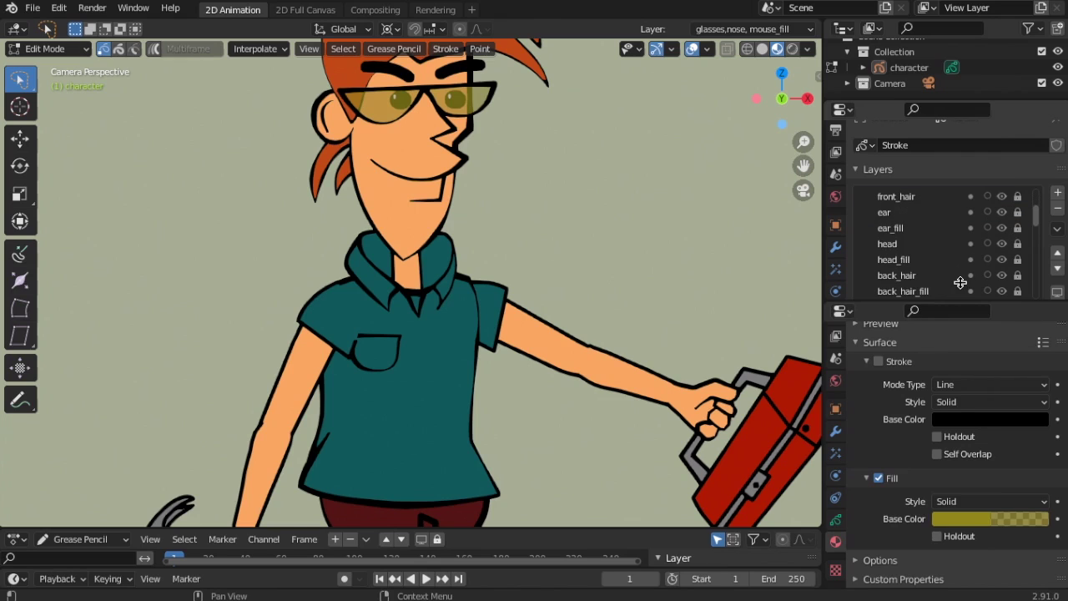
scroll(961, 282, "down", 10)
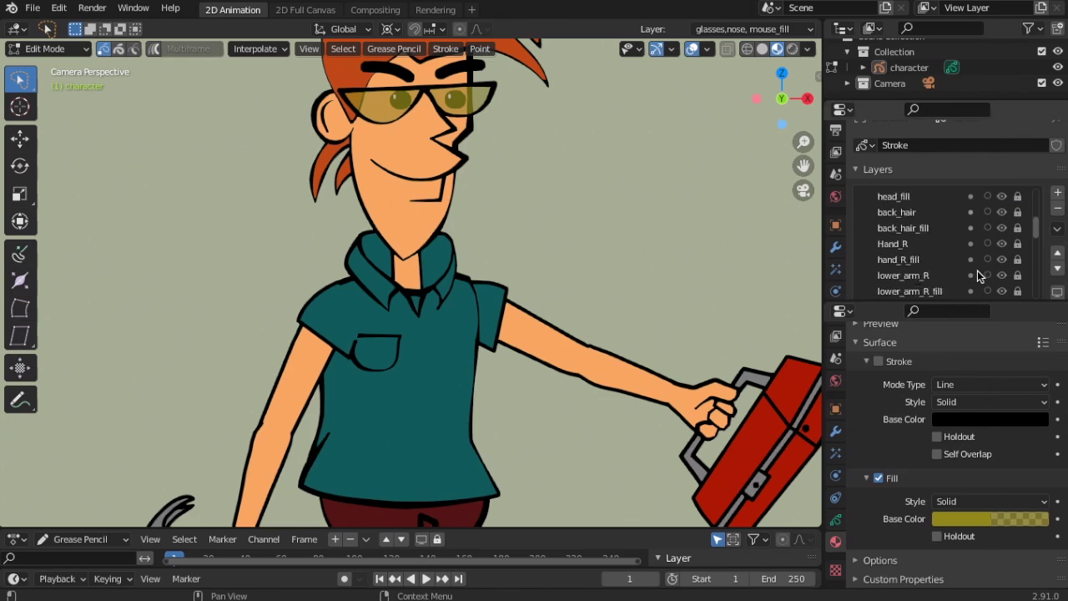
scroll(723, 353, "up", 2)
scroll(601, 333, "up", 3)
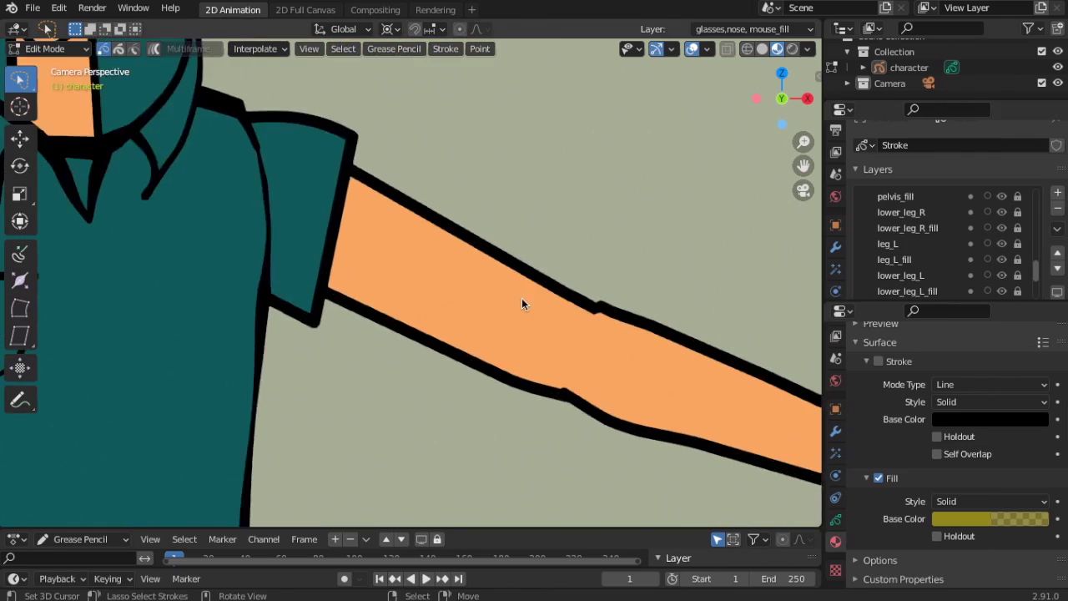
scroll(935, 266, "down", 6)
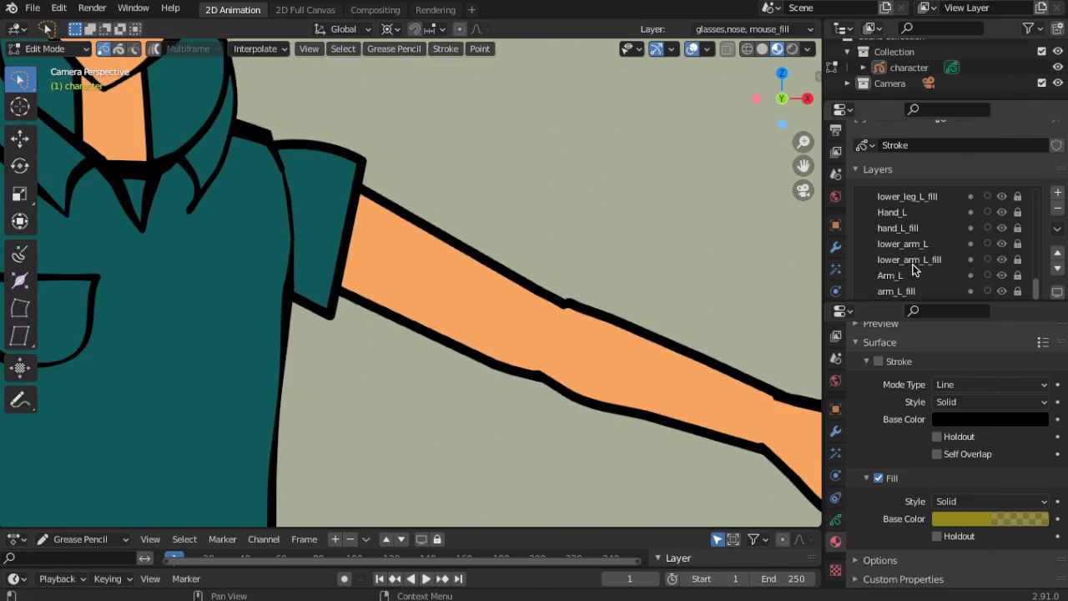
left_click(1002, 244)
left_click(1002, 244)
left_click(1018, 244)
scroll(726, 356, "up", 3)
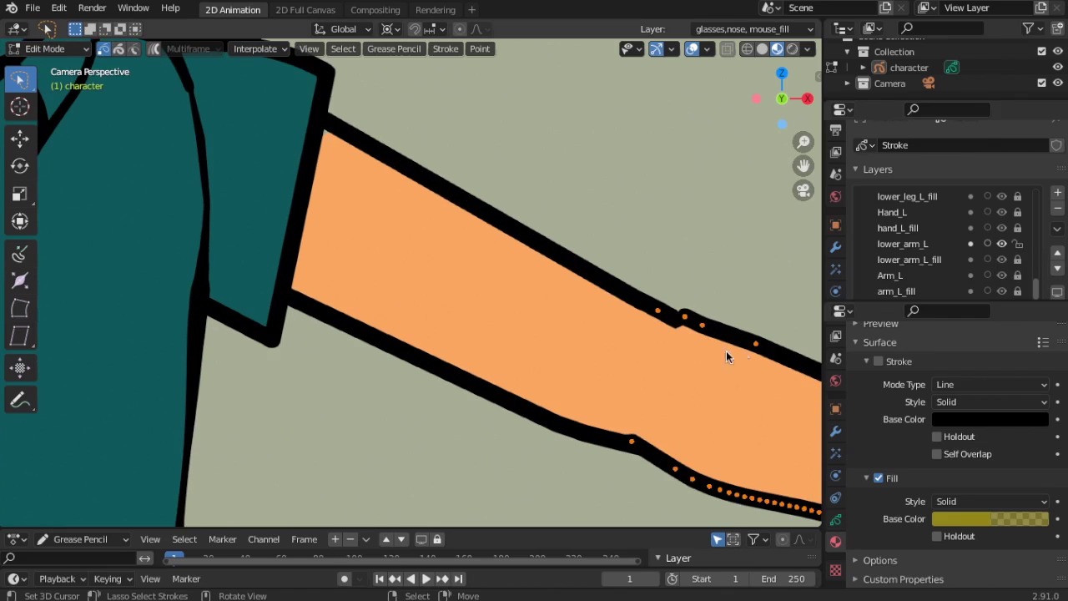
Delete the end point of the lower_arm_L outline that overlaps the upper arm line at the elbow's upper side.
left_click_drag(659, 322, 668, 278)
key("x")
left_click(603, 292)
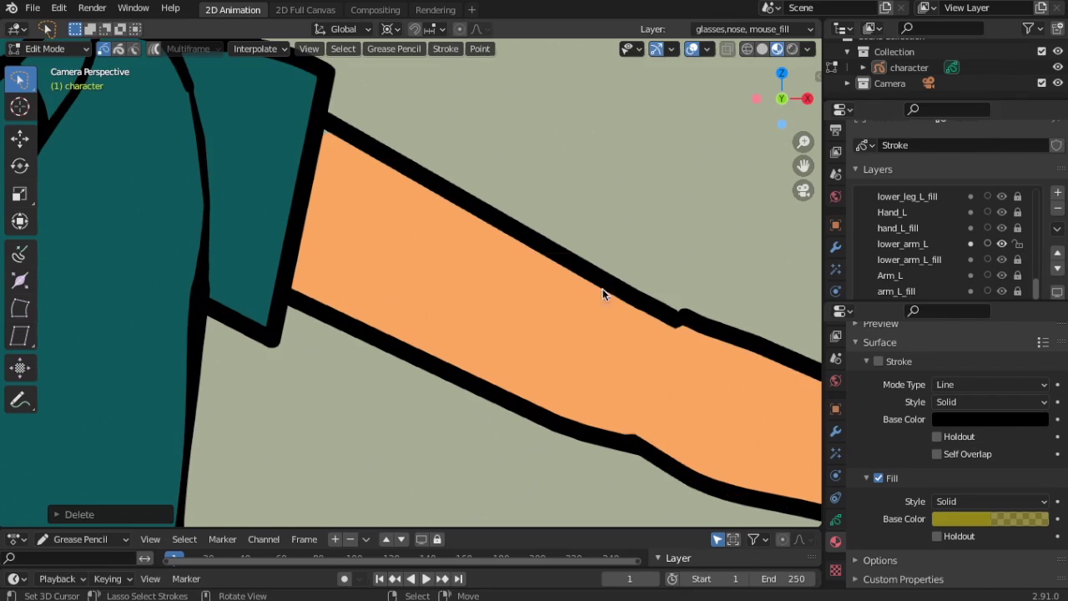
Pull the upper end of the lower_arm_L outline inward across the elbow to form a short crease line.
right_click(636, 434)
right_click_drag(682, 315, 663, 323)
left_click_drag(661, 322, 673, 321)
key("g")
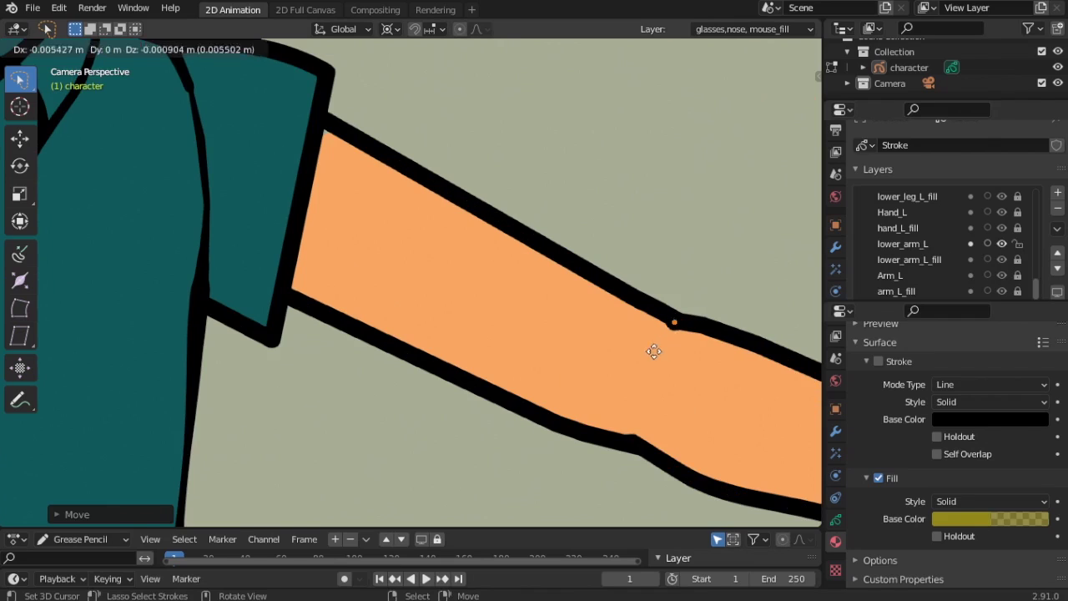
left_click(632, 353)
Extend the lower end of the lower_arm_L outline into the arm as a matching elbow crease and deselect everything.
left_click(637, 418)
mouse_move(634, 422)
left_mouse_down()
mouse_move(631, 406)
mouse_move(620, 412)
left_mouse_up()
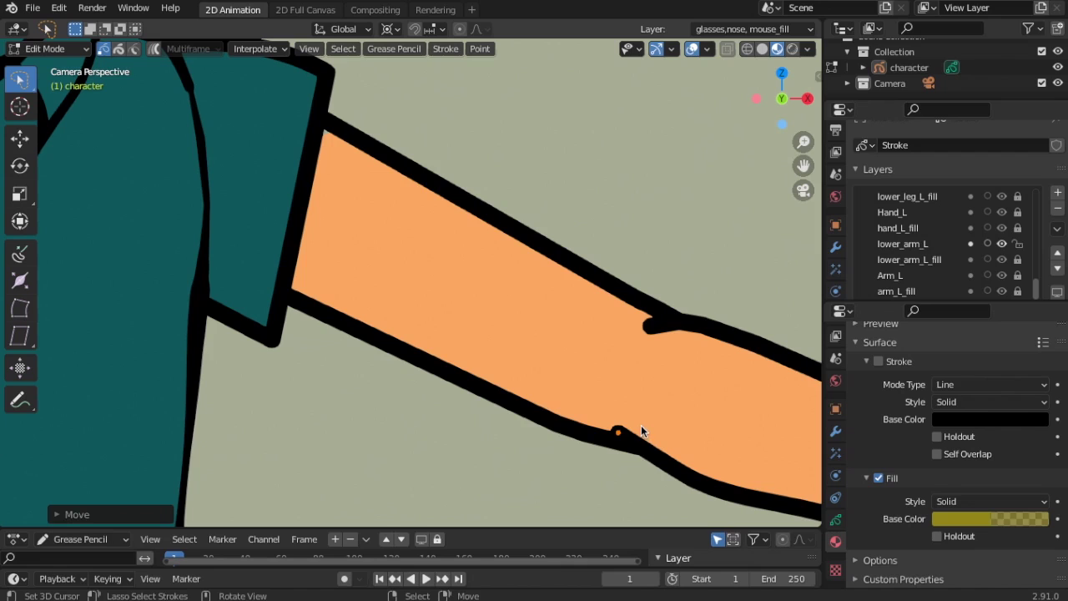
key("r")
left_click(657, 430)
left_click(616, 428)
key("r")
left_click(622, 430)
key("g")
left_click(659, 426)
scroll(612, 441, "down", 6)
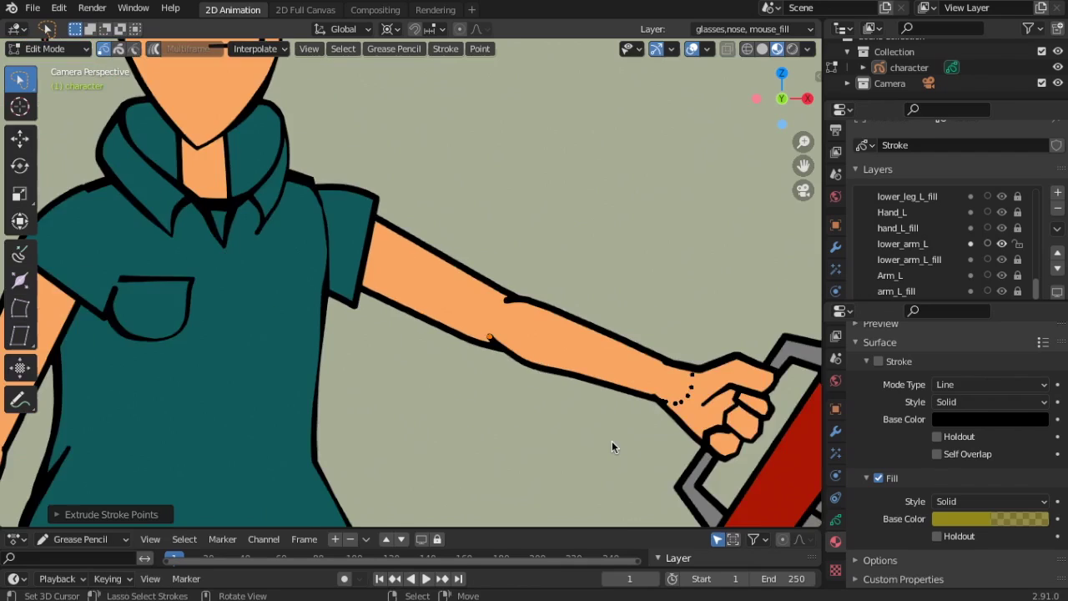
scroll(612, 441, "up", 2)
key("alt+a")
scroll(486, 362, "down", 4)
scroll(485, 362, "up", 3)
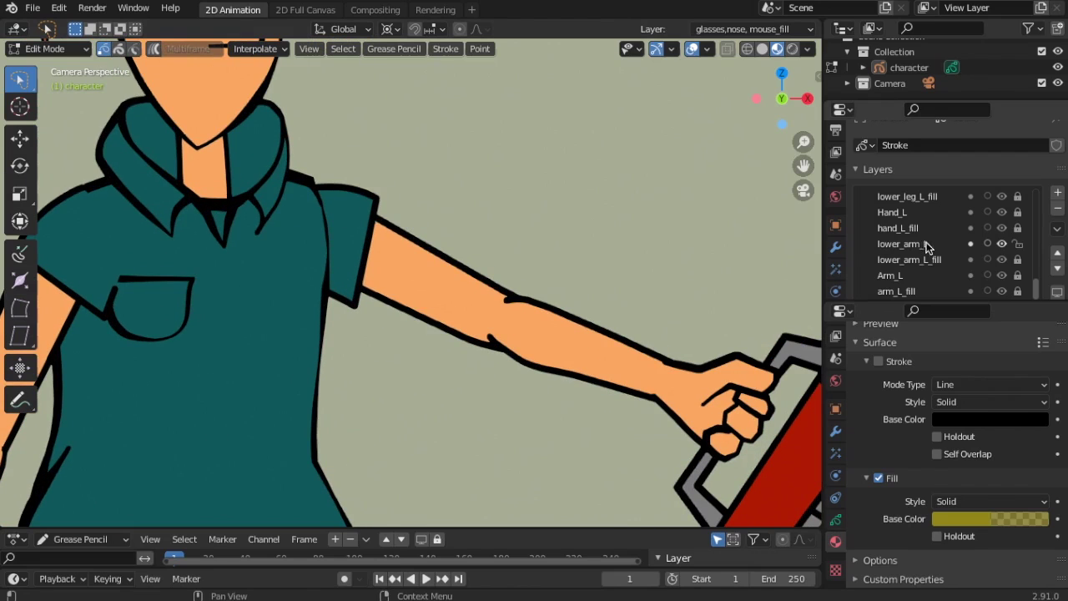
Identify the Arm_L layer by toggling its visibility, then unlock the Arm_L and arm_L_fill layers.
left_click(1004, 275)
left_click(1004, 275)
left_click(1018, 276)
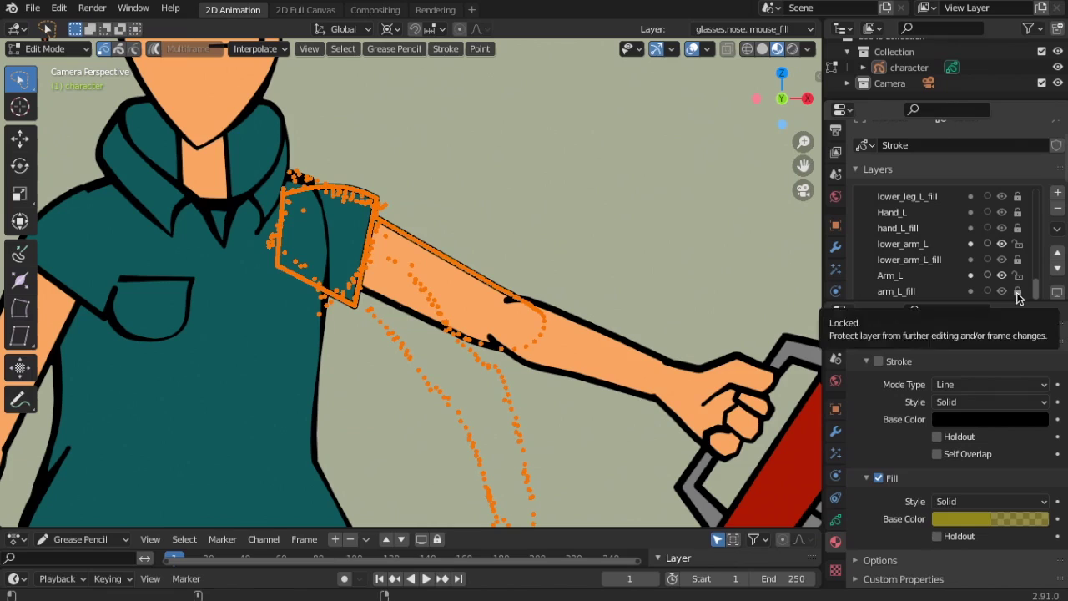
left_click(1018, 292)
Hide all layers, make Arm_L the active layer, and show only Arm_L and arm_L_fill.
left_click(1057, 236)
left_click(904, 278)
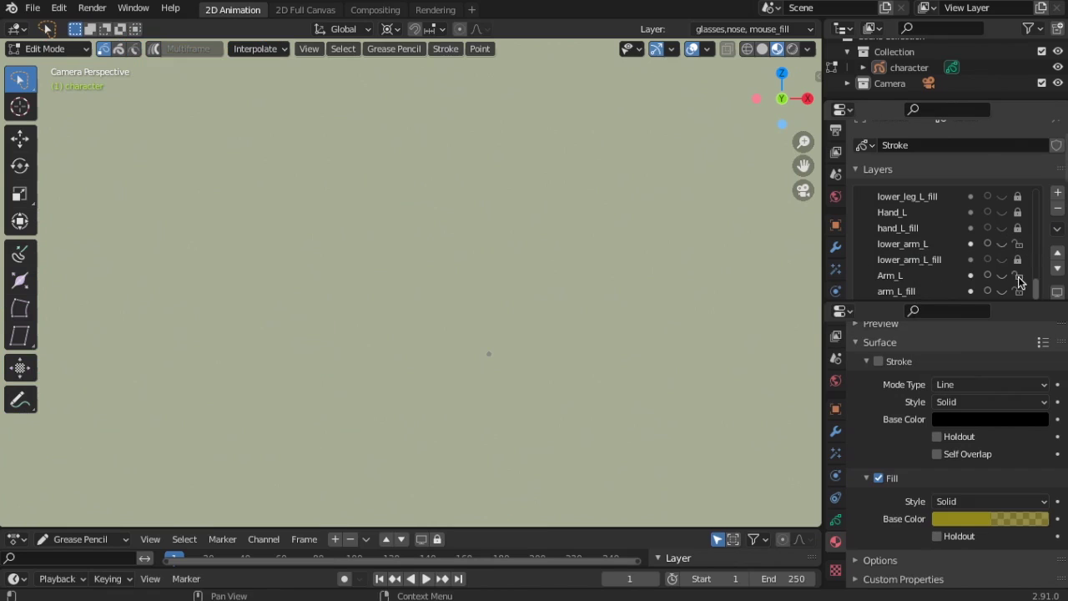
left_click(925, 278)
left_click(1003, 276)
left_click(1003, 291)
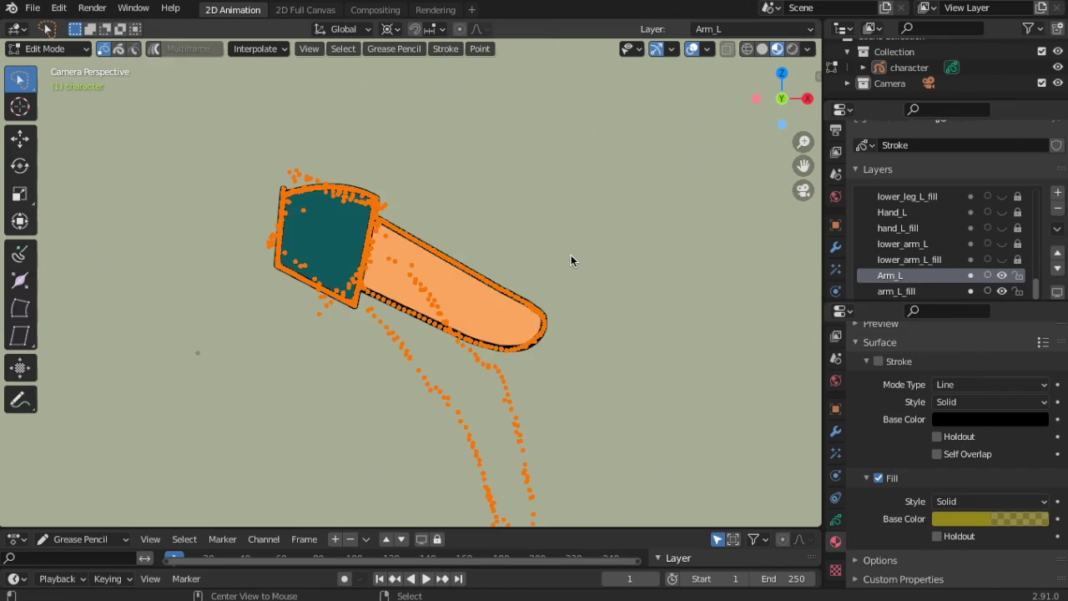
Delete the straight outline segment along the shoulder side of the Arm_L sleeve.
key("alt+a")
scroll(572, 256, "up", 4)
middle_click_drag(197, 157, 433, 238, "shift")
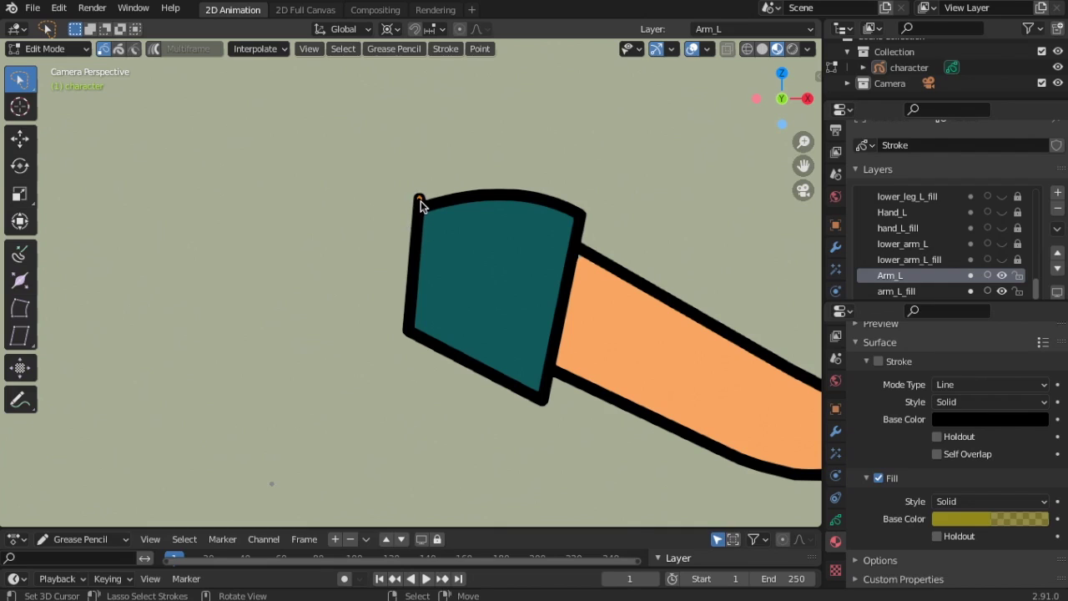
left_click(419, 203)
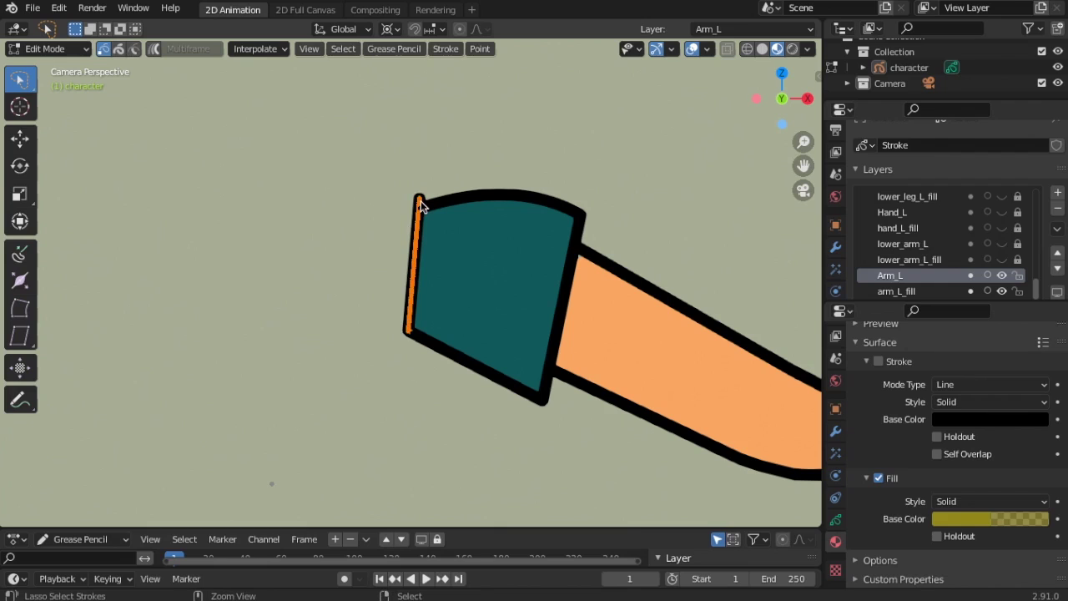
key("x")
left_click(341, 198)
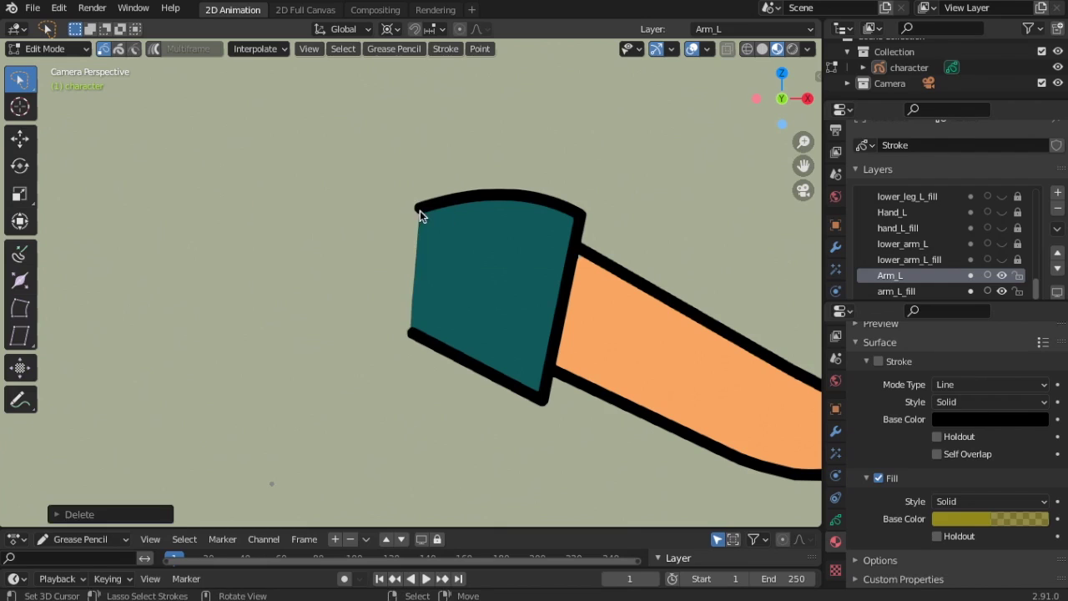
Extrude the sleeve outline's upper end point by point into a rounded shoulder curve reaching the lower corner.
left_click(419, 209)
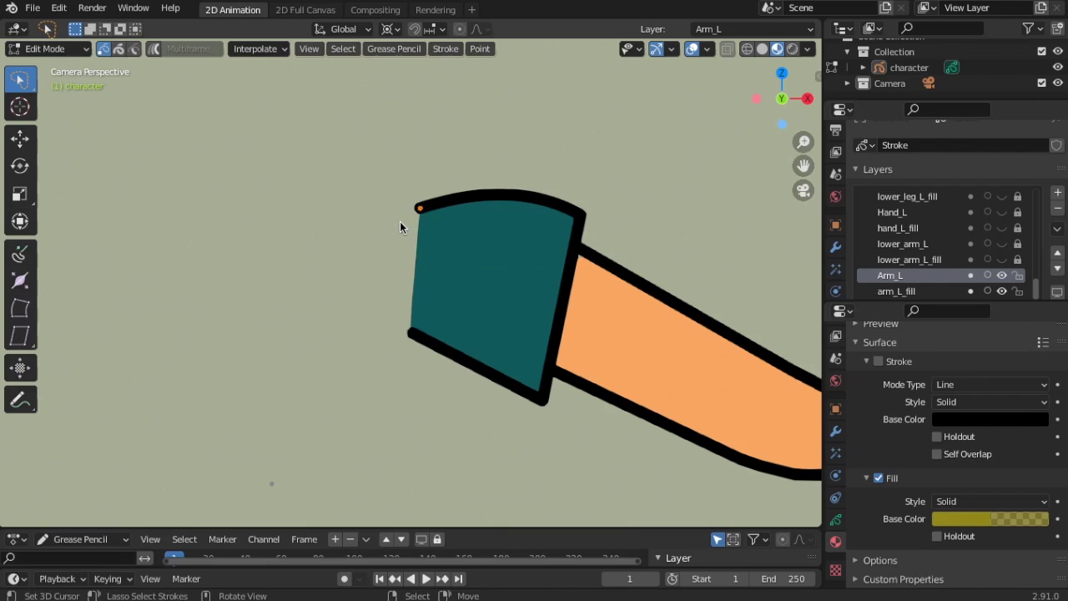
key("e")
left_click(368, 245)
key("e")
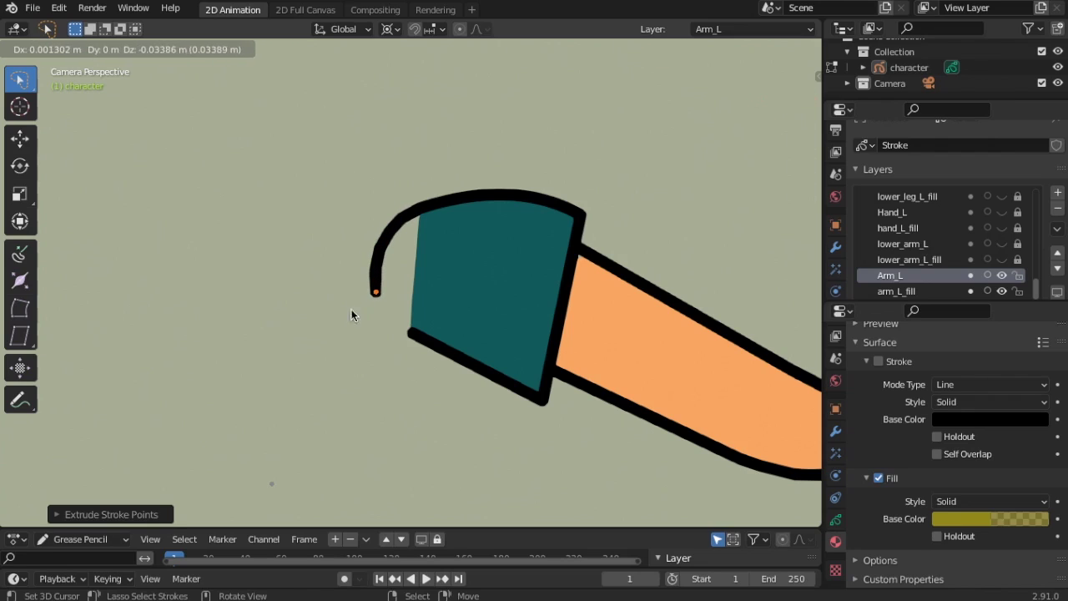
left_click(373, 371)
scroll(401, 335, "up", 3)
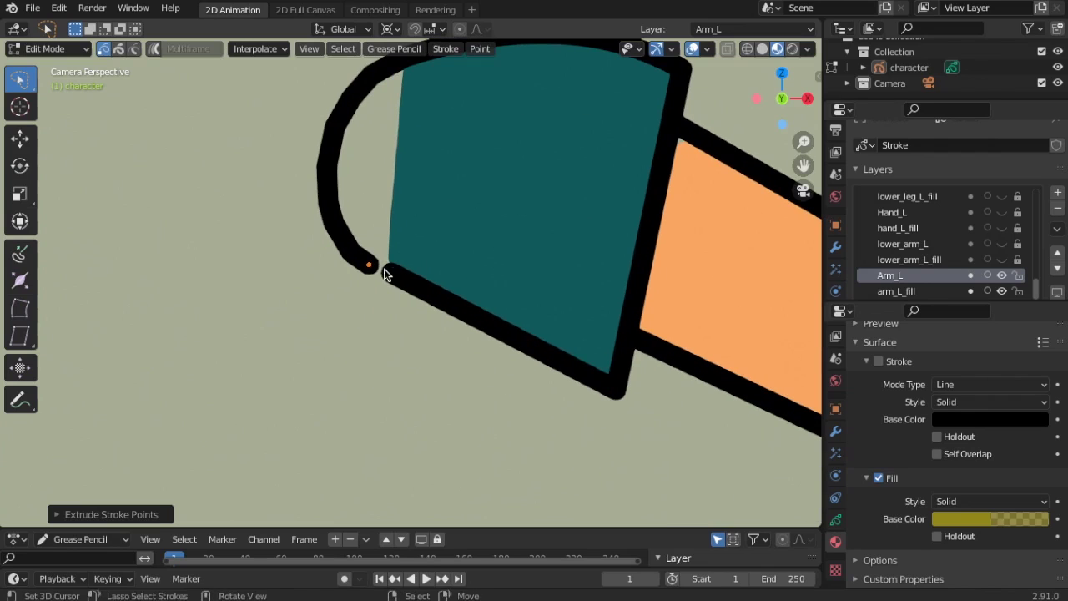
Close the Arm_L sleeve outline at its lower shoulder corner and move the nearby points into a smooth curve.
key("f")
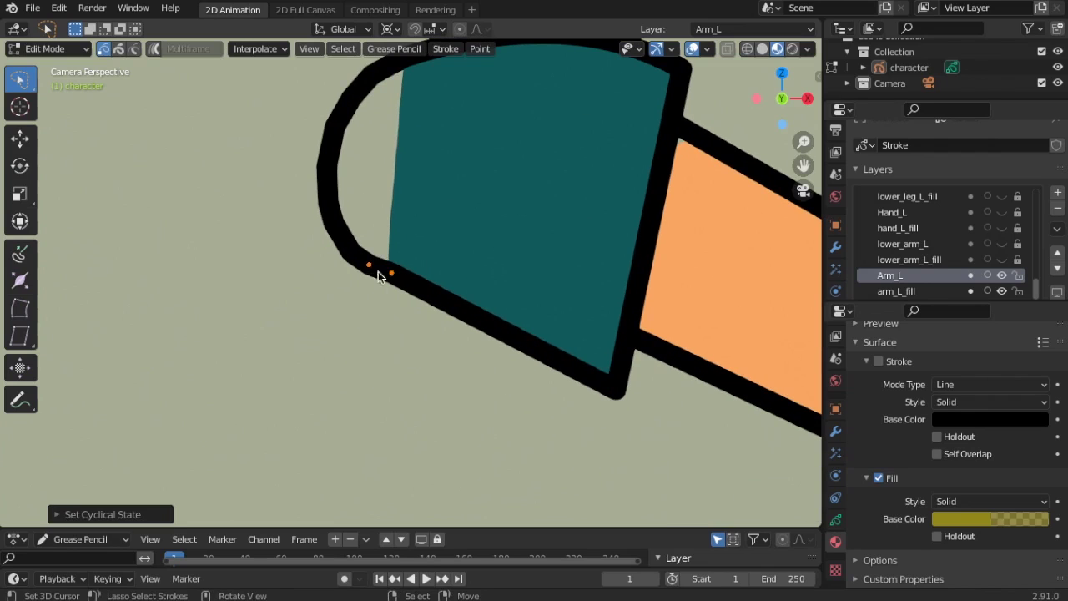
right_click_drag(355, 255, 375, 263)
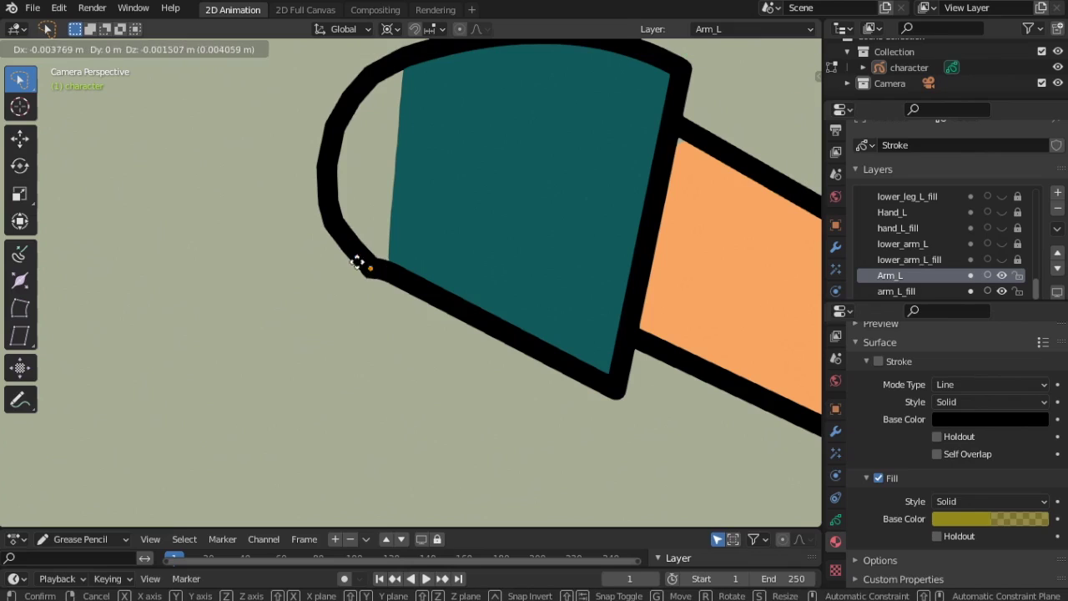
left_click(375, 265)
key("g")
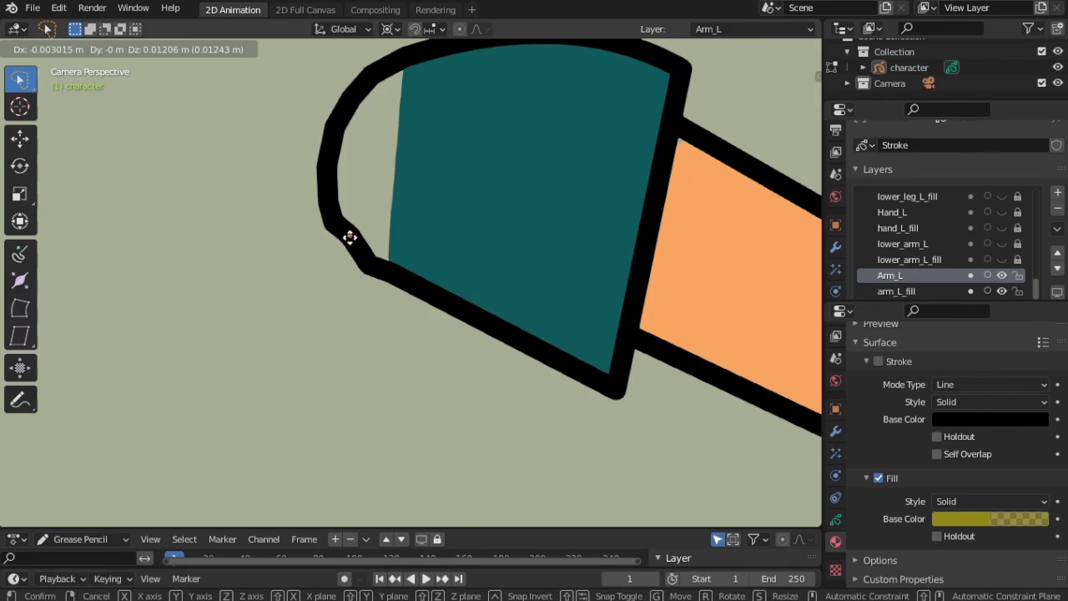
left_click(358, 262)
key("g")
left_click(369, 264)
key("g")
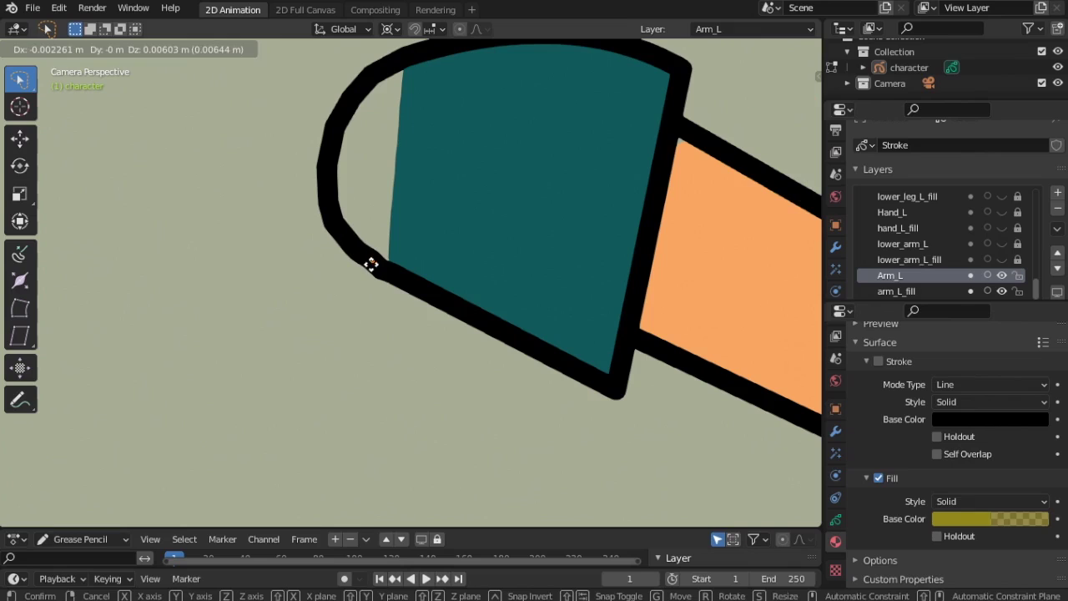
left_click(375, 268)
key("g")
left_click(384, 264)
scroll(383, 264, "down", 3)
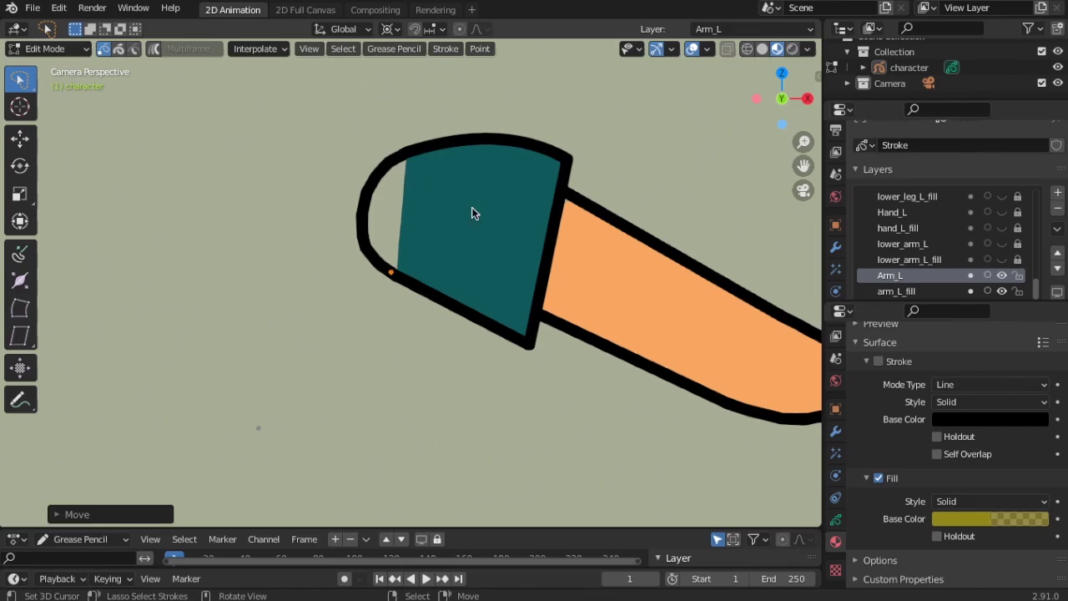
Make arm_L_fill the active layer and delete the sleeve's old teal fill.
left_click(910, 292)
left_click(448, 219)
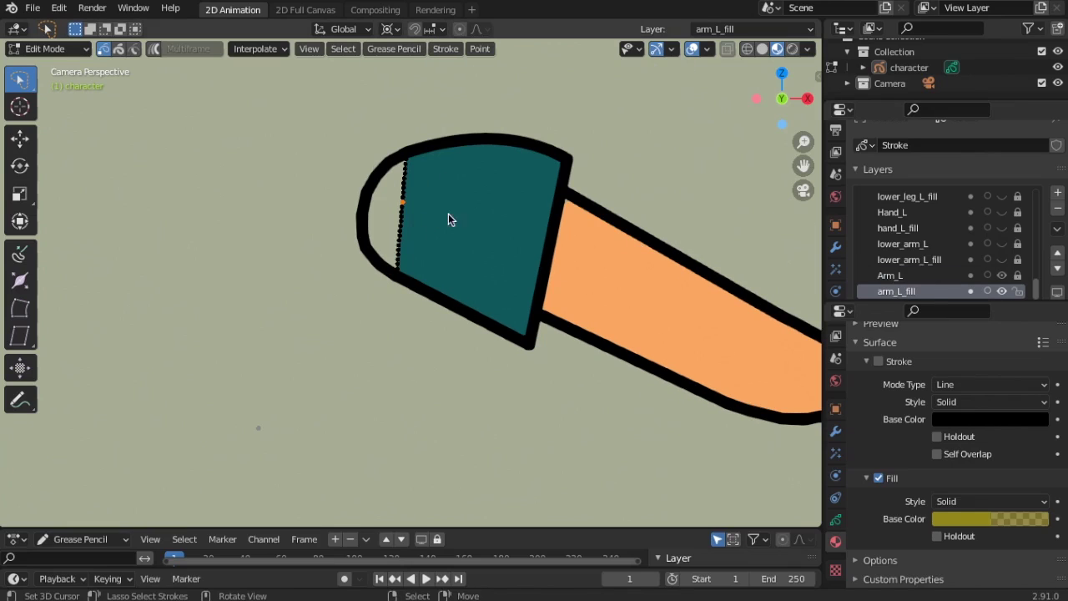
key("a")
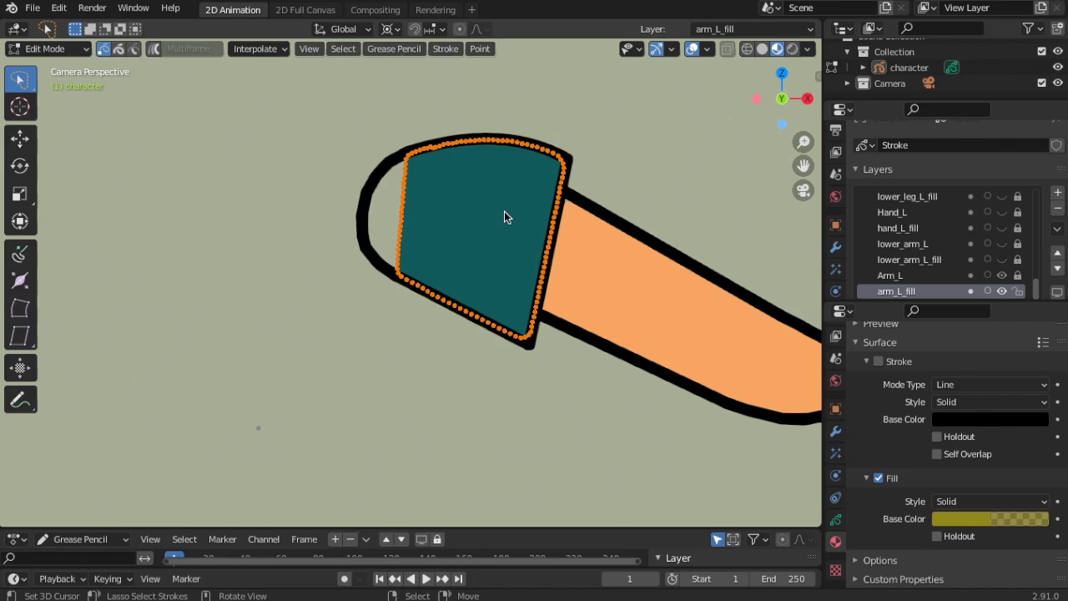
key("x")
left_click(504, 213)
scroll(502, 192, "down", 1)
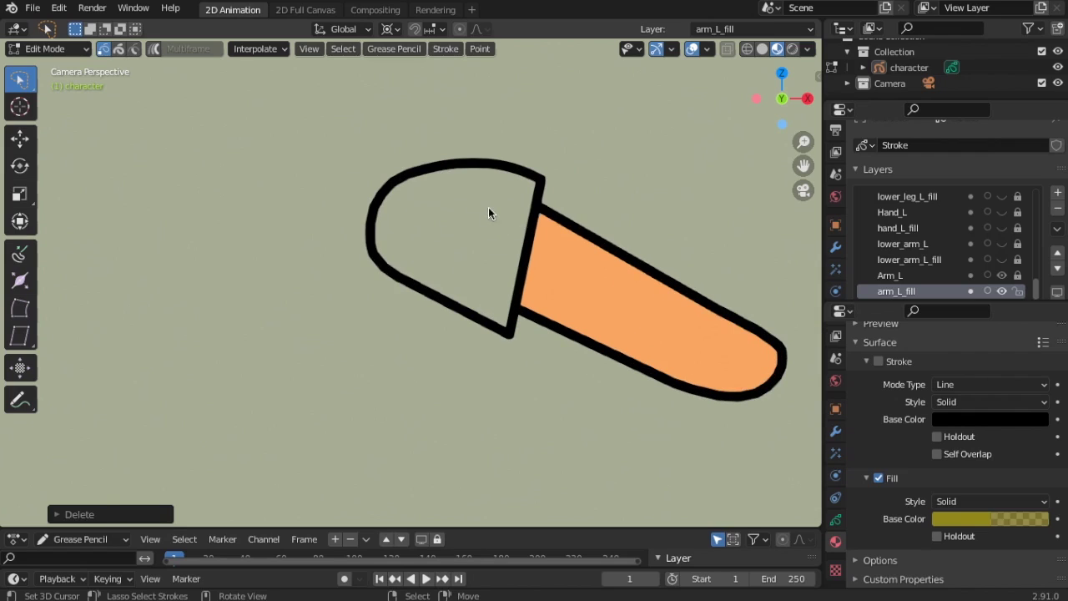
scroll(944, 393, "up", 5)
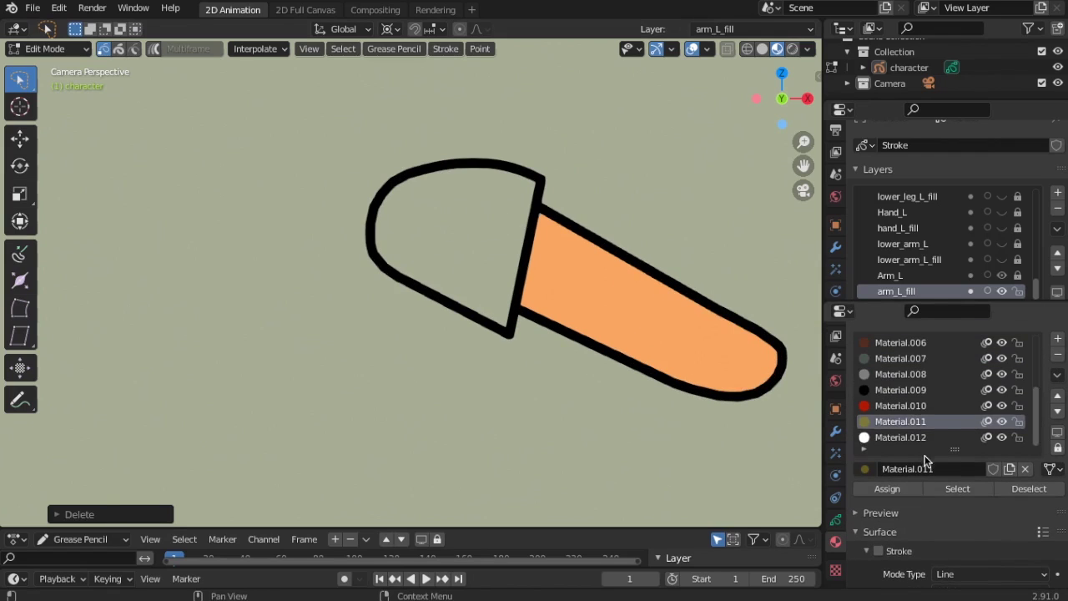
scroll(936, 426, "up", 4)
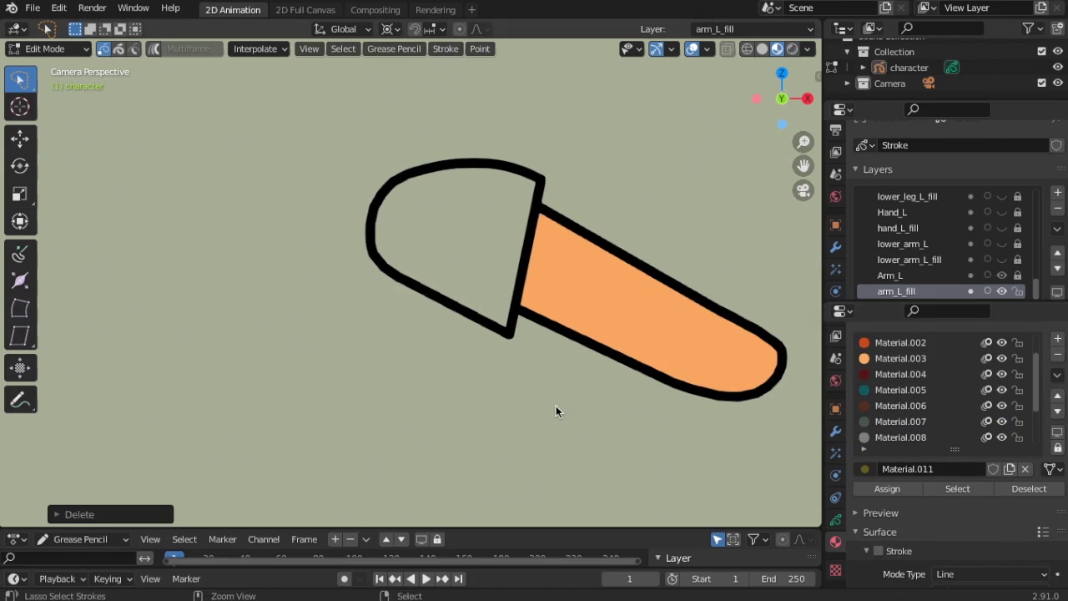
key("ctrl+z")
scroll(892, 392, "up", 2)
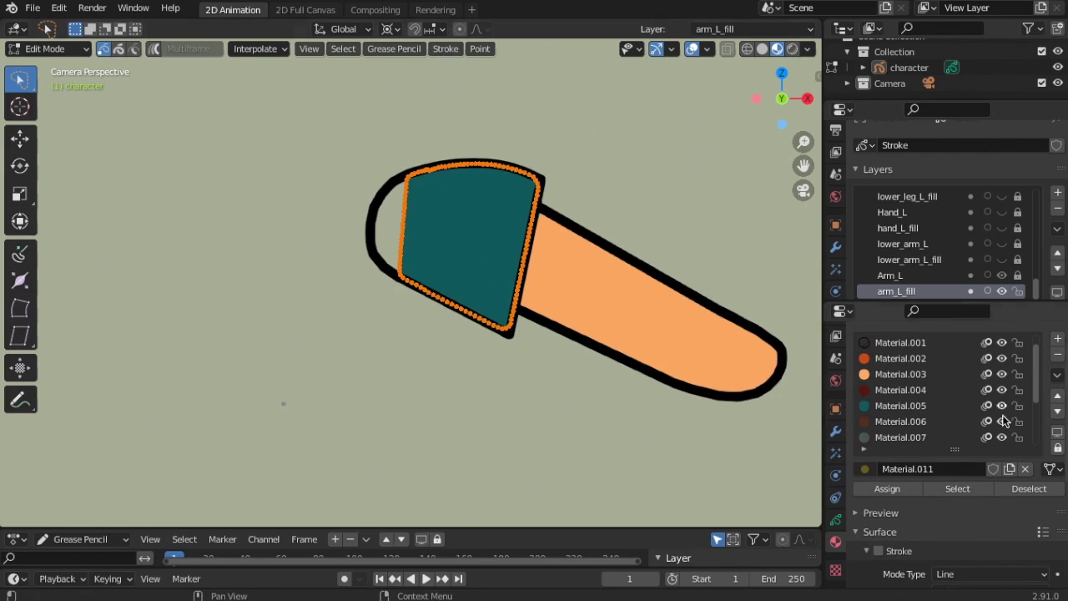
key("x")
left_click(548, 371)
Fill the rounded sleeve outline with Material.005 on the arm_L_fill layer, using the Fill tool in Draw Mode.
left_click(868, 405)
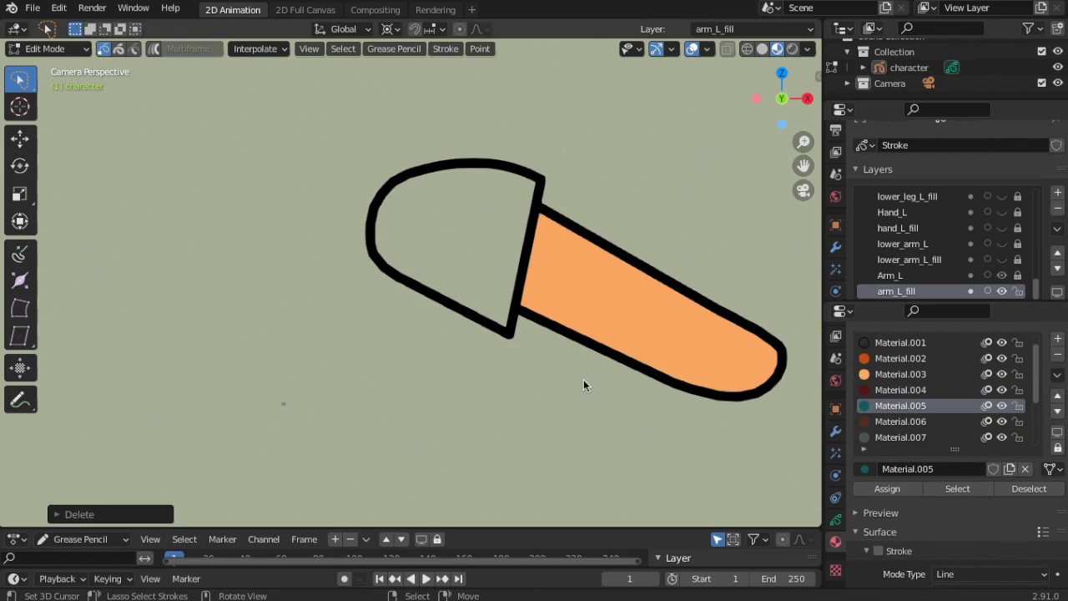
left_click(70, 49)
left_click(39, 120)
left_click(1002, 290)
left_click(1003, 290)
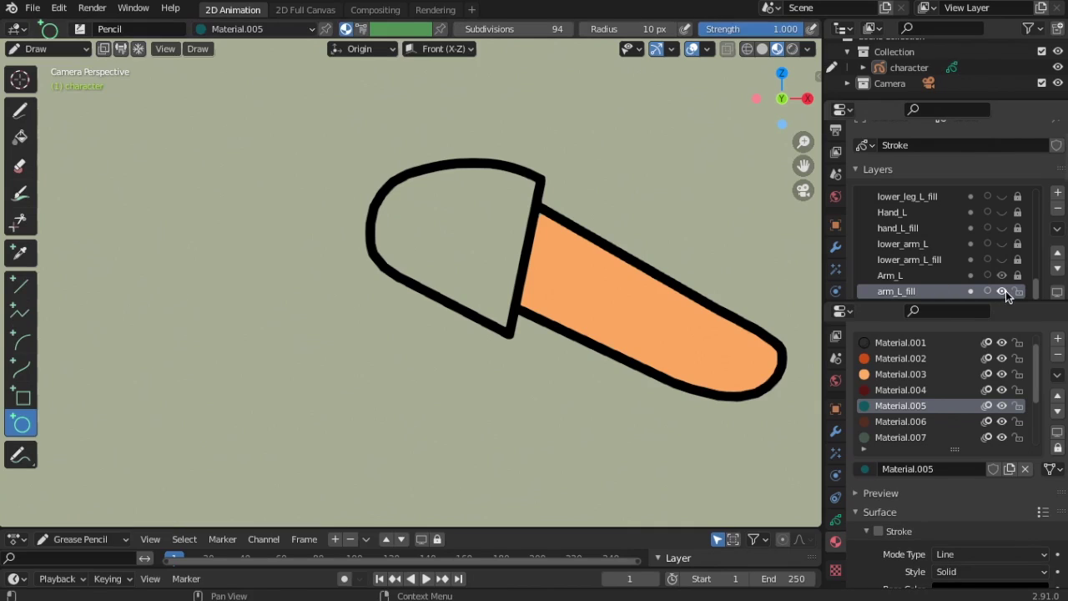
left_click(1003, 291)
left_click(1003, 292)
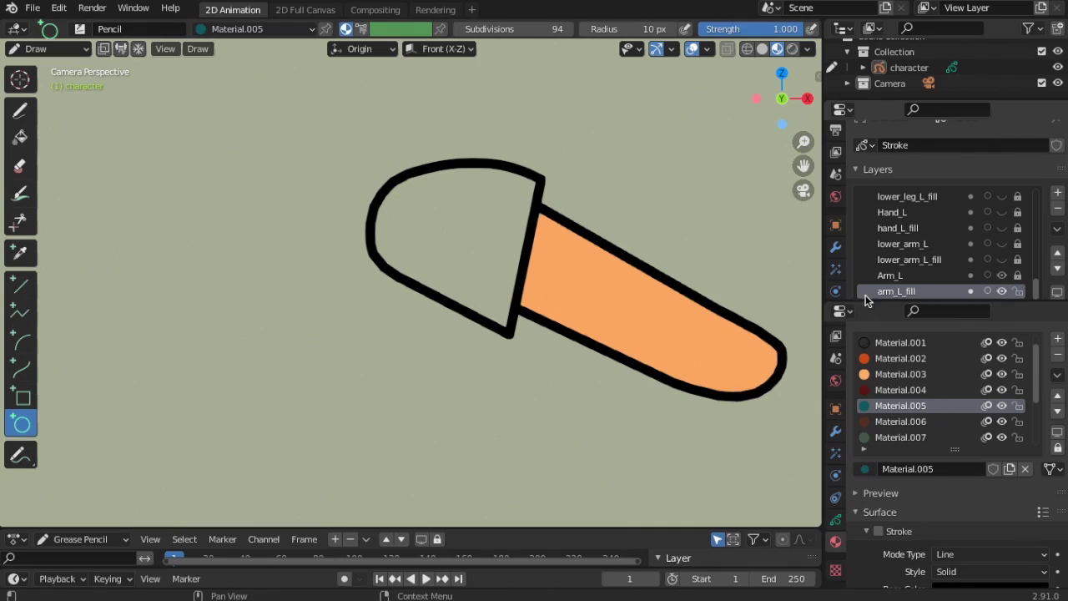
left_click(22, 137)
left_click(473, 213)
scroll(656, 174, "up", 3)
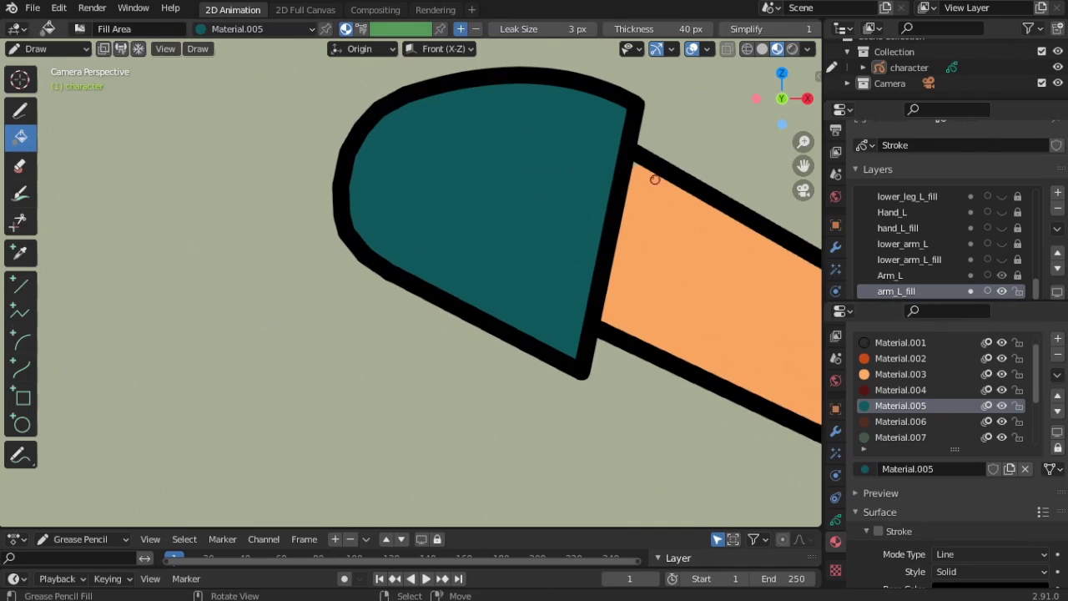
Lock Material.005 and, in Edit Mode, reposition the skin fill's upper corner points beside the sleeve edge.
left_click(46, 49)
left_click(42, 84)
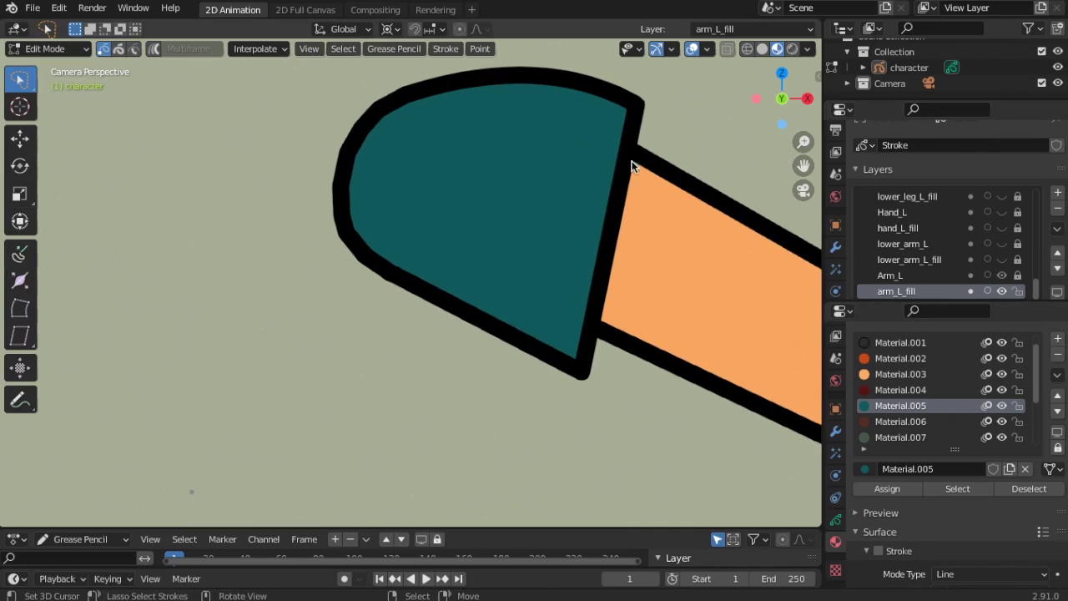
left_click(1020, 405)
left_click_drag(651, 161, 649, 174)
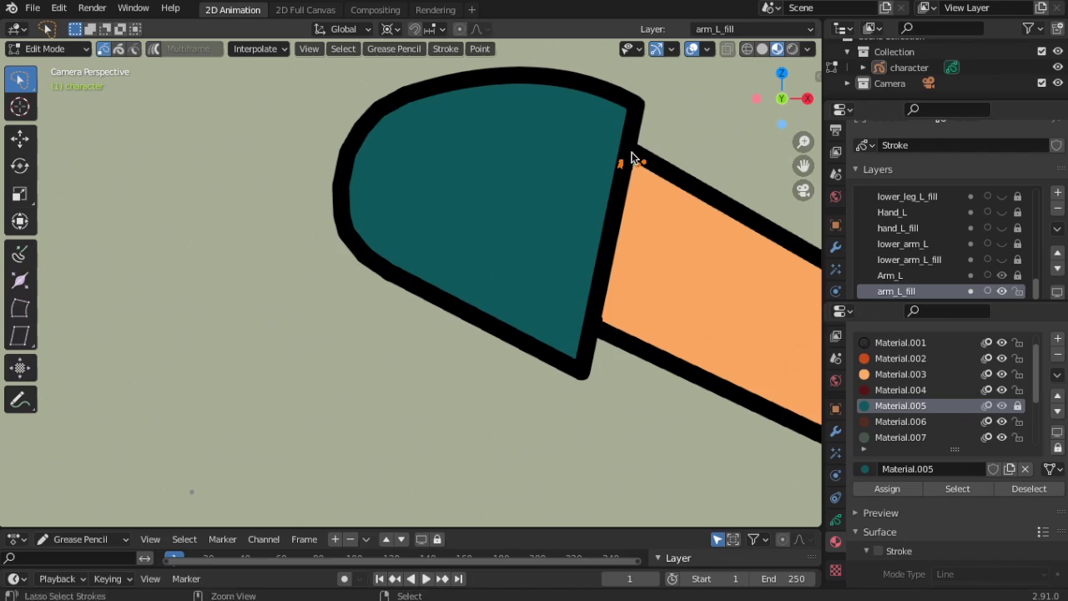
key("alt+a")
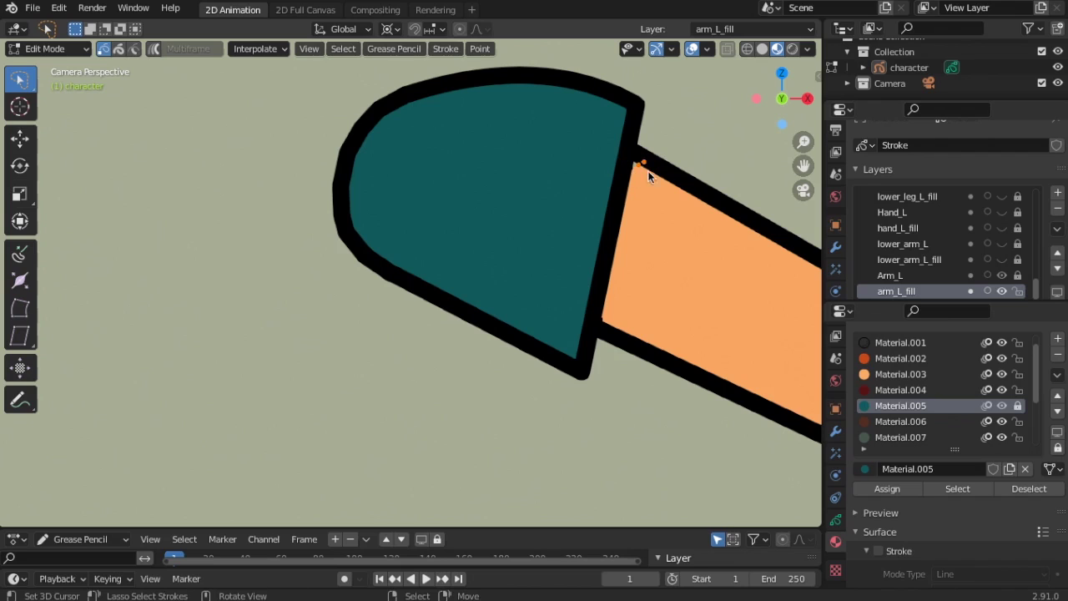
key("g")
left_click(643, 181)
scroll(642, 184, "up", 3)
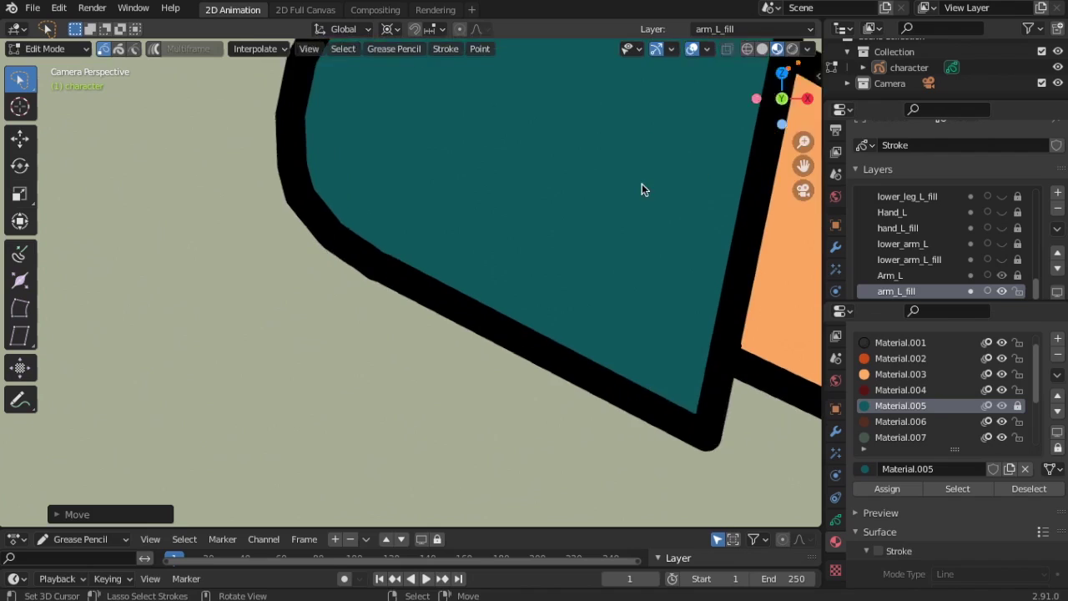
scroll(642, 190, "down", 4)
scroll(625, 210, "down", 4)
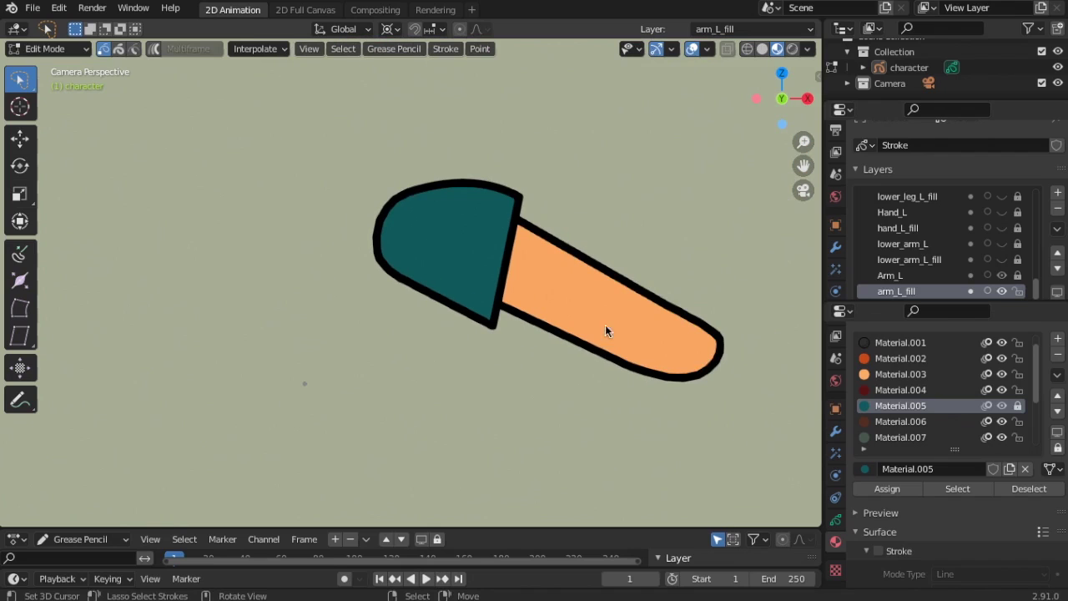
Unlock the Arm_L layer and toggle the visibility of the arm and lower arm layers to compare their overlap at the elbow.
left_click(1017, 276)
left_click(1003, 259)
left_click(1002, 244)
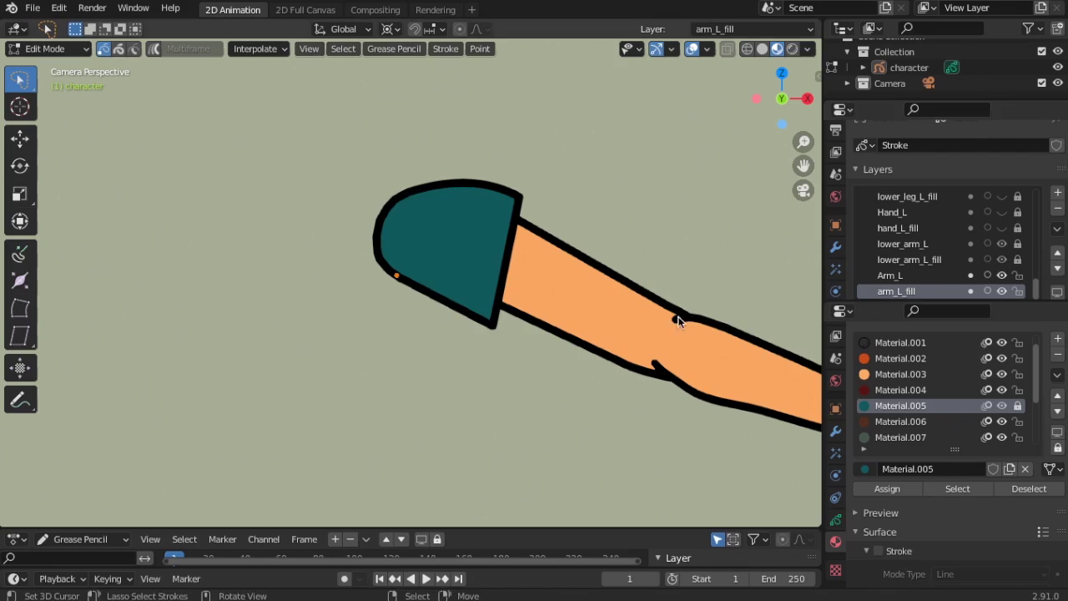
left_click(1002, 275)
left_click(1002, 260)
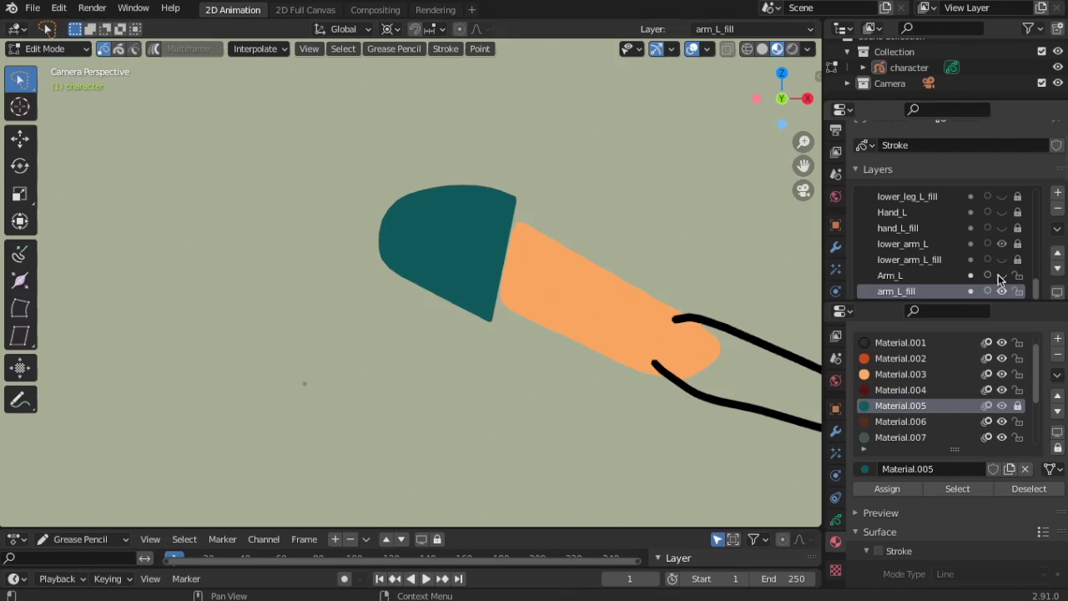
left_click(1003, 244)
left_click(1002, 275)
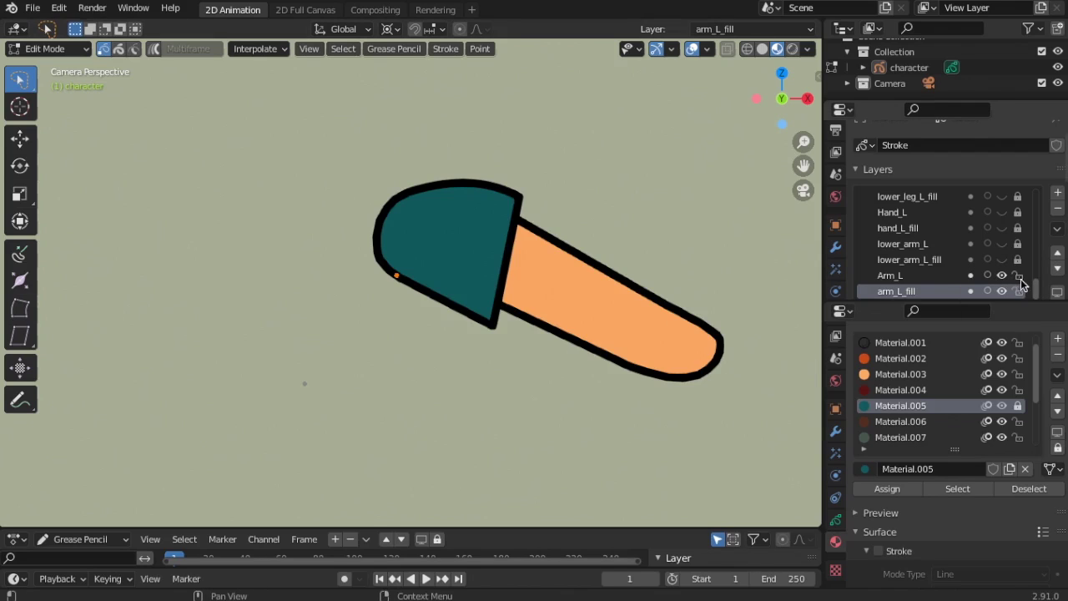
Set the Push brush radius to 128 px in Sculpt Mode and try to push the upper arm's rounded elbow end.
left_click(48, 48)
left_click(49, 97)
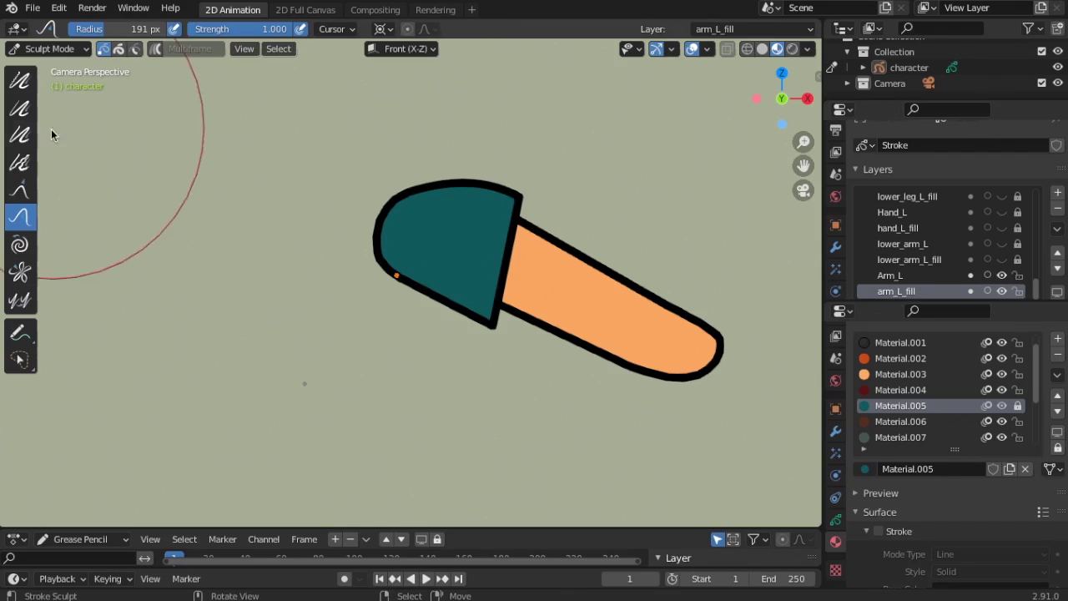
middle_click_drag(680, 383, 519, 313, "shift")
scroll(585, 356, "up", 2)
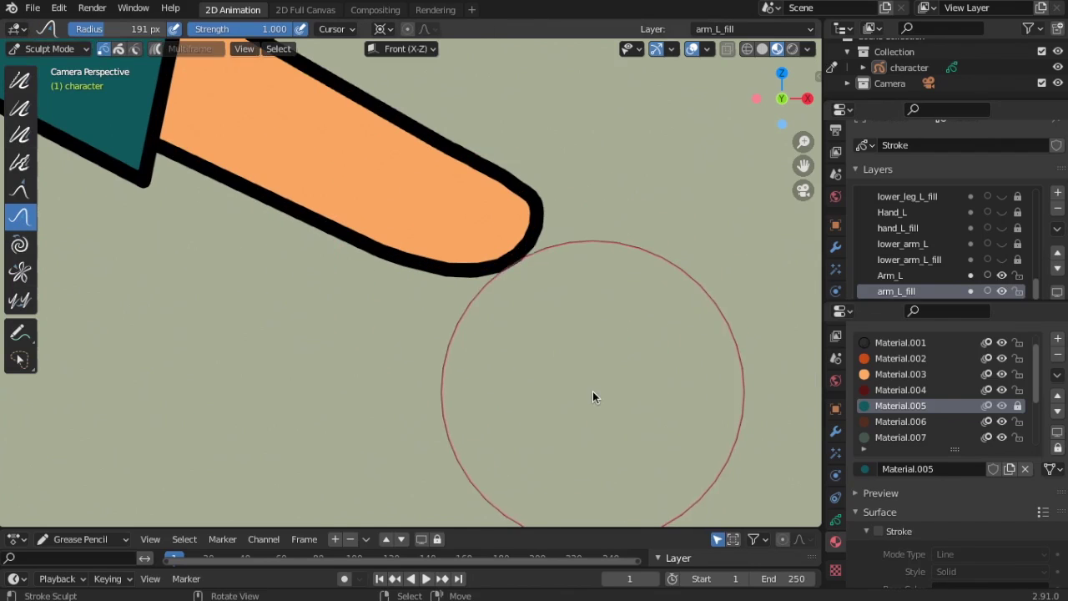
key("f")
left_click(543, 389)
left_click_drag(517, 282, 504, 264)
Select the outline and fill points around the upper arm's elbow end and reshape its underside outward with the Push brush.
left_click(59, 49)
left_click(48, 82)
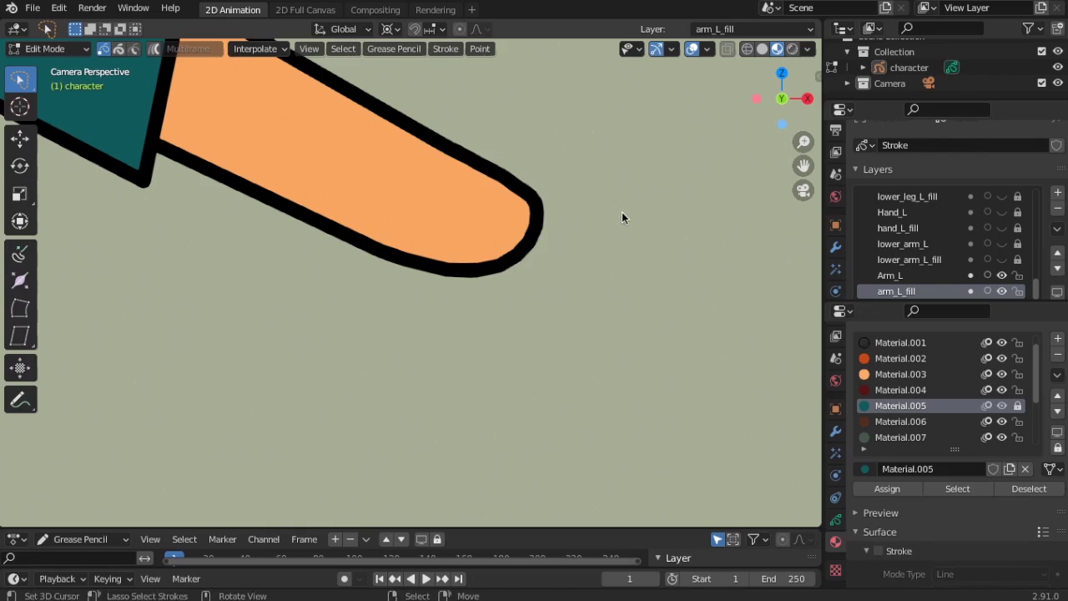
right_click_drag(622, 212, 454, 299, "ctrl")
mouse_move(454, 299)
left_mouse_down()
mouse_move(551, 339)
mouse_move(601, 275)
left_mouse_up()
left_click(47, 48)
left_click(50, 98)
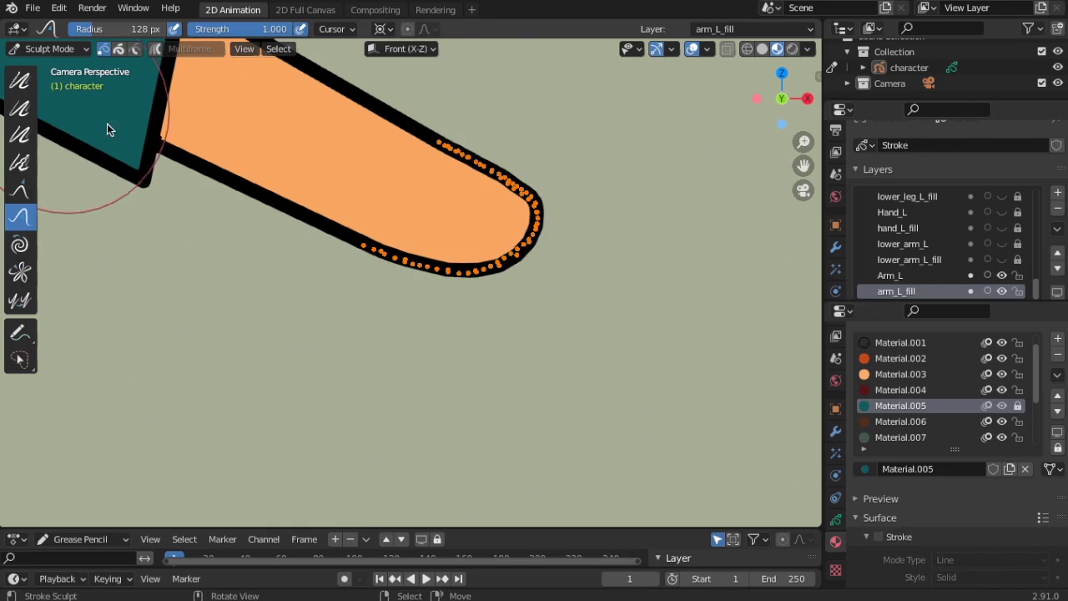
mouse_move(503, 272)
left_mouse_down()
mouse_move(500, 280)
mouse_move(532, 265)
left_mouse_up()
left_click_drag(454, 276, 451, 282)
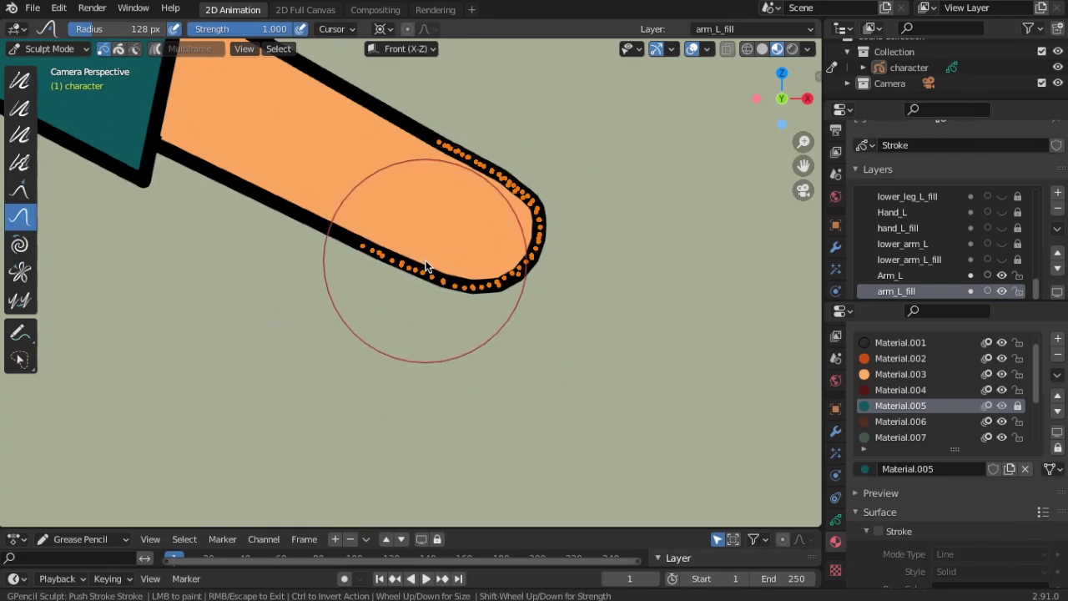
left_click_drag(509, 199, 539, 268)
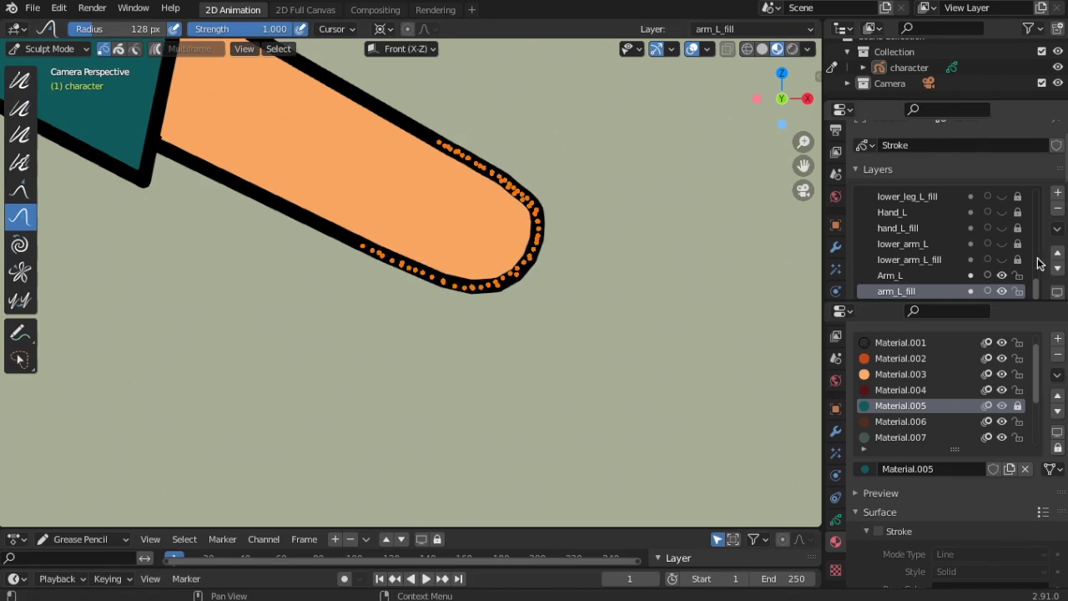
Show the lower_arm_L and lower_arm_L_fill layers, deselect all points, and examine the joint at the elbow.
left_click_drag(1002, 260, 1001, 244)
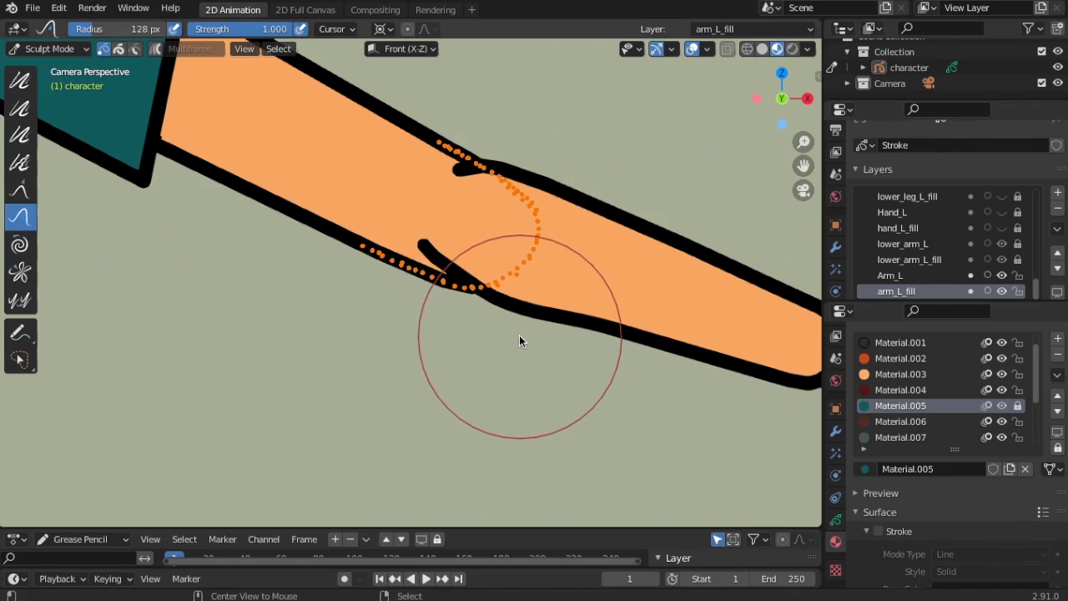
key("alt+a")
scroll(502, 343, "down", 3)
scroll(503, 342, "up", 6)
scroll(502, 342, "down", 2)
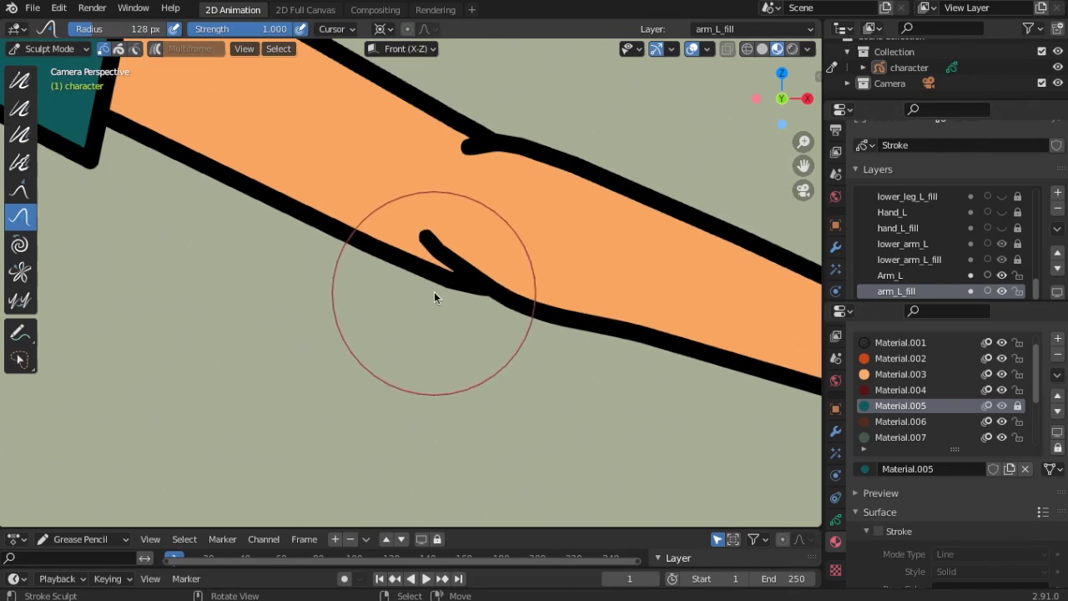
scroll(492, 302, "down", 8)
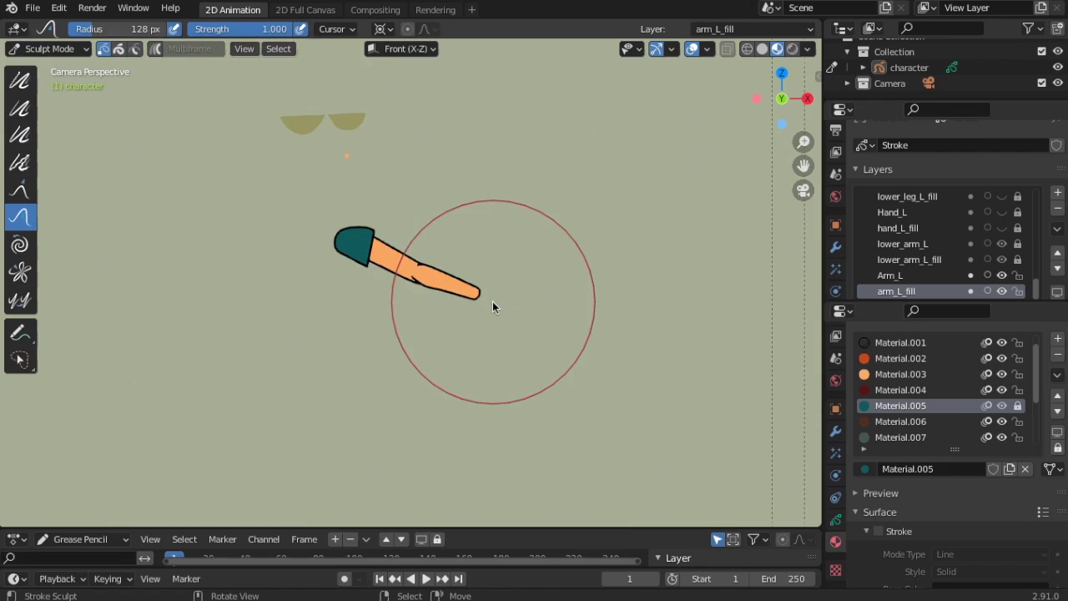
scroll(492, 302, "up", 8)
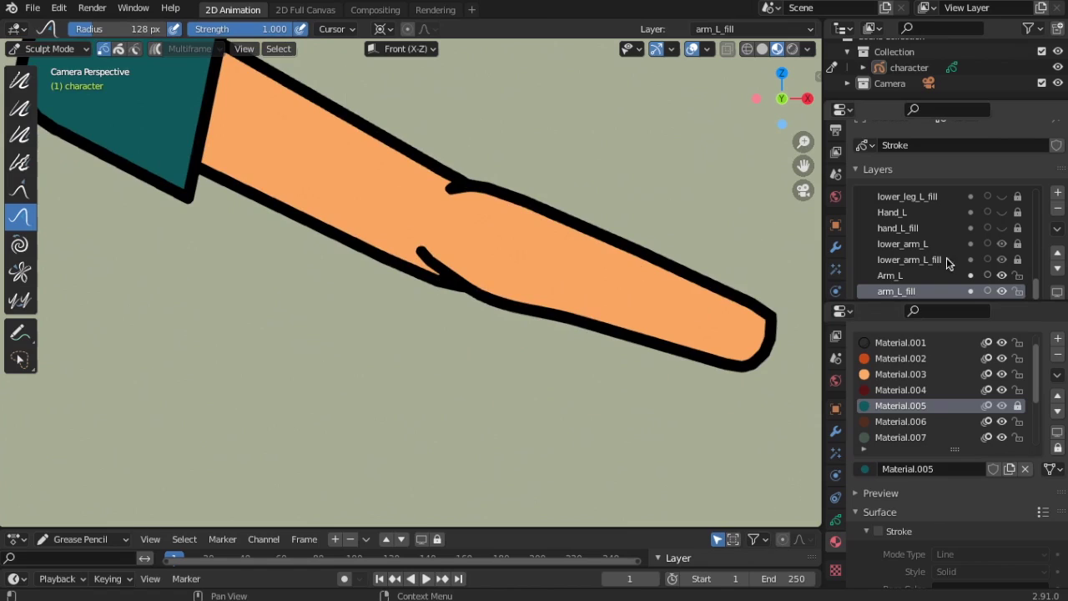
Unlock the lower_arm_L and lower_arm_L_fill layers, with lower_arm_L as the active layer.
left_click(1018, 244)
left_click(920, 244)
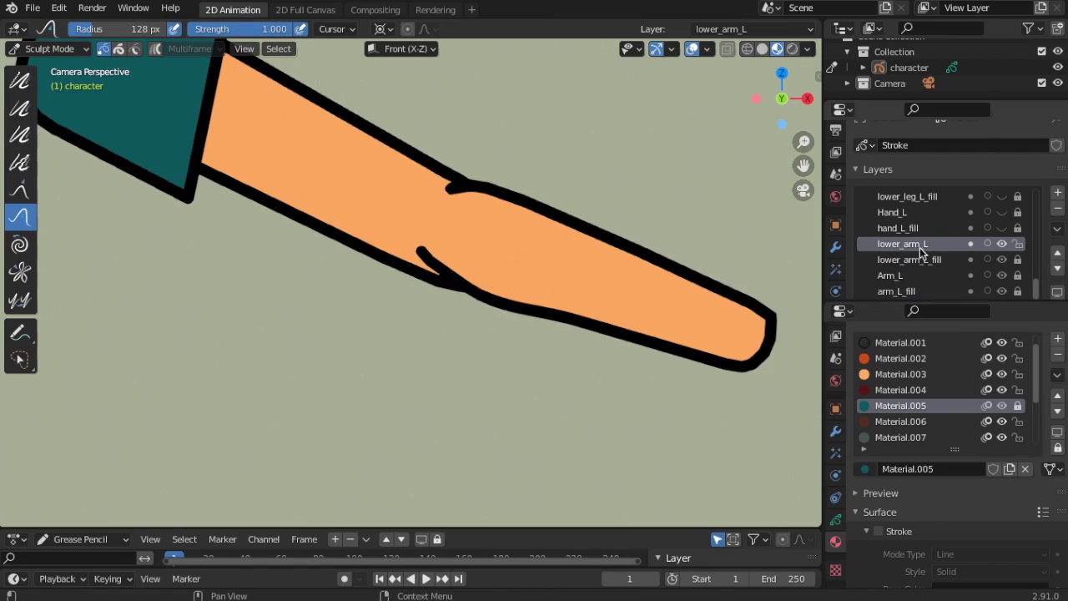
left_click(1018, 260)
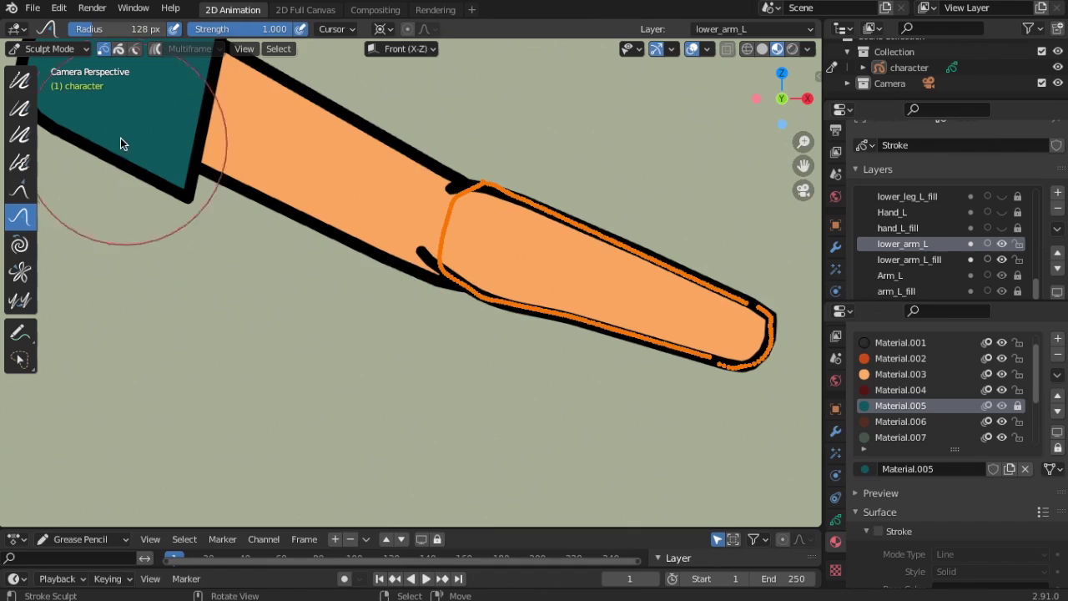
Reshape the lower arm fill's rounded elbow end toward the upper arm with the 128 px Push brush.
left_click_drag(444, 235, 434, 230)
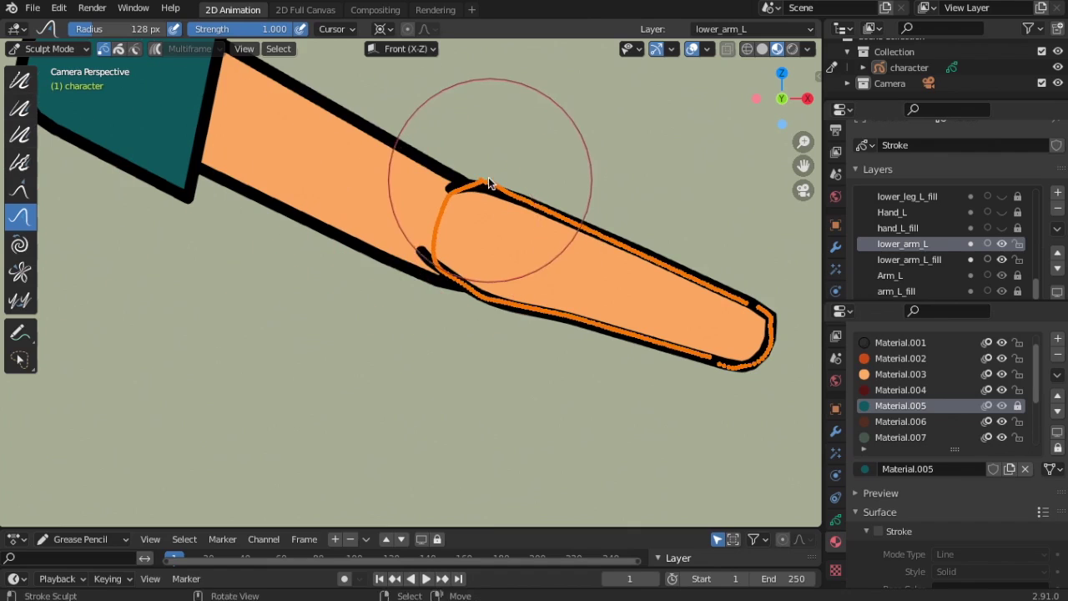
left_click_drag(490, 180, 486, 183)
left_click_drag(479, 293, 469, 292)
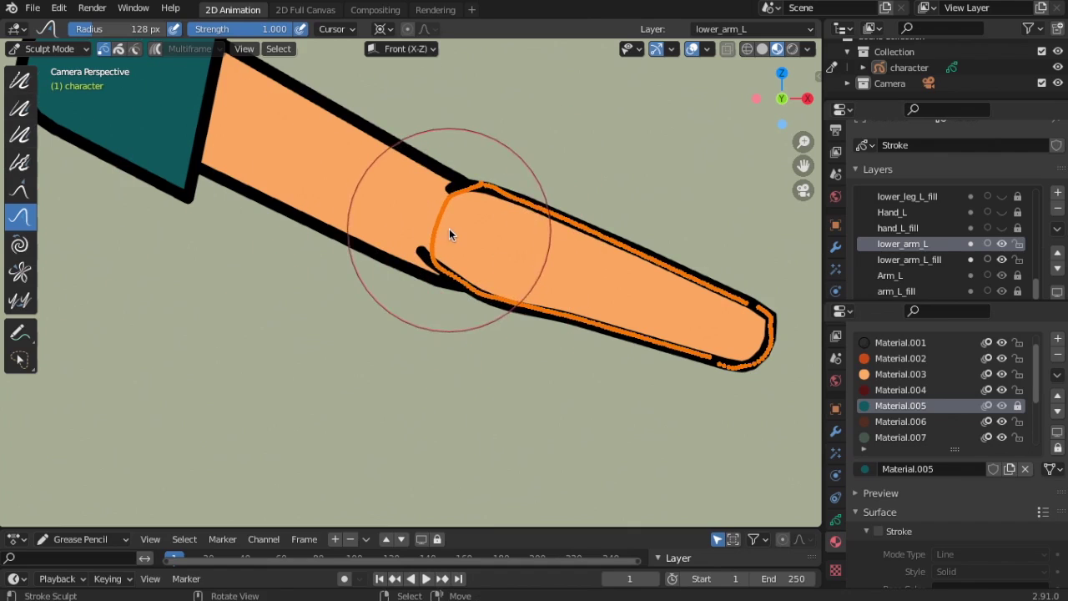
left_click_drag(450, 230, 443, 225)
left_click_drag(488, 189, 457, 204)
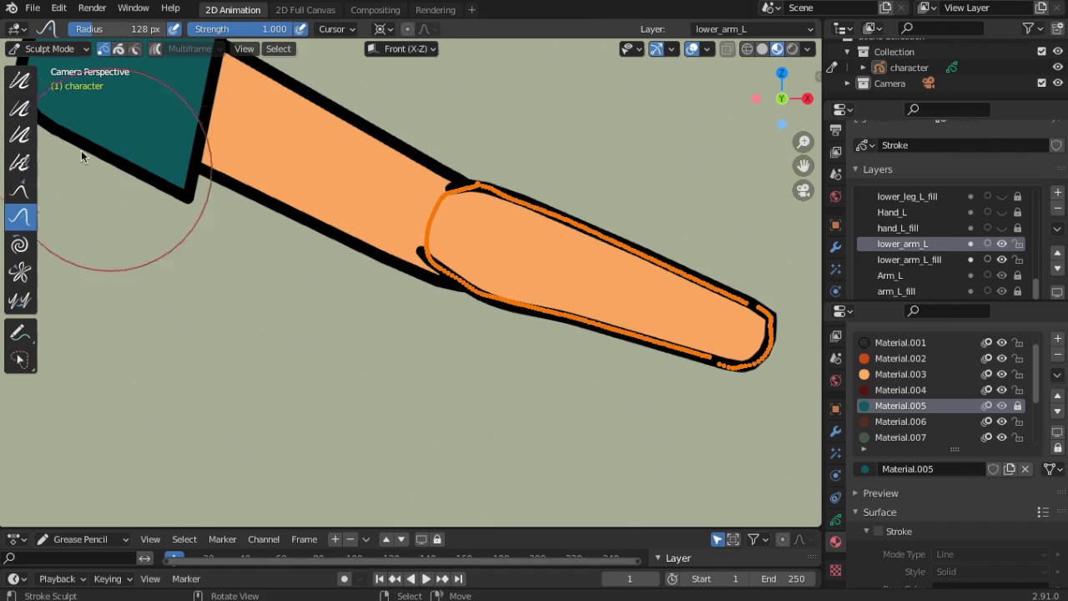
Select all linked points of the lower arm outline and fill, and push the elbow's underside toward the upper arm in Sculpt Mode.
left_click(50, 49)
left_click(50, 81)
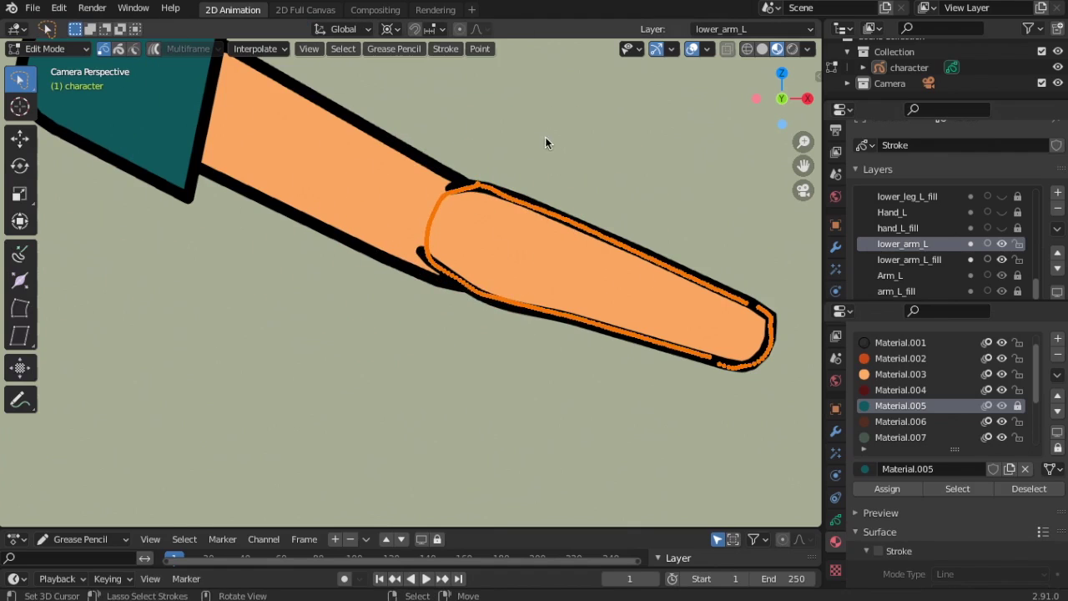
mouse_move(545, 137)
right_mouse_down("ctrl")
mouse_move(553, 378)
mouse_move(544, 273)
right_mouse_up("ctrl")
key("ctrl+l")
left_click(50, 48)
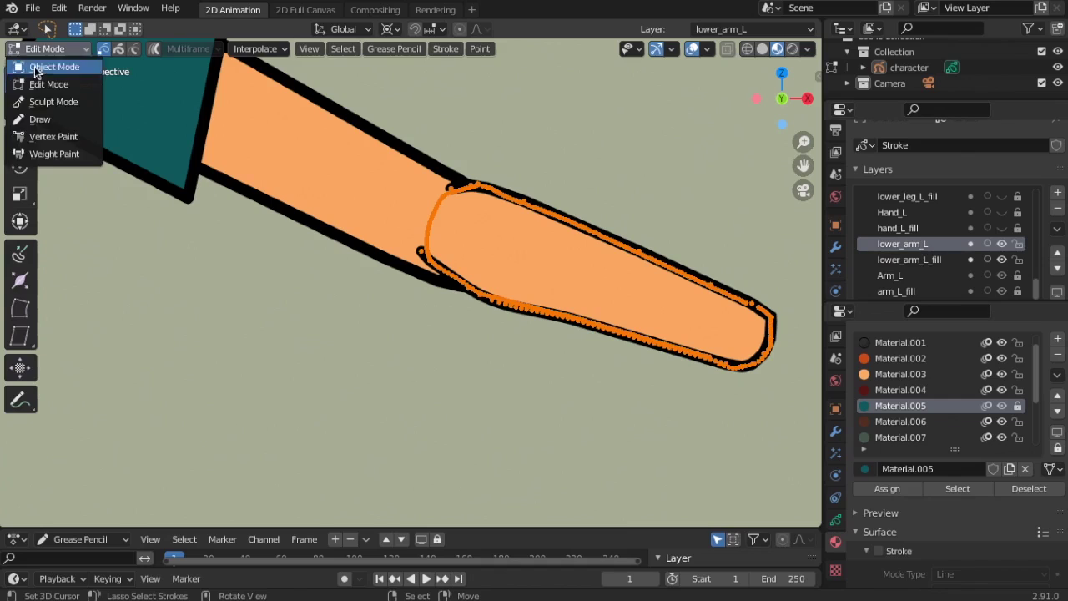
left_click(50, 97)
mouse_move(442, 266)
left_mouse_down()
mouse_move(473, 239)
mouse_move(449, 255)
left_mouse_up()
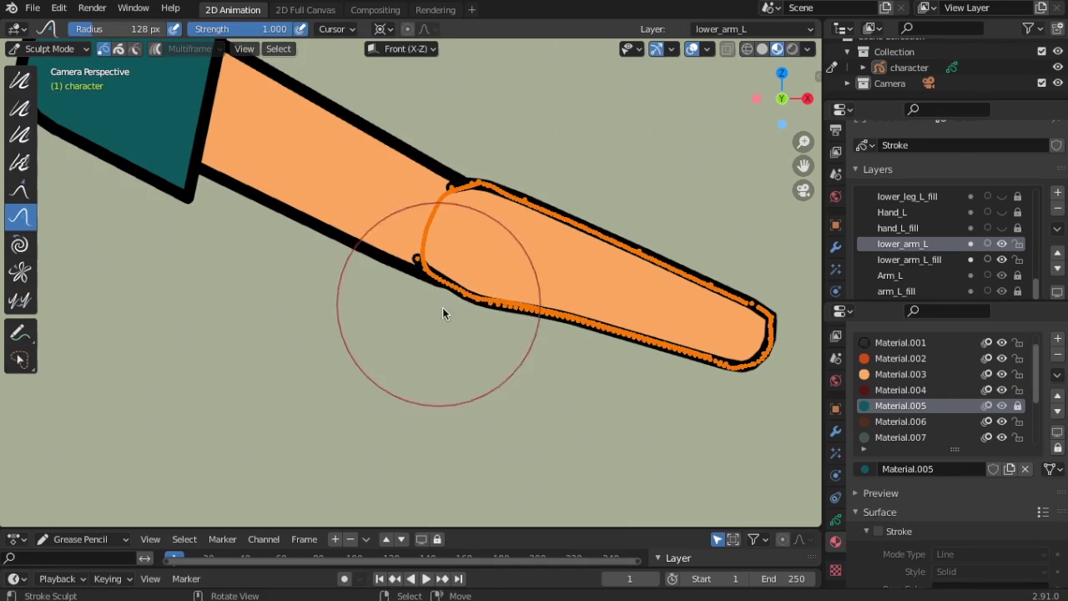
Move the whole lower arm, outline and fill together, straight down about 0.013 m along Z in Edit Mode.
left_click(50, 49)
left_click(48, 84)
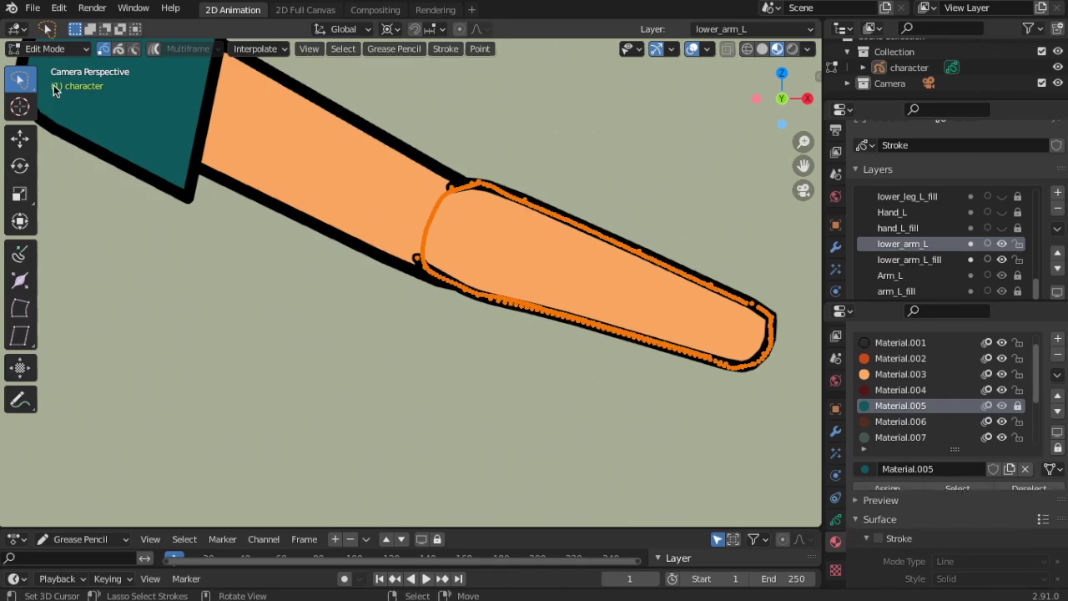
left_click(45, 48)
left_click(67, 66)
scroll(318, 188, "down", 4)
scroll(318, 187, "up", 4)
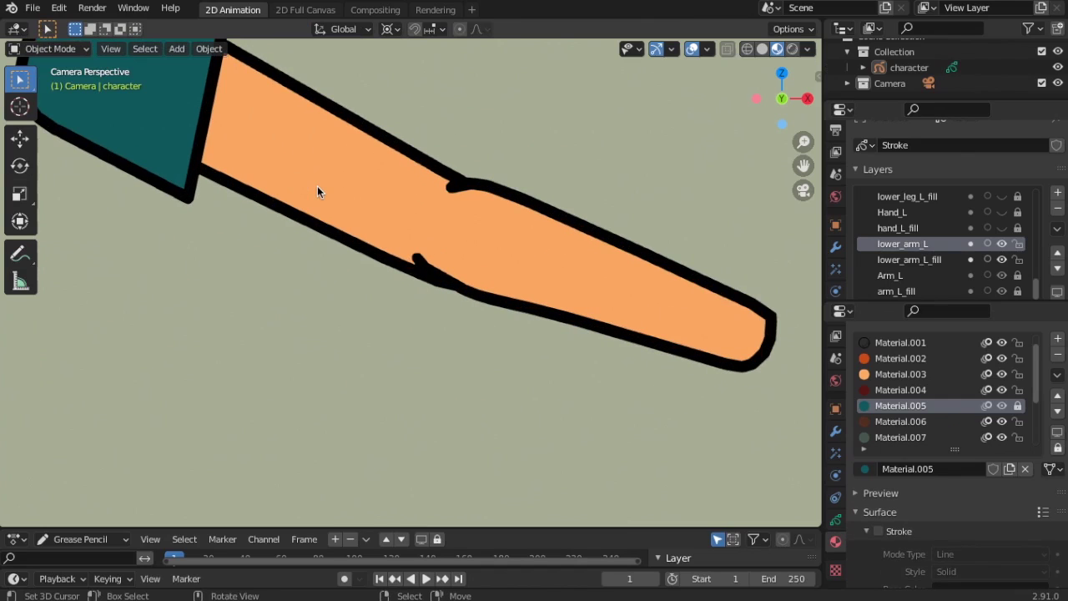
left_click(50, 48)
left_click(48, 81)
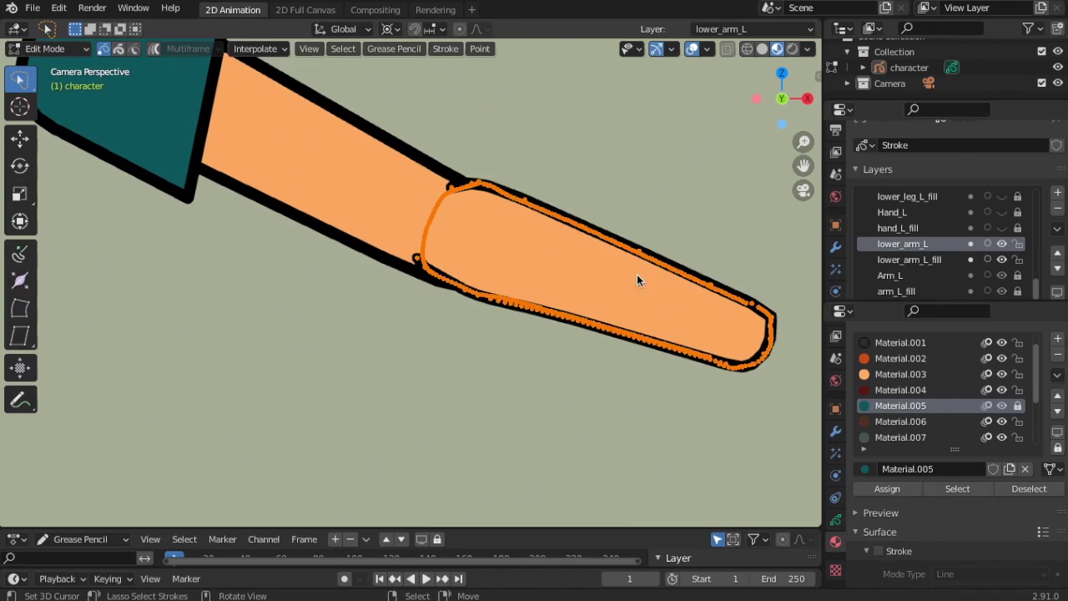
key("g")
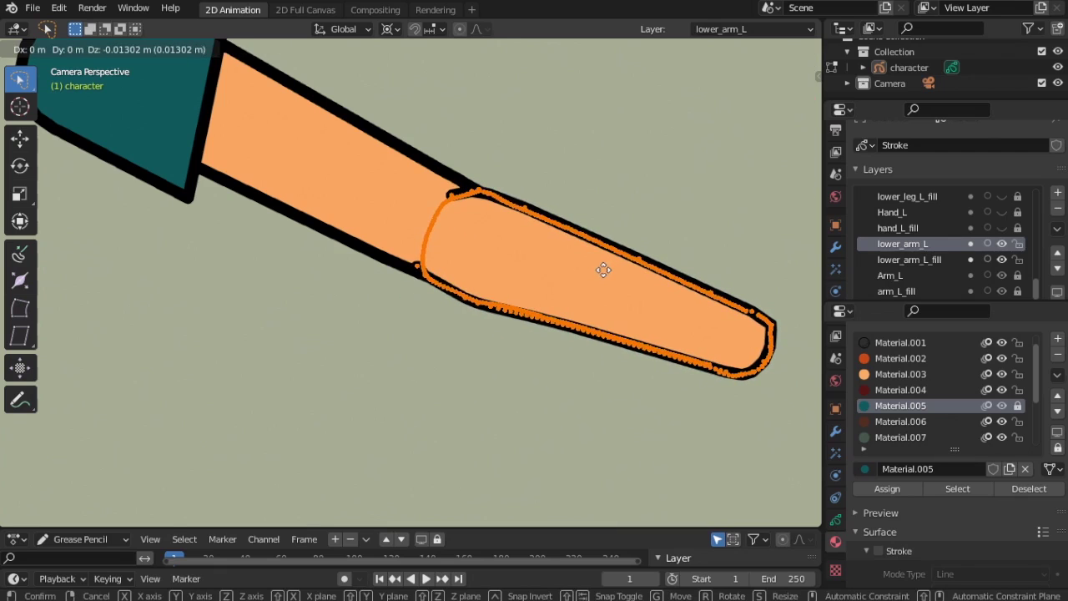
left_click(603, 270)
Select the end point of the lower arm outline at the elbow's underside and move it slightly upward.
right_click(416, 267)
left_click(417, 271)
key("g")
left_click(412, 254)
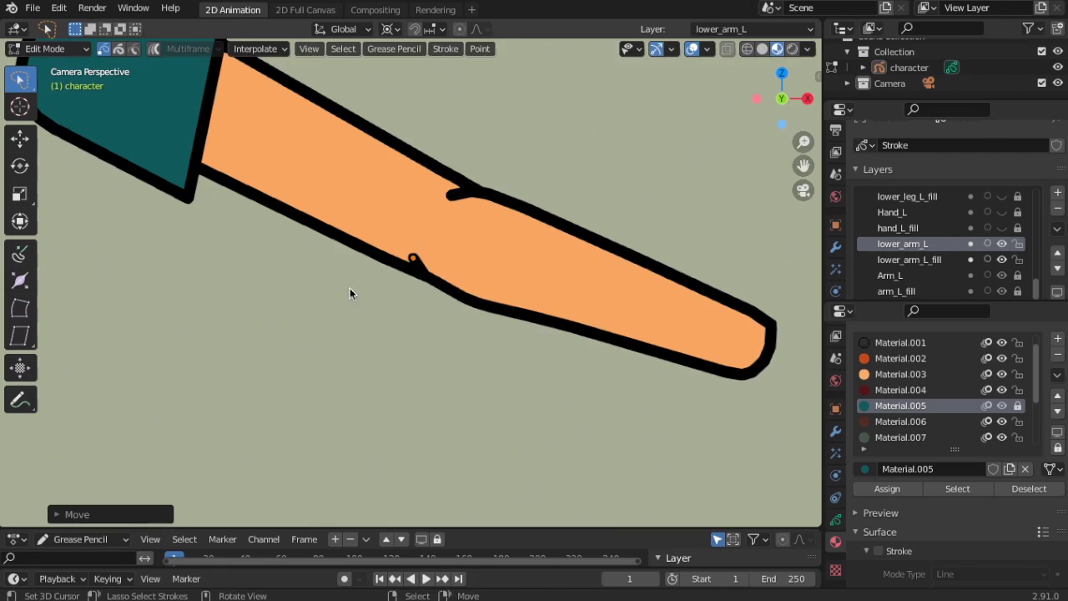
Adjust the outline points at the upper corner of the lower arm's wrist end to smooth the corner.
left_click(770, 326)
key("g")
left_click(767, 269)
key("x")
left_click(706, 267)
left_click(774, 325)
key("g")
left_click(774, 331)
Examine the full left arm and its elbow joint in Draw mode and in Edit Mode.
left_click(51, 48)
left_click(48, 116)
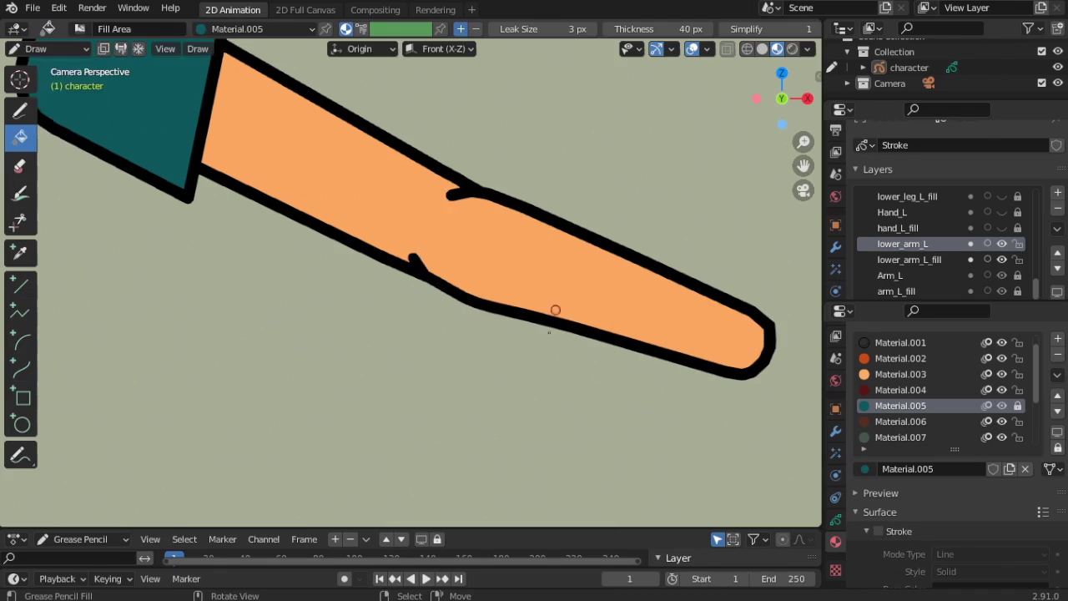
scroll(551, 333, "down", 2)
scroll(357, 318, "up", 1)
scroll(303, 327, "down", 3)
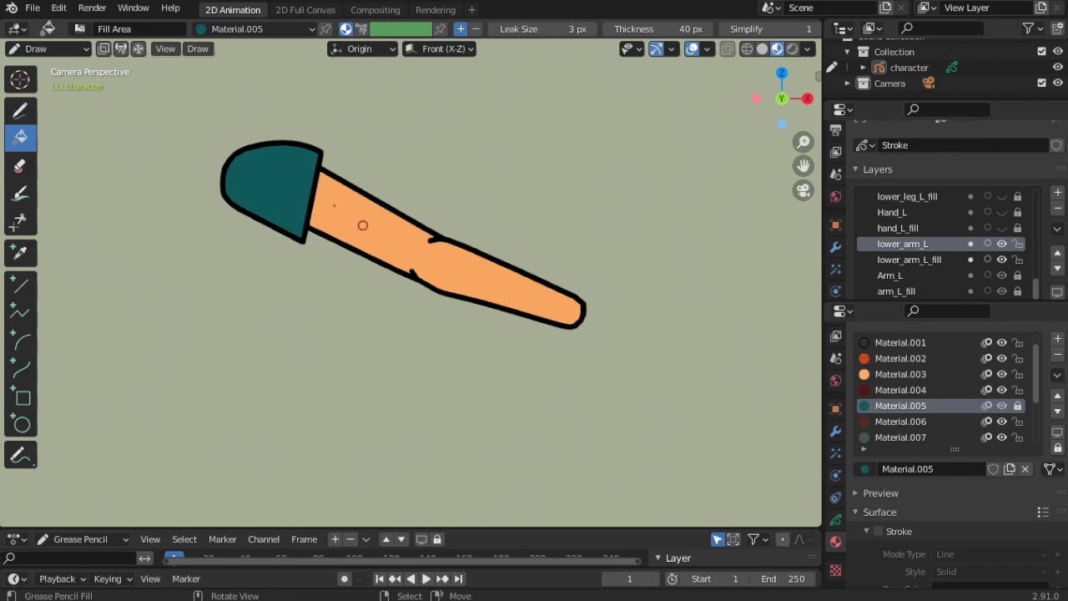
left_click(50, 48)
left_click(48, 83)
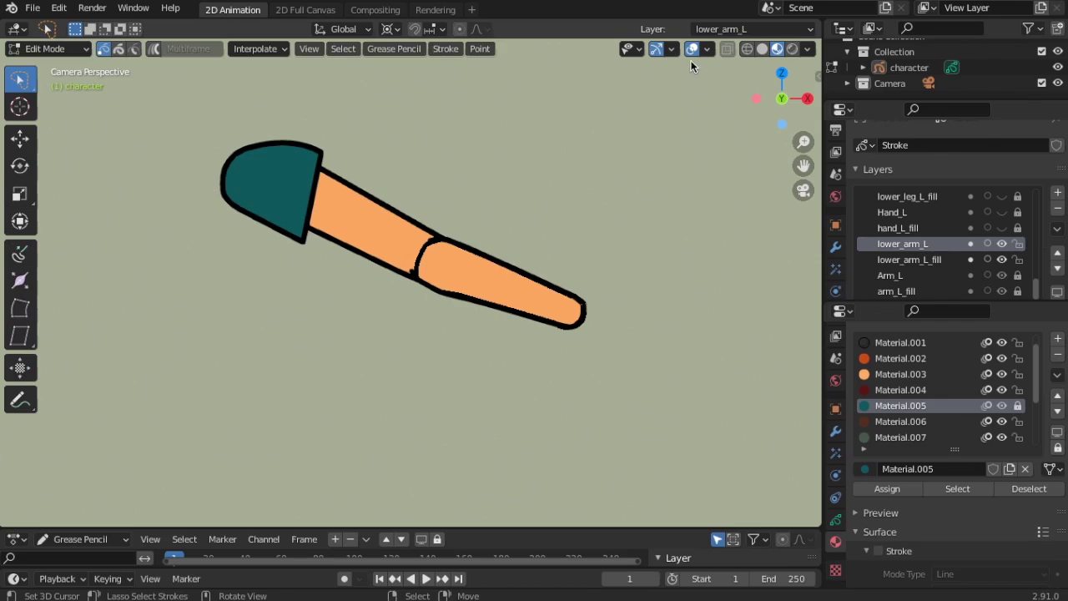
scroll(404, 287, "up", 3)
scroll(526, 337, "down", 2)
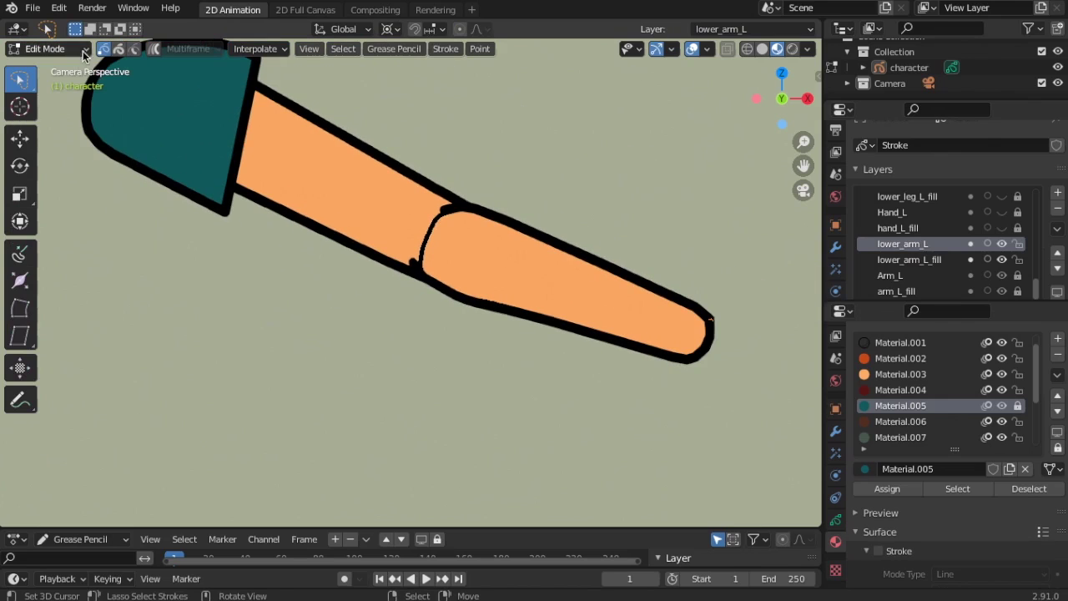
scroll(977, 255, "up", 4)
scroll(928, 255, "down", 3)
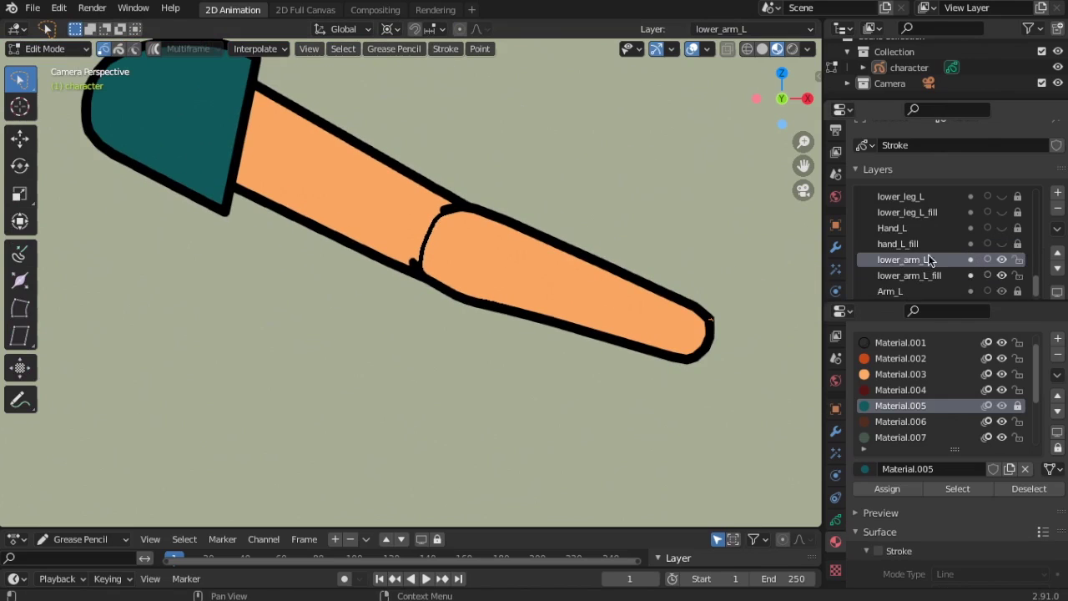
Find the right arm layers in the layer list and show Arm_R and arm_R_fill.
scroll(946, 259, "up", 6)
scroll(947, 255, "up", 10)
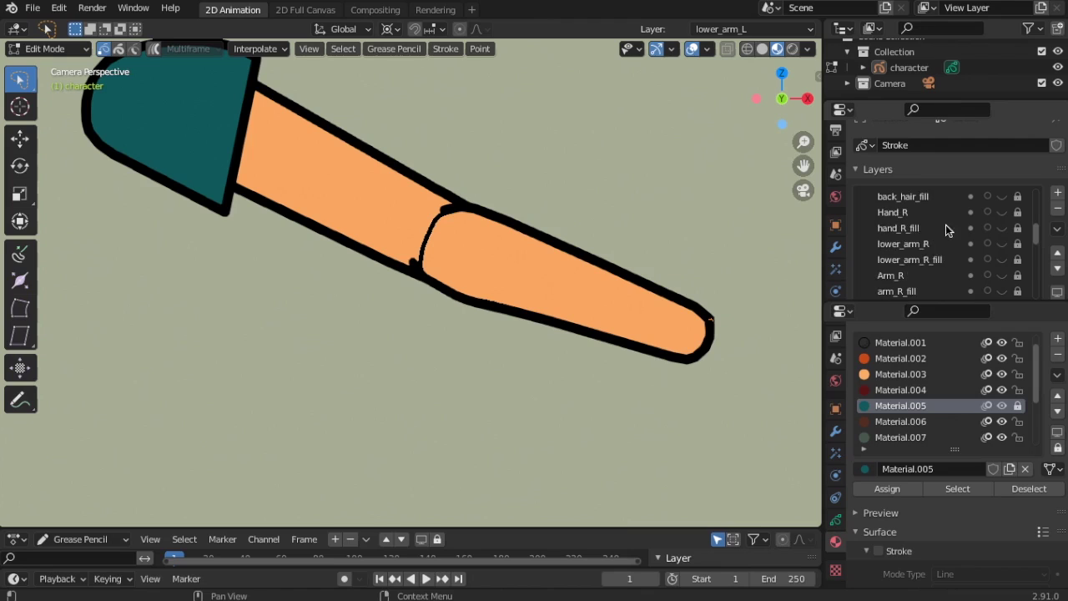
scroll(923, 259, "down", 3)
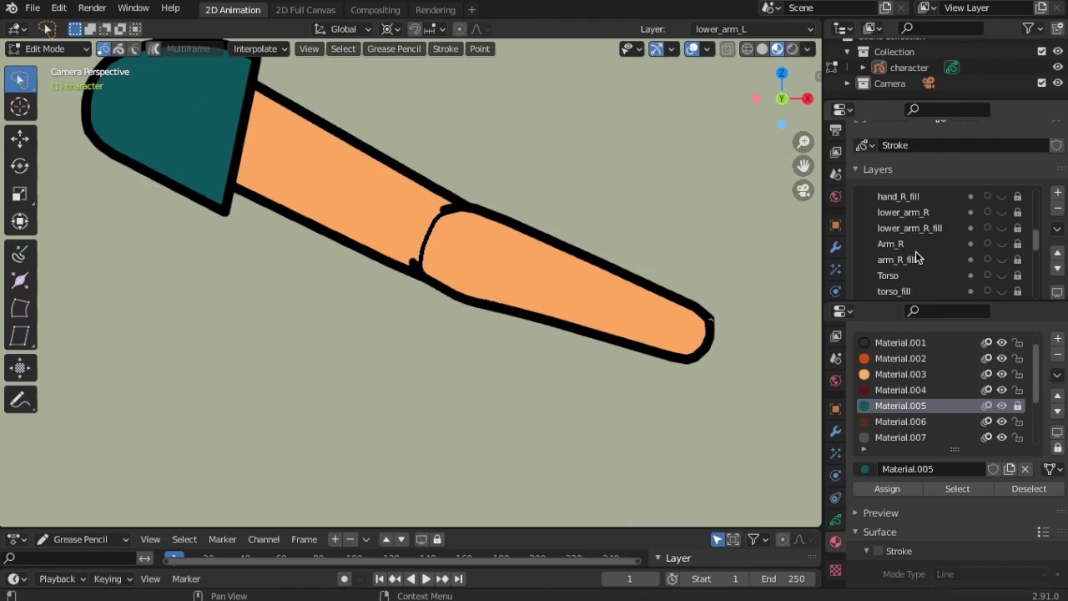
scroll(321, 219, "down", 2)
middle_click_drag(310, 228, 479, 269, "shift")
left_click(1006, 244)
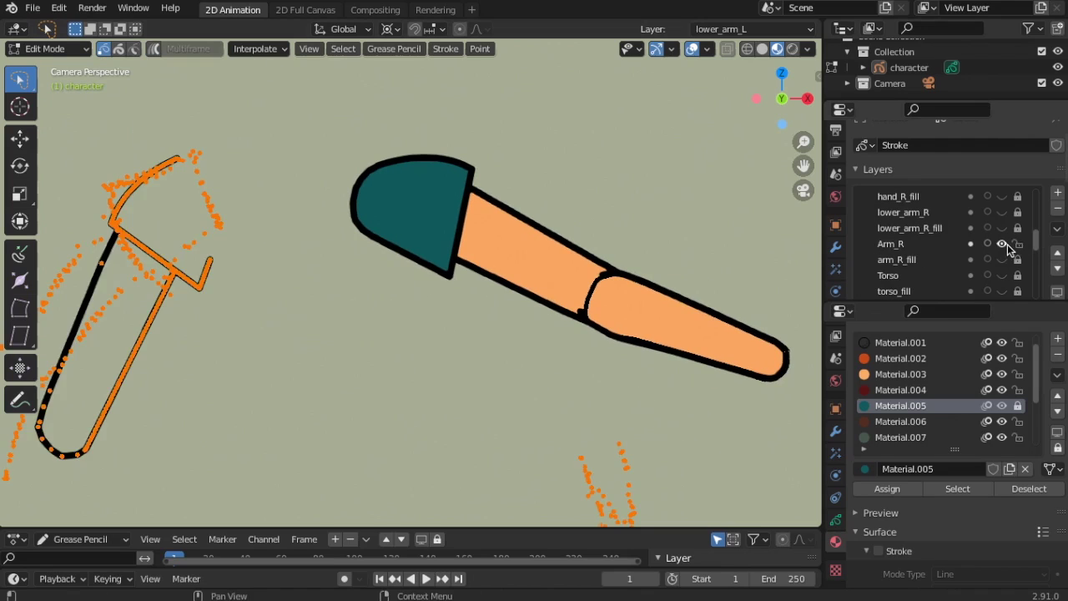
left_click(1004, 260)
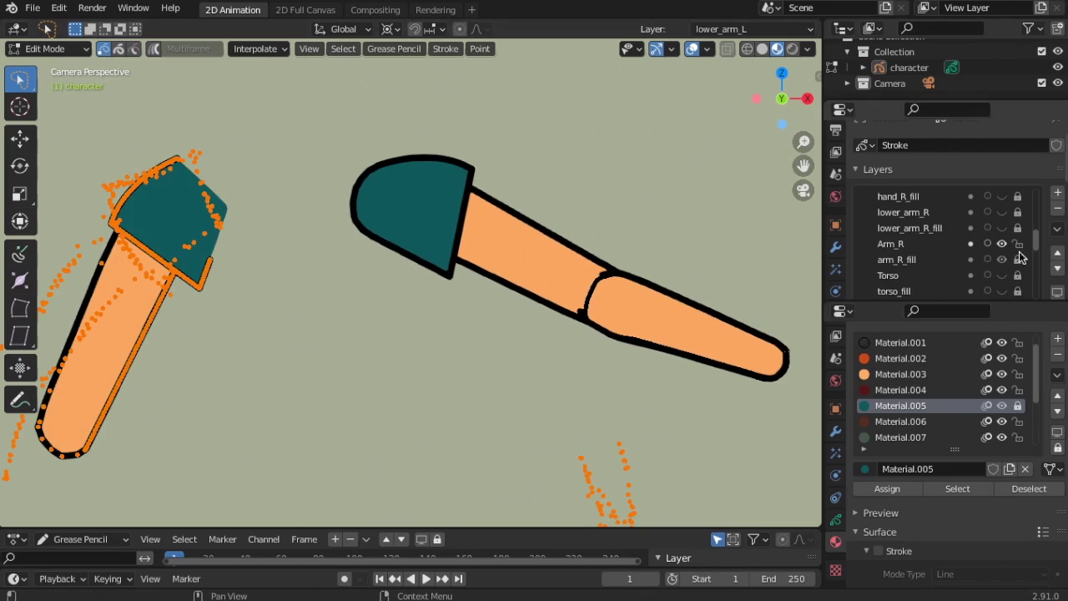
Hide all other layers, including lower_arm_L, leaving only Arm_R and arm_R_fill visible.
right_click(960, 263)
left_click(968, 292)
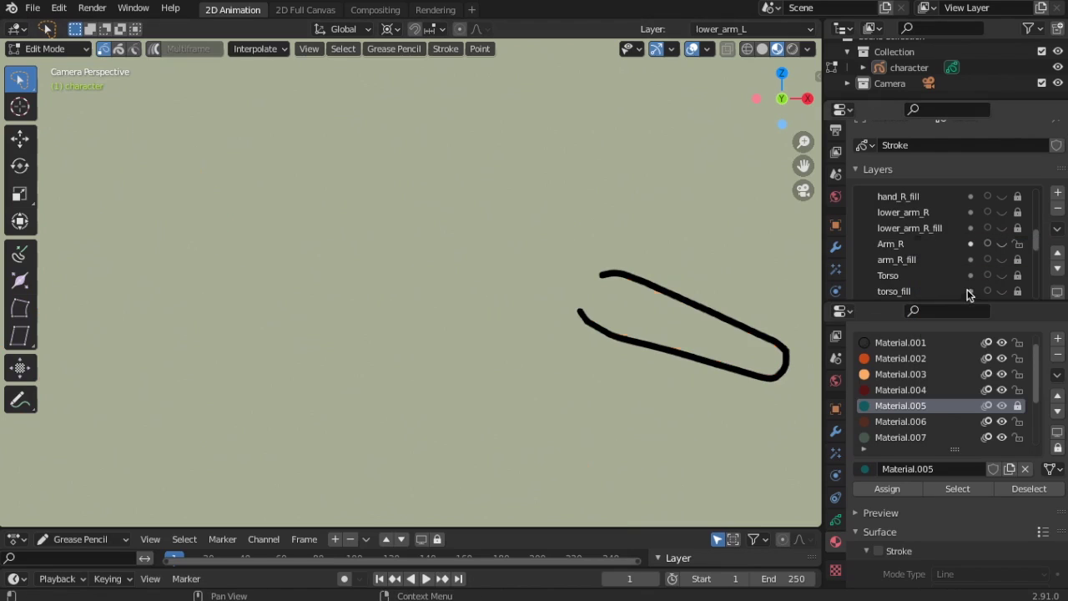
left_click(1006, 244)
left_click(1004, 243)
left_click(1002, 243)
left_click(1003, 259)
scroll(993, 251, "down", 5)
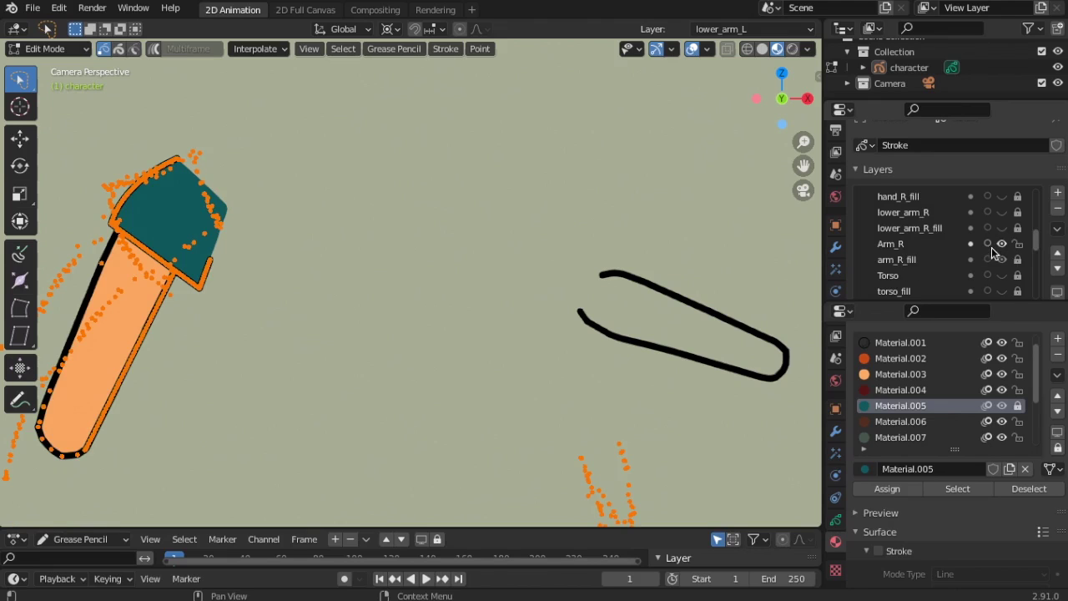
left_click(1001, 243)
Show the red sketch material named Material and make it the active material slot.
scroll(954, 238, "up", 12)
scroll(926, 380, "up", 1)
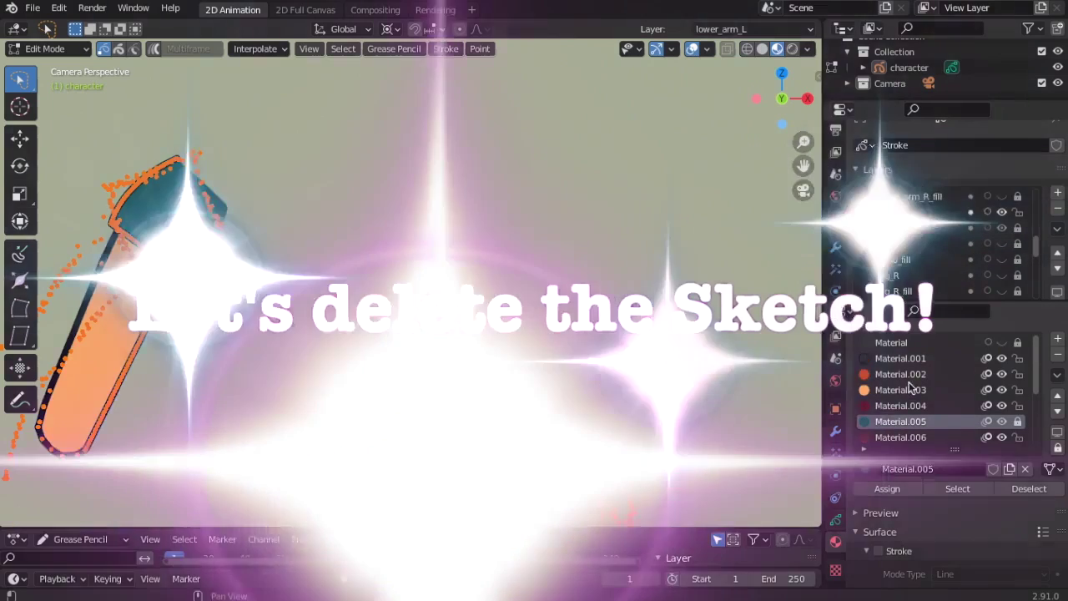
left_click(1003, 343)
left_click(1003, 345)
left_click(1004, 346)
left_click(890, 345)
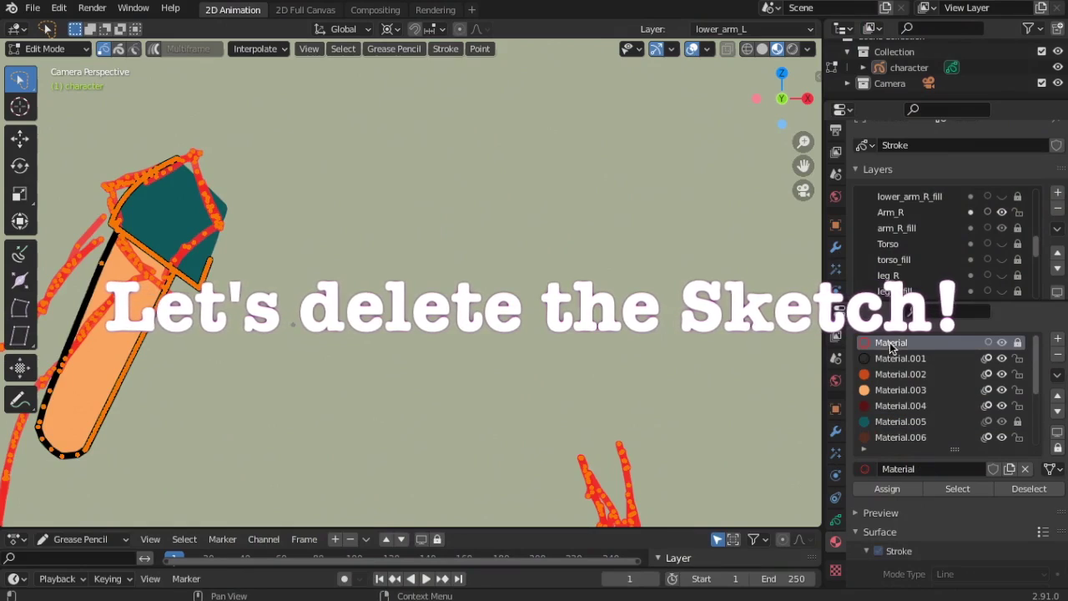
Try to remove the sketch material's slot, and undo the removal.
scroll(522, 367, "down", 5)
scroll(522, 367, "up", 2)
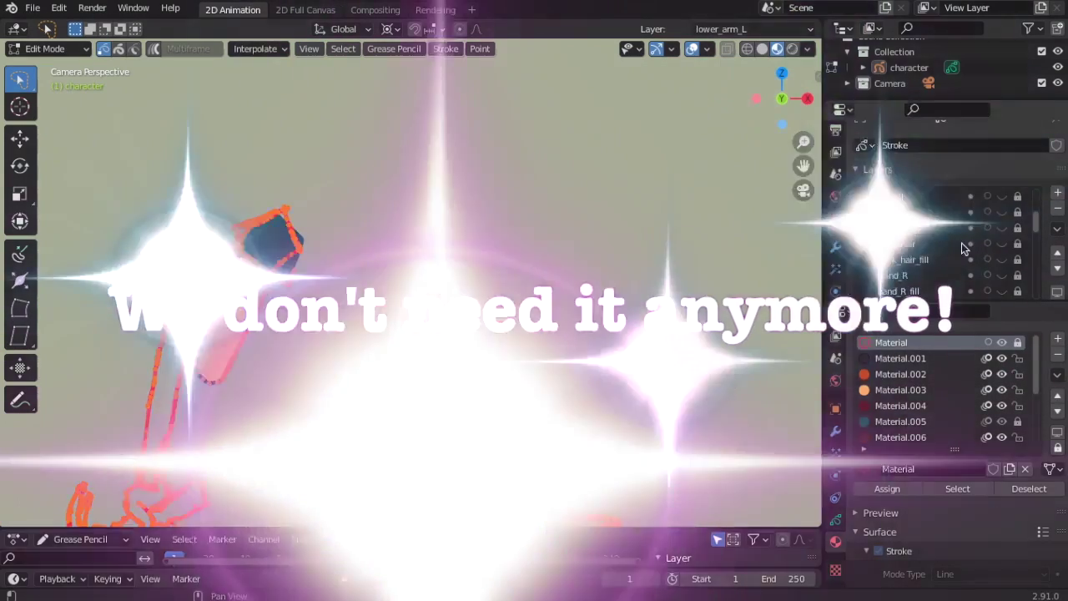
left_click(1058, 355)
key("ctrl+z")
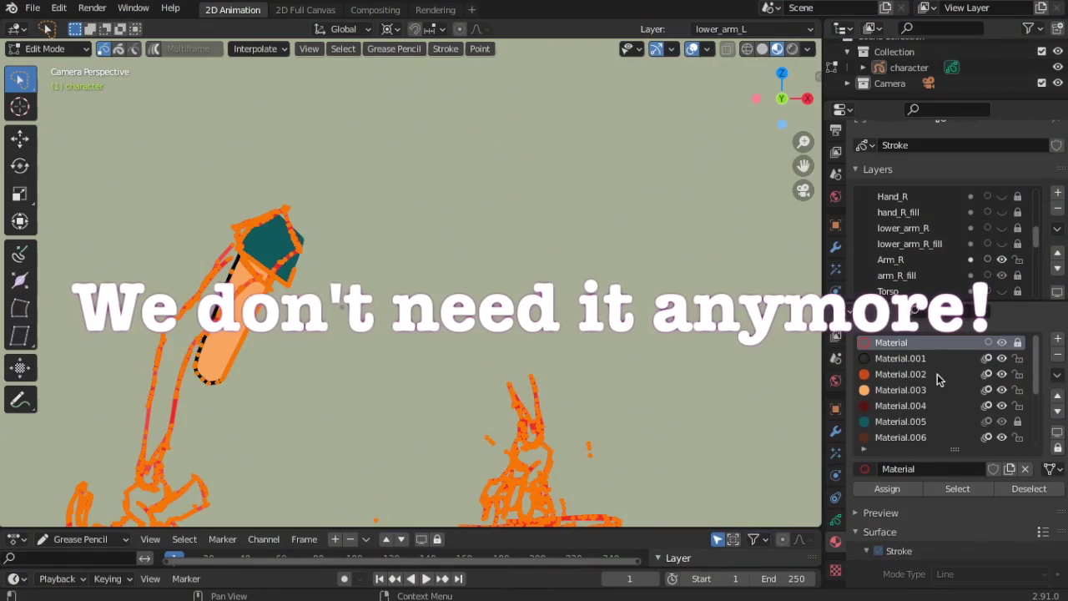
Lock all the character's materials except the sketch material named Material, which stays unlocked.
scroll(910, 277, "up", 5)
scroll(918, 275, "down", 4)
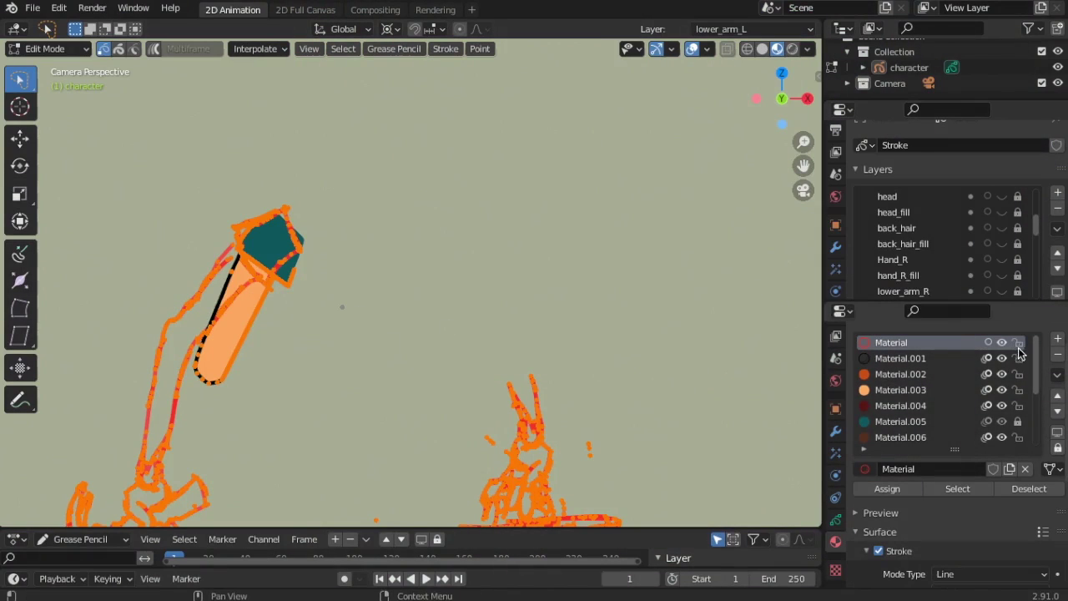
scroll(500, 390, "down", 1)
scroll(504, 299, "up", 4)
scroll(987, 227, "up", 4)
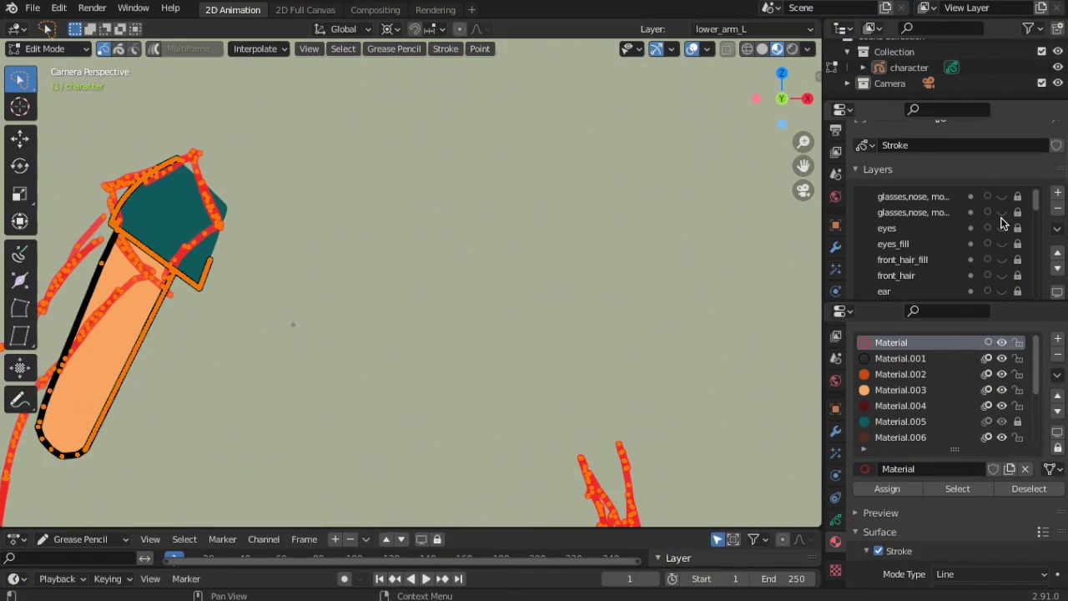
scroll(993, 409, "down", 2)
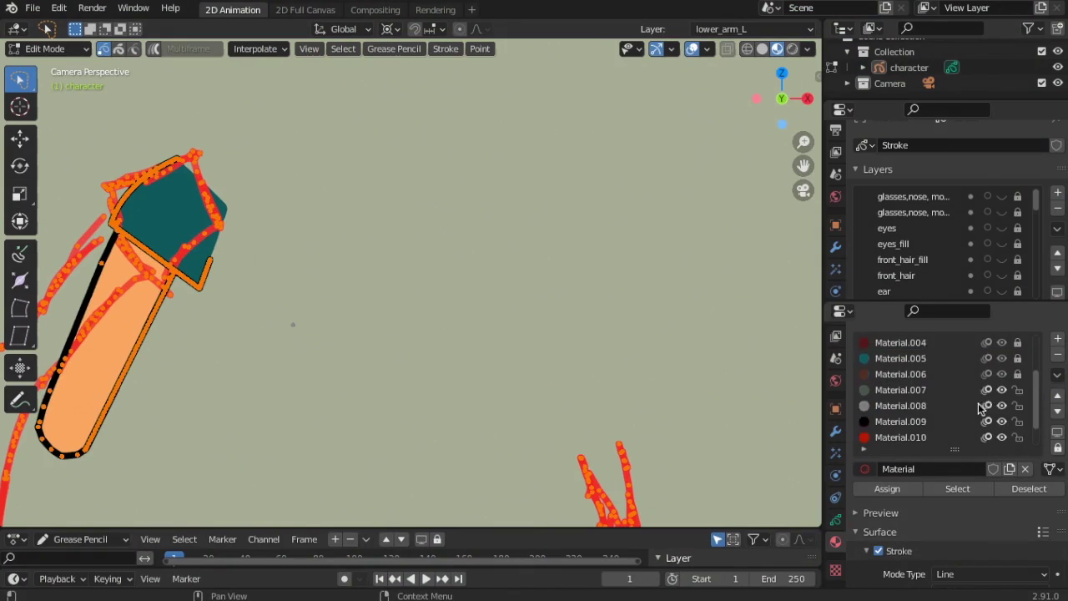
left_click(1057, 378)
left_click(926, 432)
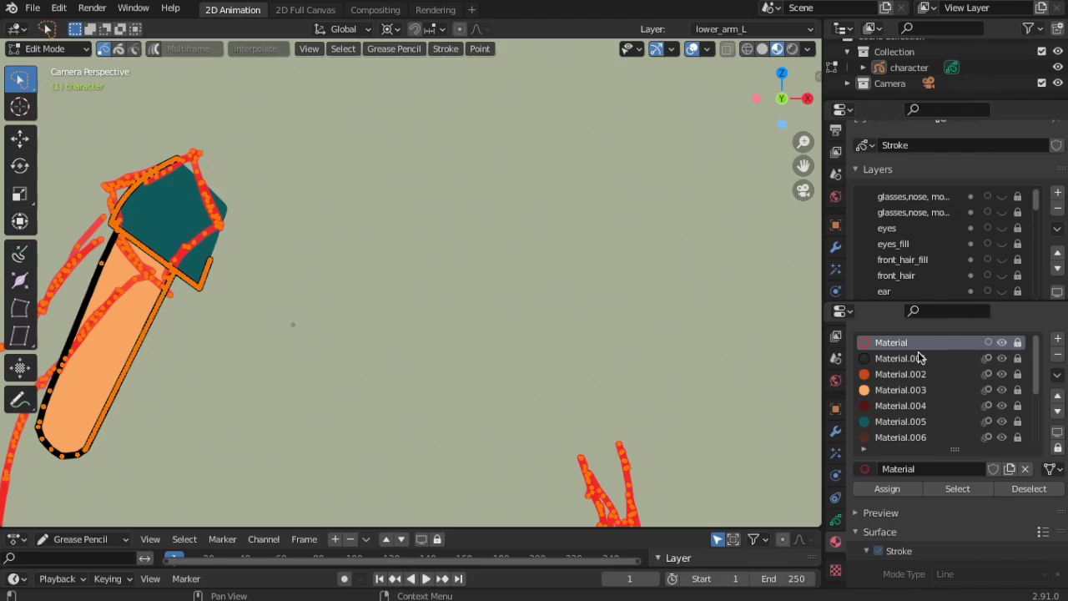
scroll(817, 335, "down", 5)
Erase the entire red sketch in Draw mode with the Eraser Stroke brush.
left_click(50, 49)
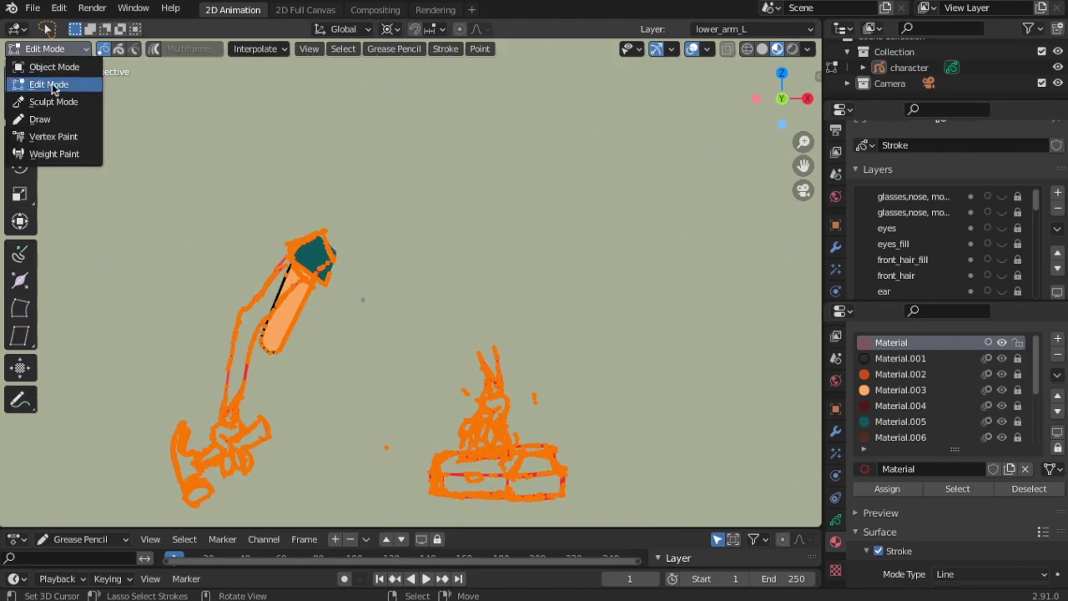
left_click(40, 115)
left_click(83, 54)
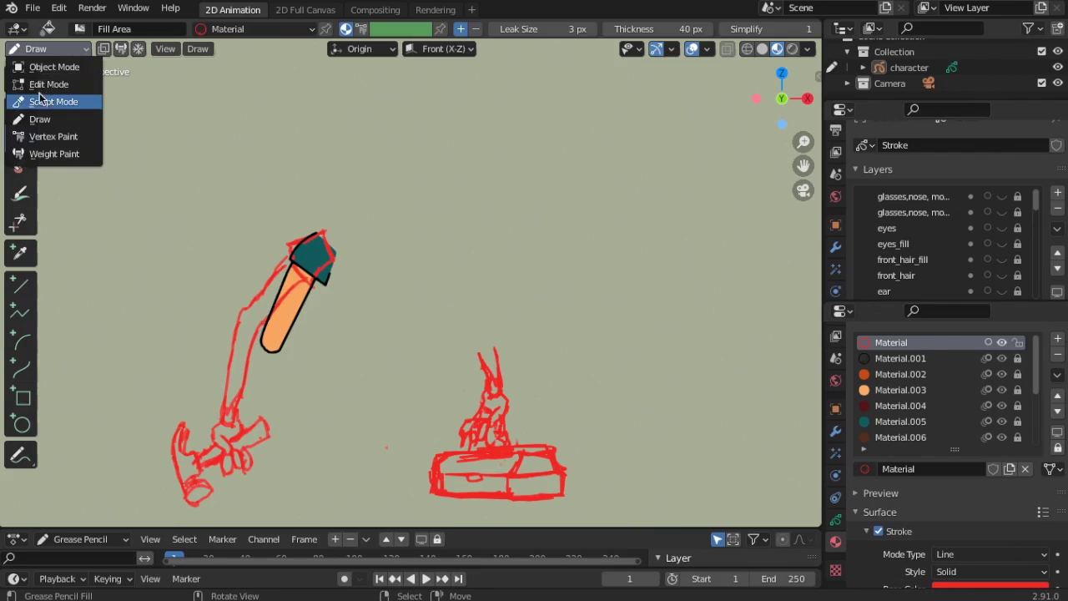
left_click(20, 165)
left_click(80, 28)
left_click(294, 81)
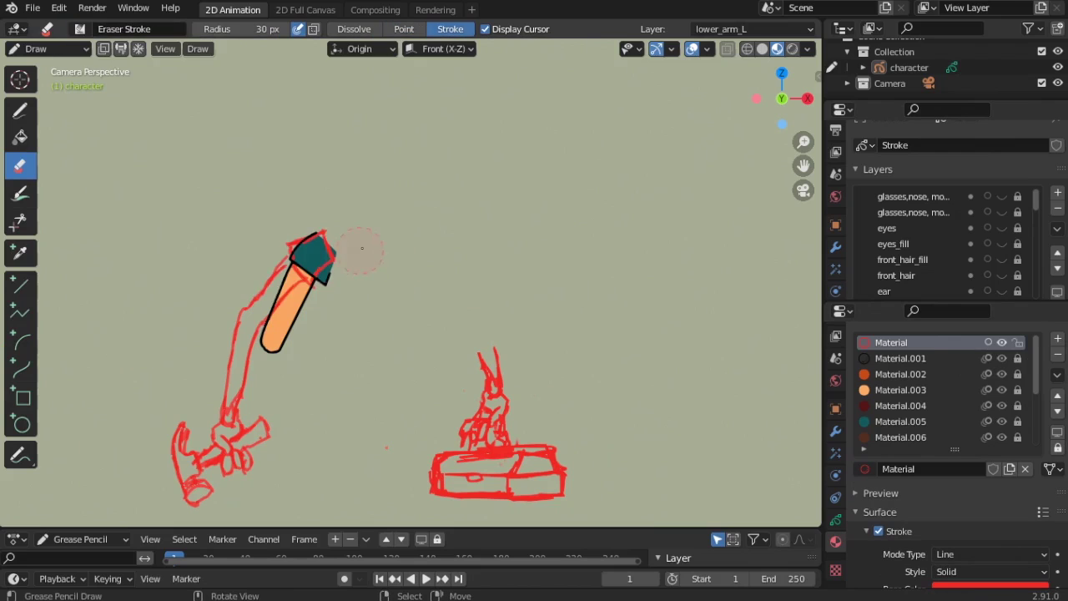
mouse_move(197, 409)
left_mouse_down()
mouse_move(186, 417)
mouse_move(504, 378)
left_mouse_up()
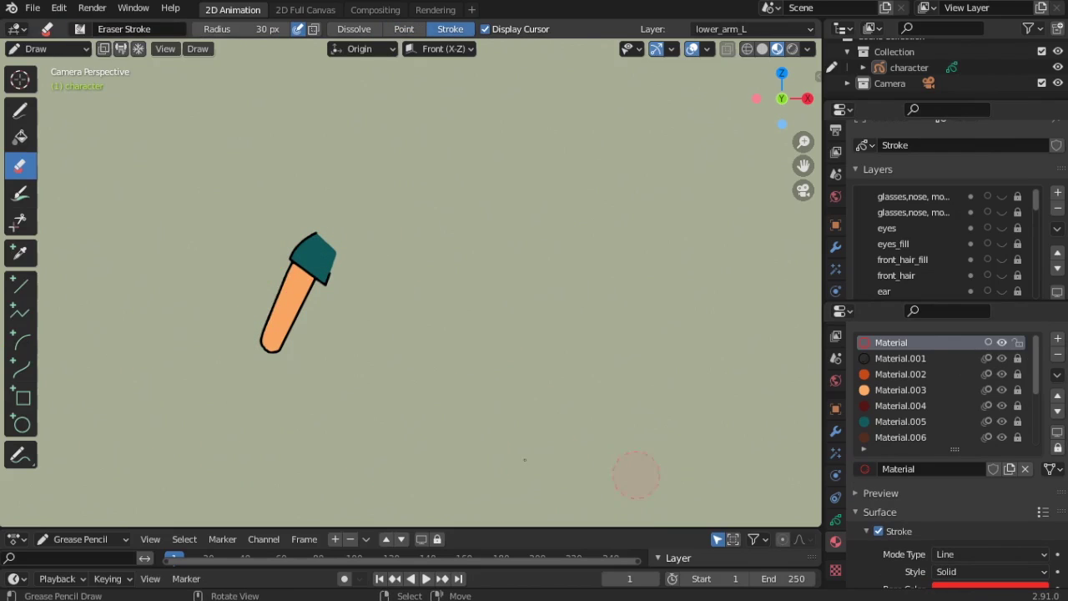
scroll(446, 404, "down", 4)
scroll(453, 370, "up", 7)
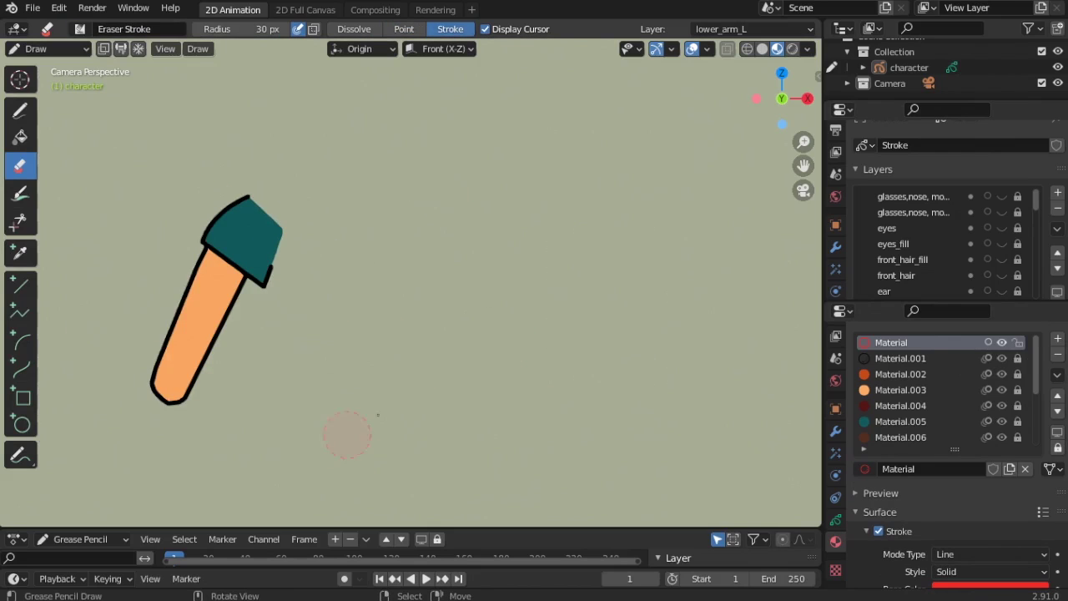
Unlock all of the character's materials.
scroll(547, 345, "up", 3)
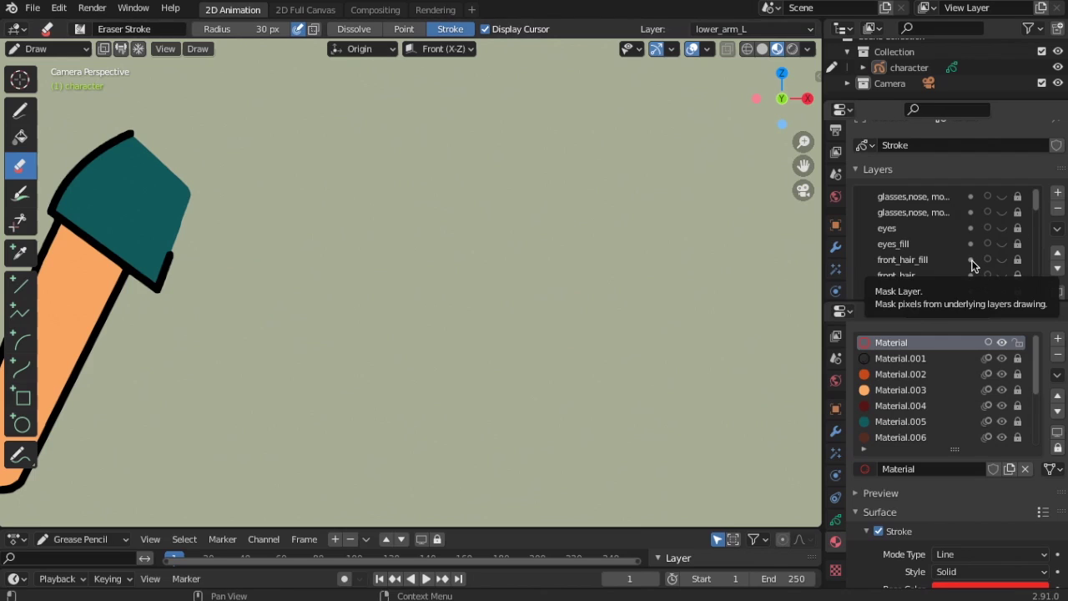
scroll(976, 257, "down", 5)
scroll(960, 275, "up", 5)
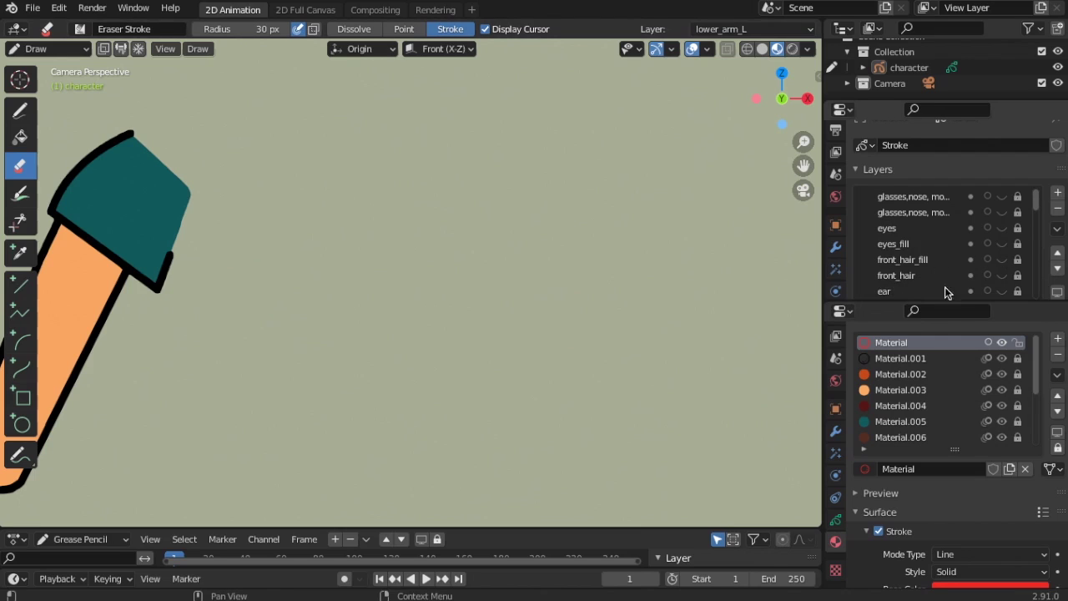
left_click(1056, 375)
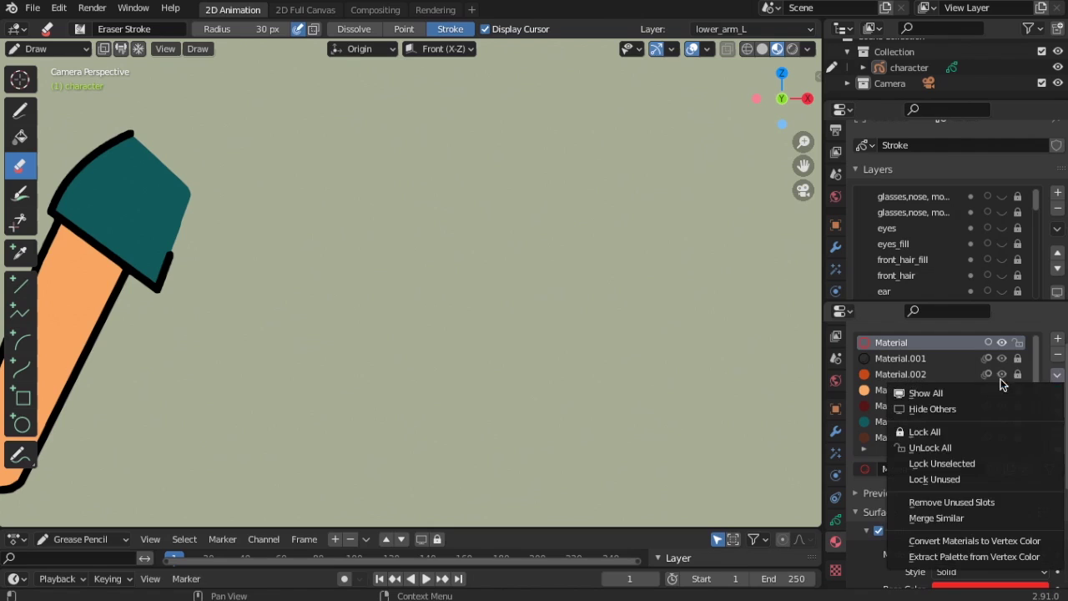
left_click(968, 446)
scroll(960, 376, "down", 3)
scroll(933, 354, "up", 3)
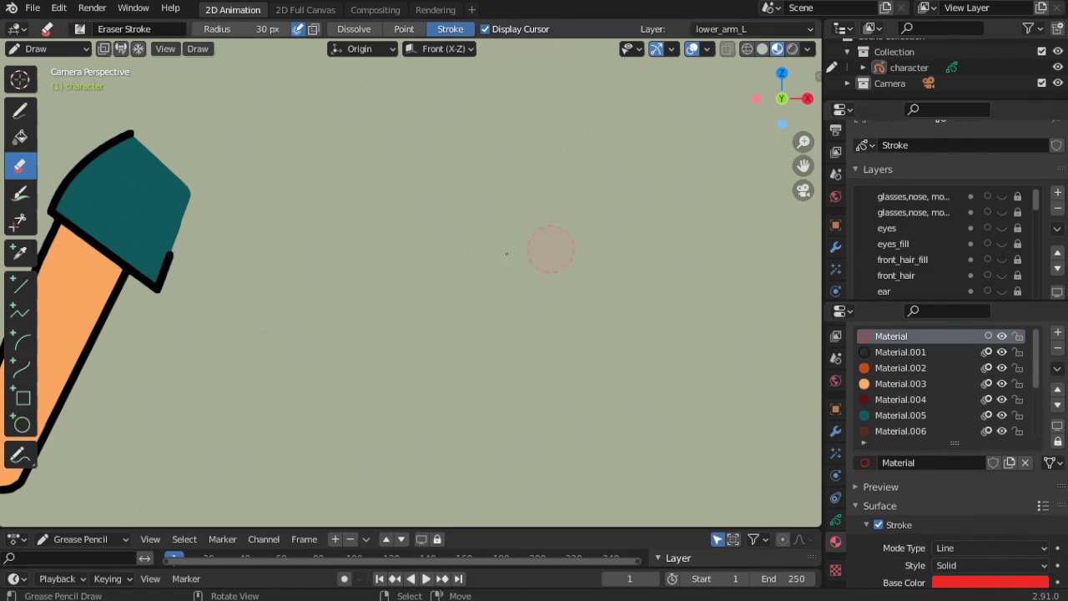
Show all the Grease Pencil layers of the character.
left_click(1058, 228)
left_click(960, 270)
scroll(391, 270, "up", 3)
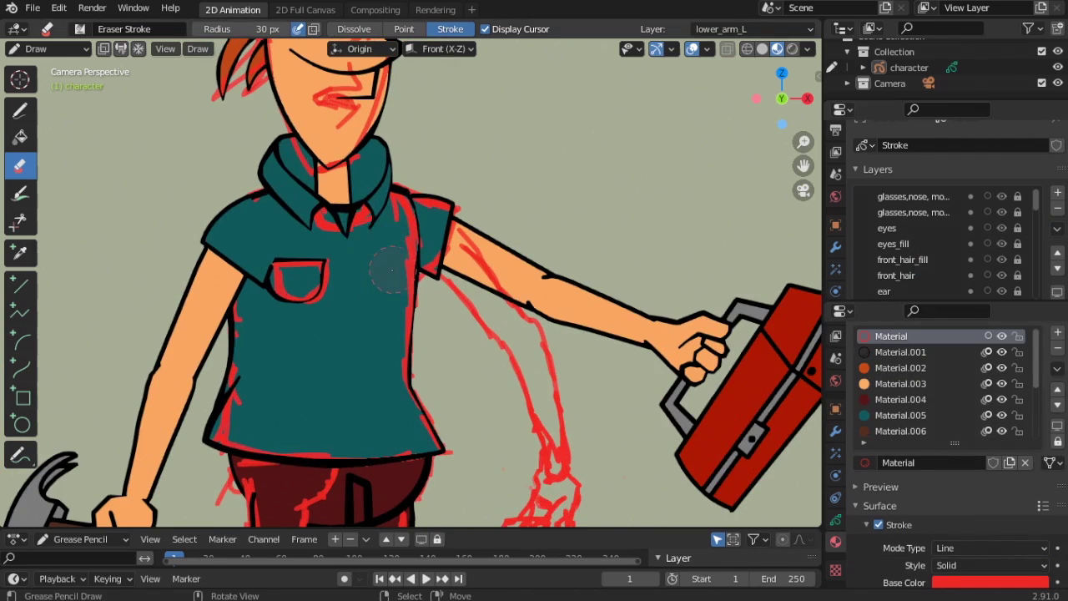
Lock all materials except the red sketch material named Material, and make it the active slot.
left_click(1058, 368)
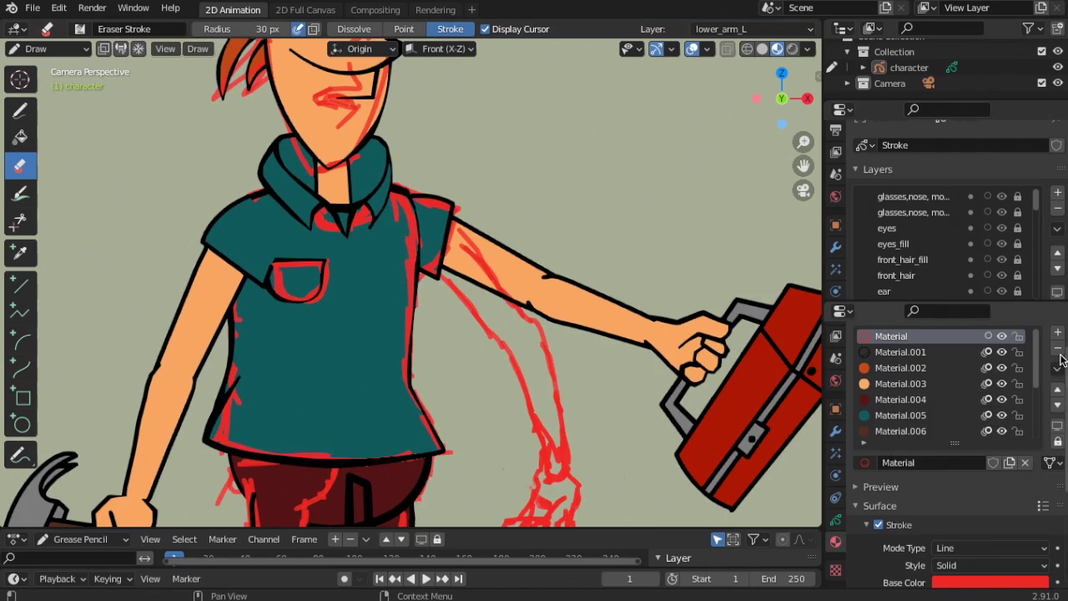
left_click(1057, 368)
left_click(925, 425)
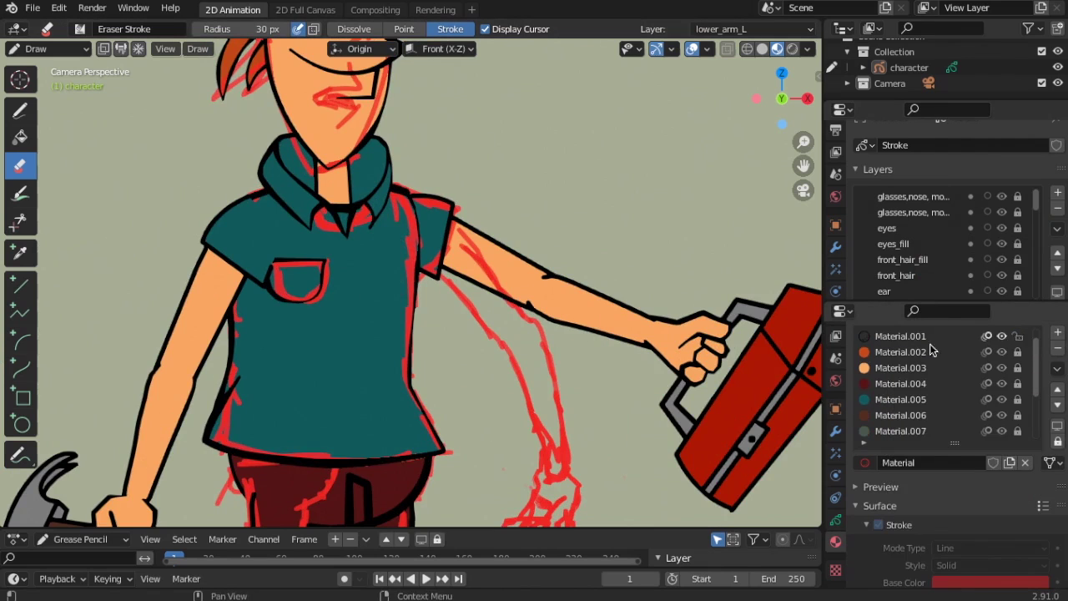
left_click(930, 340)
scroll(968, 344, "up", 1)
left_click(1017, 351)
left_click(1017, 336)
left_click(875, 336)
Make Material.010 the active material, and switch back to the sketch material named Material.
scroll(331, 215, "down", 7)
scroll(368, 200, "up", 2)
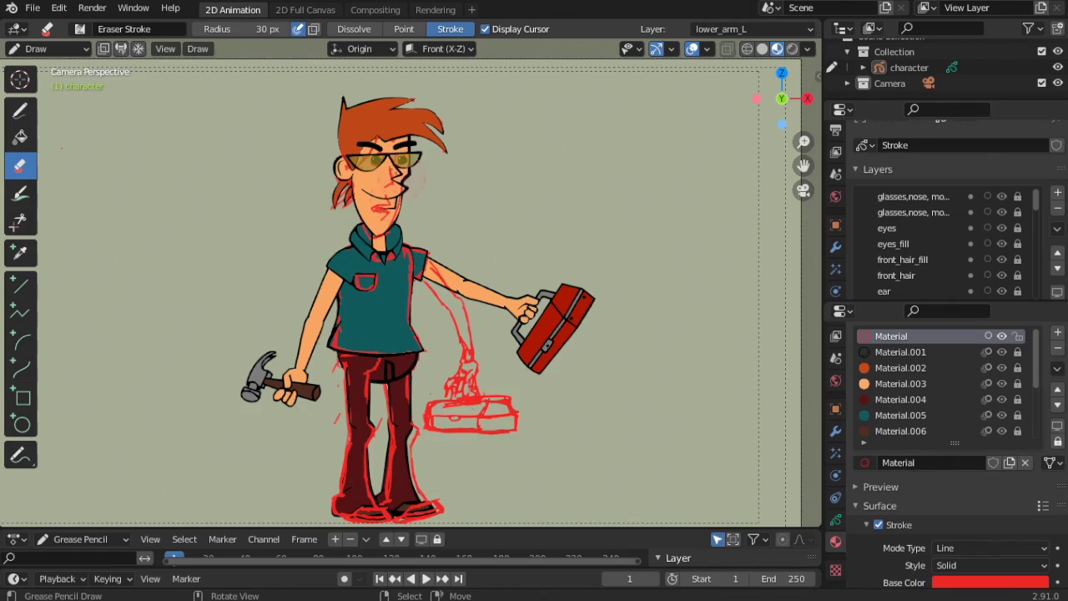
scroll(407, 296, "up", 1)
scroll(921, 379, "down", 6)
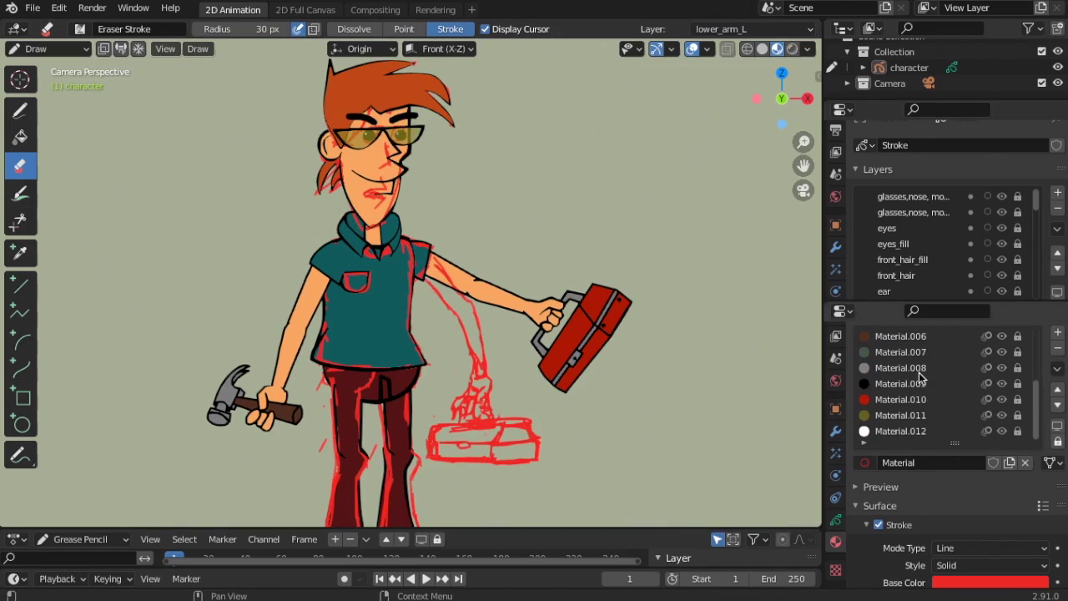
left_click(1018, 400)
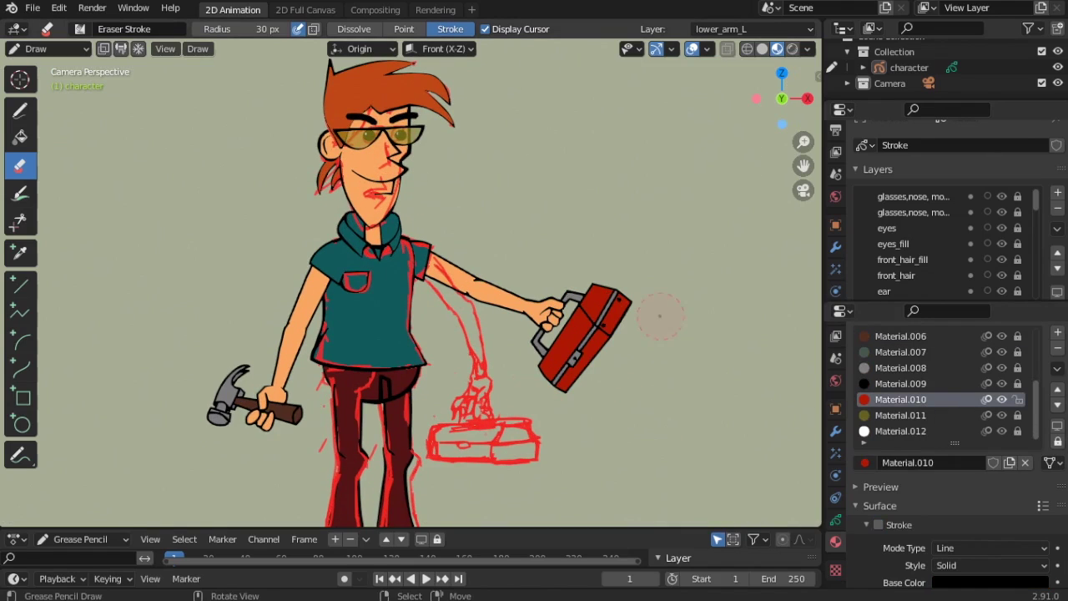
scroll(484, 484, "down", 1)
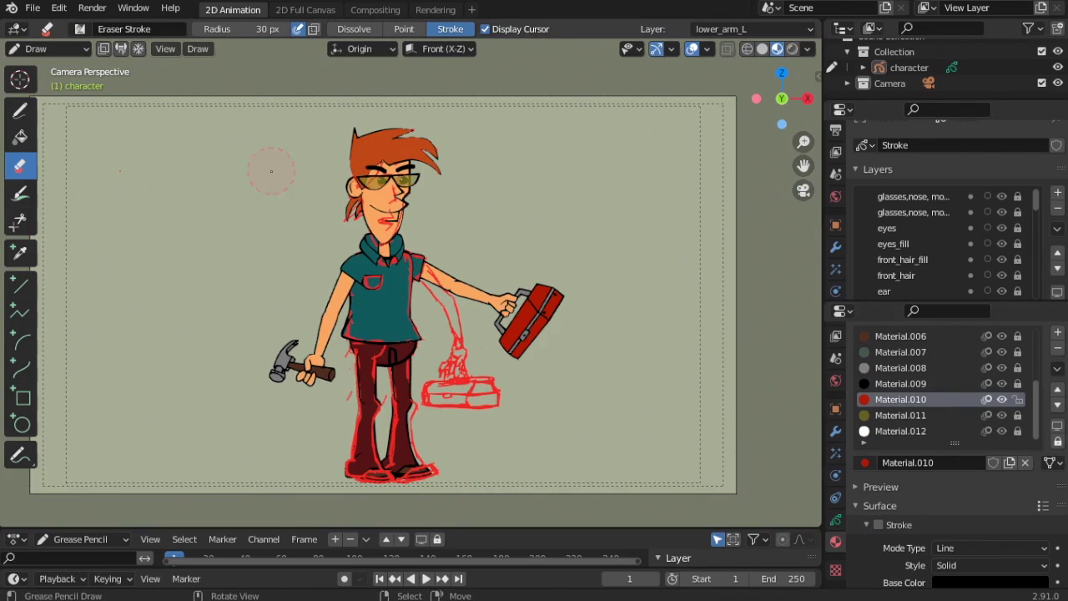
scroll(950, 367, "up", 6)
left_click(916, 338)
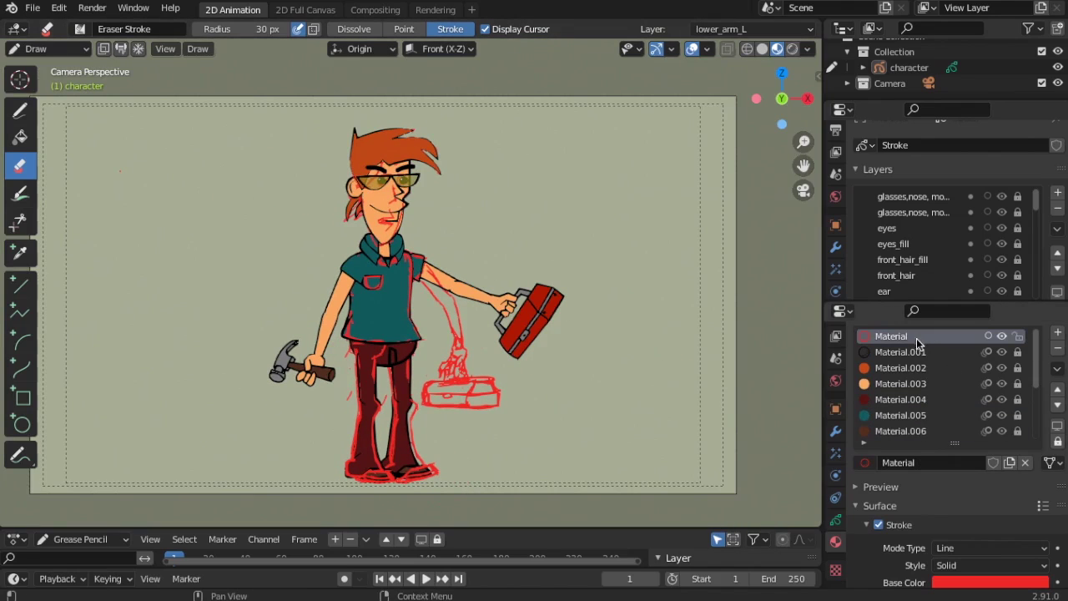
Unlock all the character's Grease Pencil layers.
scroll(412, 284, "up", 3)
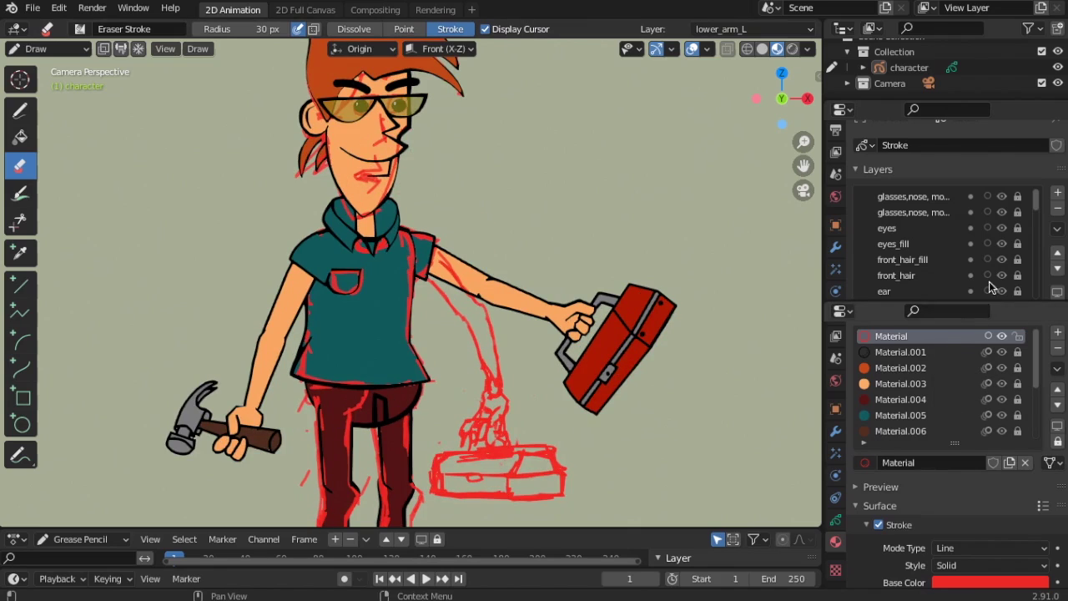
scroll(1041, 257, "down", 5)
left_click(1057, 232)
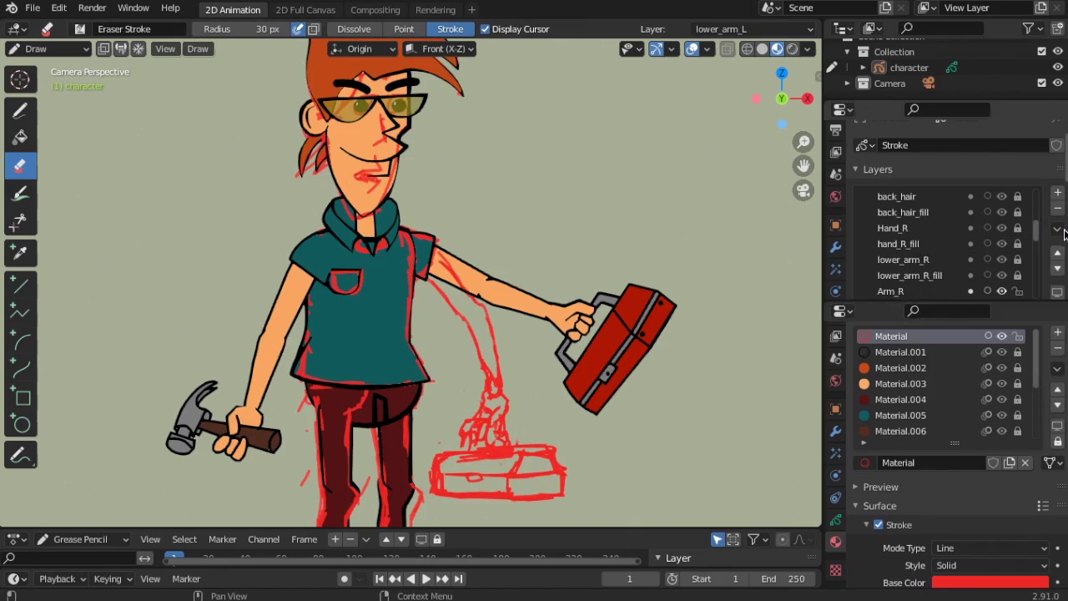
left_click(1057, 232)
left_click(980, 324)
Erase the red sketch strokes around the head, torso, arm, toolbox, legs and shoes with the Eraser Stroke brush.
mouse_move(467, 275)
left_mouse_down()
mouse_move(480, 376)
mouse_move(432, 460)
left_mouse_up()
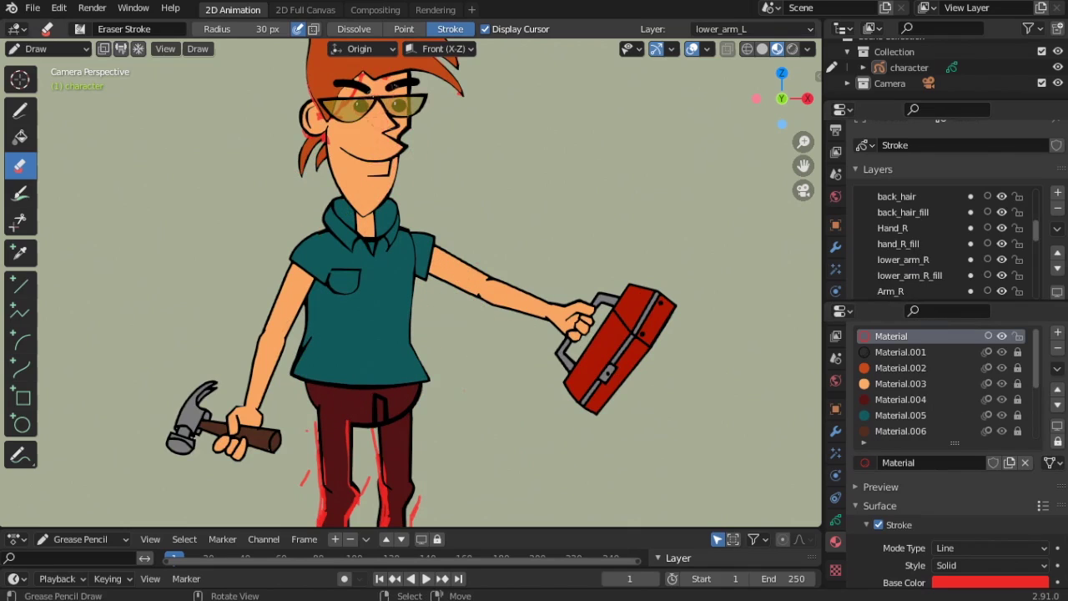
middle_click_drag(460, 300, 544, 151, "shift")
left_click_drag(451, 321, 499, 405)
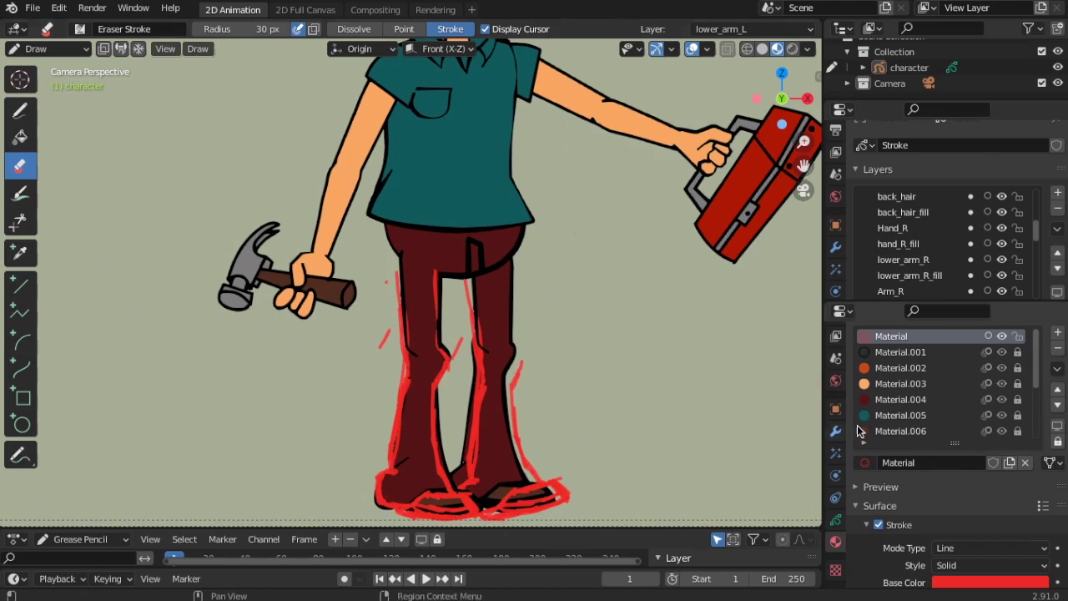
scroll(943, 384, "down", 5)
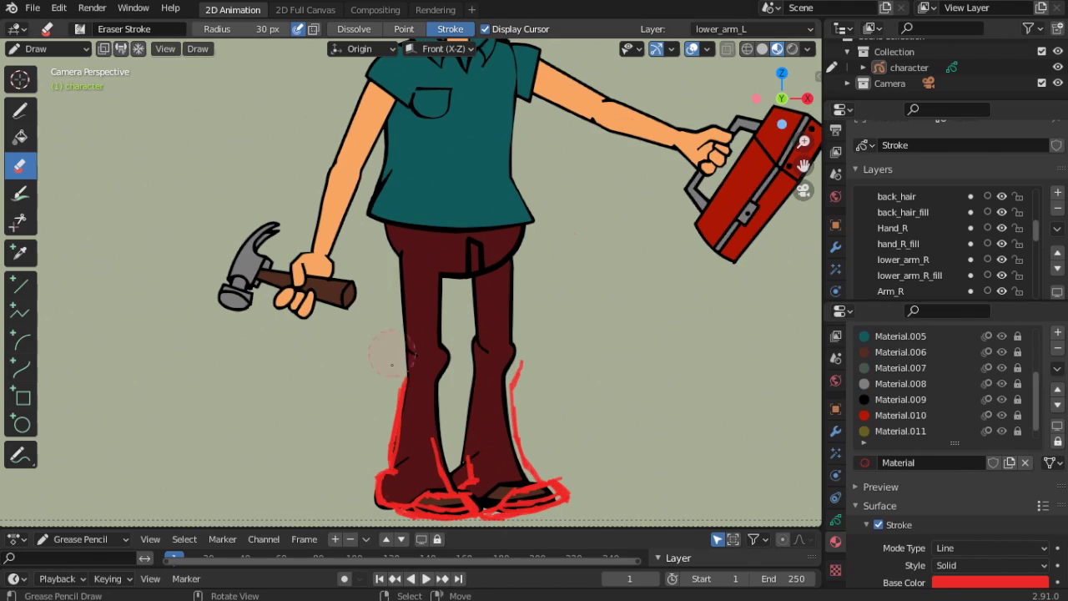
Unlock all materials again for editing the character's outlines.
key("Home")
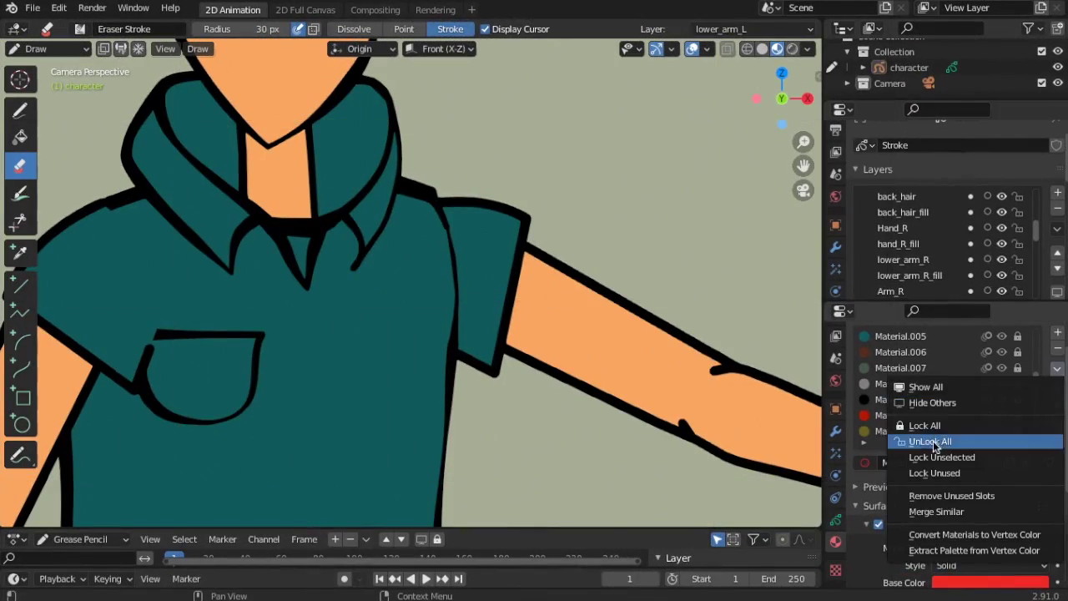
left_click(934, 441)
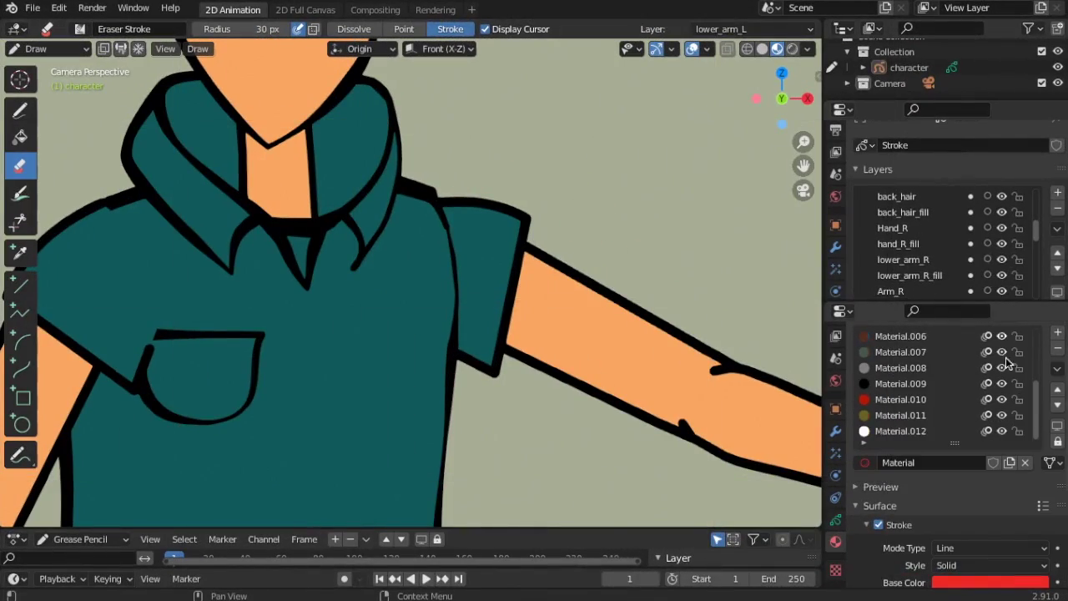
scroll(943, 384, "up", 4)
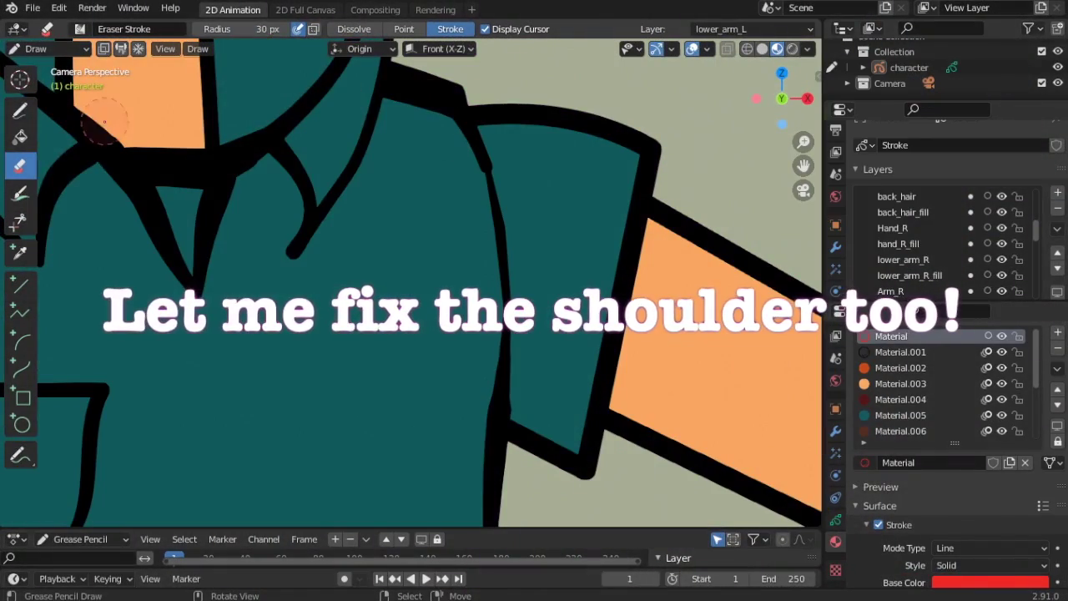
Thicken the shoulder line beside the collar in Sculpt Mode with the Thickness brush at radius 93 px and strength 1.000.
left_click(46, 49)
left_click(48, 97)
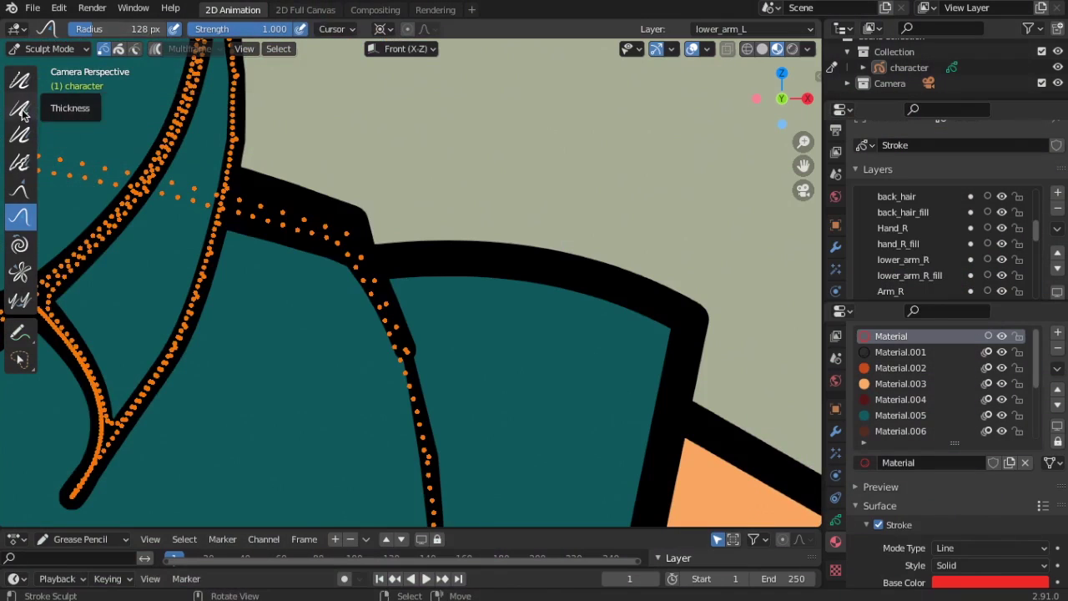
mouse_move(357, 208)
left_mouse_down()
mouse_move(281, 208)
mouse_move(341, 233)
mouse_move(385, 290)
mouse_move(345, 309)
mouse_move(311, 284)
left_mouse_up()
scroll(320, 232, "up", 2)
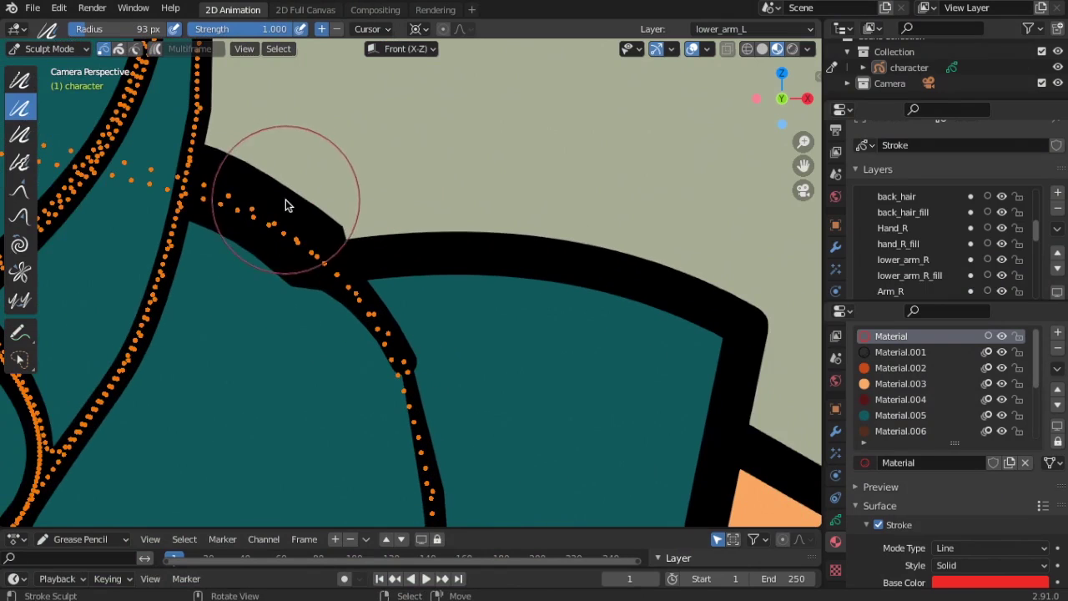
scroll(276, 226, "down", 3)
scroll(292, 226, "up", 3)
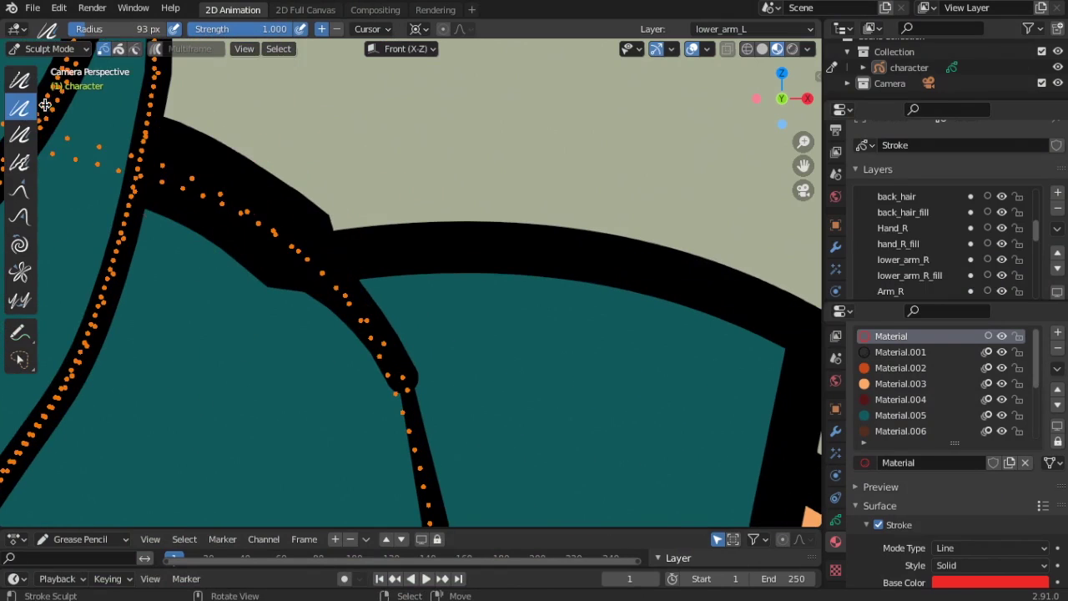
Switch to Edit Mode and try to move single points of the thickened shoulder line.
left_click(89, 49)
left_click(71, 86)
mouse_move(332, 233)
right_mouse_down()
mouse_move(279, 150)
mouse_move(343, 156)
mouse_move(372, 186)
right_mouse_up()
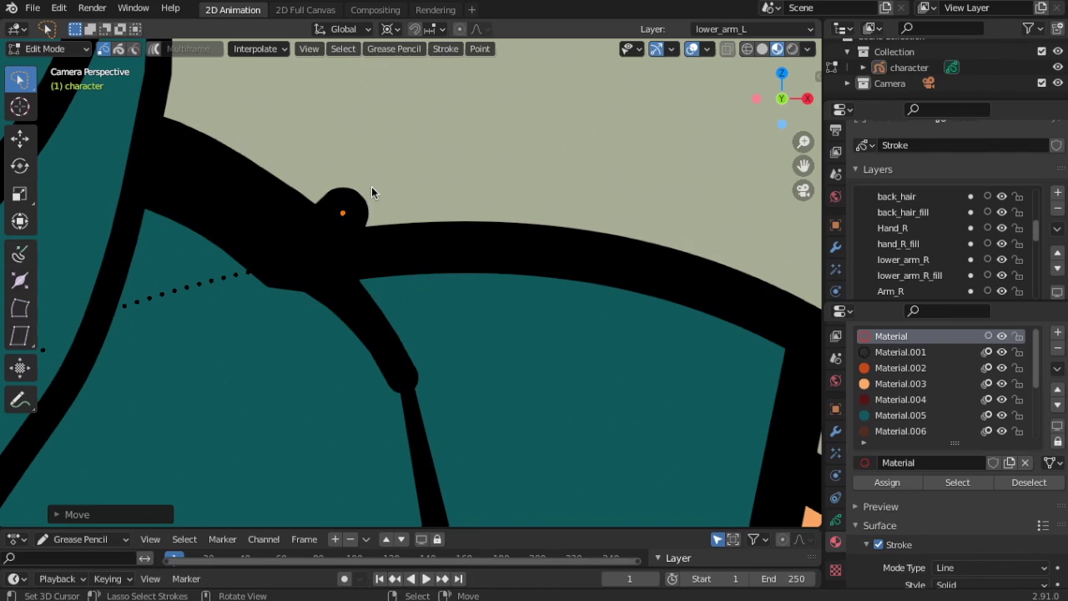
key("ctrl+z")
left_click(265, 192)
key("g")
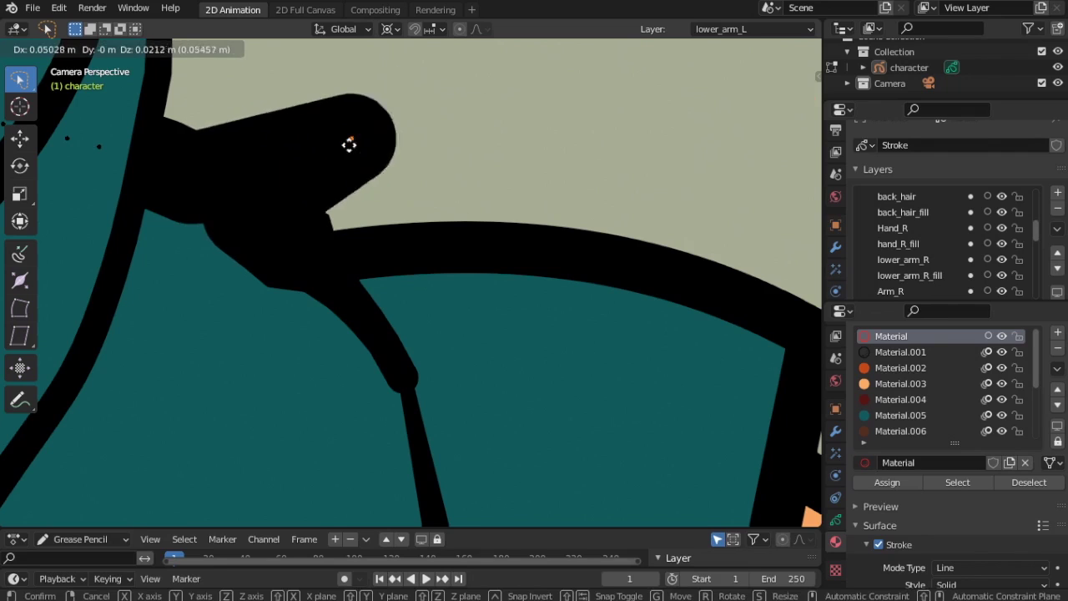
right_click(349, 144)
Make the black outline material Material.001 active and hide all other materials.
scroll(358, 219, "down", 7)
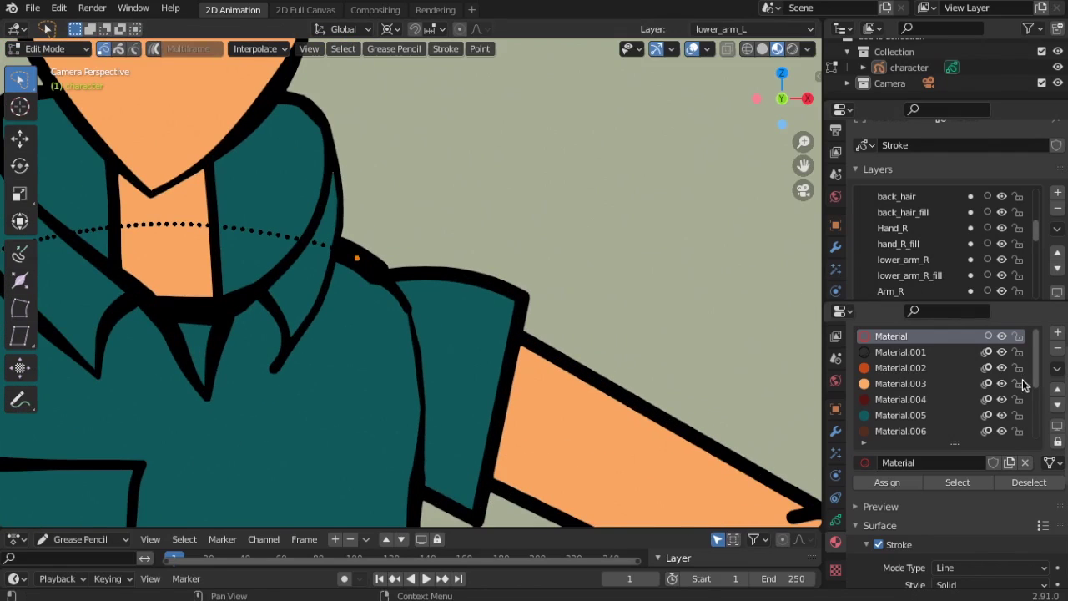
left_click(943, 354)
left_click(1057, 368)
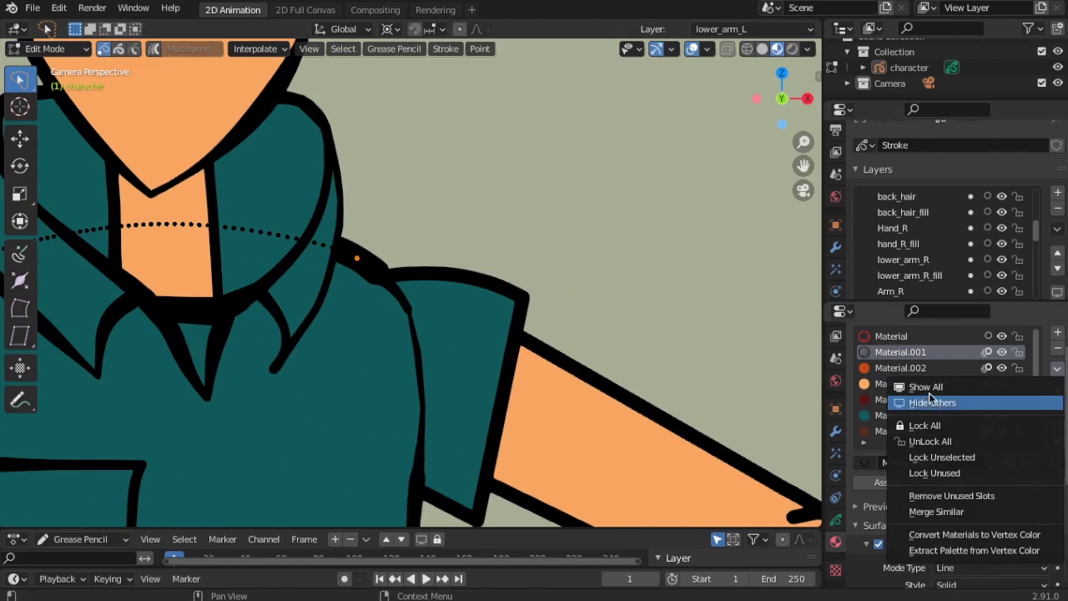
left_click(910, 401)
scroll(287, 296, "up", 5)
scroll(351, 325, "down", 6)
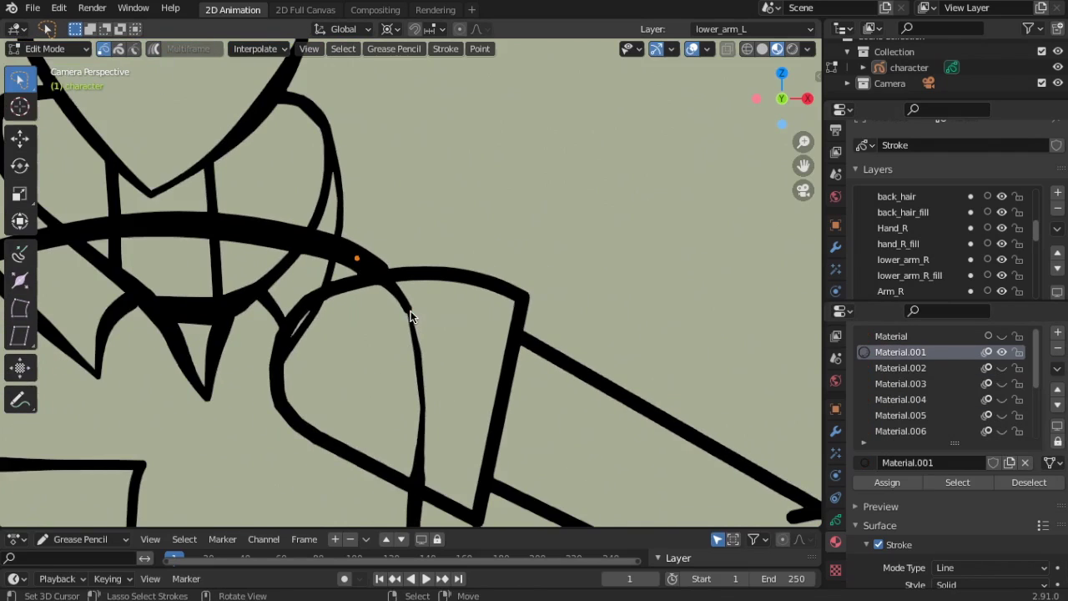
Move the touching end points of the shoulder line and the thin torso side line apart.
scroll(412, 315, "up", 6)
right_click(409, 368)
scroll(417, 363, "down", 1)
key("g")
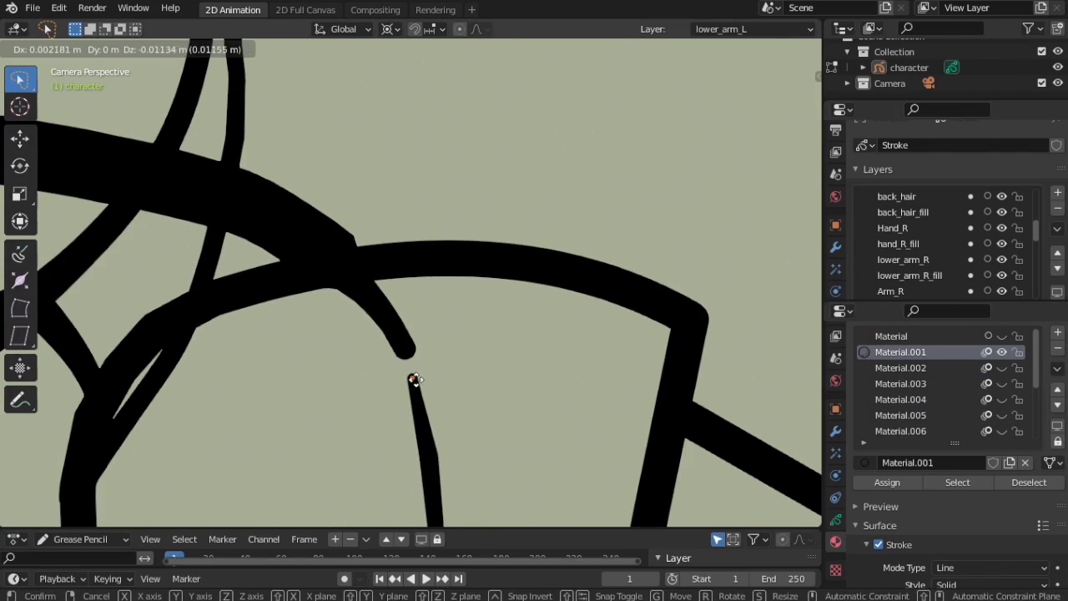
left_click(428, 327)
scroll(342, 267, "down", 5)
scroll(338, 278, "up", 5)
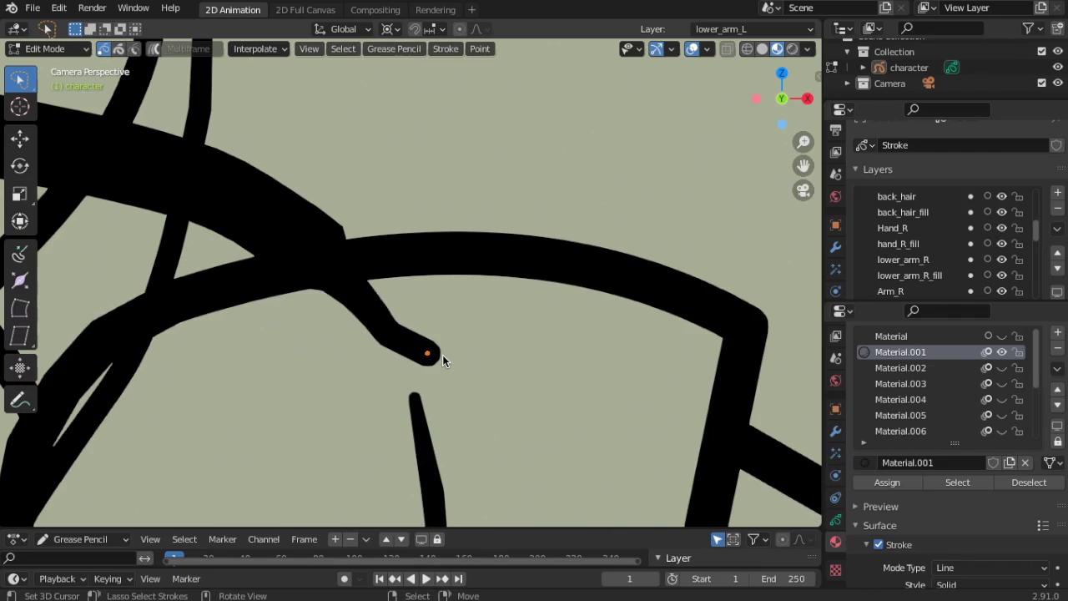
Delete the outer section of the shoulder line, from beside the collar down to its lower end.
key("ctrl+l")
key("x")
left_click(272, 373)
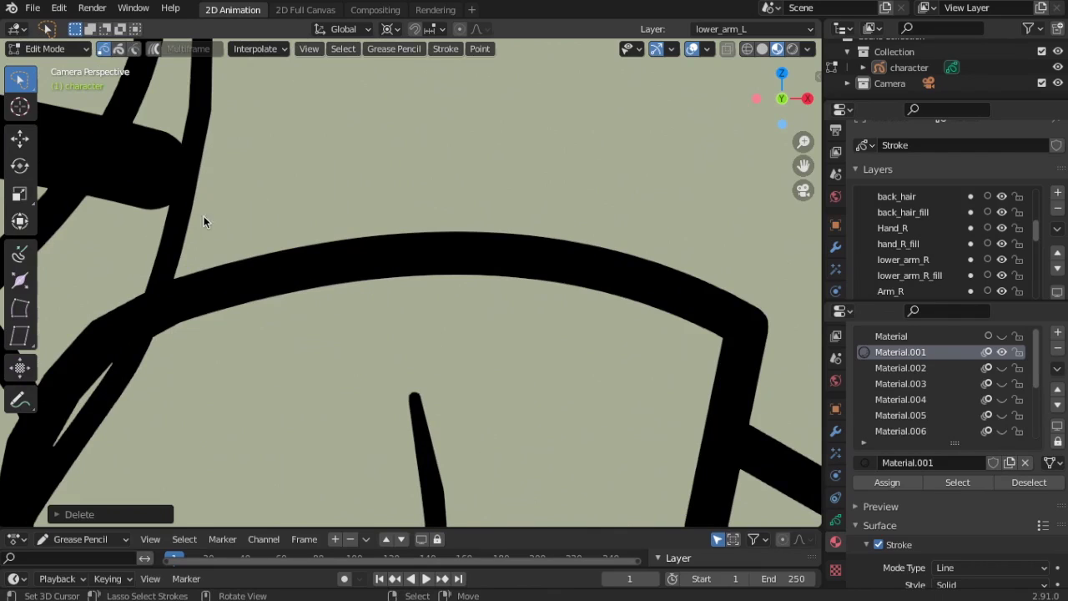
Move the cut end of the shoulder line outward and extrude it point by point down to the torso side line.
mouse_move(164, 173)
left_mouse_down()
mouse_move(183, 167)
mouse_move(234, 187)
left_mouse_up()
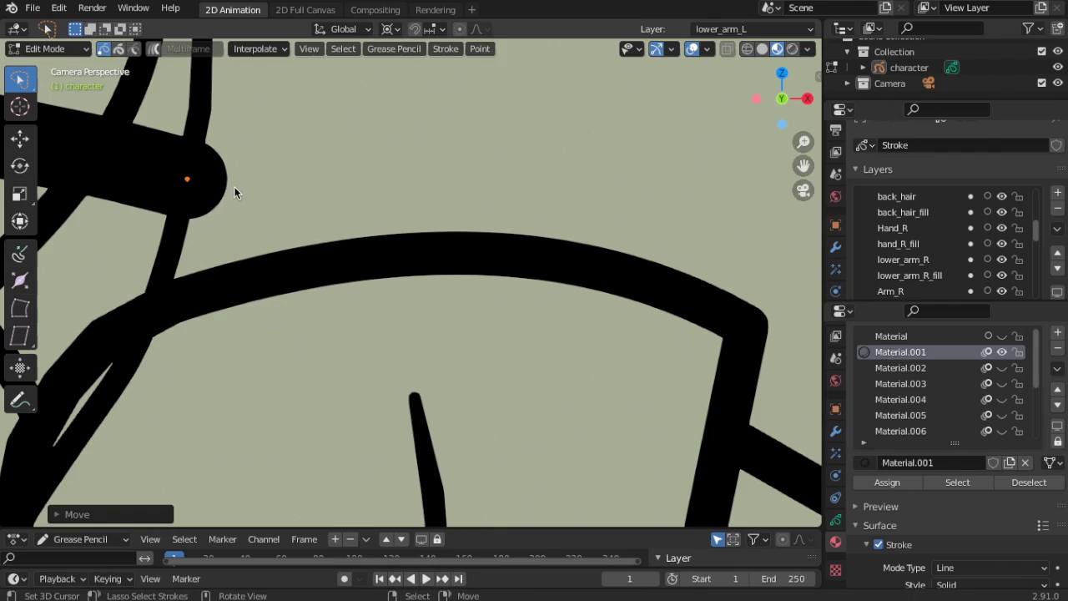
key("e")
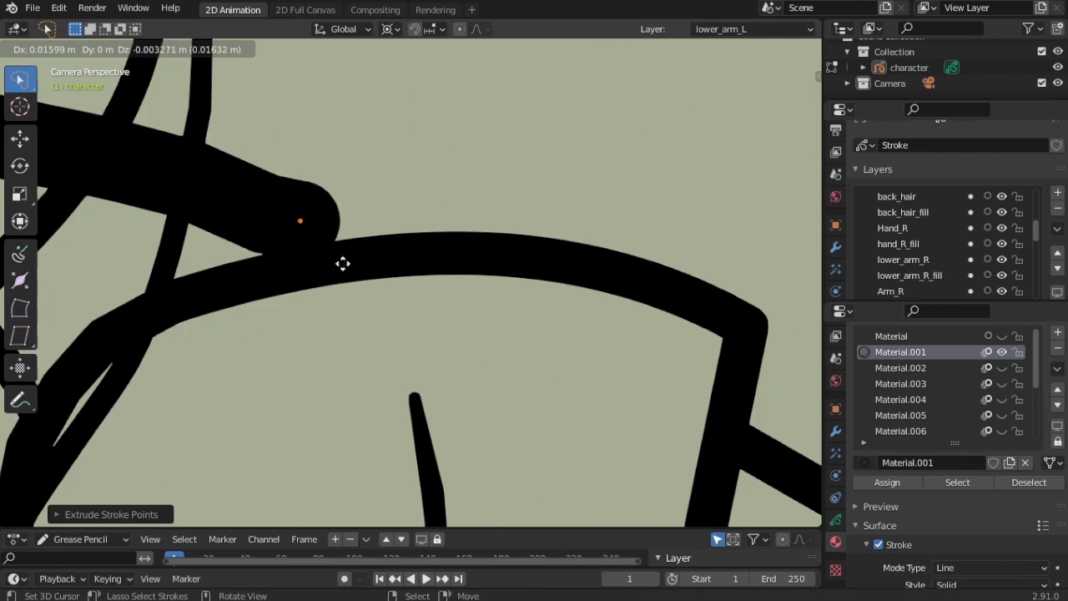
left_click(430, 371)
key("e")
left_click(446, 408)
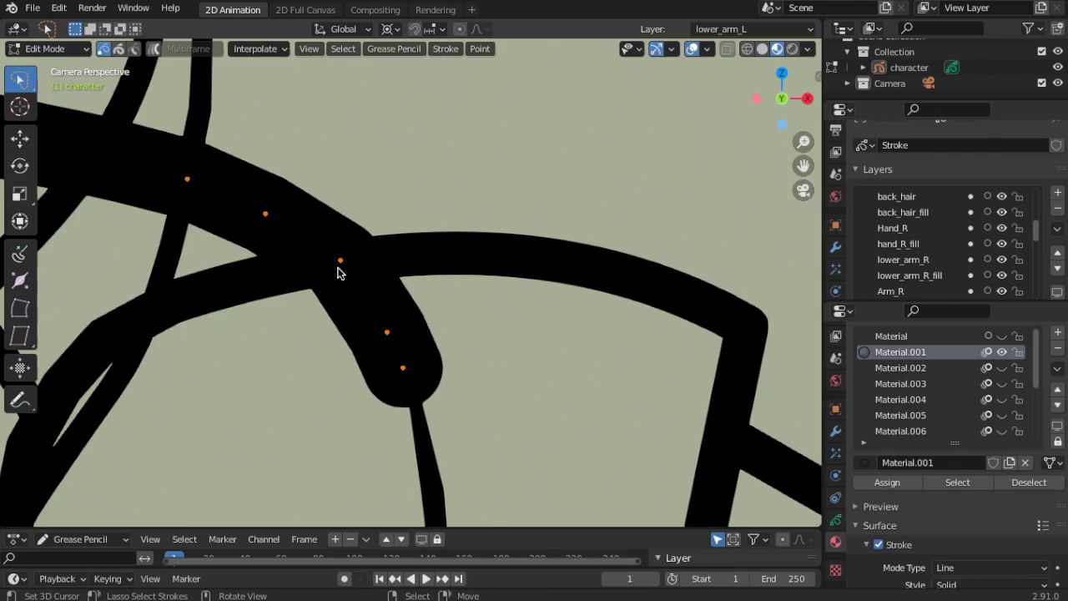
Thin the newly extruded outer section of the shoulder line in Sculpt Mode with the Thickness brush.
left_click(50, 49)
left_click(52, 100)
left_click_drag(406, 322, 375, 358)
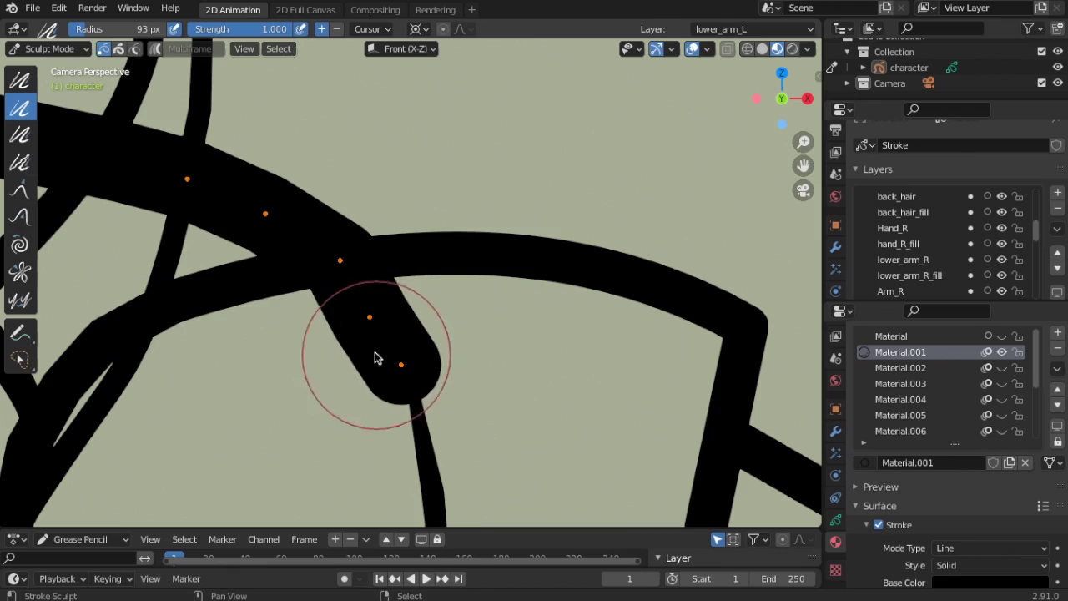
key("ctrl+z")
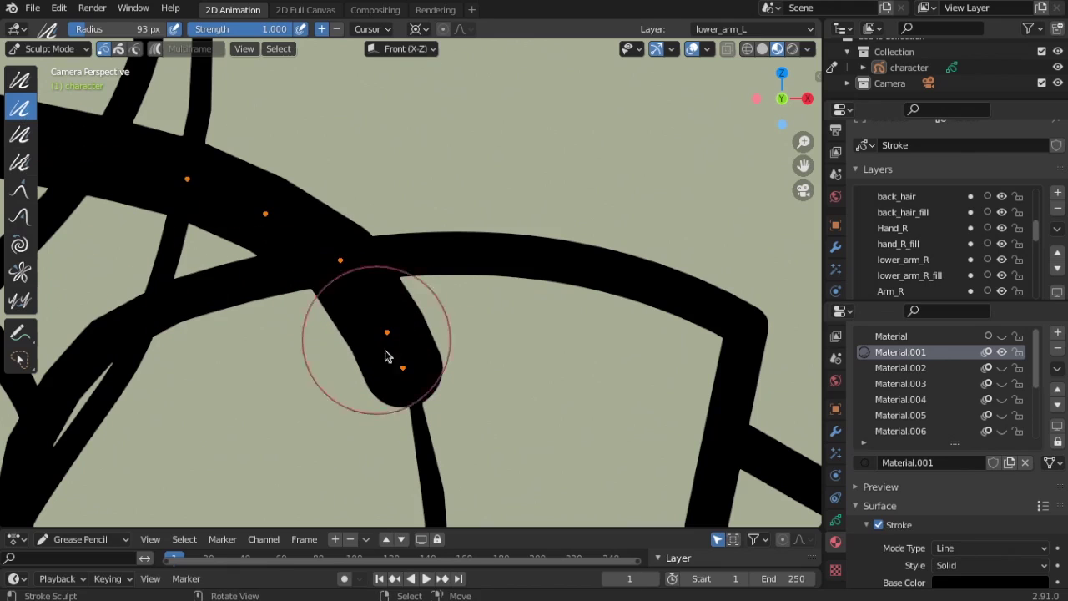
mouse_move(396, 372)
left_mouse_down("ctrl")
mouse_move(306, 243)
mouse_move(258, 222)
mouse_move(368, 303)
left_mouse_up("ctrl")
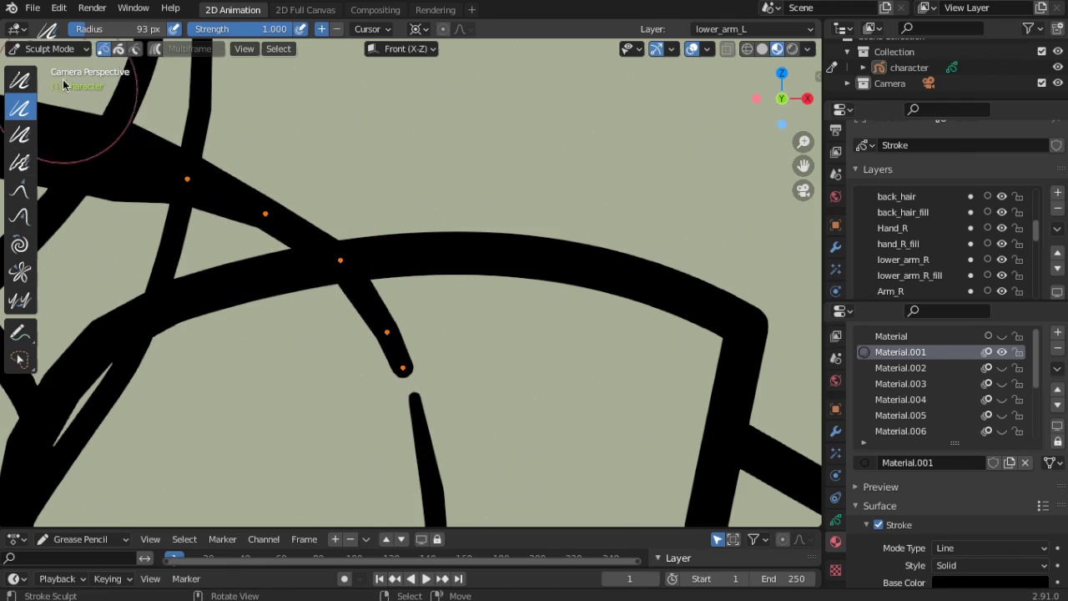
Move the end point of the thinned shoulder line down in Edit Mode onto the torso side line.
left_click(50, 49)
left_click(40, 81)
key("g")
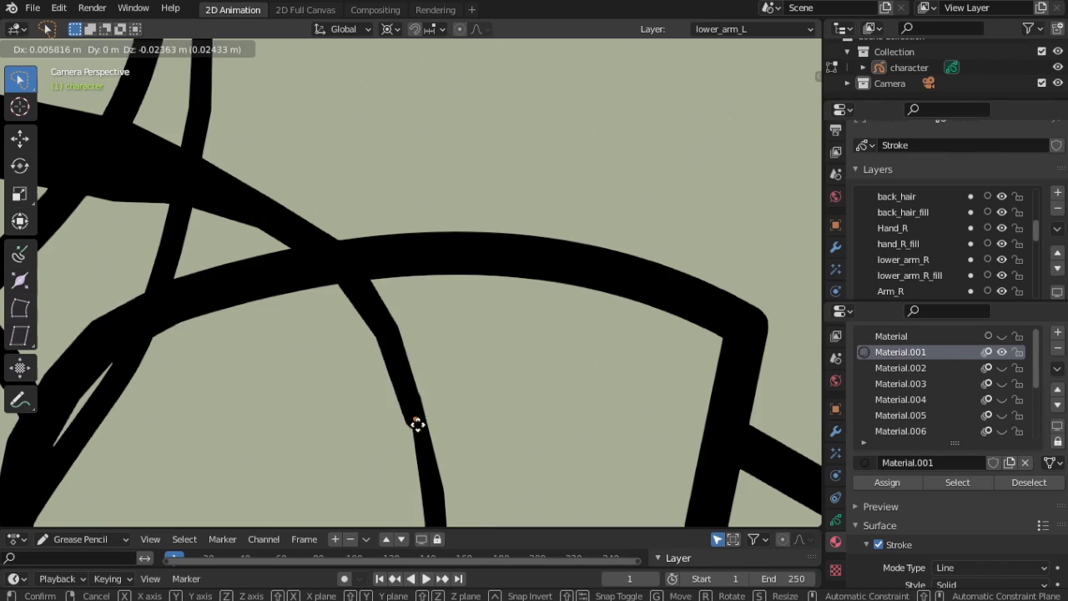
left_click(423, 434)
scroll(430, 361, "down", 5)
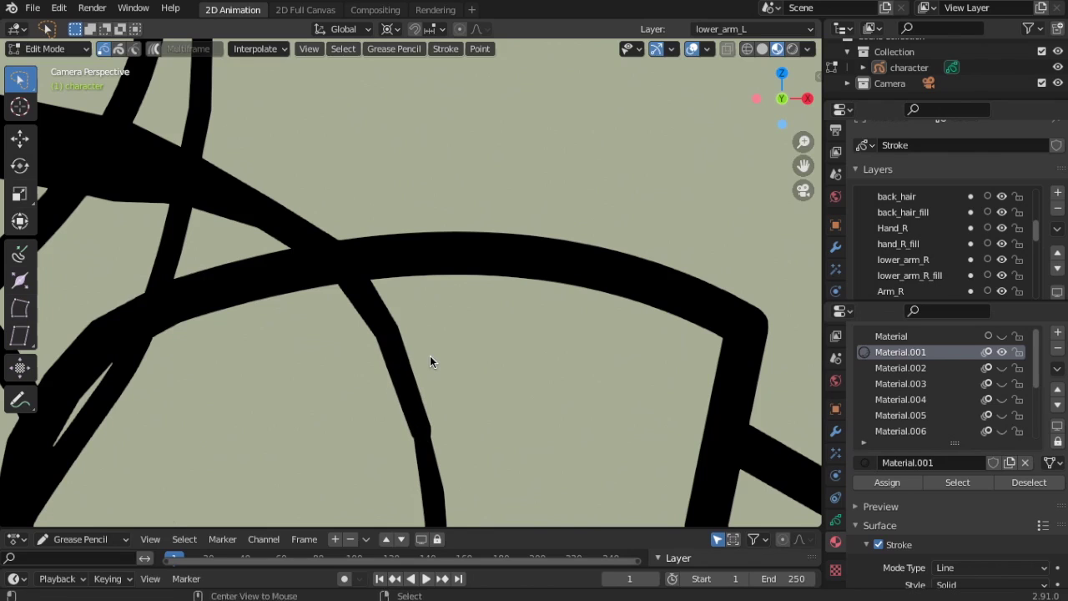
Show all materials of the character again.
left_click(1059, 369)
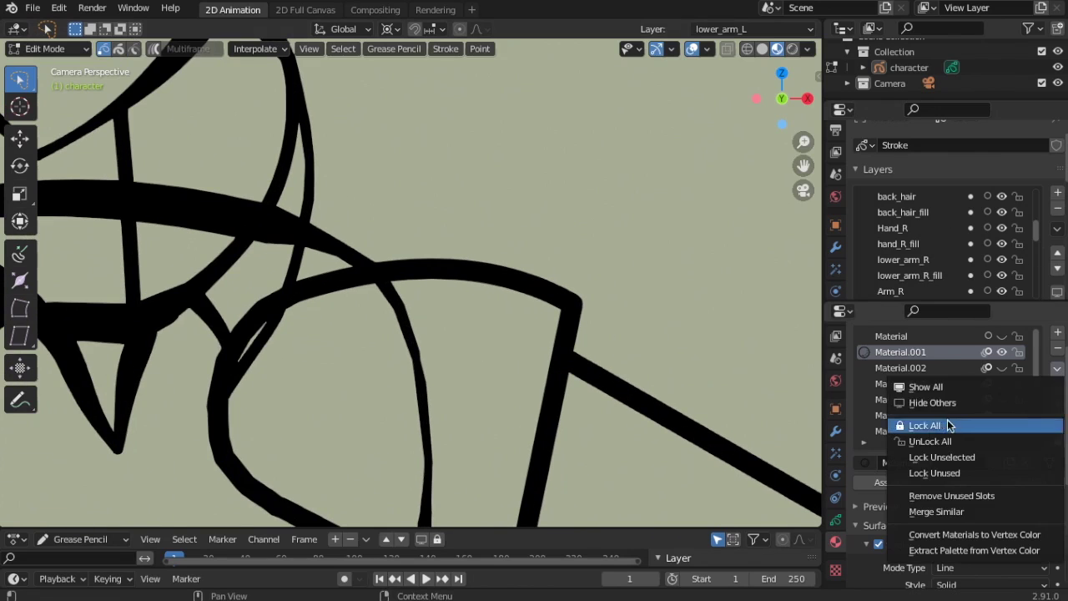
left_click(943, 387)
scroll(480, 343, "down", 4)
scroll(478, 338, "up", 3)
scroll(401, 333, "down", 3)
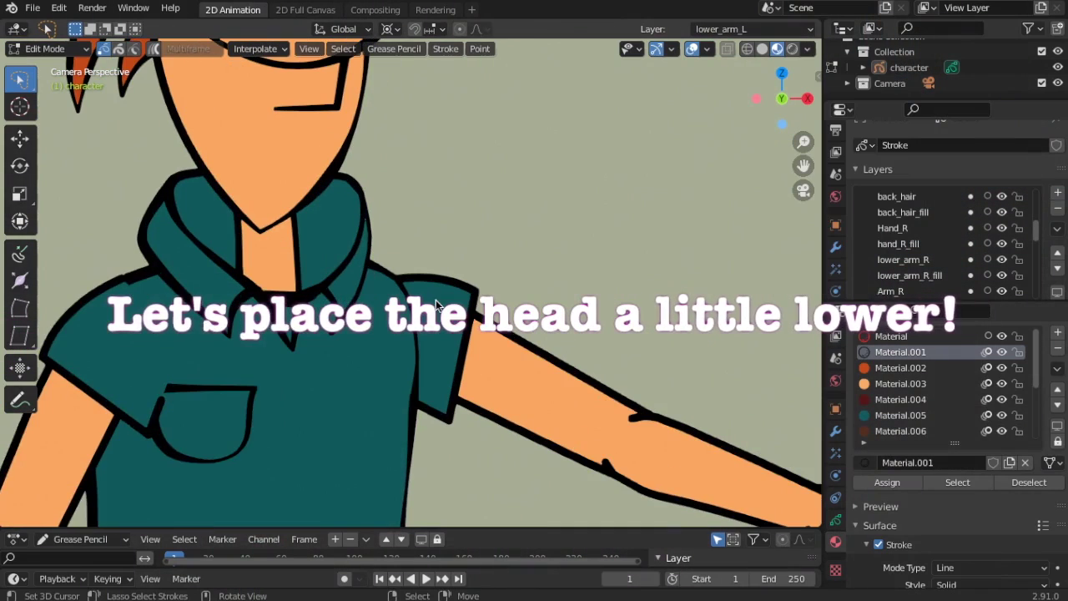
scroll(436, 305, "down", 1)
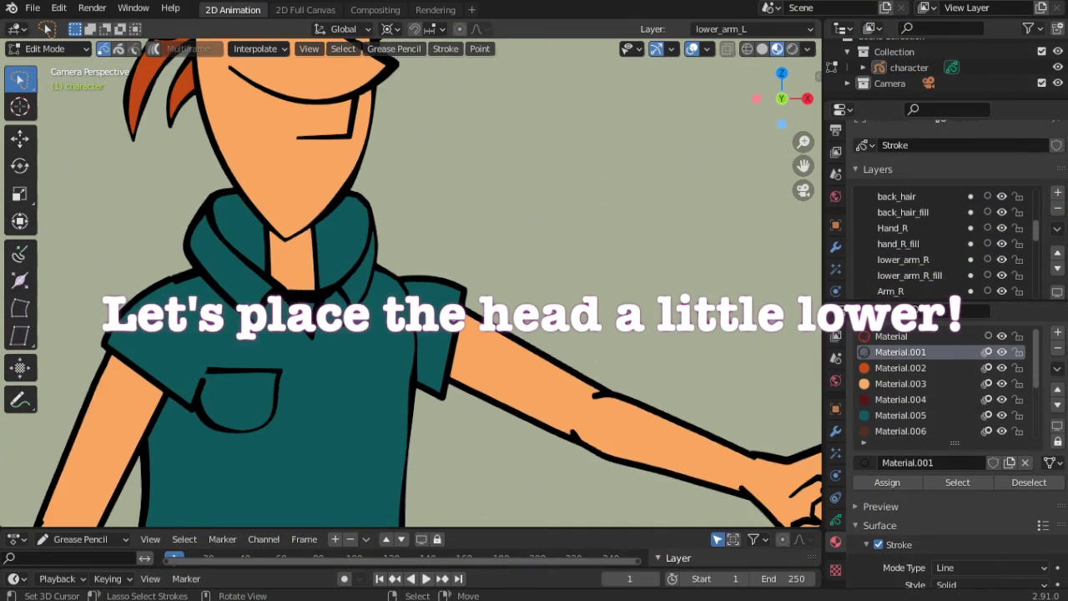
scroll(436, 305, "down", 1)
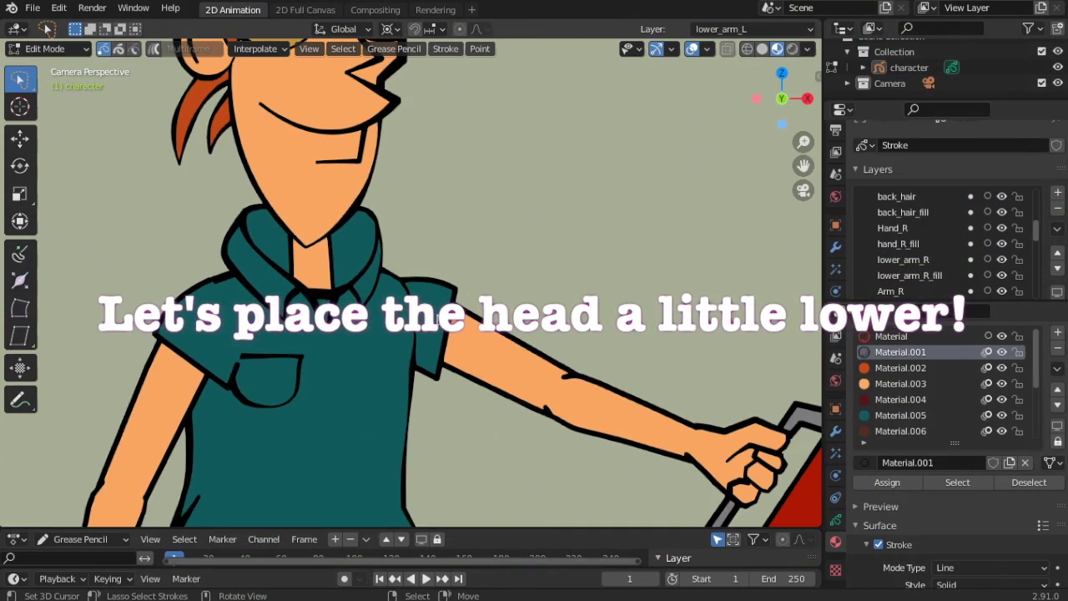
scroll(436, 305, "down", 1)
scroll(567, 257, "down", 3)
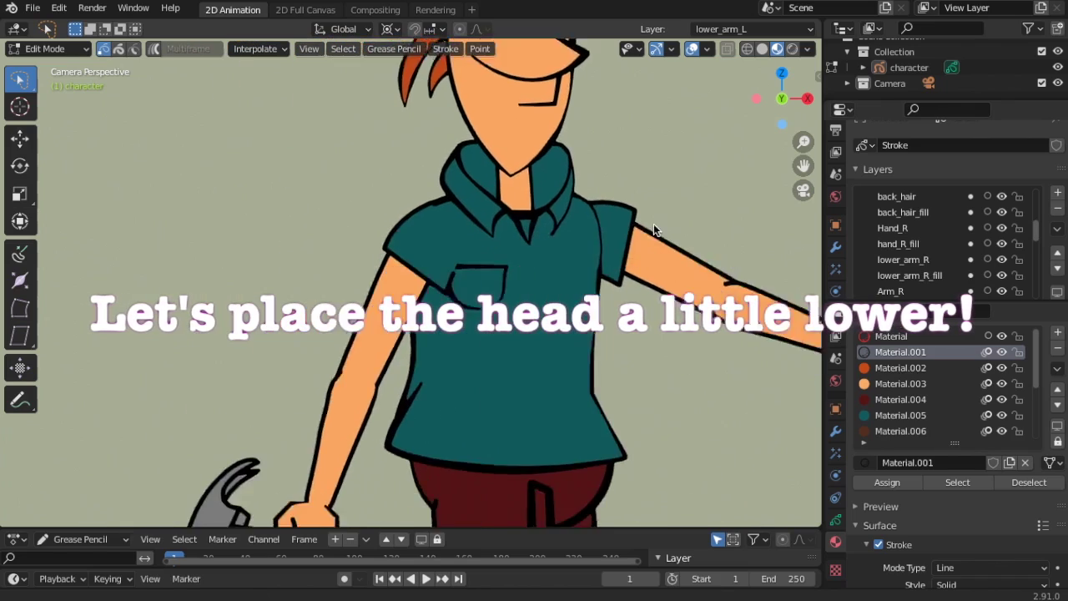
Select all head, neck and collar strokes and move them about 0.09 m down toward the shirt.
middle_click_drag(567, 253, 544, 377, "shift")
scroll(544, 377, "up", 3)
mouse_move(667, 192)
left_mouse_down()
mouse_move(543, 72)
mouse_move(169, 285)
mouse_move(234, 321)
left_mouse_up()
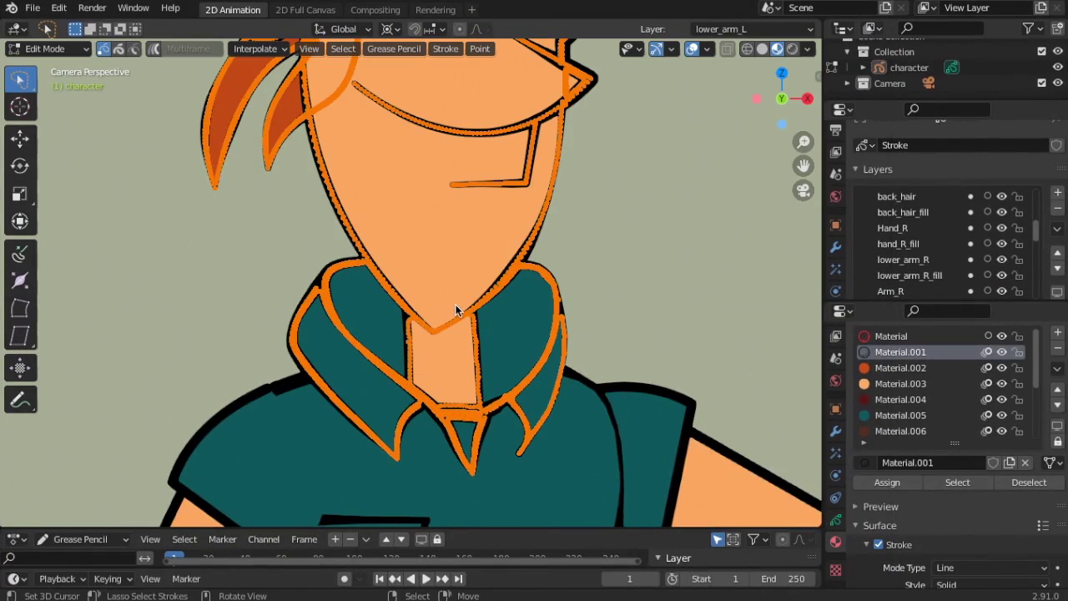
key("g")
right_click(508, 320)
scroll(506, 317, "down", 4)
scroll(501, 325, "up", 3)
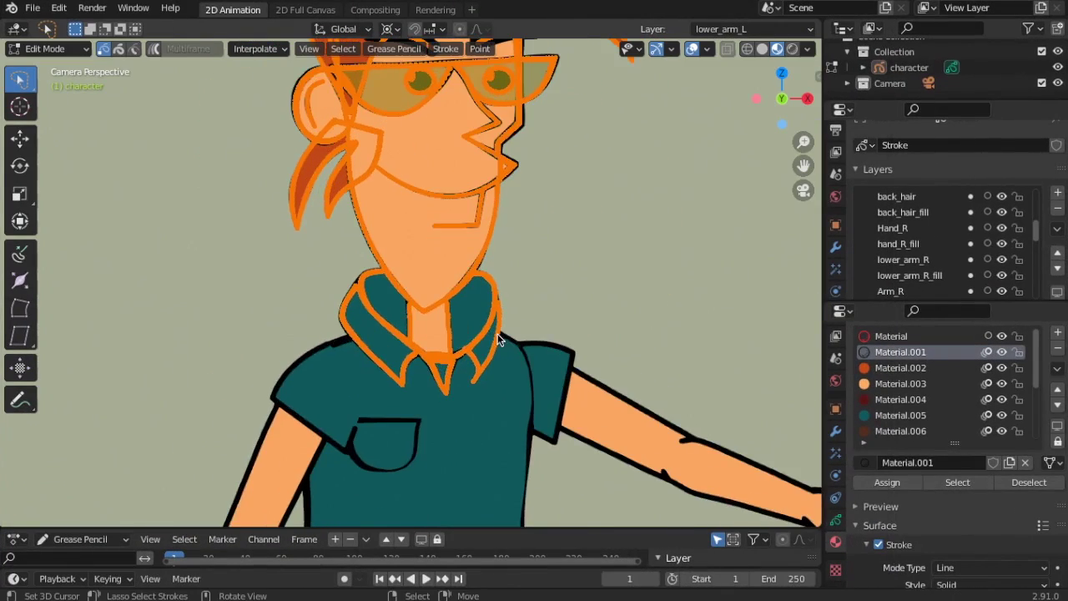
scroll(542, 330, "down", 5)
scroll(497, 340, "up", 3)
key("g")
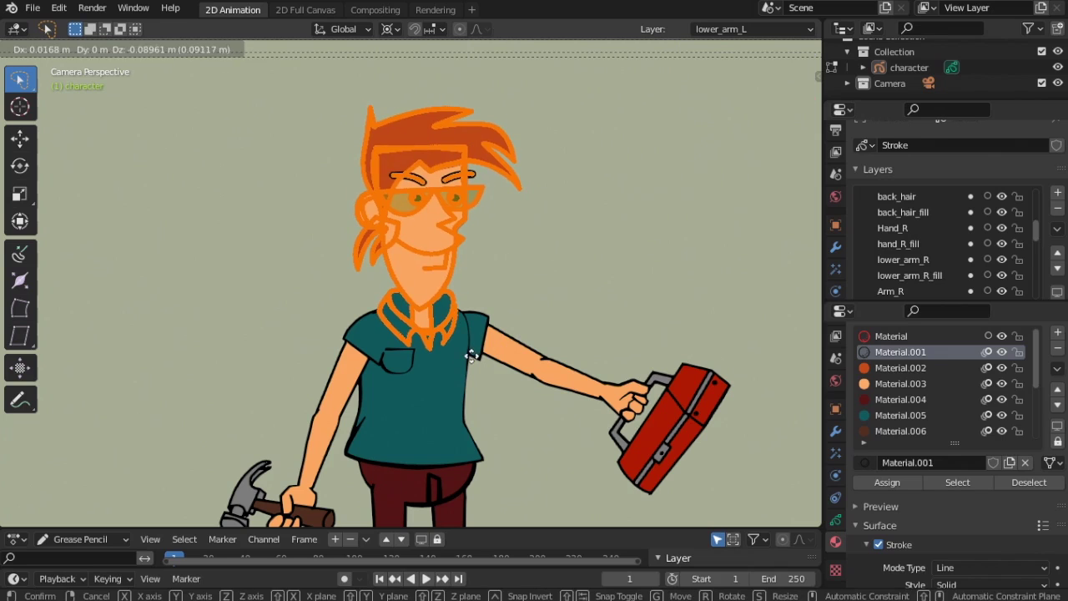
left_click(470, 354)
scroll(362, 381, "up", 4)
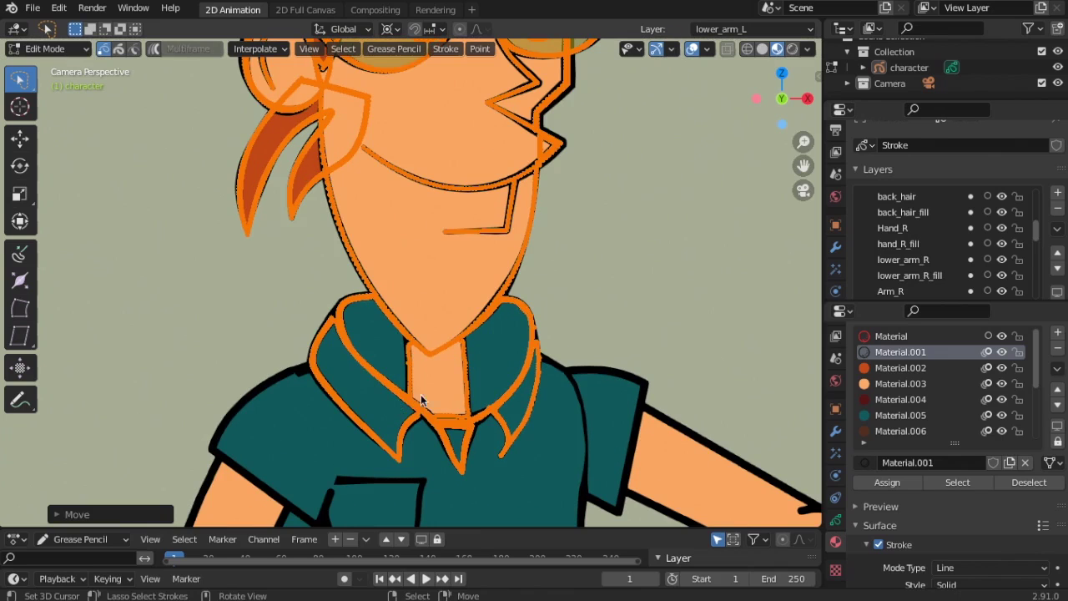
scroll(492, 363, "down", 4)
scroll(489, 362, "up", 3)
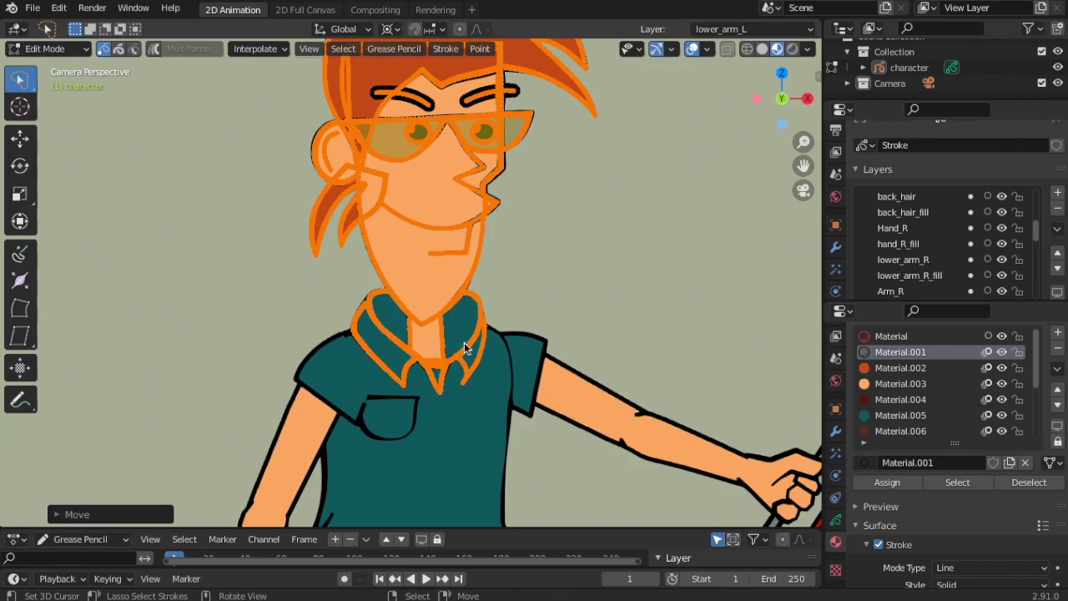
Move the shirt pocket about 0.33 m across to the opposite side of the chest, beside the arm with the toolbox.
scroll(472, 346, "down", 5)
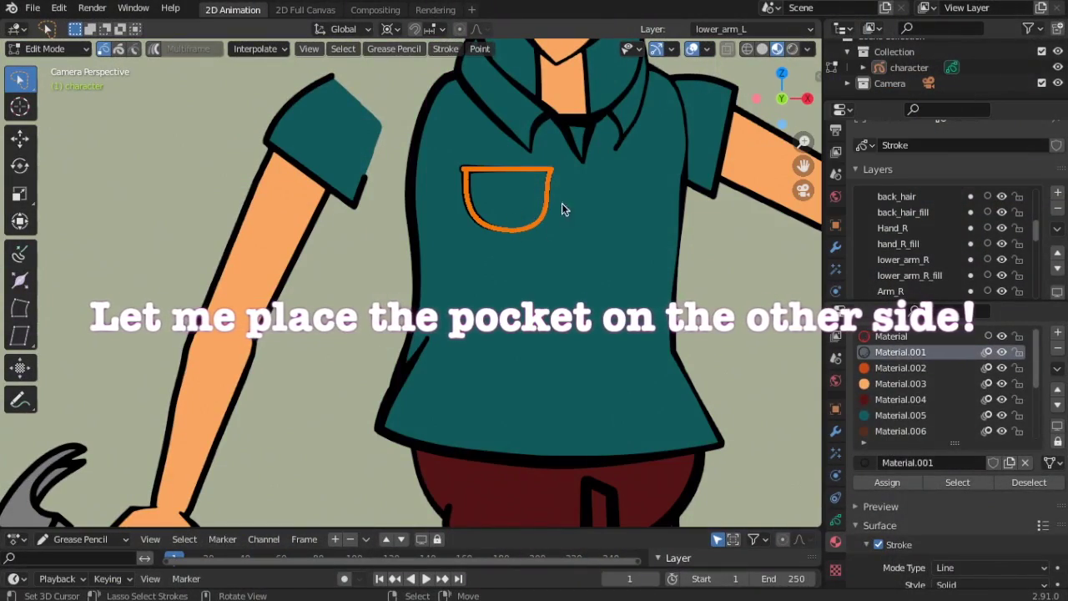
key("g")
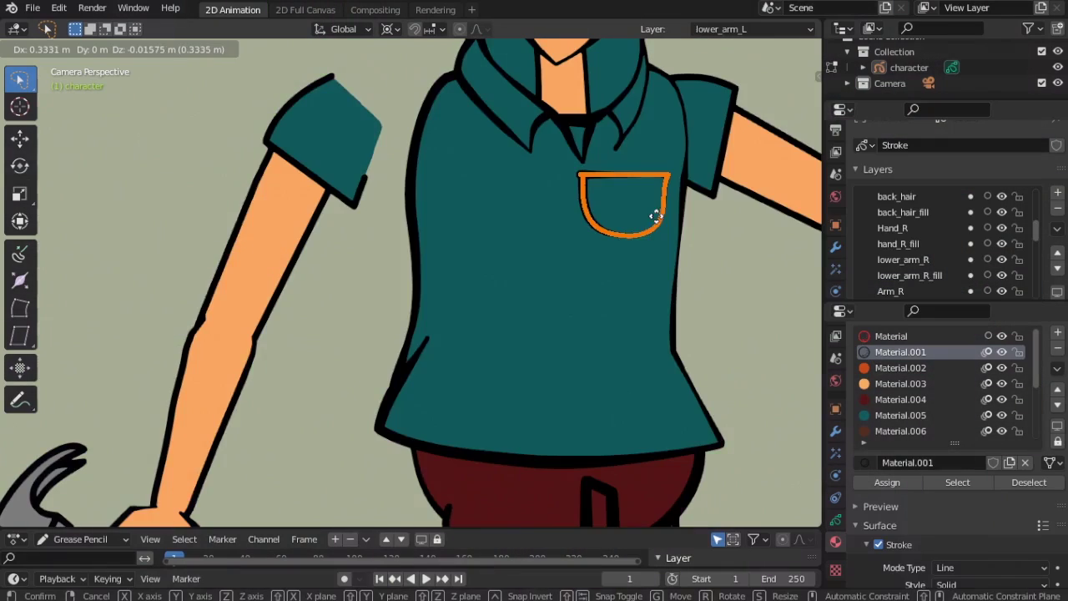
left_click(657, 215)
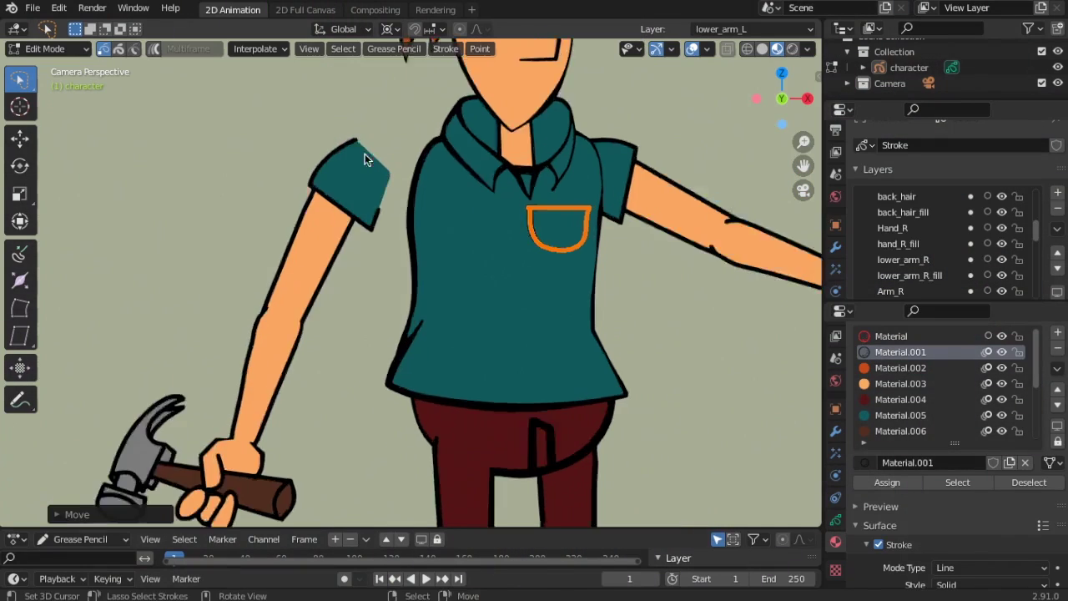
Select the detached arm with its sleeve and hammer, move it about 0.32 m back against the torso, and deselect everything.
mouse_move(365, 154)
right_mouse_down("ctrl")
mouse_move(154, 342)
mouse_move(328, 471)
right_mouse_up("ctrl")
right_click_drag(328, 471, 359, 167, "ctrl")
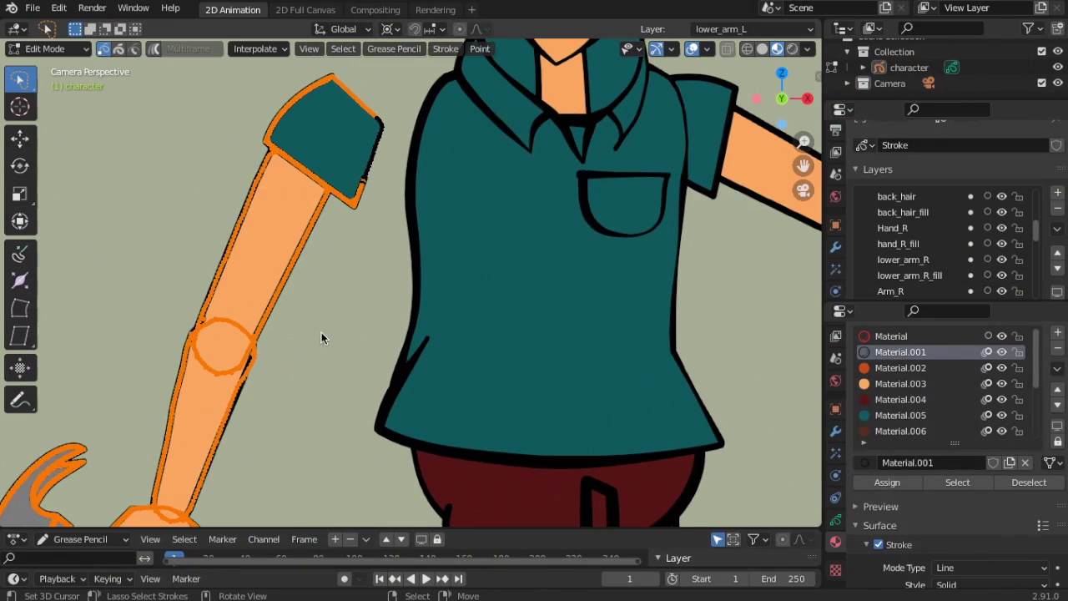
key("g")
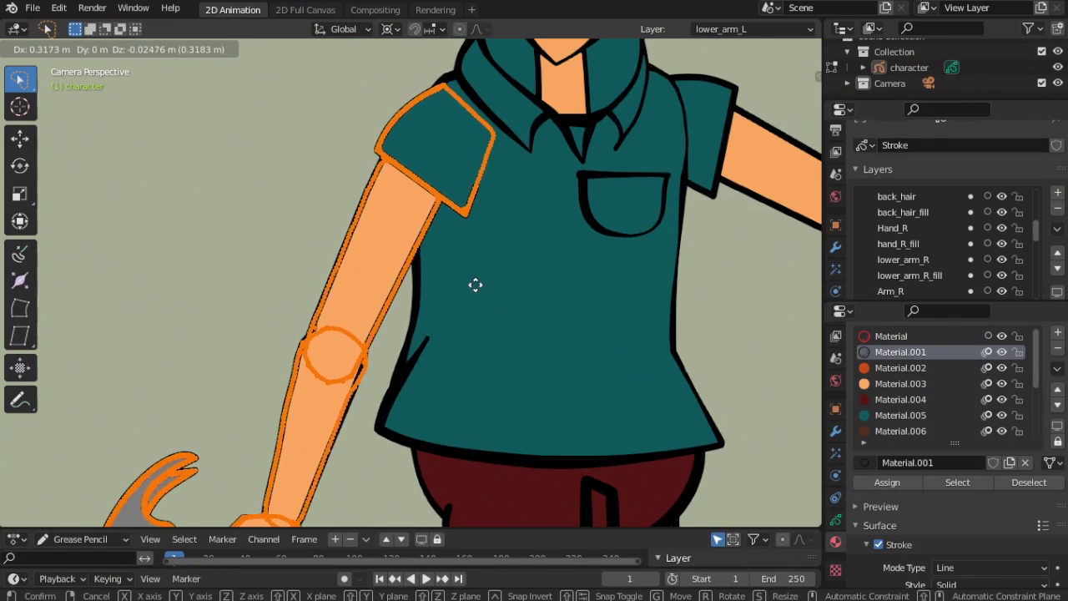
key("Escape")
scroll(303, 265, "down", 4)
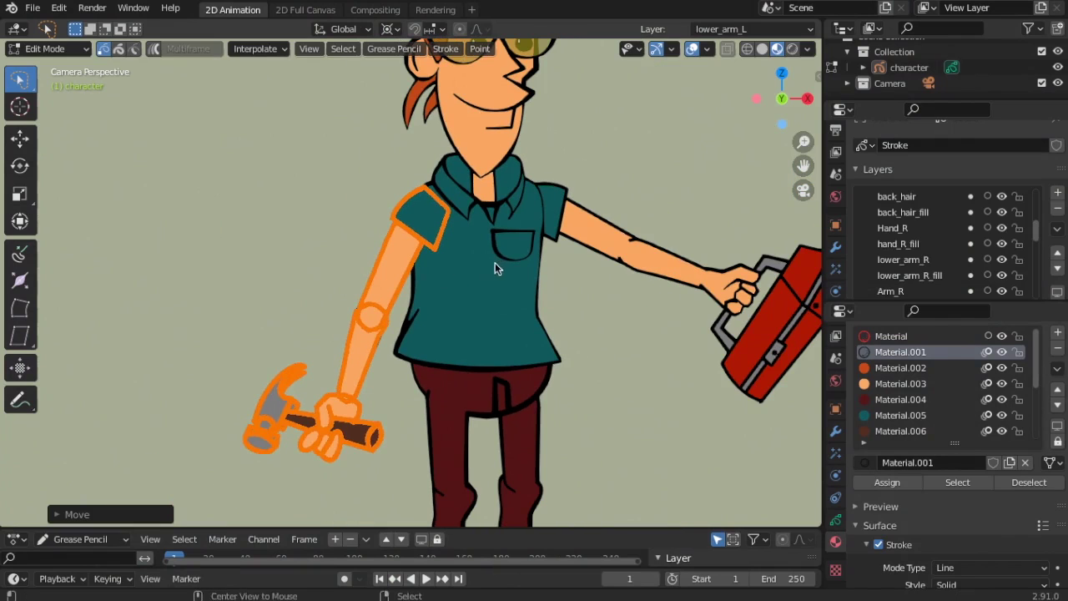
key("alt+a")
scroll(523, 280, "up", 1)
scroll(559, 280, "down", 3)
scroll(520, 275, "up", 3)
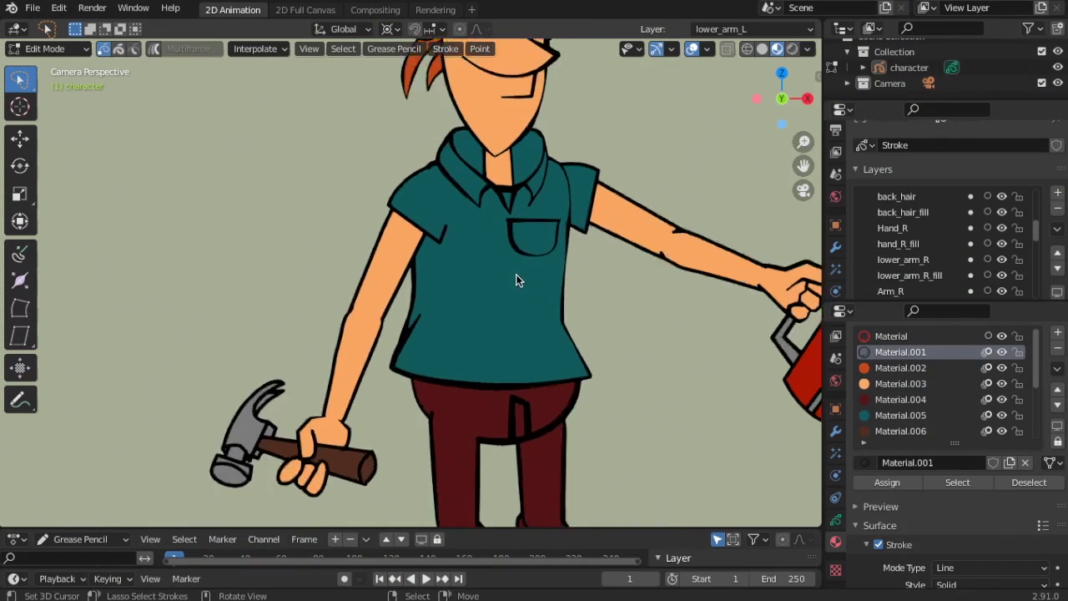
Lock all materials except the outline material Material.001.
scroll(516, 274, "up", 4)
scroll(673, 217, "down", 3)
scroll(608, 230, "up", 2)
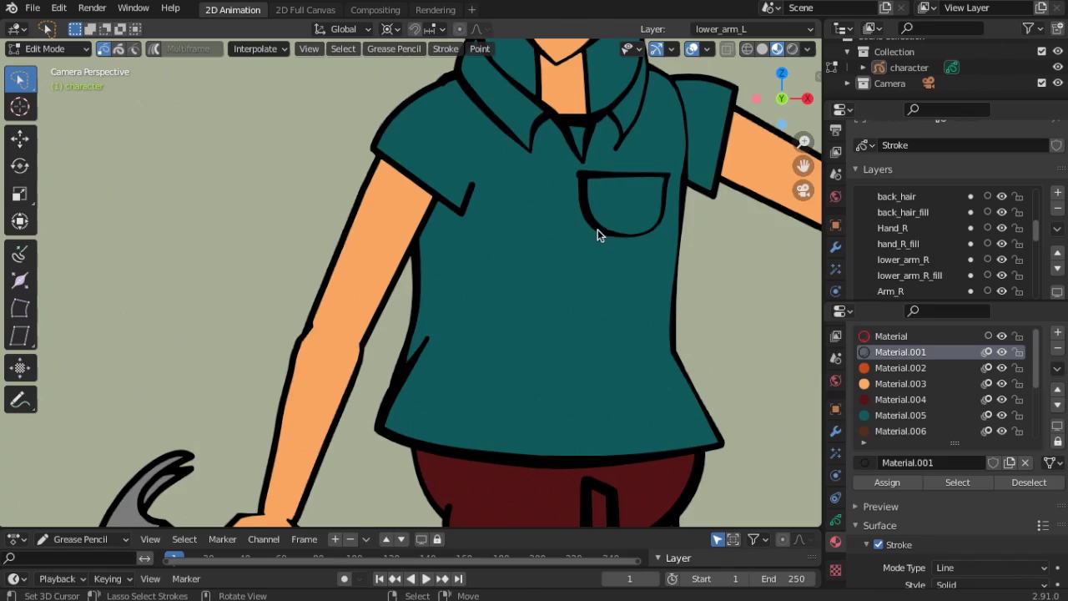
scroll(464, 220, "down", 1)
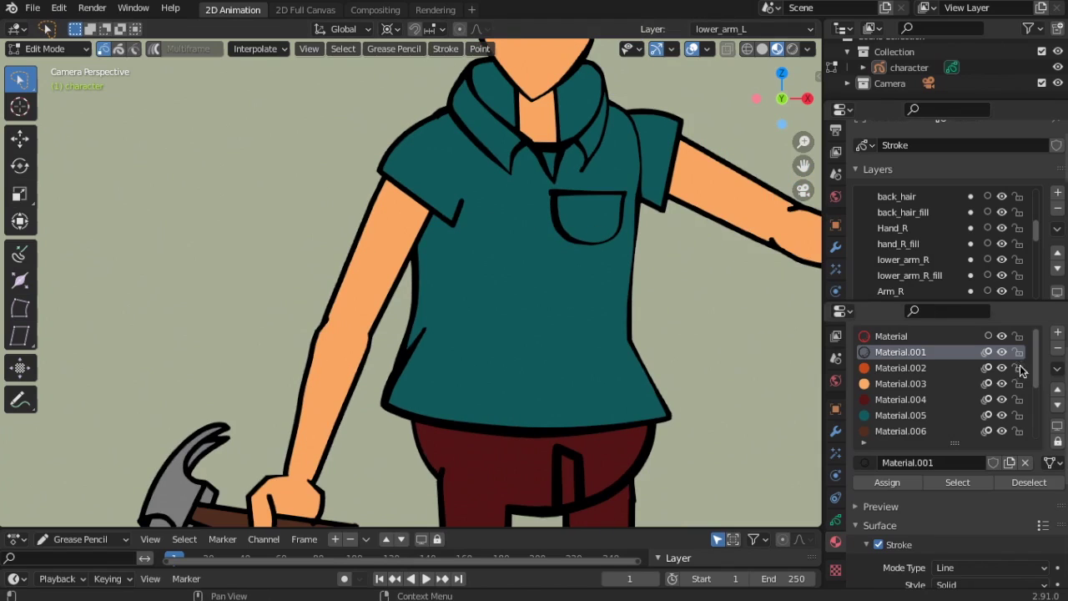
left_click(1057, 368)
left_click(930, 429)
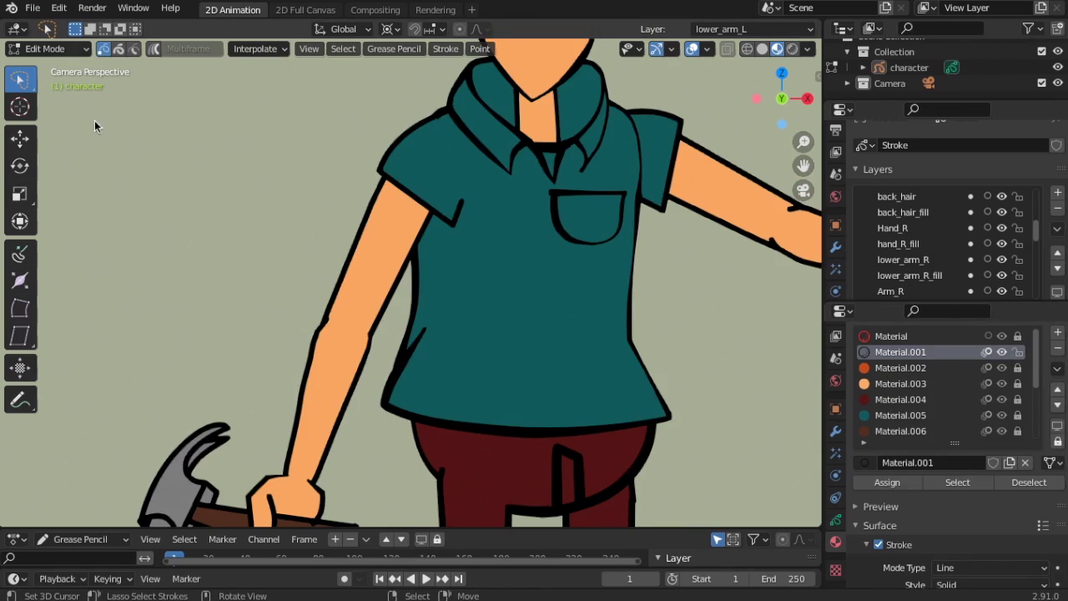
Select the pocket outline and even out its line thickness with the brush in Sculpt Mode.
left_click(47, 48)
left_click(39, 119)
left_click(48, 48)
left_click(53, 101)
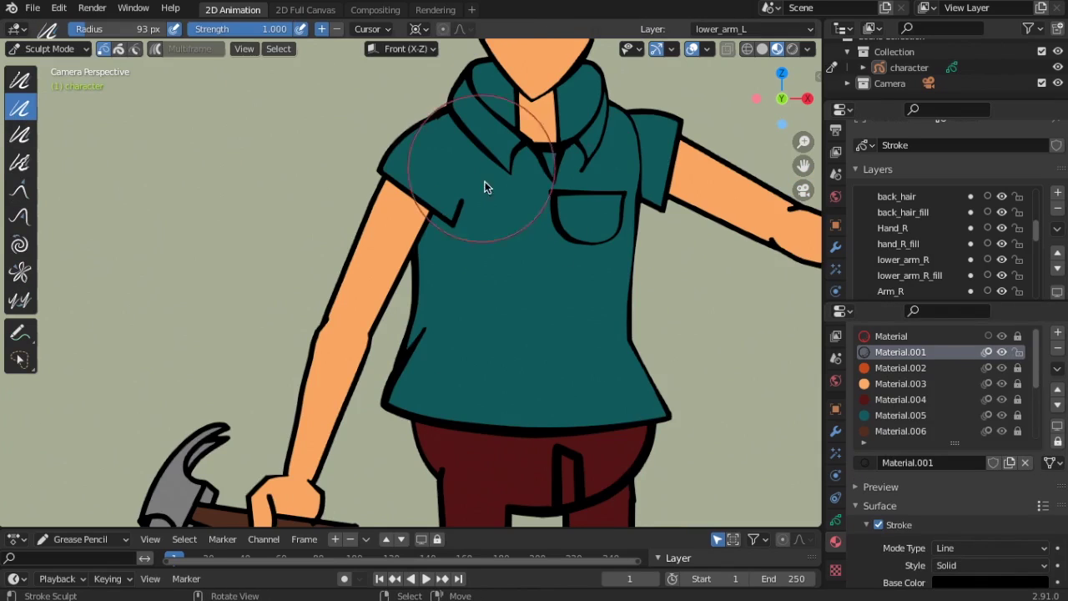
scroll(486, 187, "up", 5)
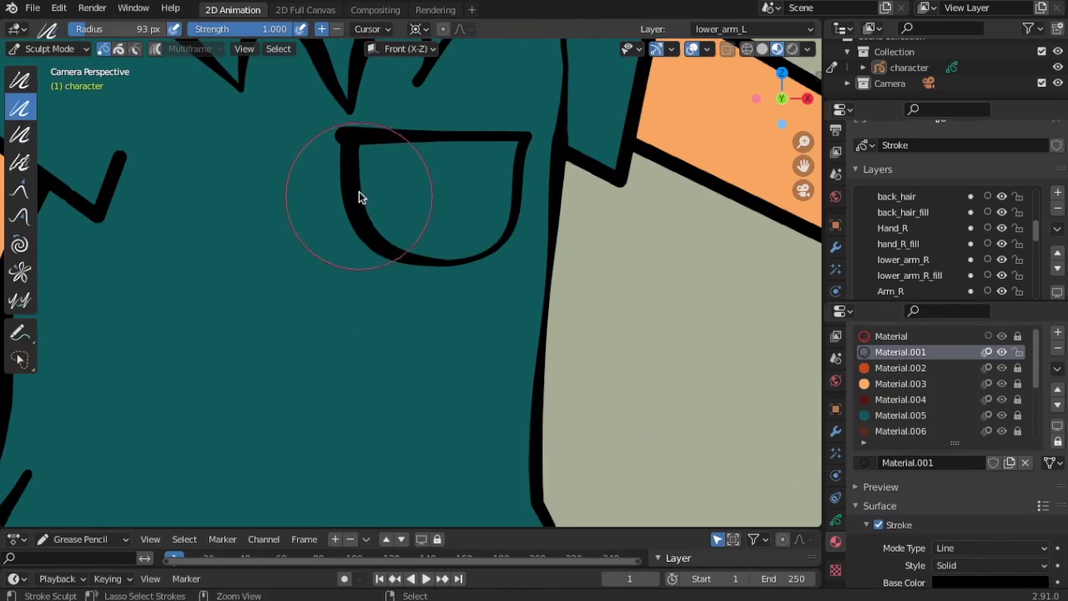
left_click(48, 48)
left_click(53, 83)
left_click(451, 152)
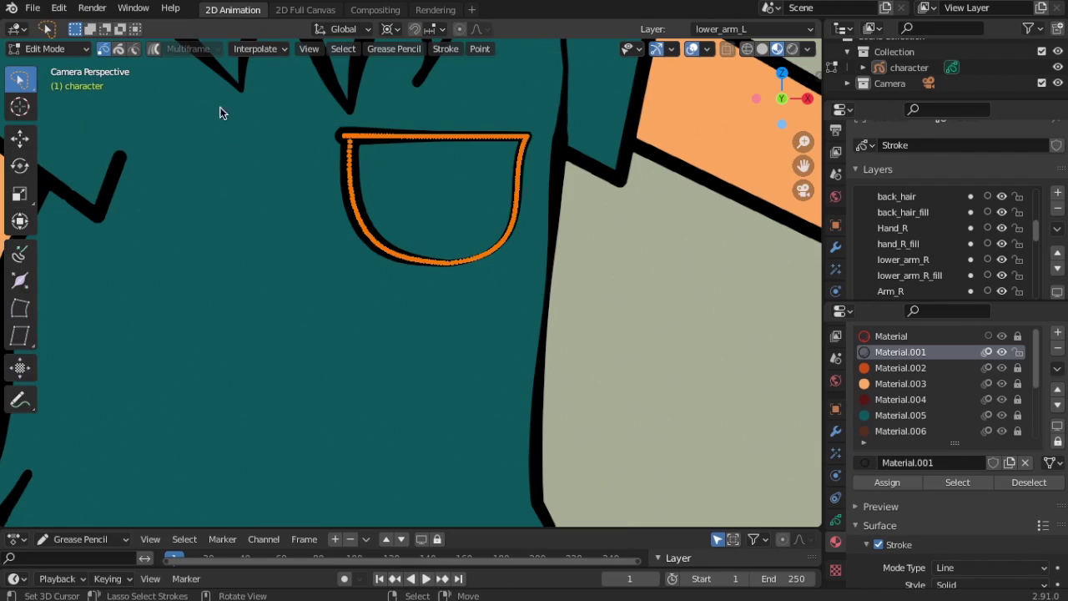
left_click(48, 48)
left_click(54, 99)
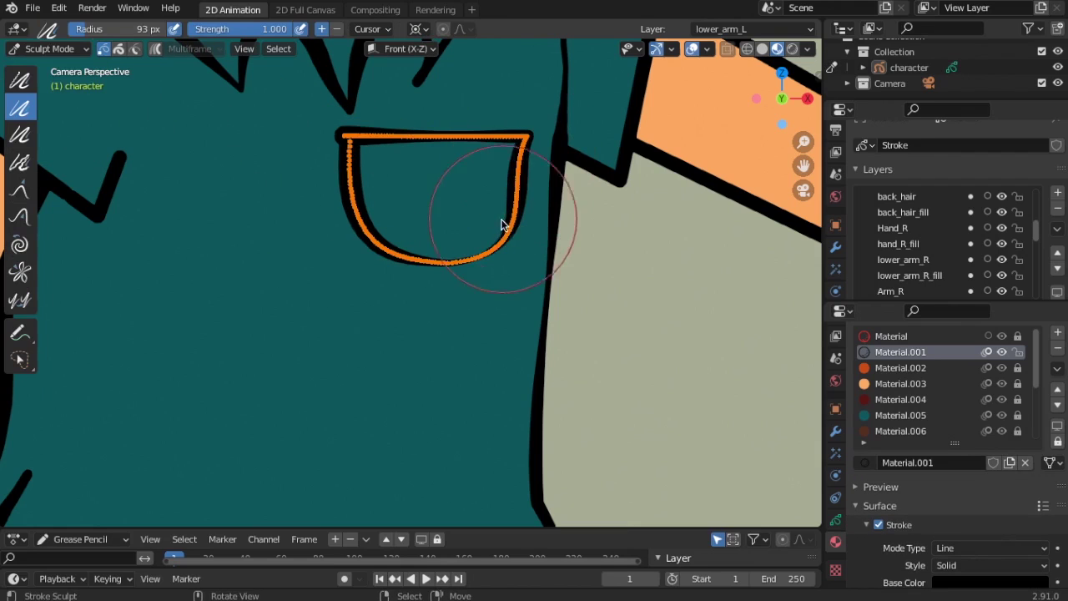
mouse_move(479, 255)
left_mouse_down()
mouse_move(518, 150)
mouse_move(506, 164)
left_mouse_up()
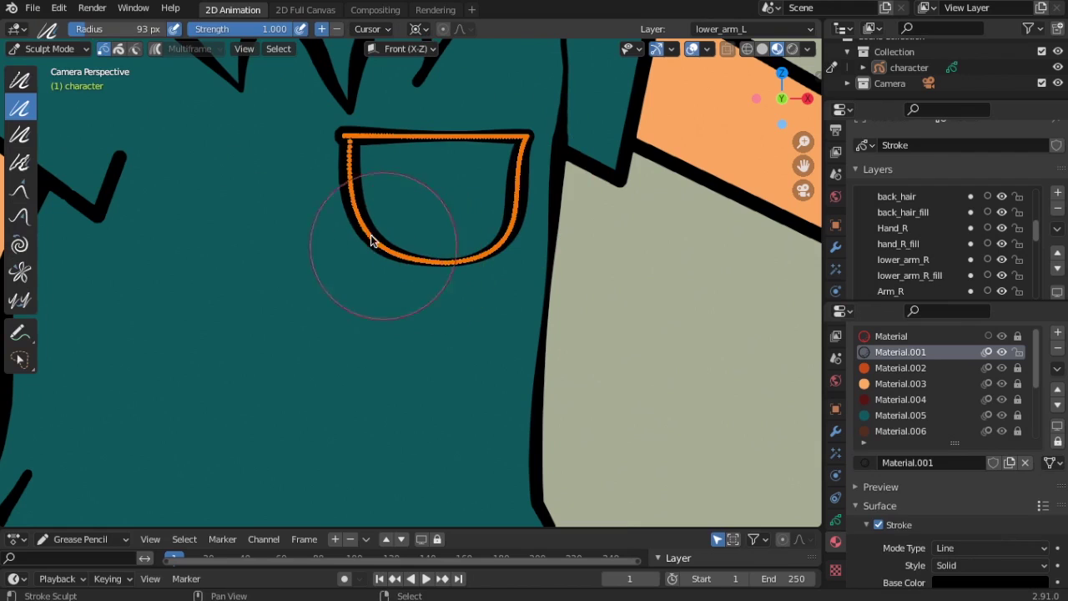
mouse_move(385, 227)
left_mouse_down()
mouse_move(351, 208)
mouse_move(367, 200)
left_mouse_up()
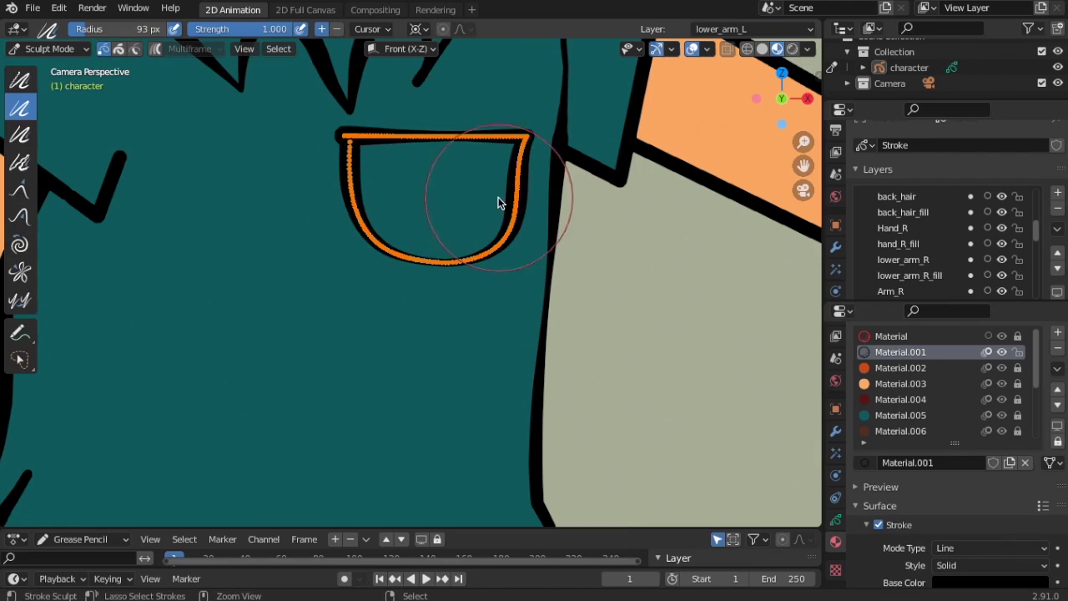
left_click_drag(362, 136, 459, 259)
Scale the pocket outline down slightly in Edit Mode and shift it a little within the same side of the chest.
left_click(50, 48)
left_click(34, 121)
scroll(570, 342, "down", 6)
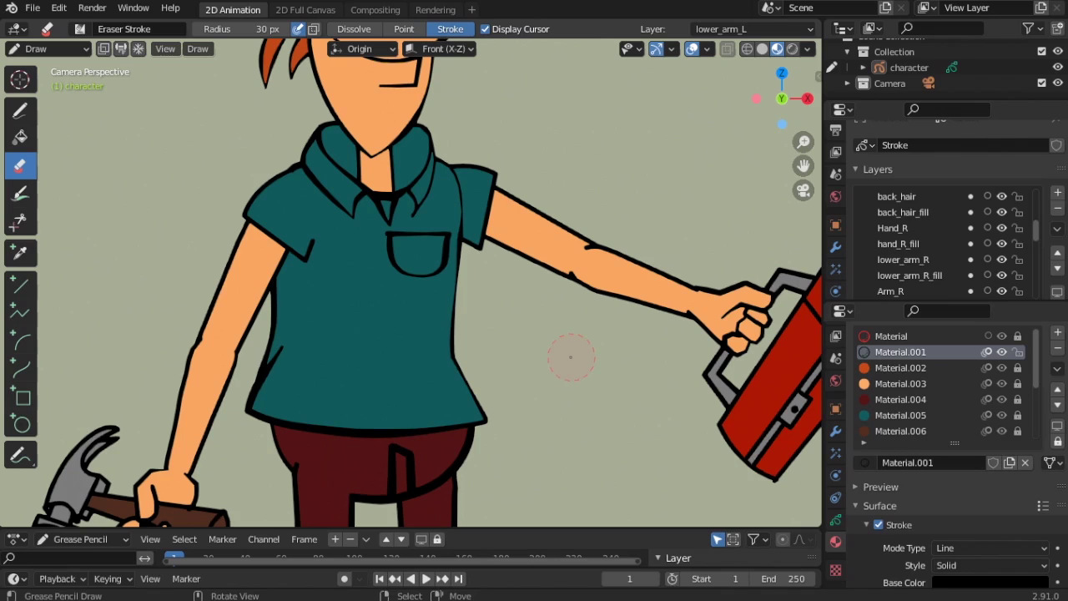
scroll(571, 357, "up", 2)
left_click(50, 49)
left_click(38, 98)
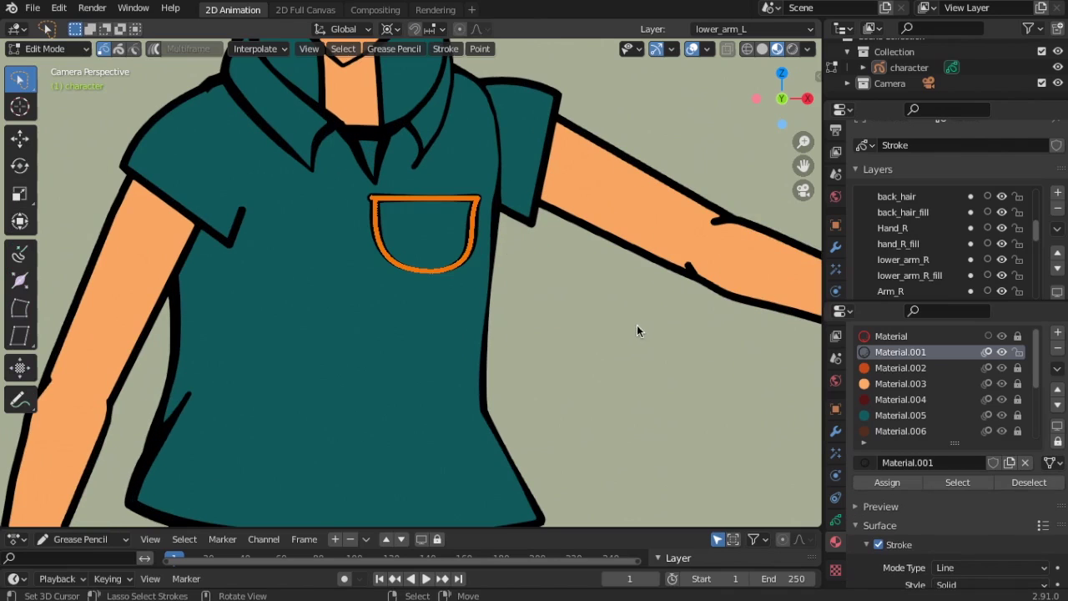
key("s")
left_click(476, 326)
key("g")
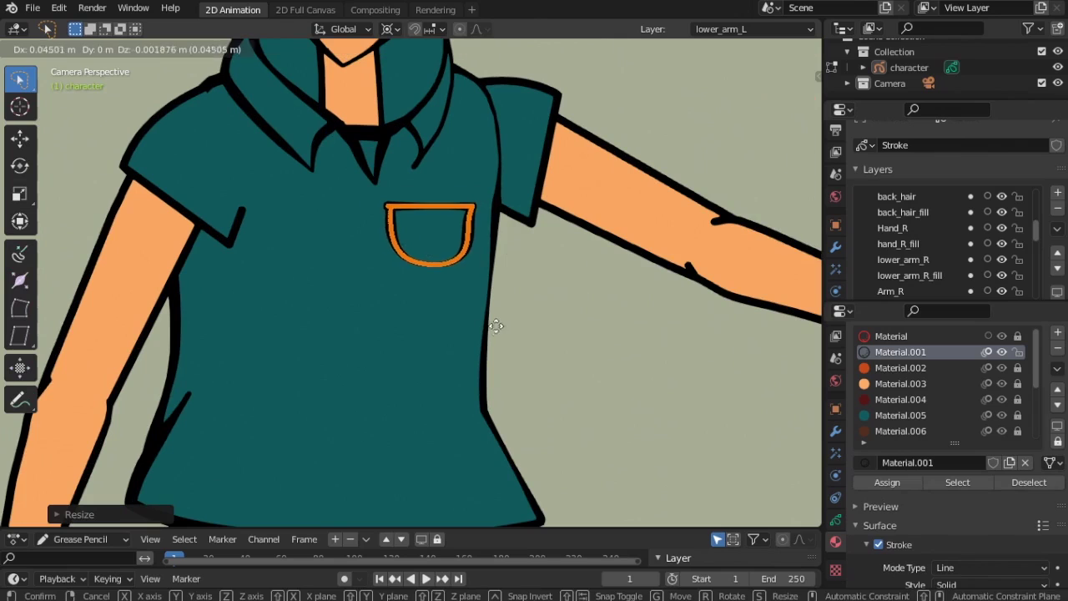
left_click(487, 331)
scroll(543, 397, "down", 5)
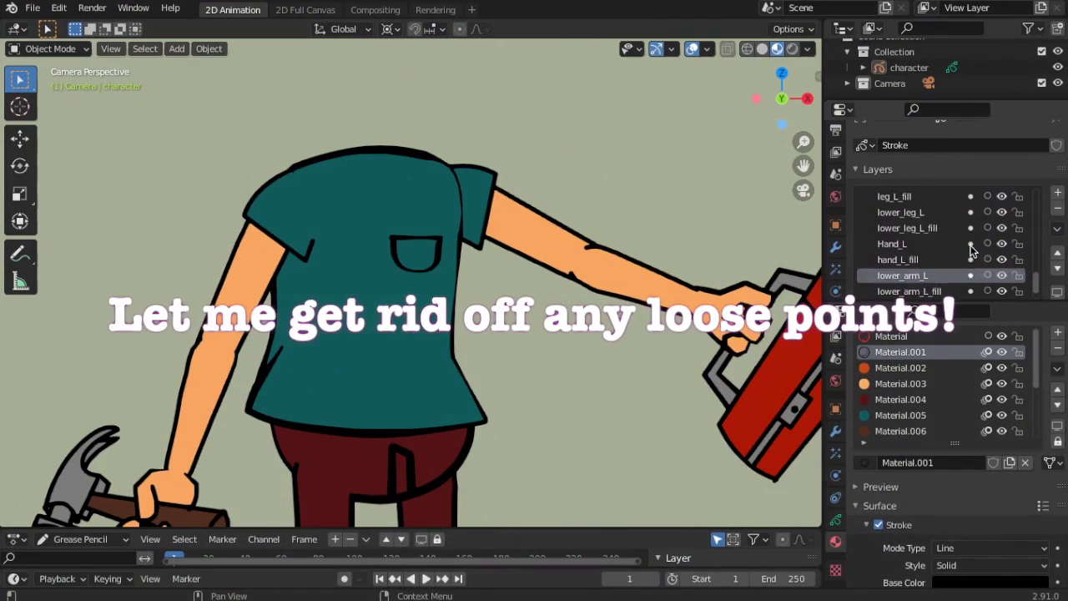
Hide the R-side hand, lower arm and arm layers with their fills, plus the Torso and torso_fill layers.
scroll(971, 250, "up", 10)
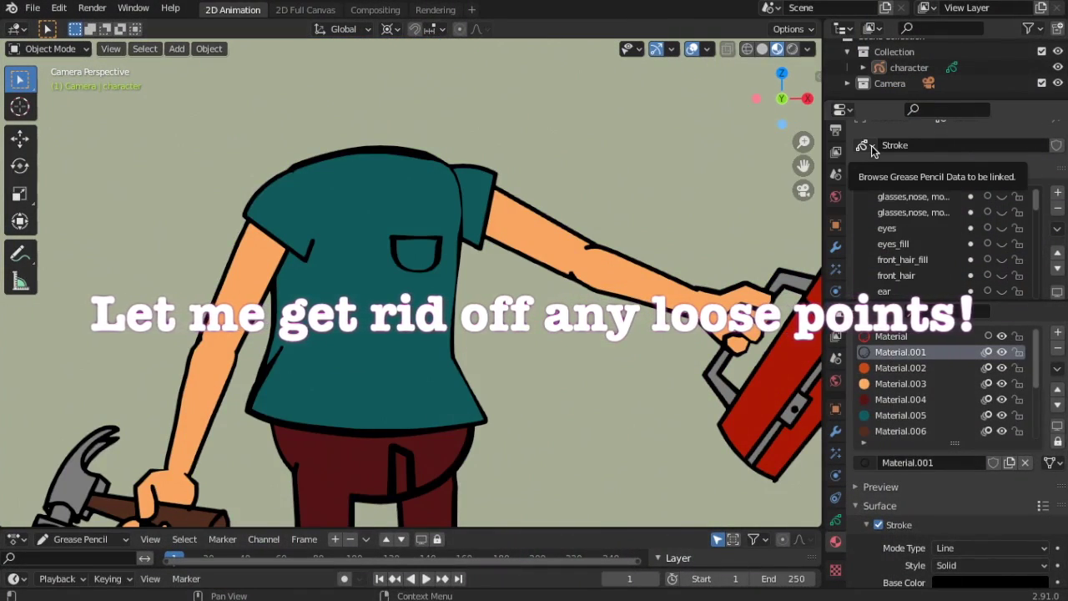
scroll(1032, 252, "down", 6)
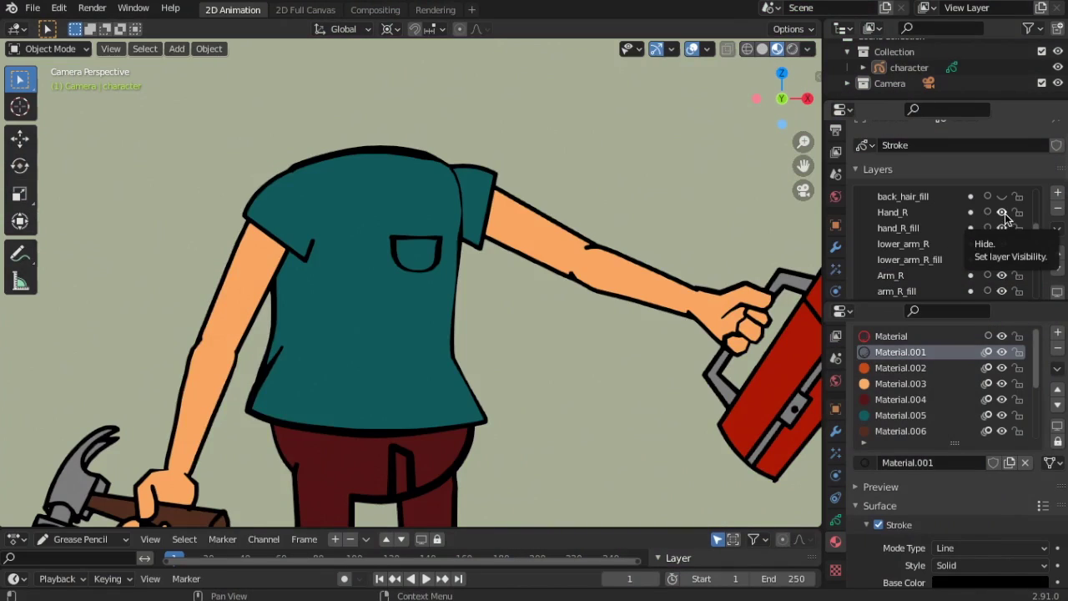
left_click_drag(1005, 213, 1002, 275)
scroll(1004, 254, "down", 3)
scroll(537, 279, "up", 4)
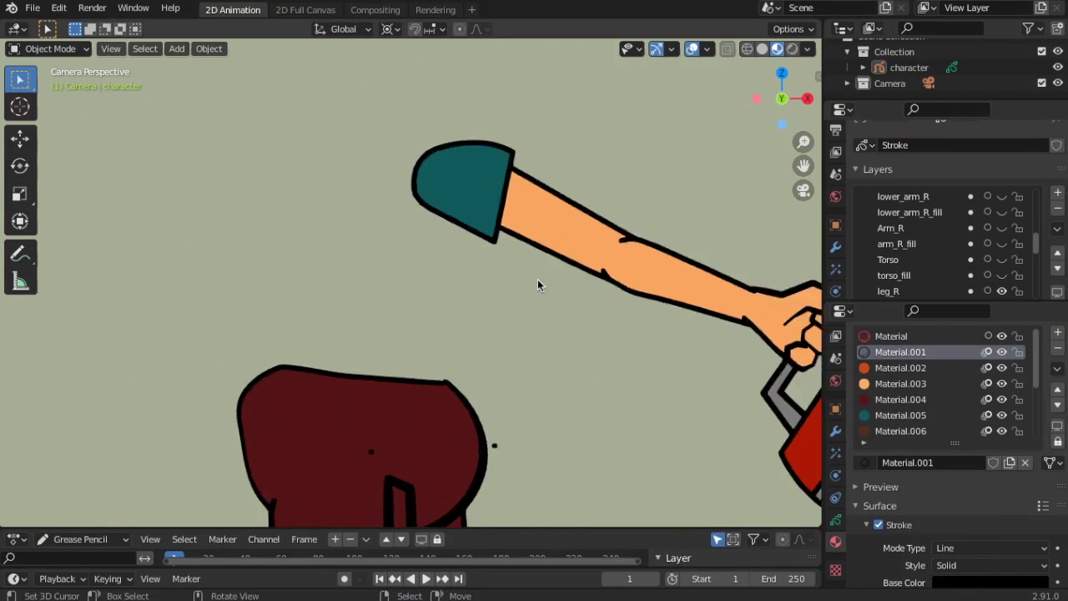
Delete the two loose points around the pelvis, one inside it and one beside its edge, in Edit Mode.
middle_click_drag(526, 337, 531, 135, "shift")
middle_click_drag(574, 346, 575, 260, "shift")
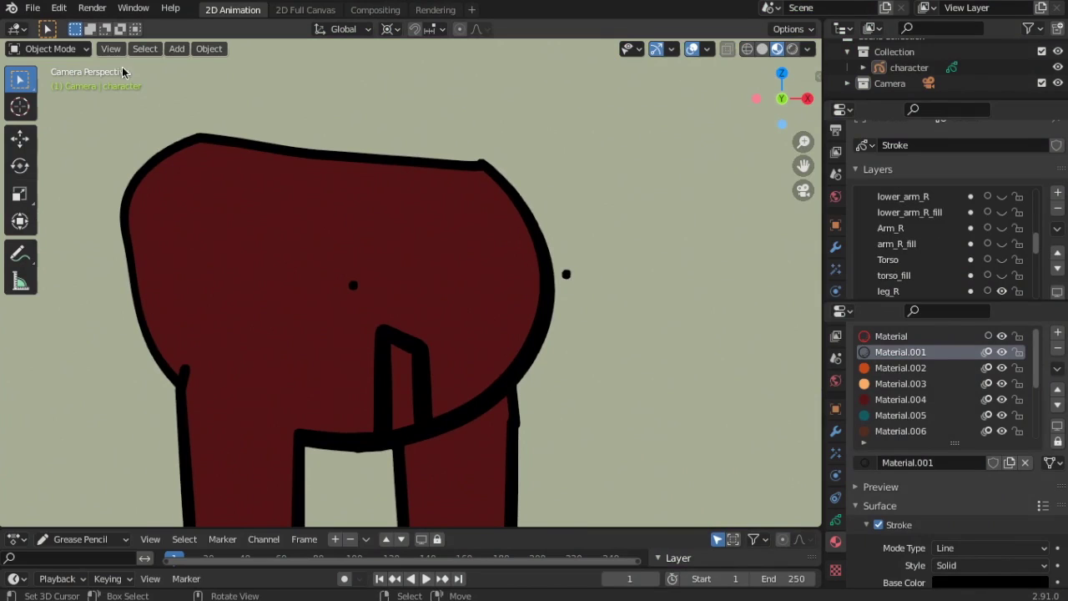
key("Tab")
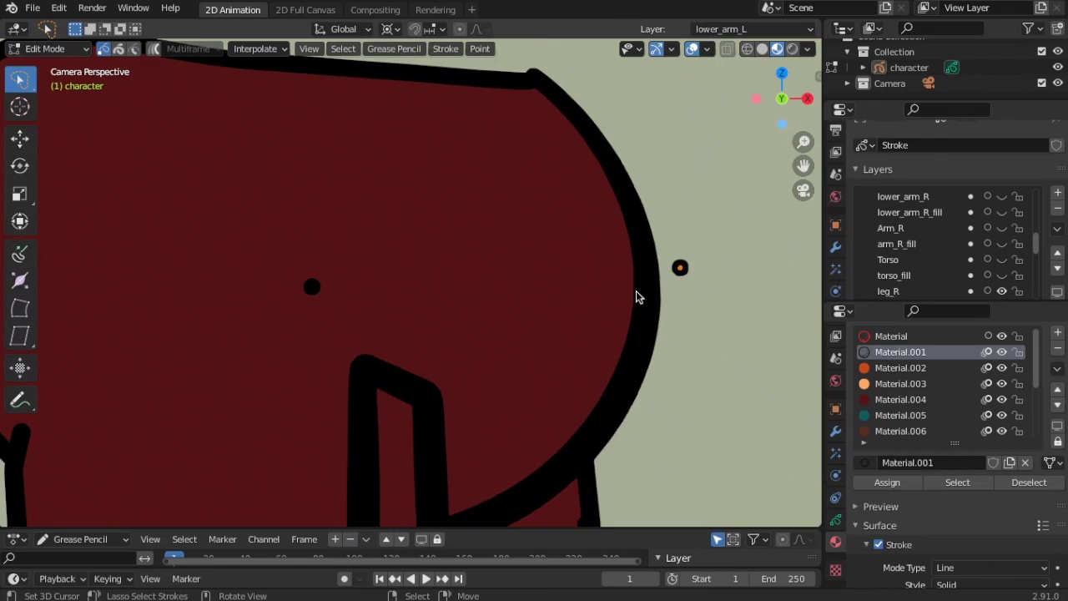
key("x")
left_click(697, 250)
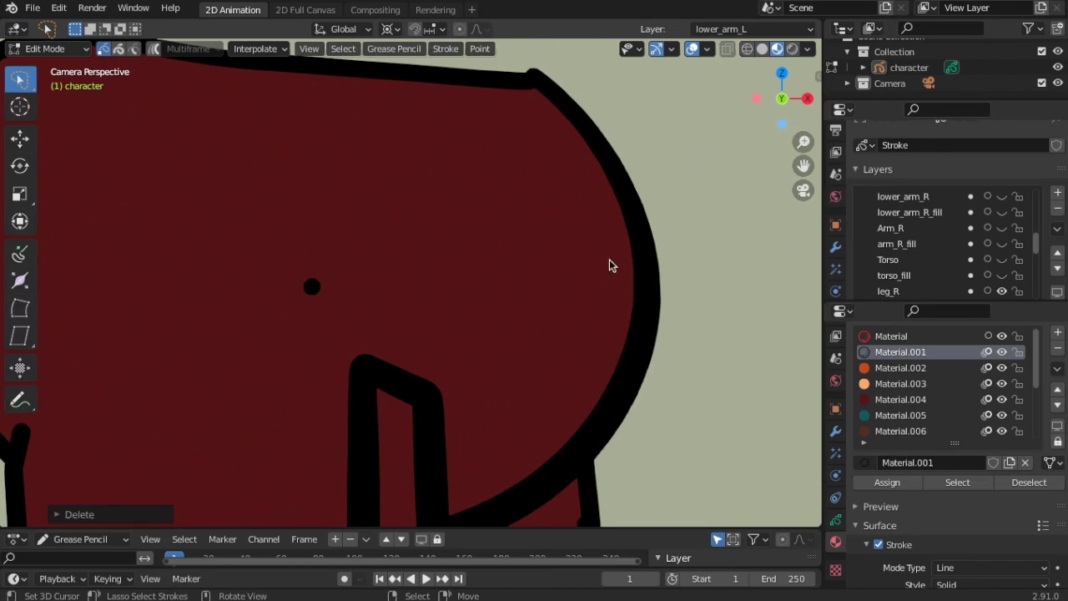
right_click(312, 287)
key("x")
left_click(367, 286)
scroll(416, 289, "down", 4)
scroll(415, 288, "down", 3)
scroll(416, 289, "up", 5)
scroll(416, 289, "down", 2)
scroll(416, 289, "up", 4)
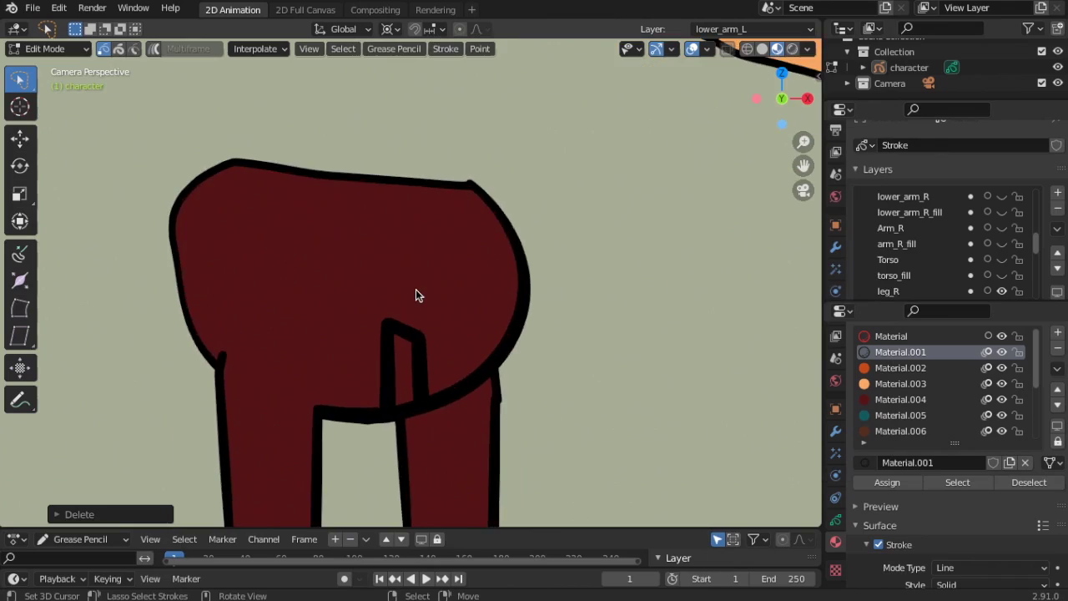
Move the outline point beside the lower edge of the pelvis down about 0.02 m.
right_click_drag(570, 487, 606, 445)
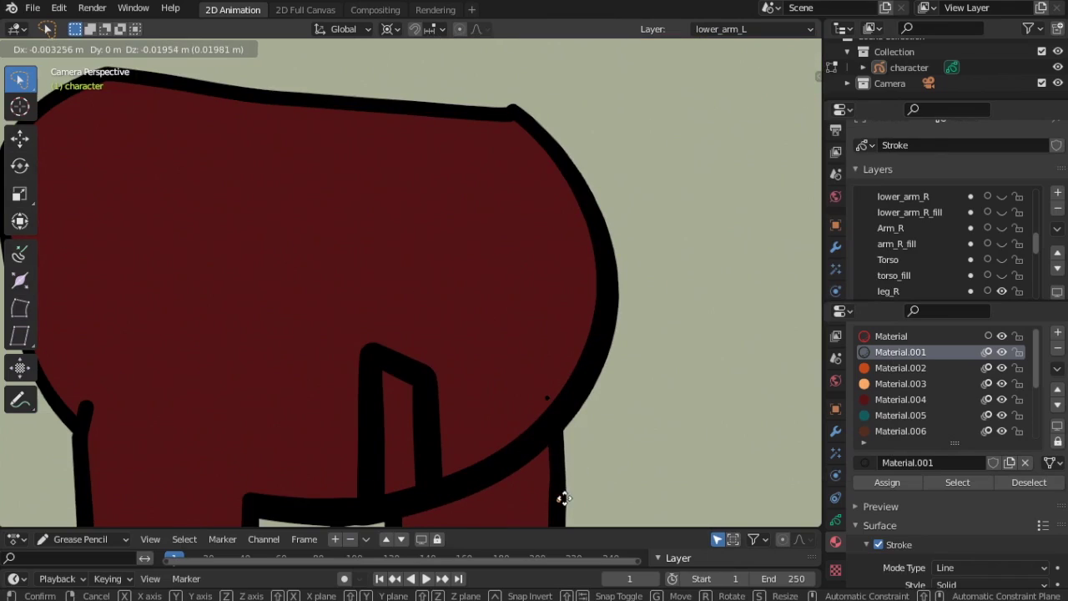
left_click(565, 498)
scroll(595, 466, "down", 4)
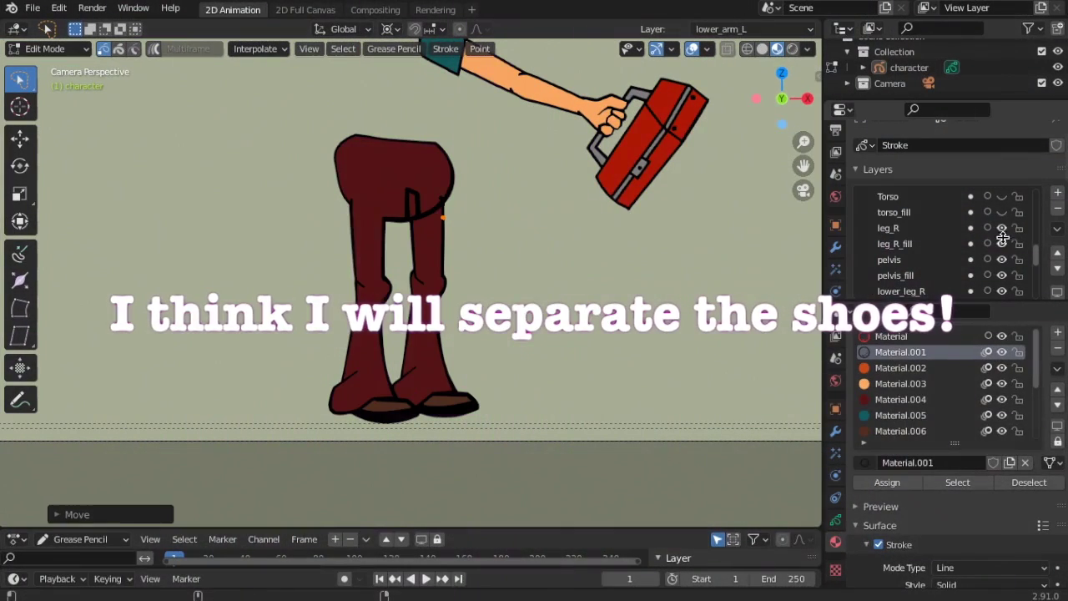
Hide the leg_R, leg_R_fill, pelvis and pelvis_fill layers.
left_click(1001, 228)
left_click(1001, 244)
left_click(1003, 260)
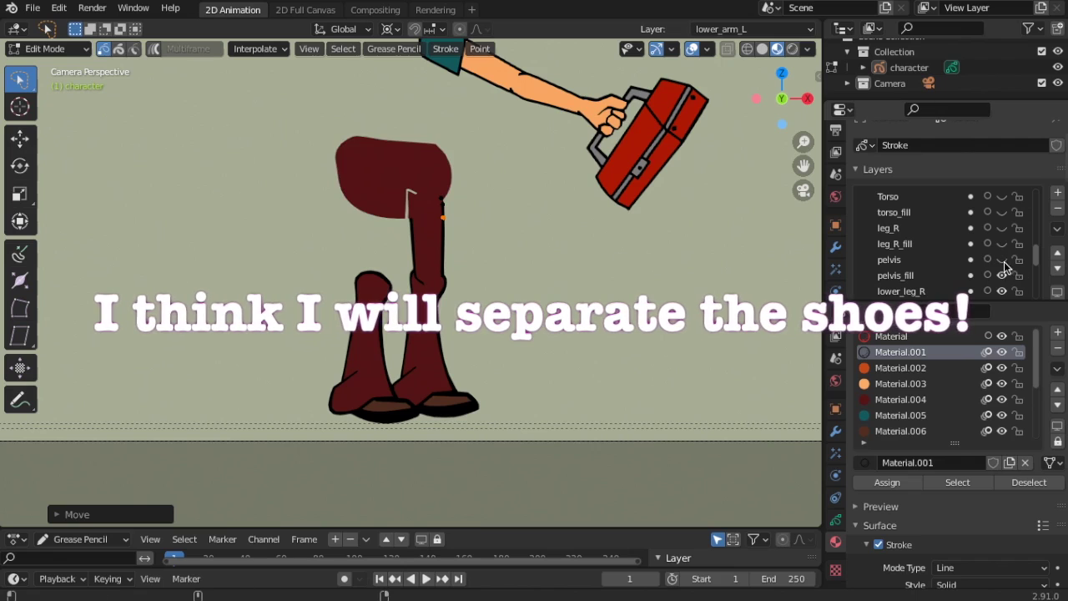
left_click(1002, 275)
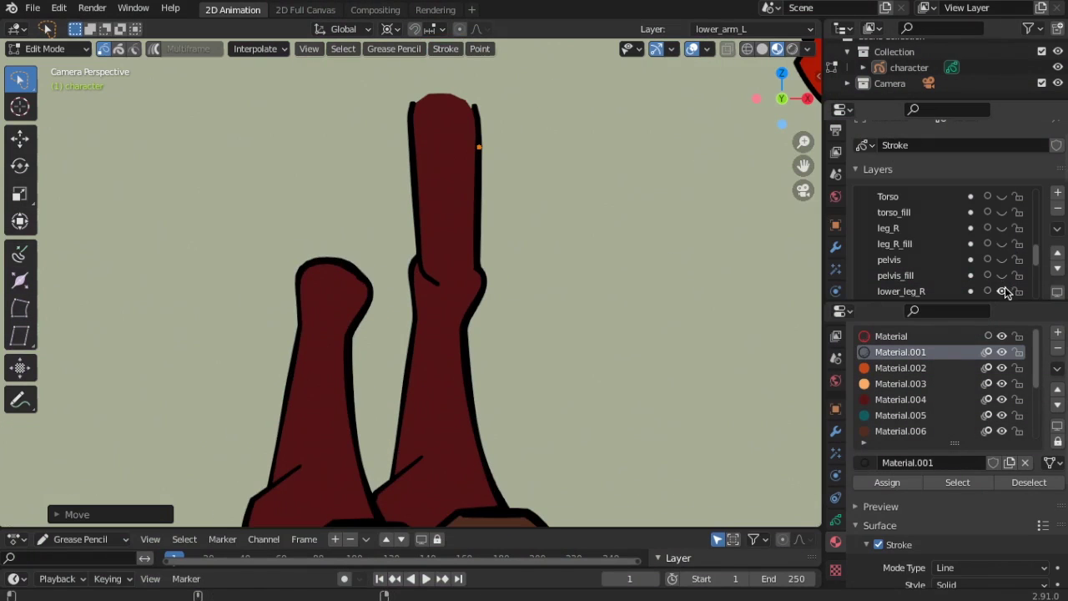
left_click(1001, 291)
scroll(1005, 275, "down", 3)
left_click(1001, 228)
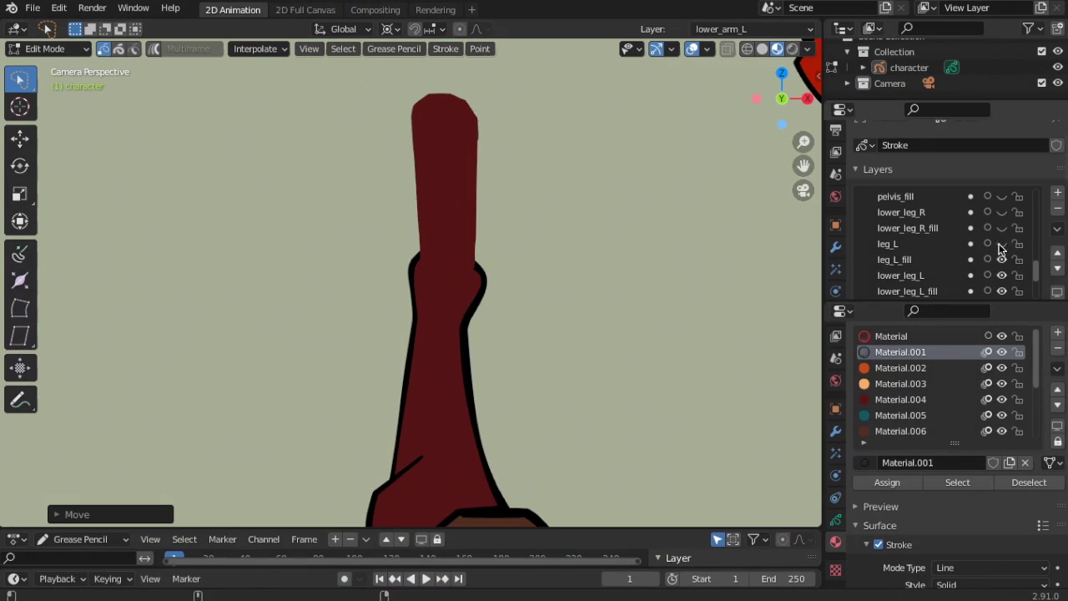
left_click(1002, 260)
scroll(611, 290, "down", 2)
scroll(611, 290, "up", 4)
middle_click_drag(414, 303, 472, 73, "shift")
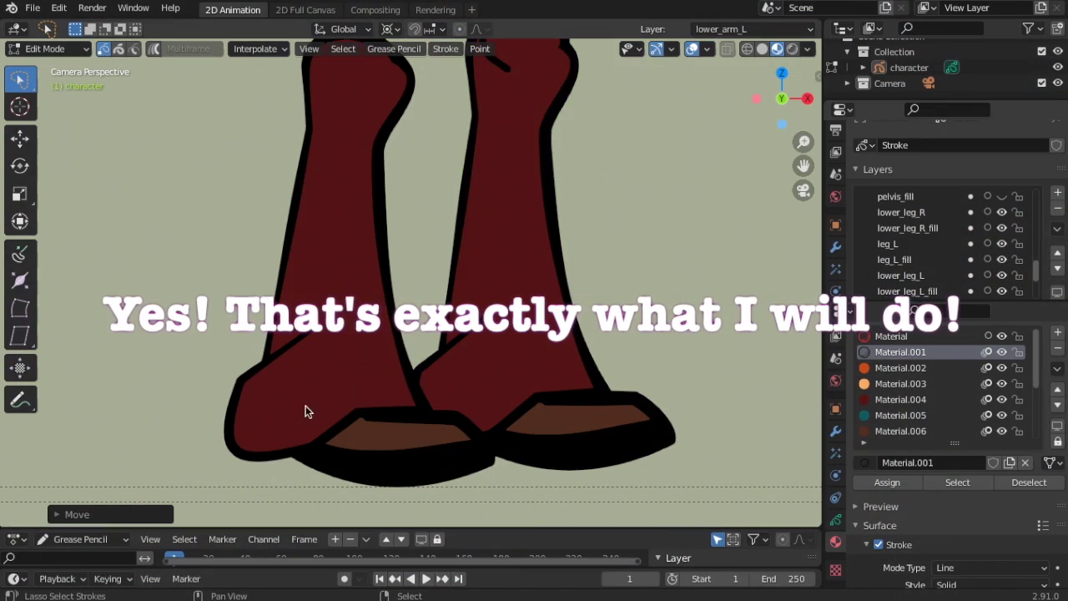
Hide the L-side arm, lower arm and hand layers together with their fill layers.
scroll(1002, 250, "down", 5)
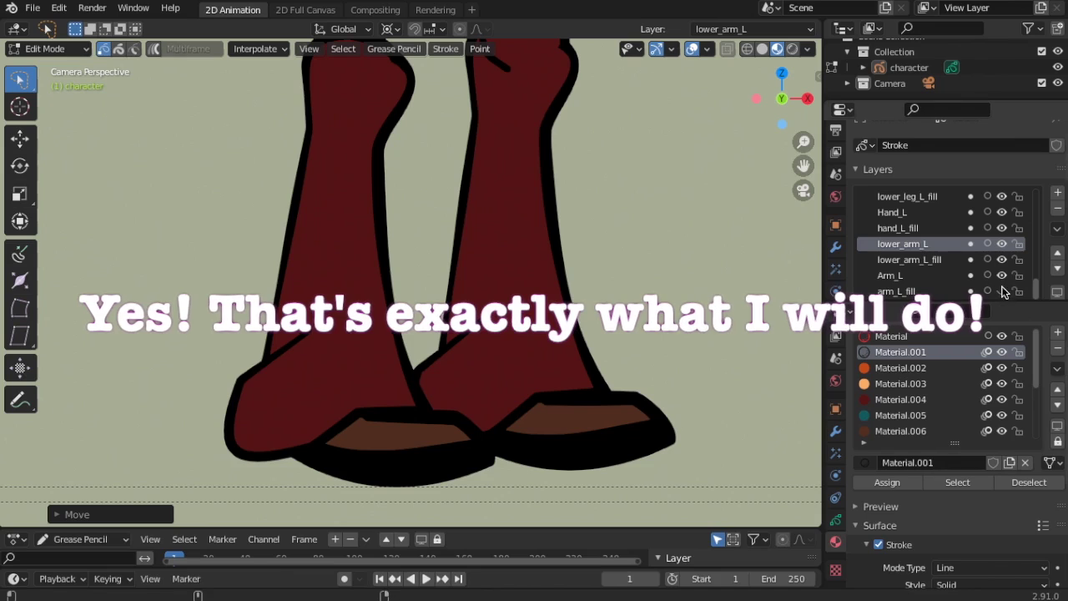
left_click(1002, 276)
left_click(1002, 260)
left_click(1002, 245)
scroll(934, 259, "up", 2)
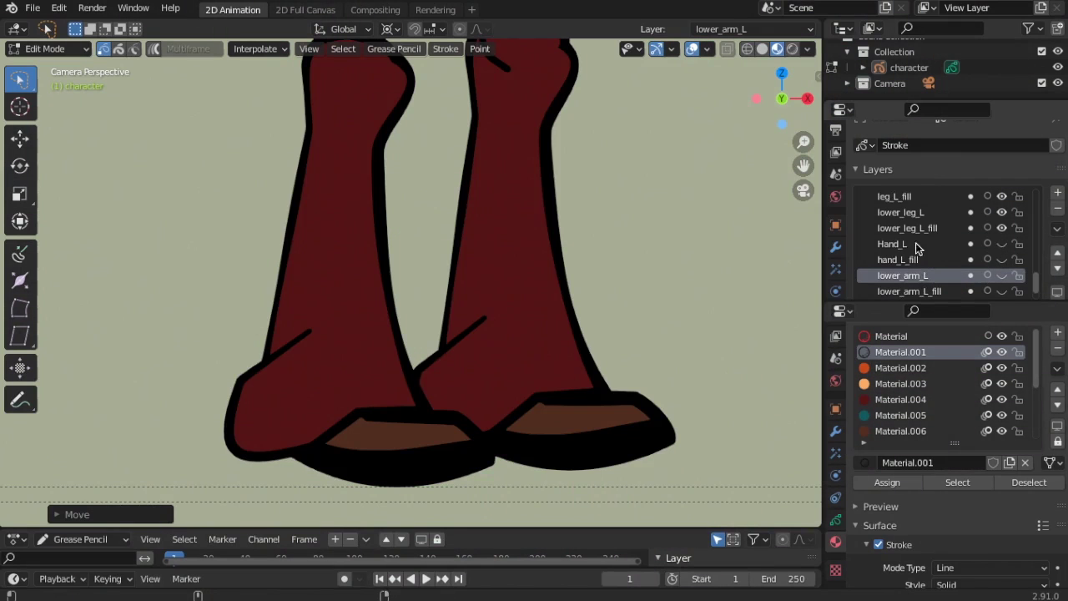
scroll(982, 248, "up", 4)
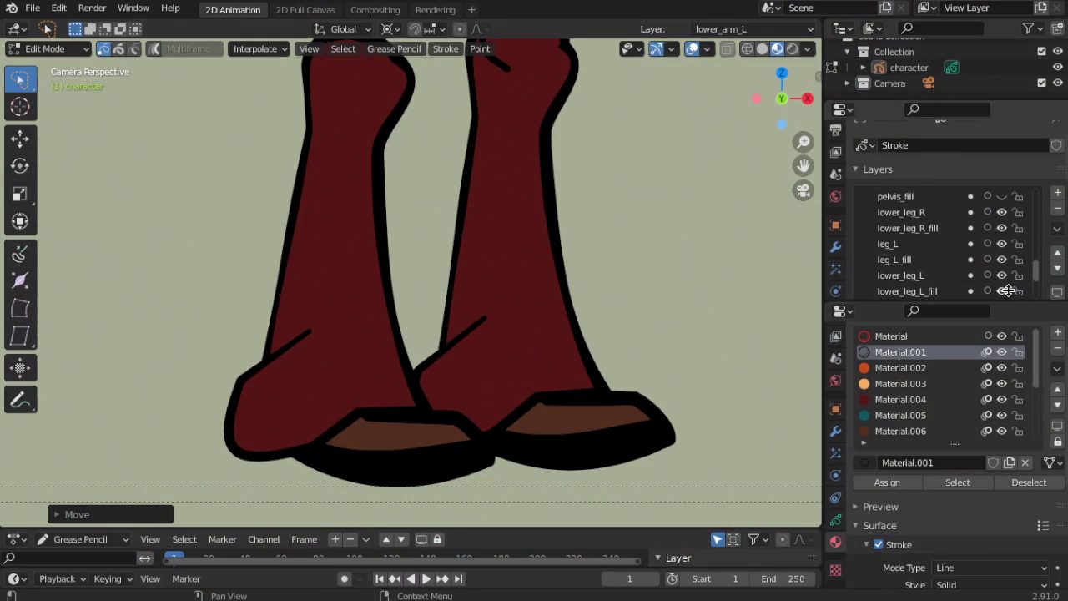
Hide the remaining leg outline and fill layers, leaving only the lower_leg_R outline with its shoe in view.
left_click_drag(1002, 291, 1006, 228)
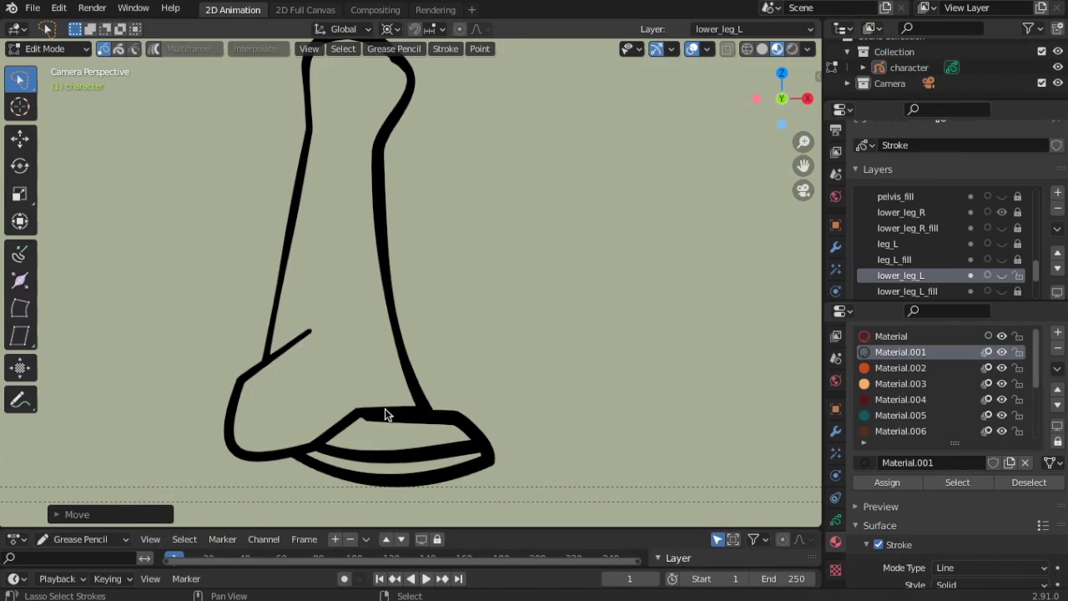
left_click(1001, 259)
scroll(997, 265, "down", 3)
scroll(359, 446, "up", 2)
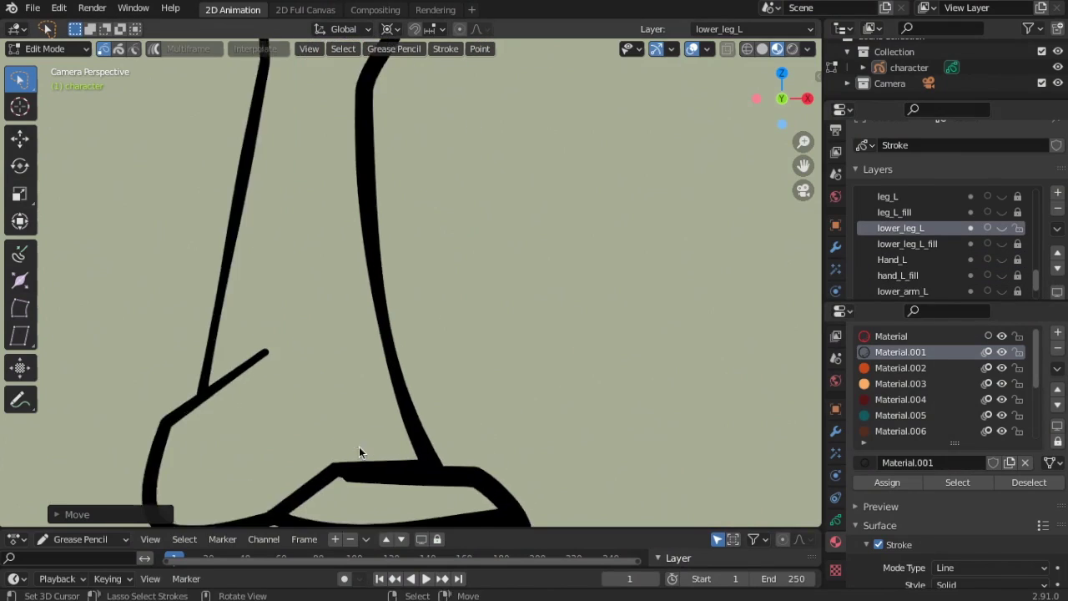
scroll(363, 448, "down", 2)
middle_click_drag(367, 451, 377, 374, "shift")
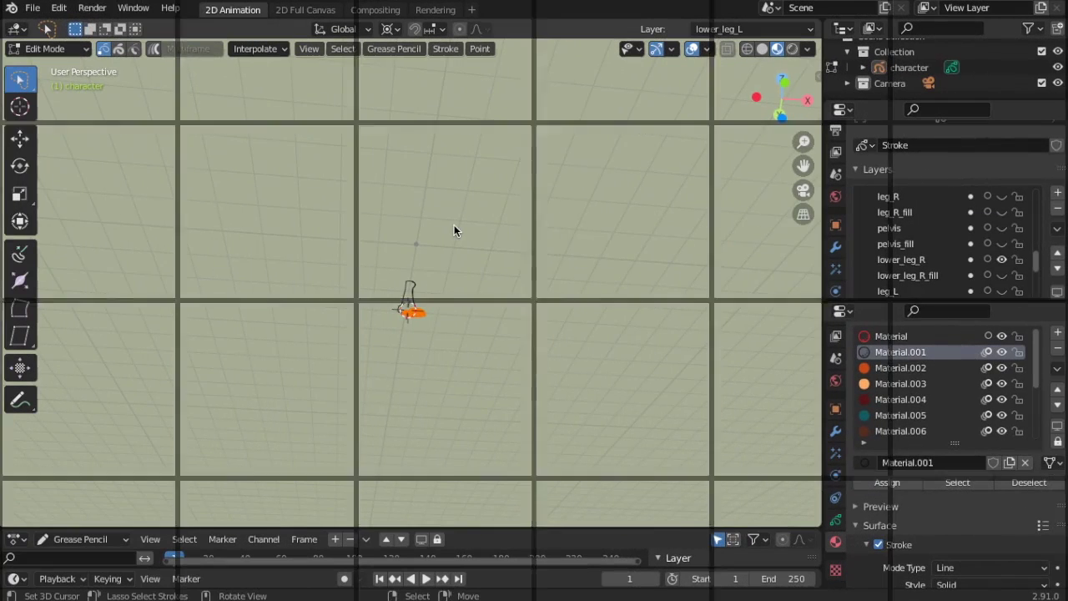
Return to the camera view and resample the selected shoe strokes using Simplify with the Sample method.
key("KP_0")
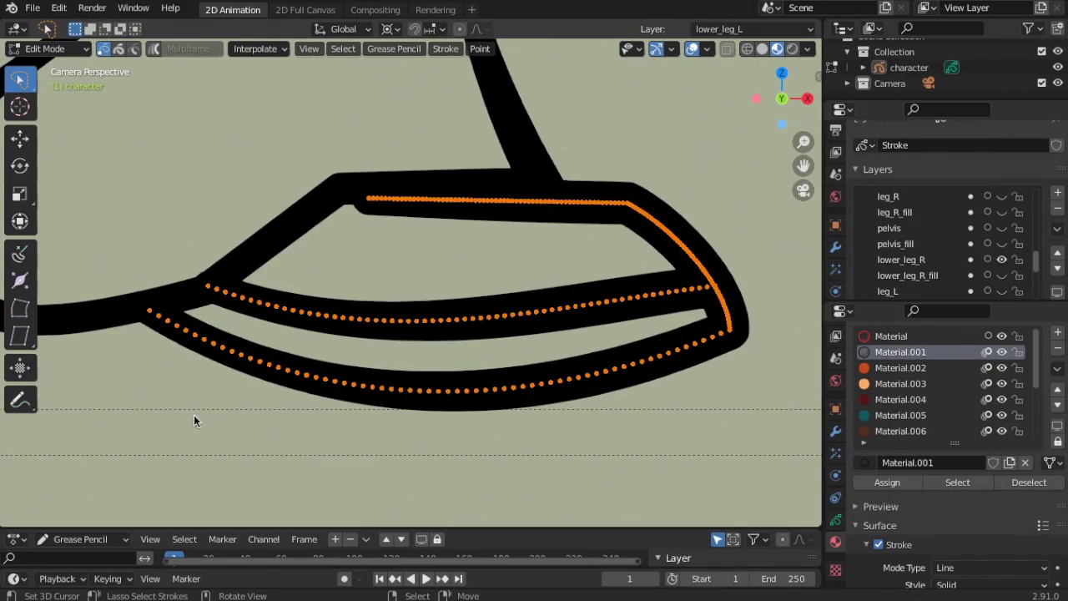
left_click(455, 50)
mouse_move(468, 86)
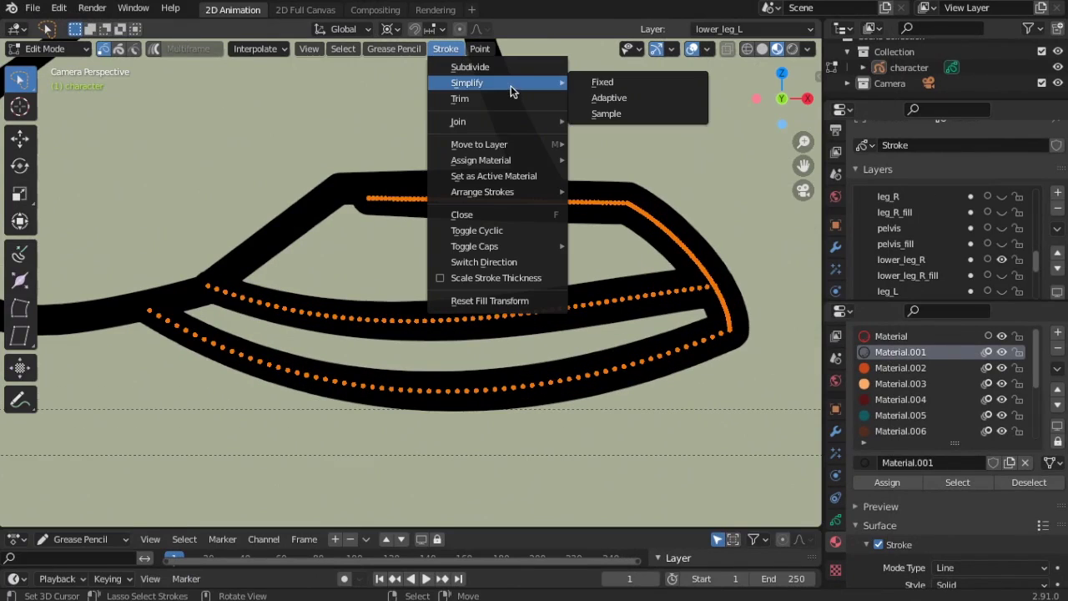
left_click(594, 113)
left_click_drag(145, 511, 133, 511)
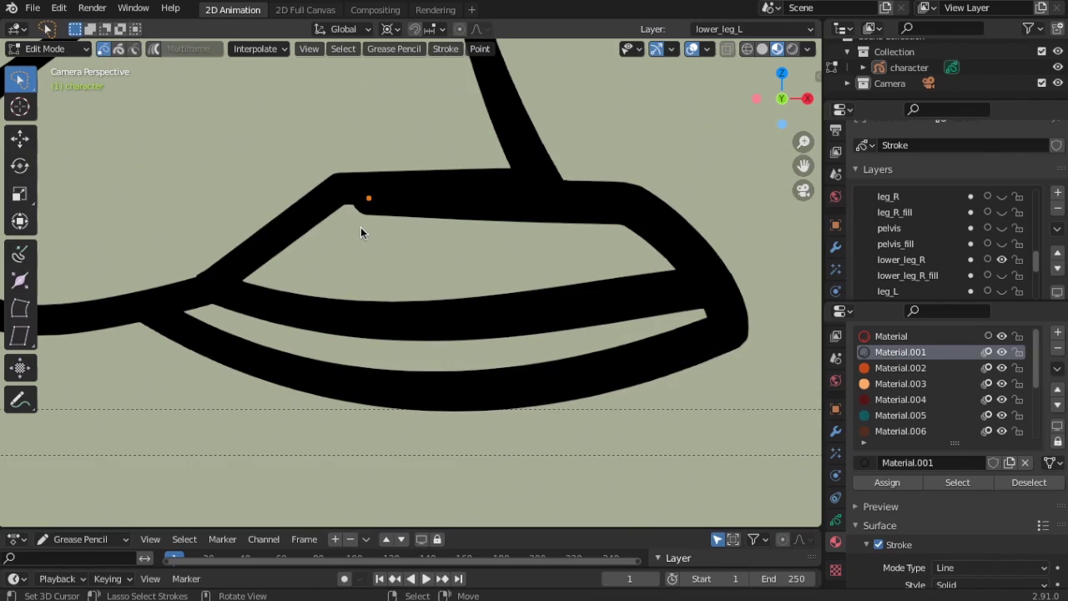
Extrude the back end of the shoe's upper stroke into a heel curve reaching down toward the sole.
key("e")
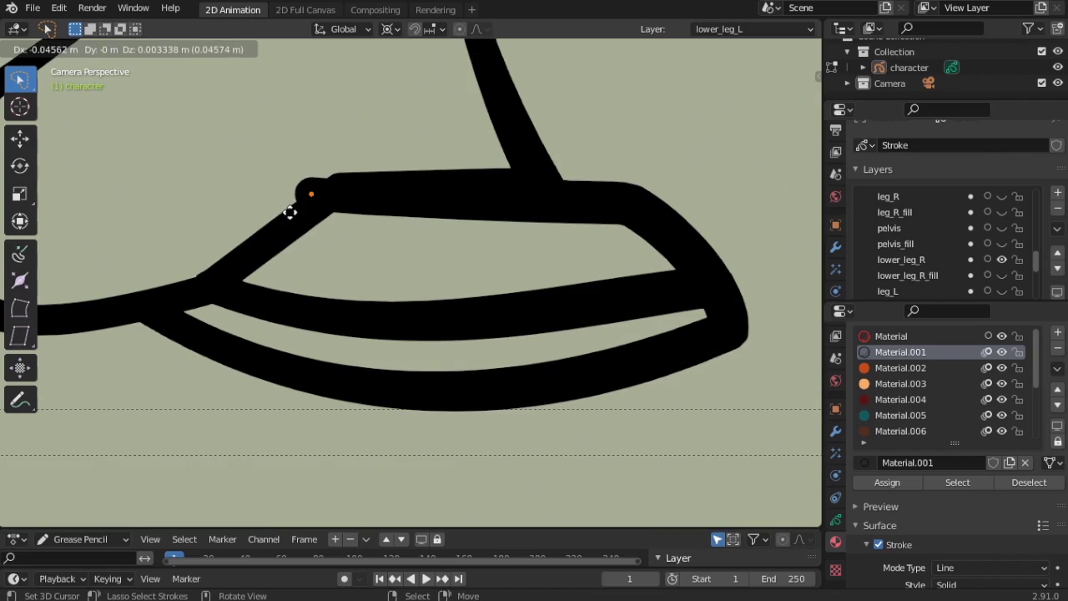
left_click(285, 211)
key("g")
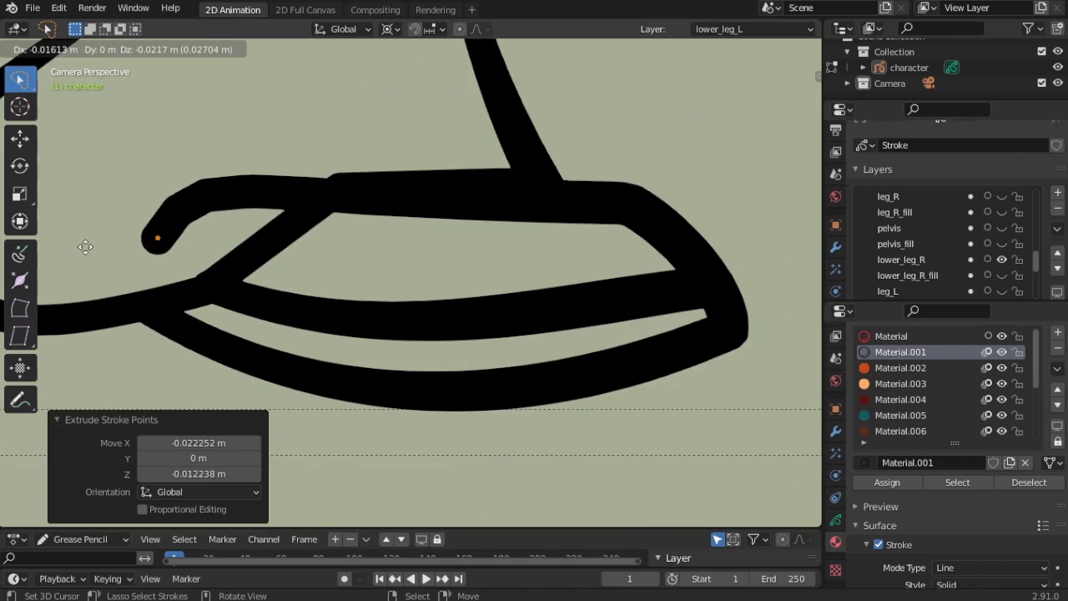
left_click(75, 280)
right_click(141, 315)
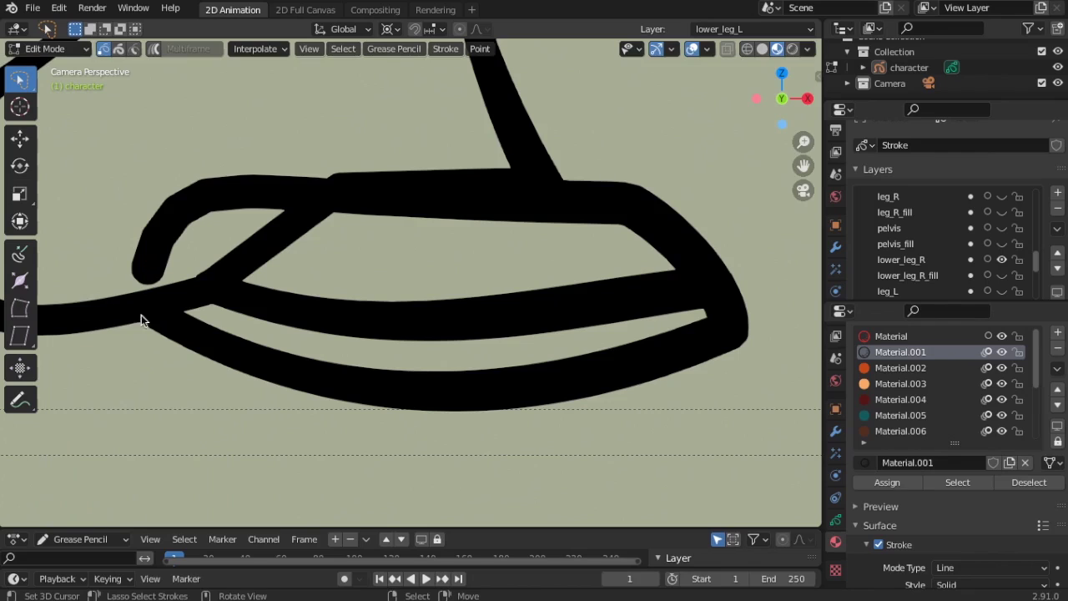
right_click(156, 324)
key("g")
right_click(47, 326)
key("ctrl+l")
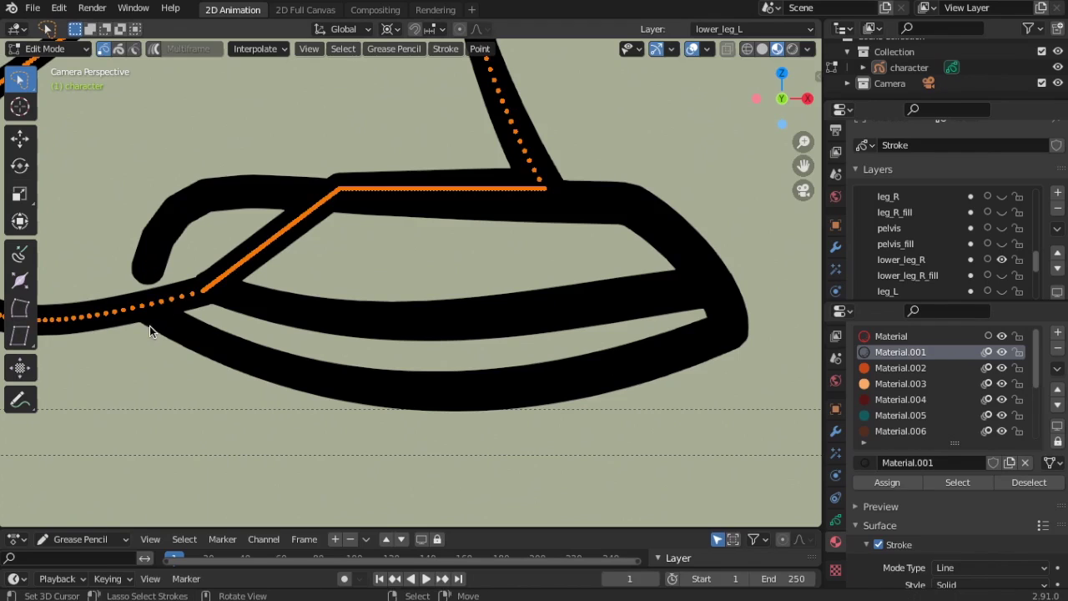
left_click(163, 323)
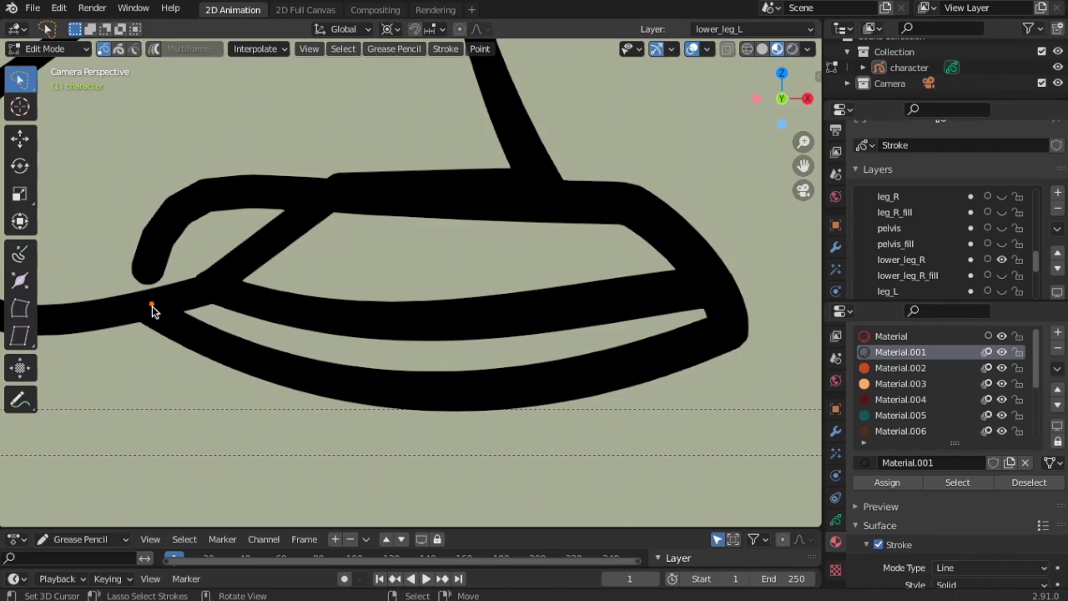
key("g")
left_click(131, 300)
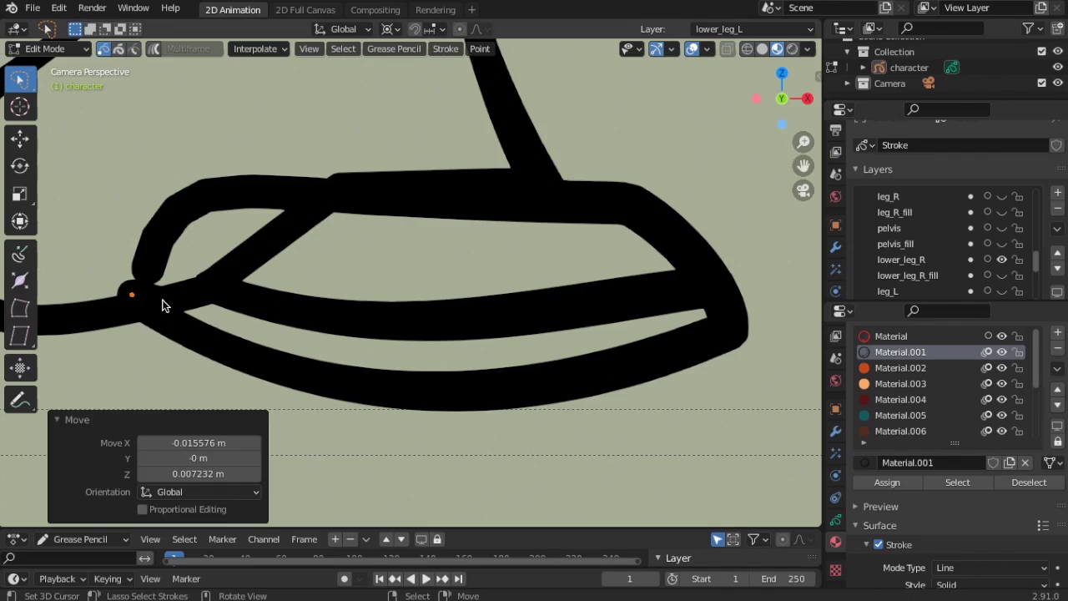
Select all linked points of the three shoe strokes and move the shoe away from the leg outline.
scroll(164, 299, "down", 1)
left_click(690, 309)
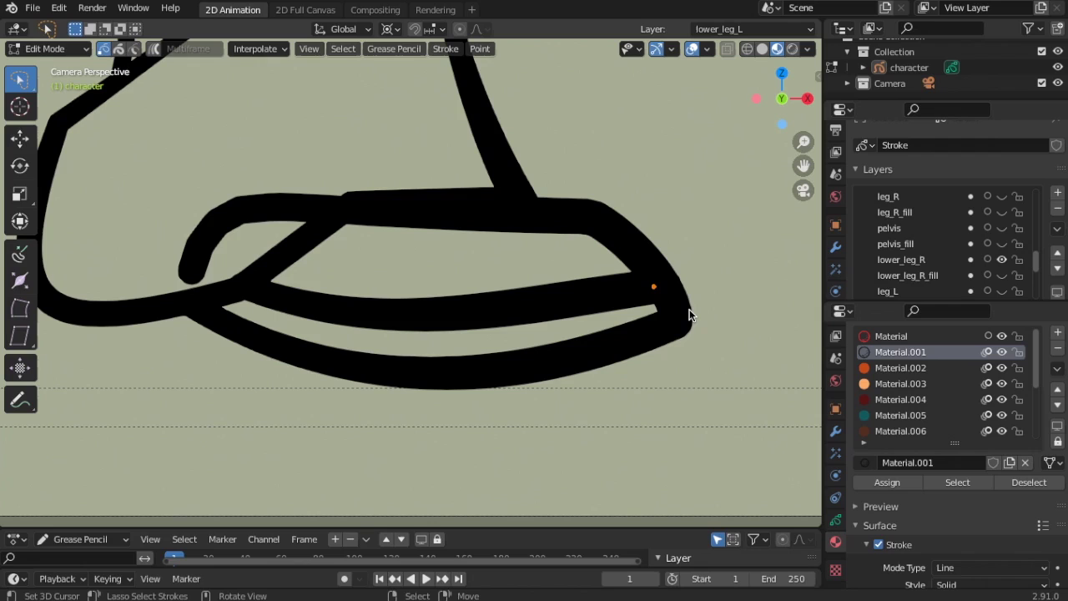
key("ctrl+l")
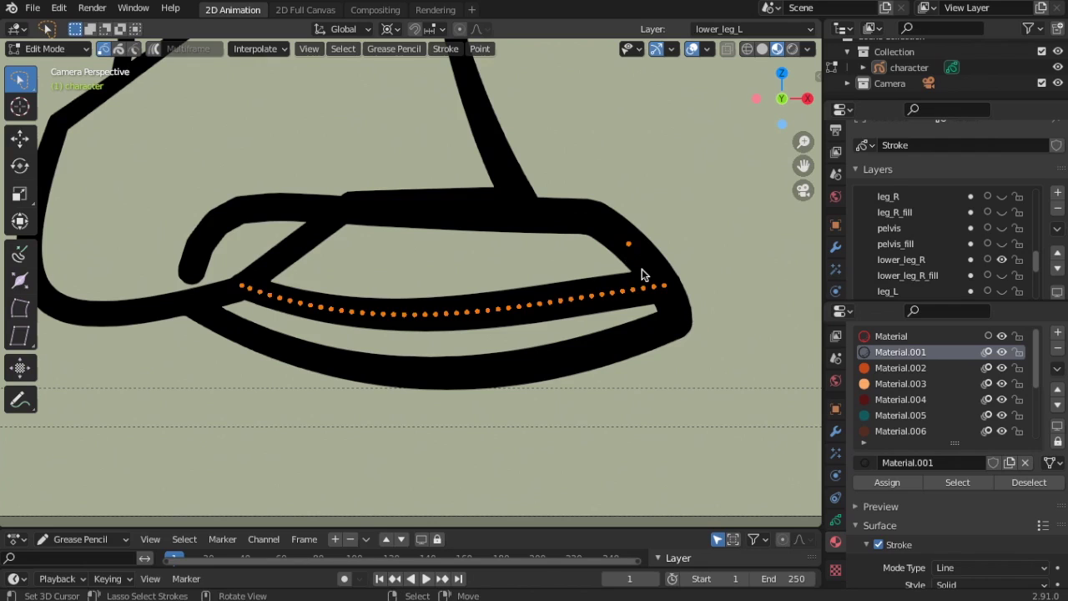
key("ctrl+l")
key("g")
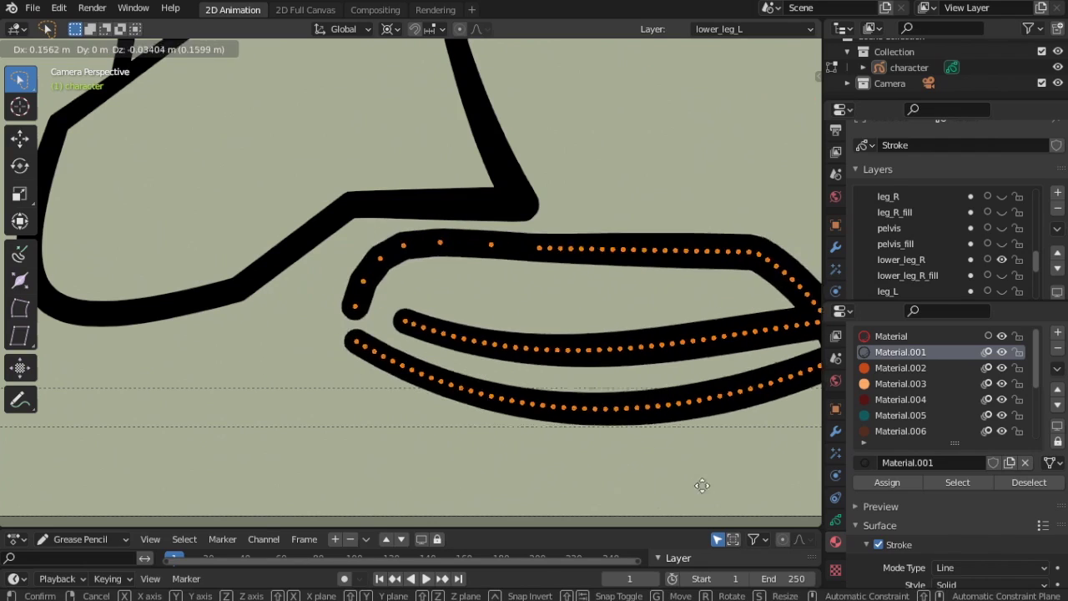
left_click(622, 482)
Close the shoe outline between the heel and sole end points and delete the excess point at that corner.
right_click_drag(309, 346, 304, 339)
right_click(311, 322)
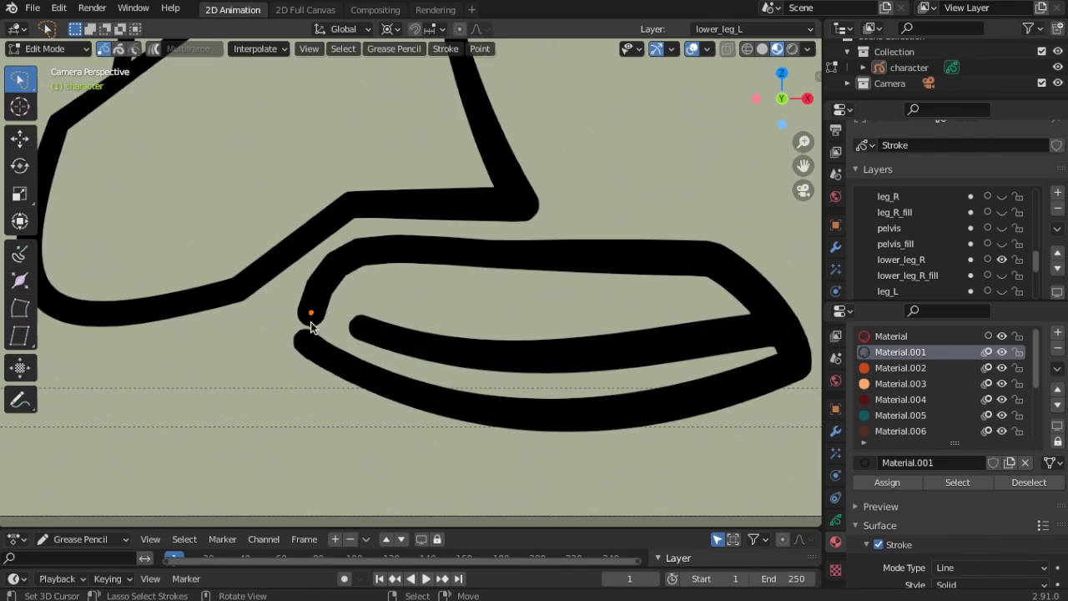
left_click(305, 341, "shift")
key("f")
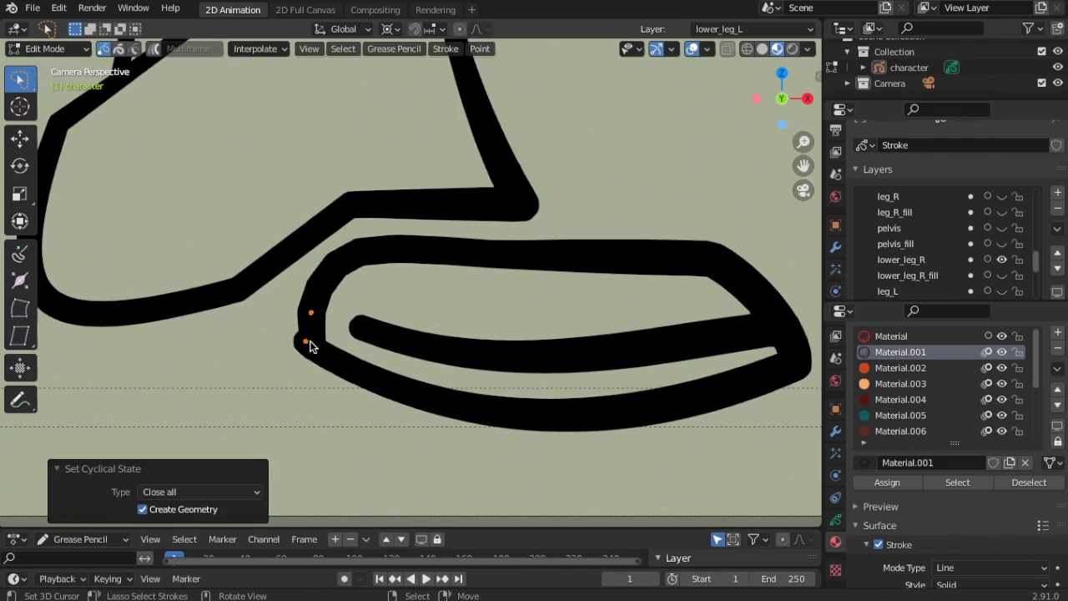
key("g")
left_click(269, 403)
key("x")
left_click(301, 394)
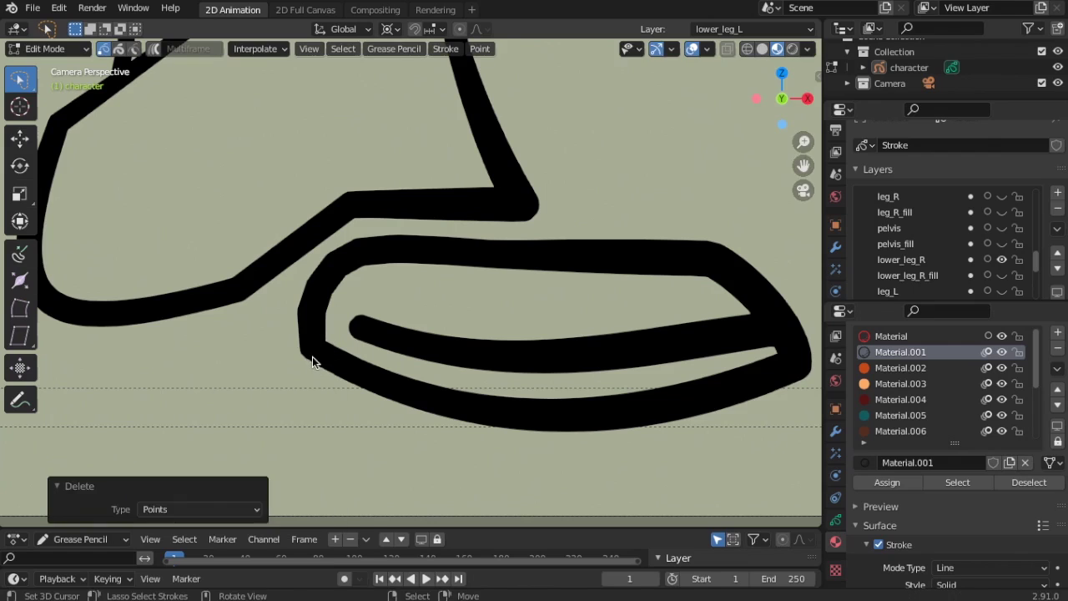
Delete the excess point at the shoe's heel corner, join the two open ends, and nudge the joint to round the outline.
right_click_drag(308, 358, 264, 349)
mouse_move(318, 355)
right_mouse_down()
mouse_move(286, 375)
mouse_move(298, 372)
right_mouse_up()
right_click_drag(278, 342, 322, 336)
right_click(309, 376)
key("x")
left_click(318, 370)
left_click(335, 367)
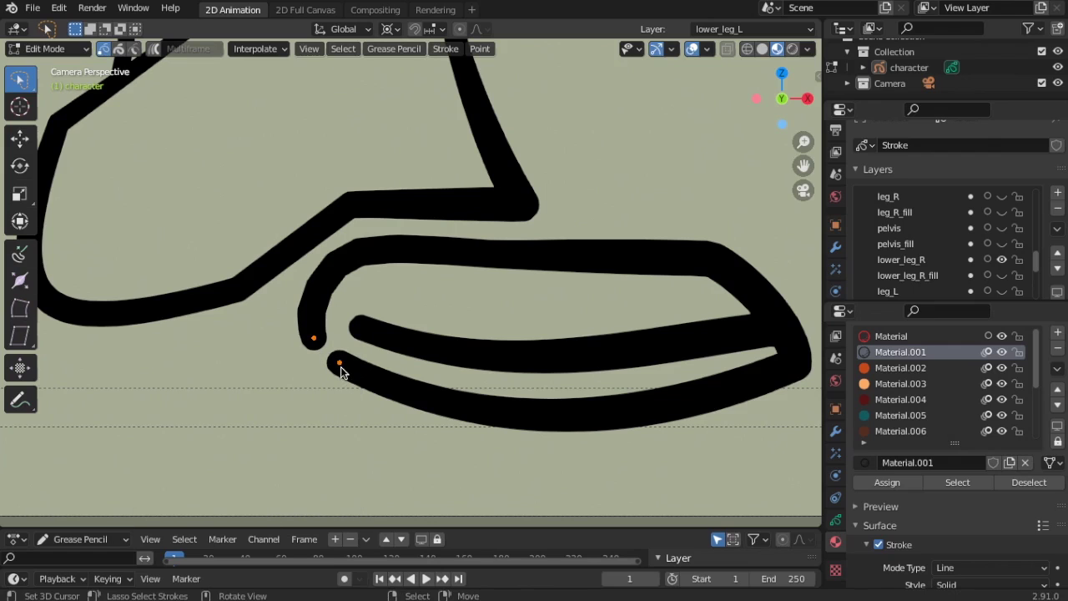
key("ctrl+j")
key("g")
left_click(334, 363)
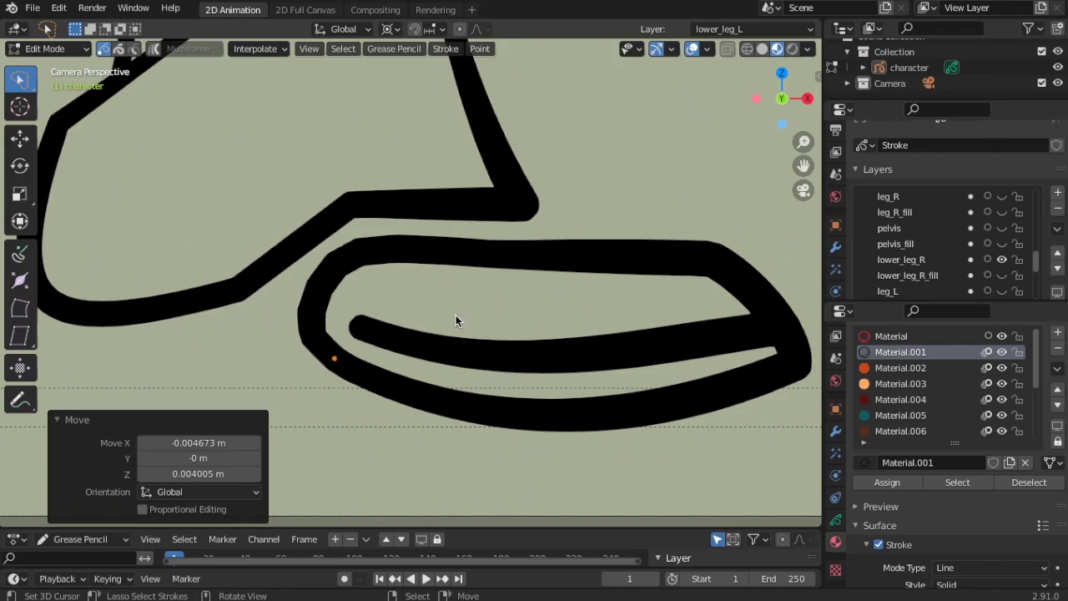
Show the lower_leg_R_fill layer and delete the leftover black shoe stroke and the old brown shoe fill.
scroll(455, 315, "down", 2)
left_click(1004, 432)
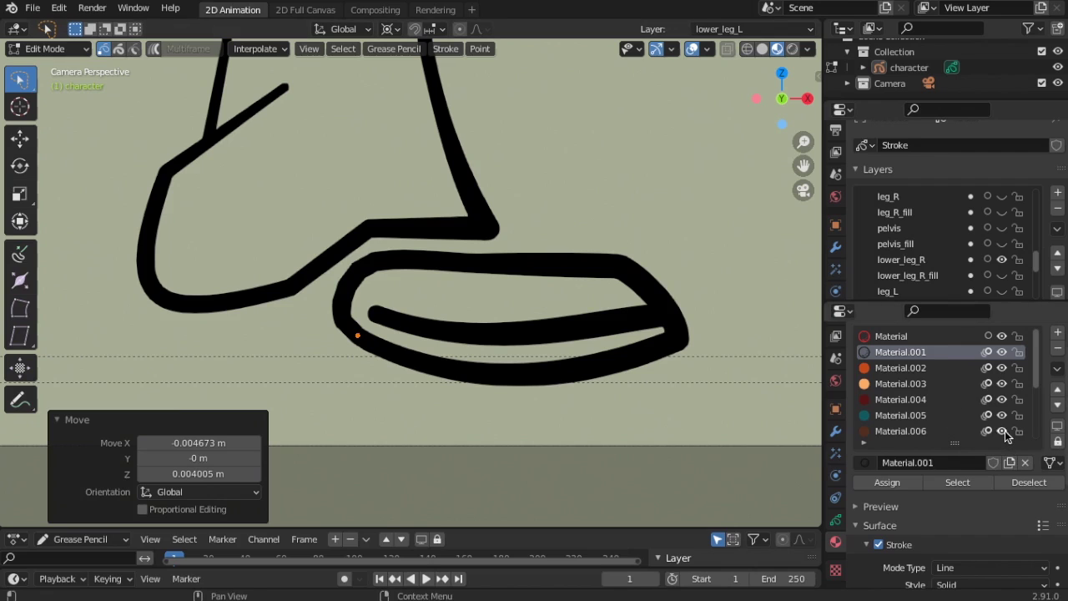
left_click(1001, 275)
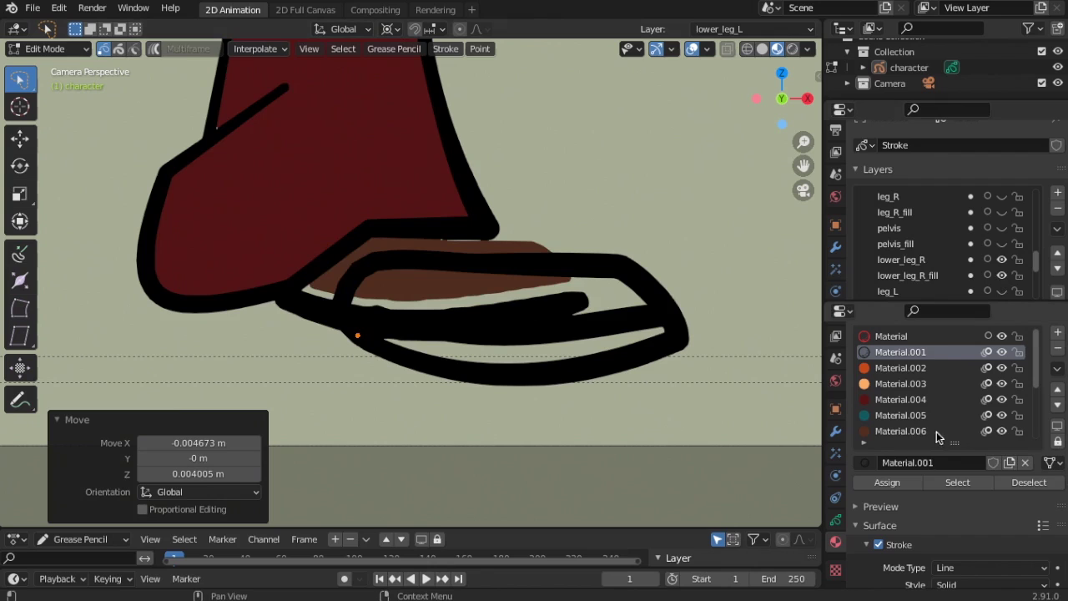
left_click(527, 323)
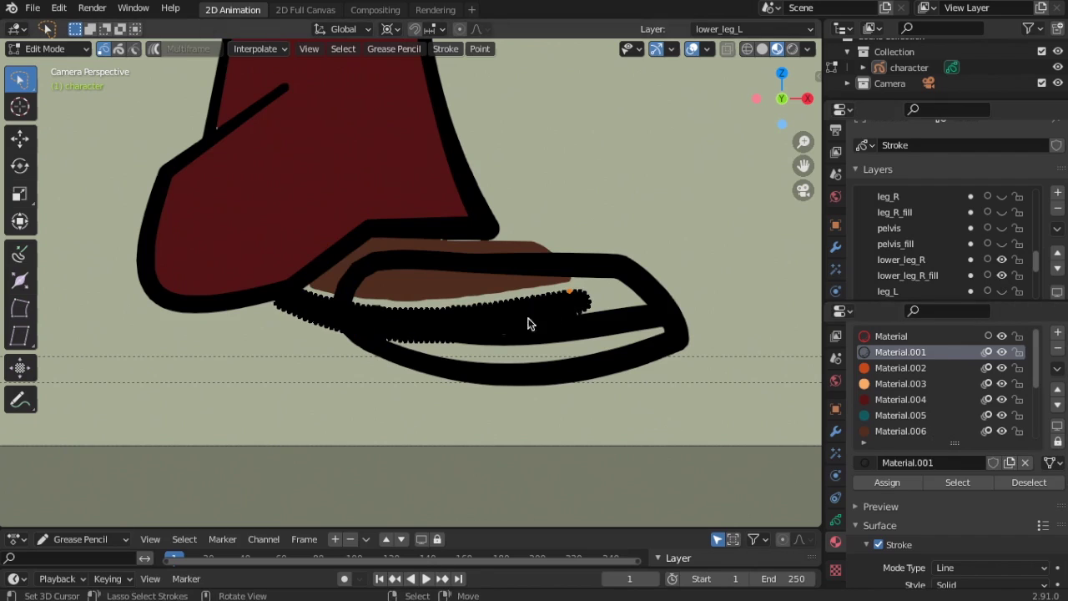
key("l")
key("x")
left_click(579, 317)
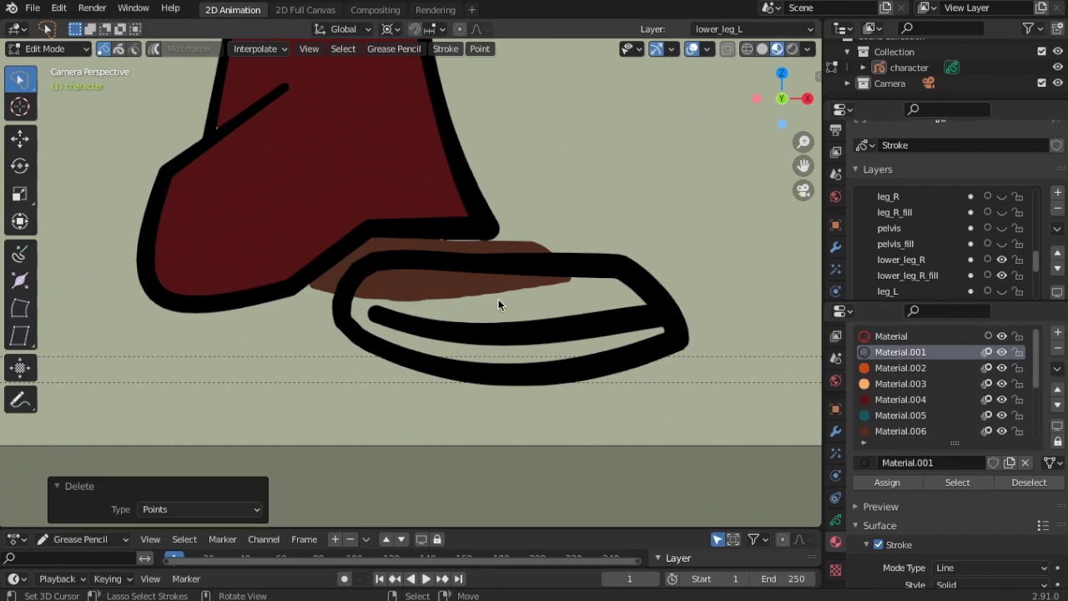
left_click(541, 311)
key("l")
key("x")
left_click(540, 311)
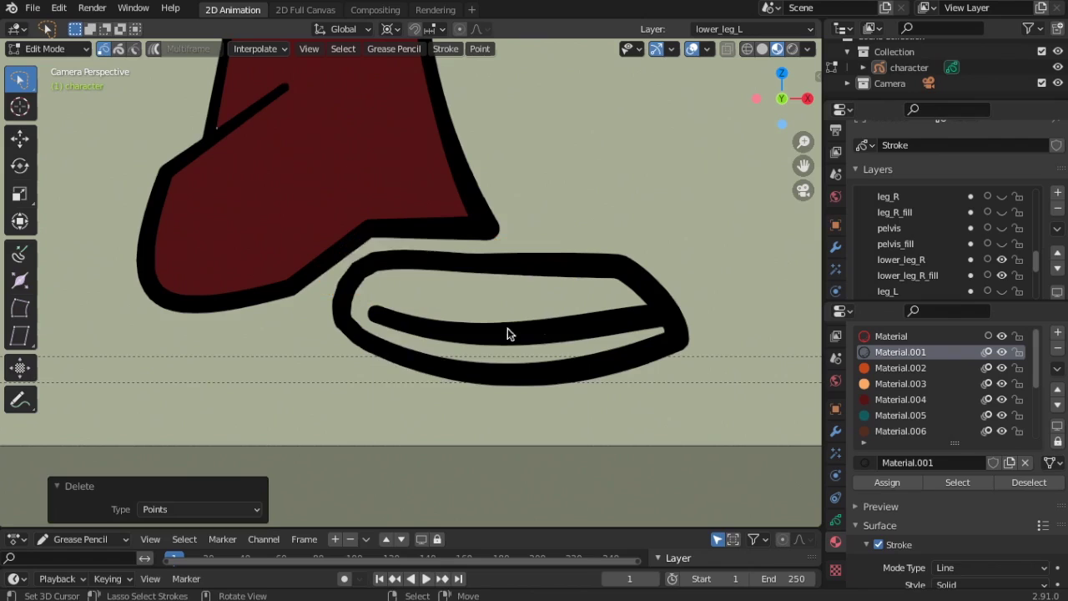
Add a new Grease Pencil layer named shoe_R and place it directly below lower_leg_R_fill.
scroll(541, 342, "down", 2)
scroll(541, 342, "up", 2)
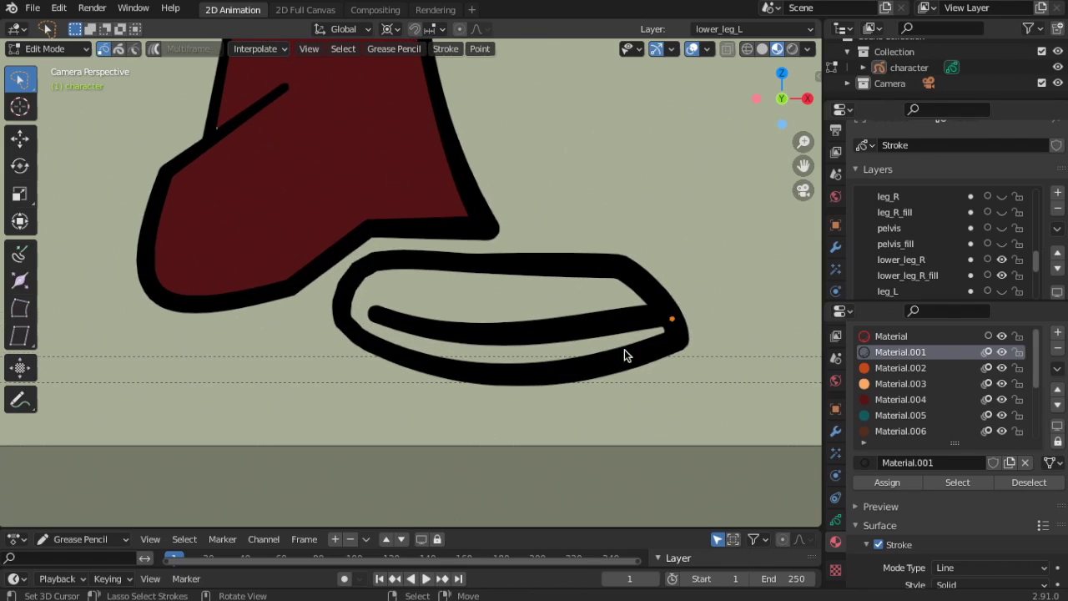
scroll(547, 321, "down", 3)
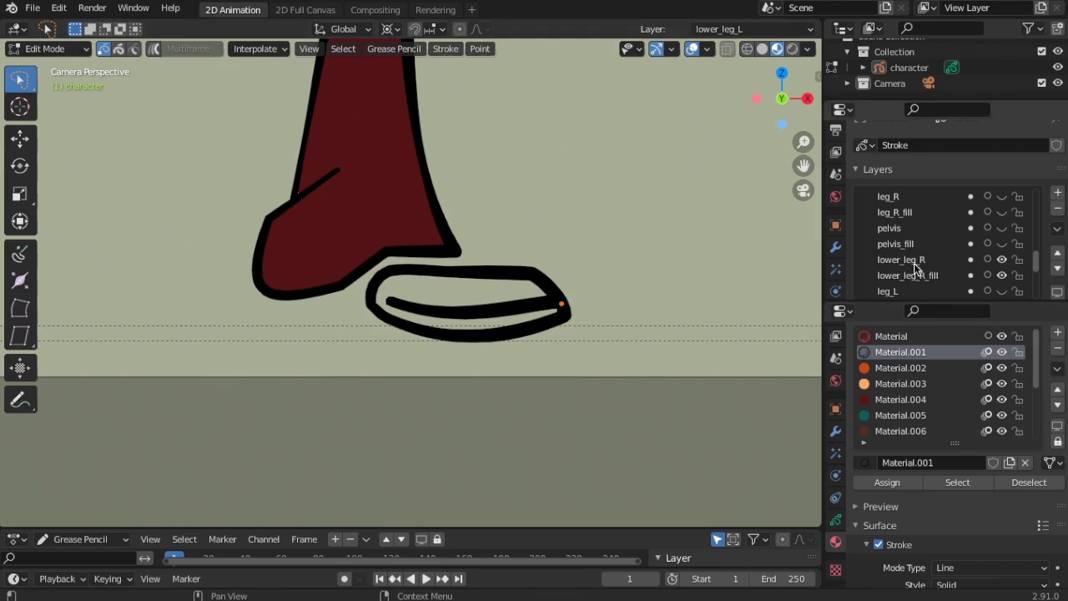
scroll(575, 267, "down", 3)
scroll(575, 267, "up", 3)
scroll(960, 246, "down", 5)
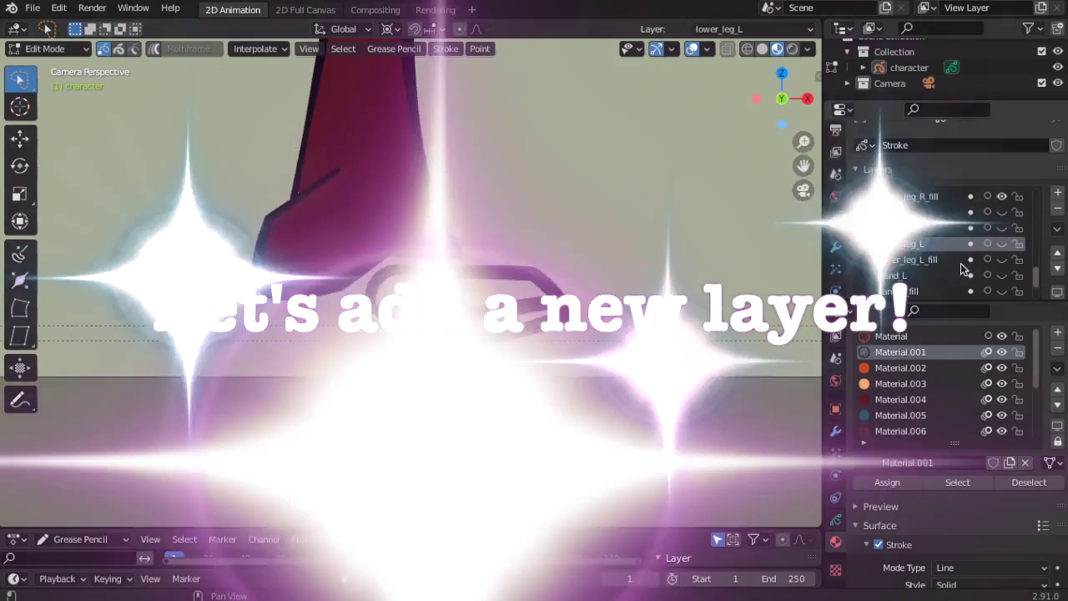
scroll(1008, 249, "up", 2)
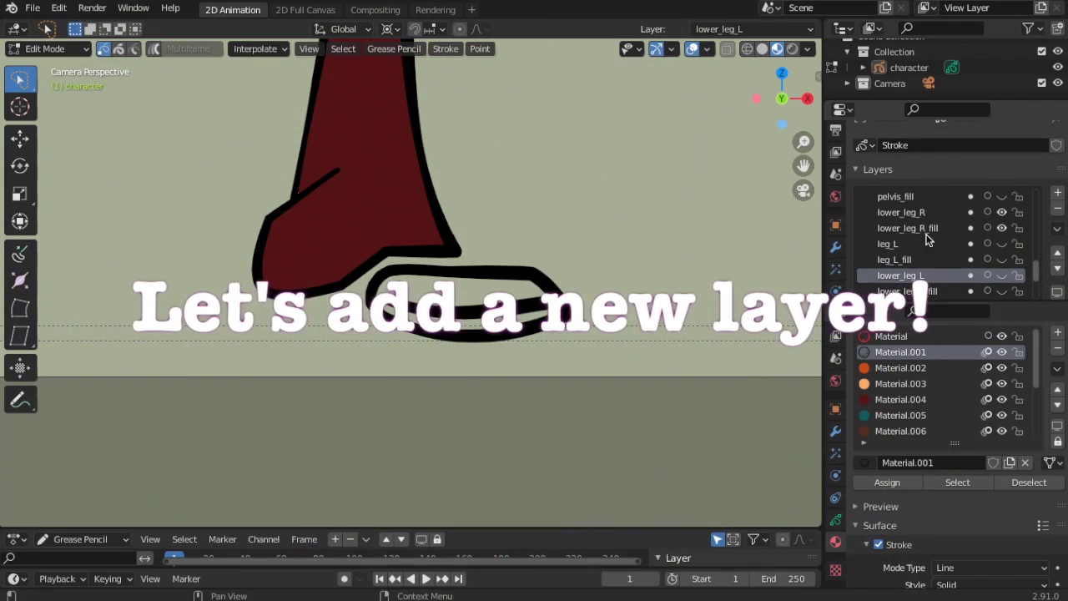
left_click(1058, 192)
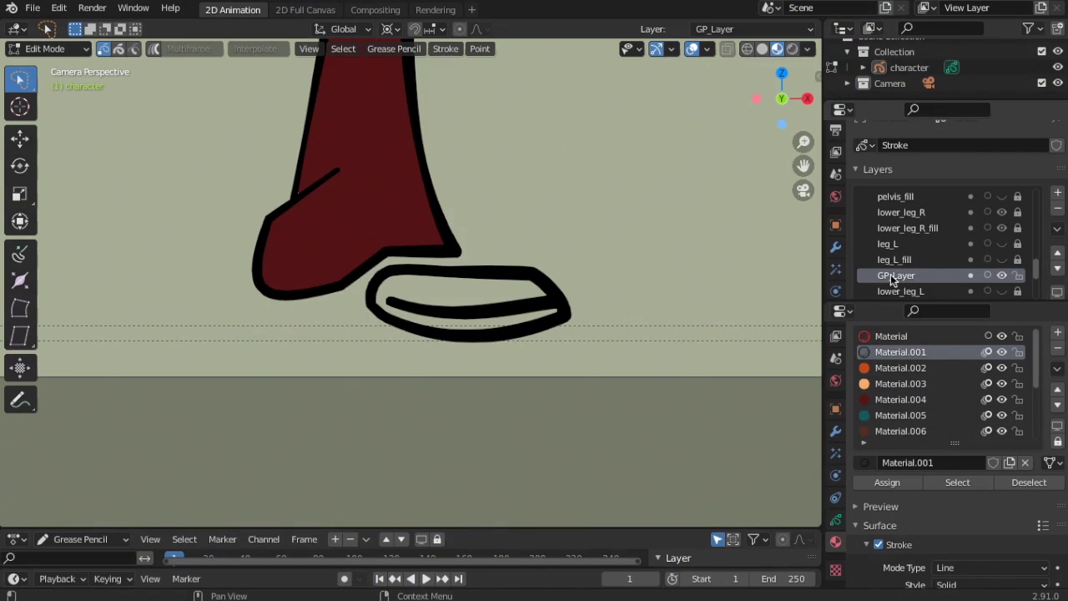
left_click(1057, 252)
left_click(1057, 252)
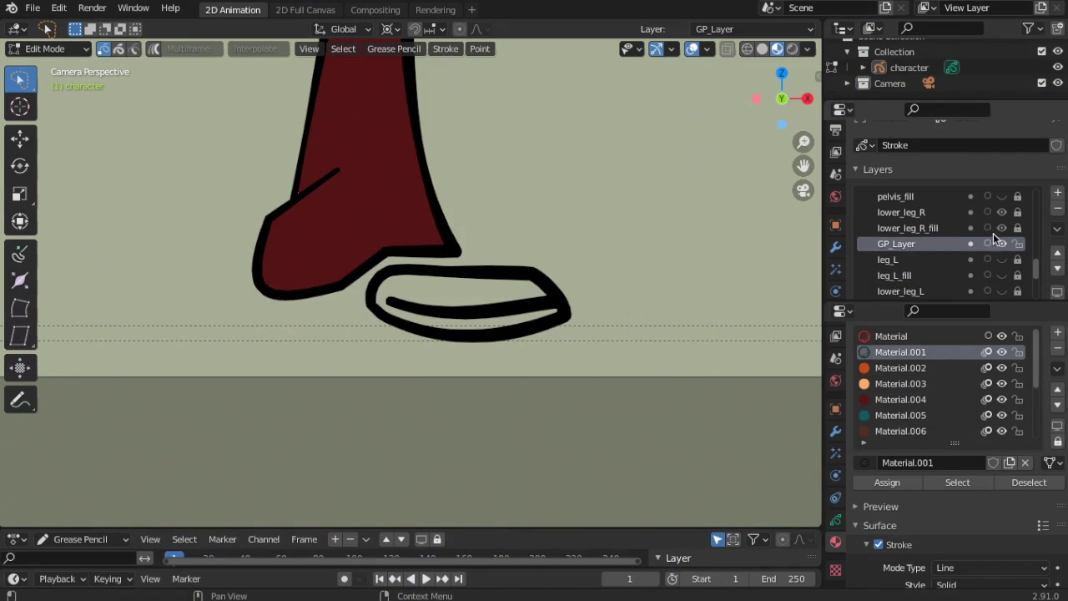
double_click(910, 245)
type("shoe_R")
key("Return")
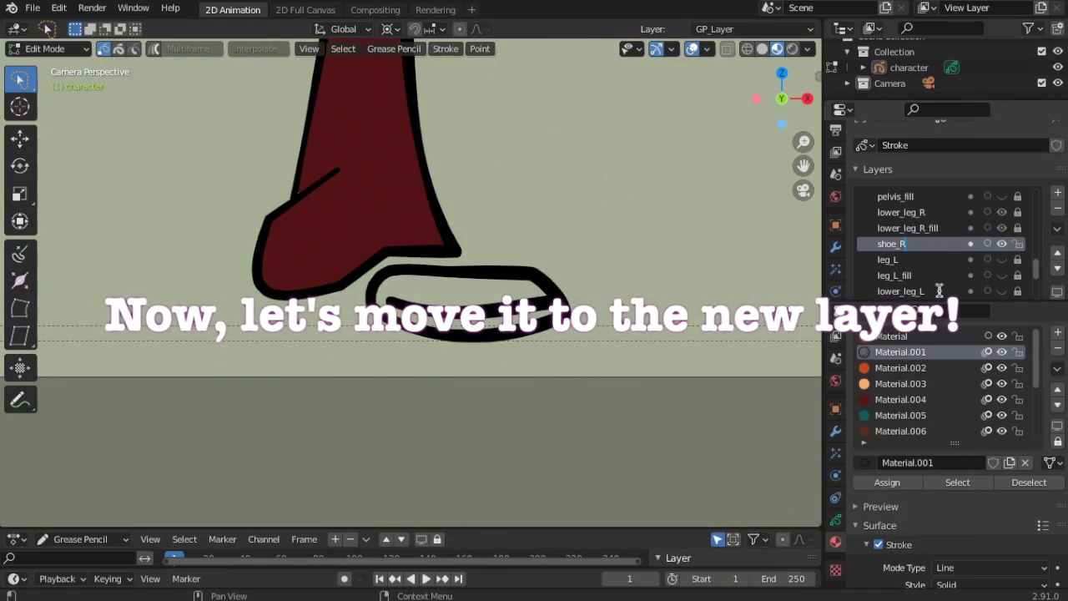
Select the shoe outline and inner stroke on lower_leg_R, move them to the shoe_R layer, and check by toggling that layer's visibility.
left_click(1009, 229)
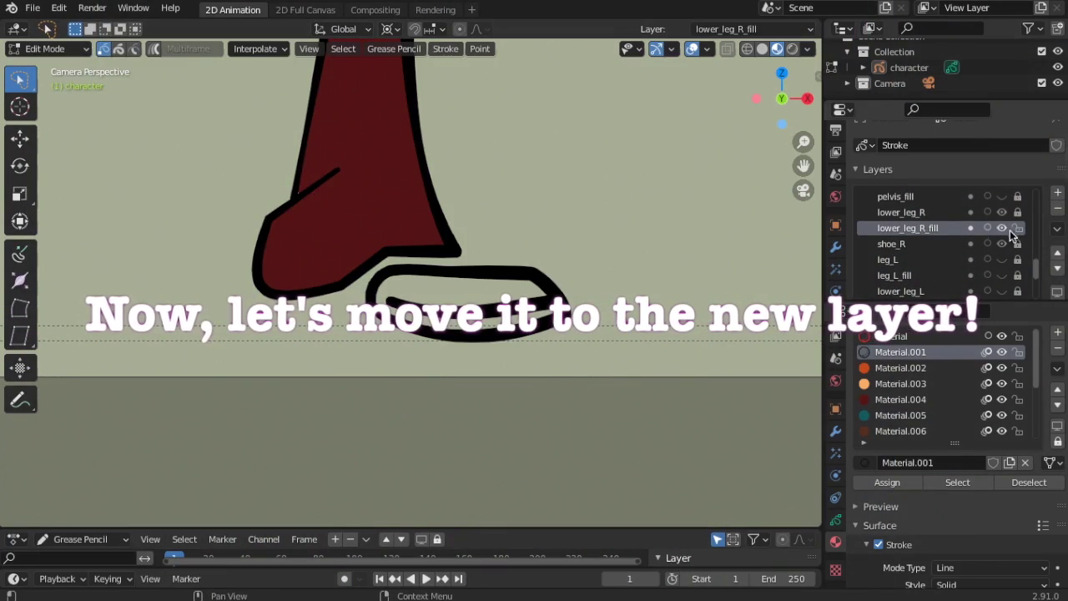
left_click(977, 212)
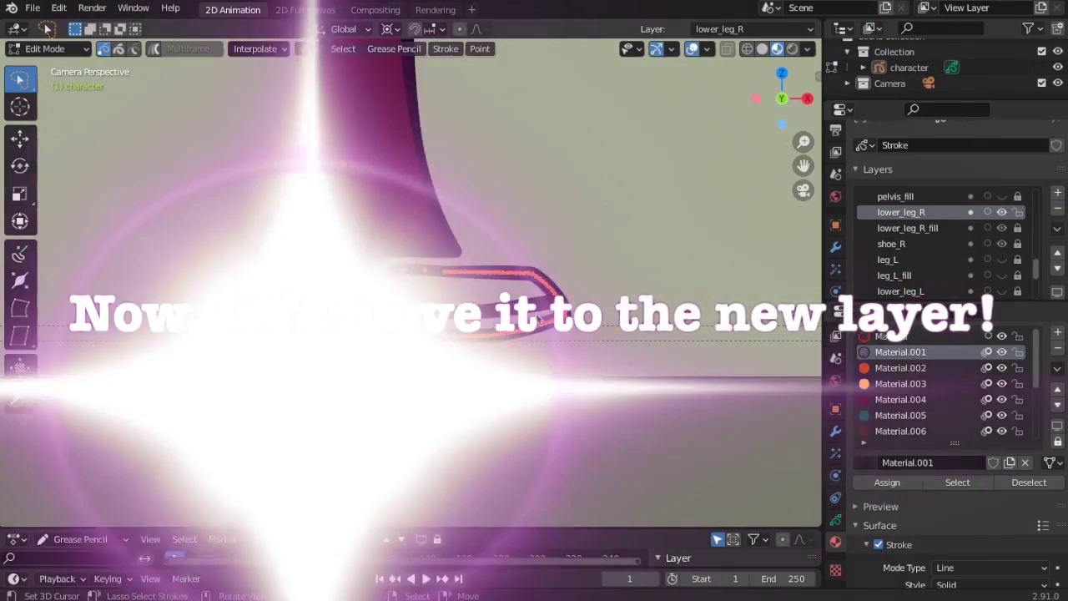
left_click(518, 308)
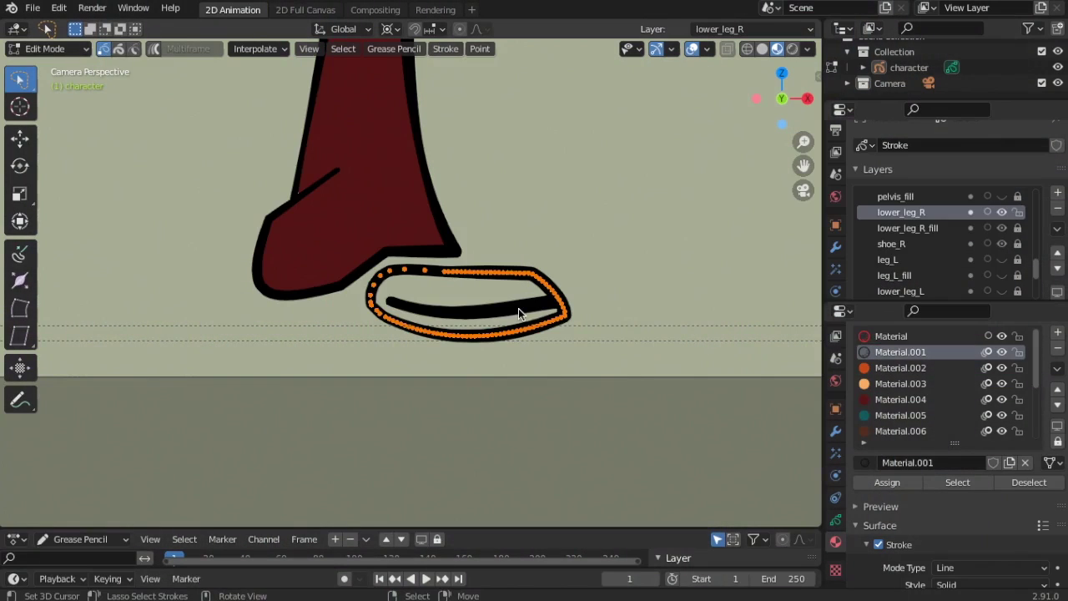
left_click(446, 48)
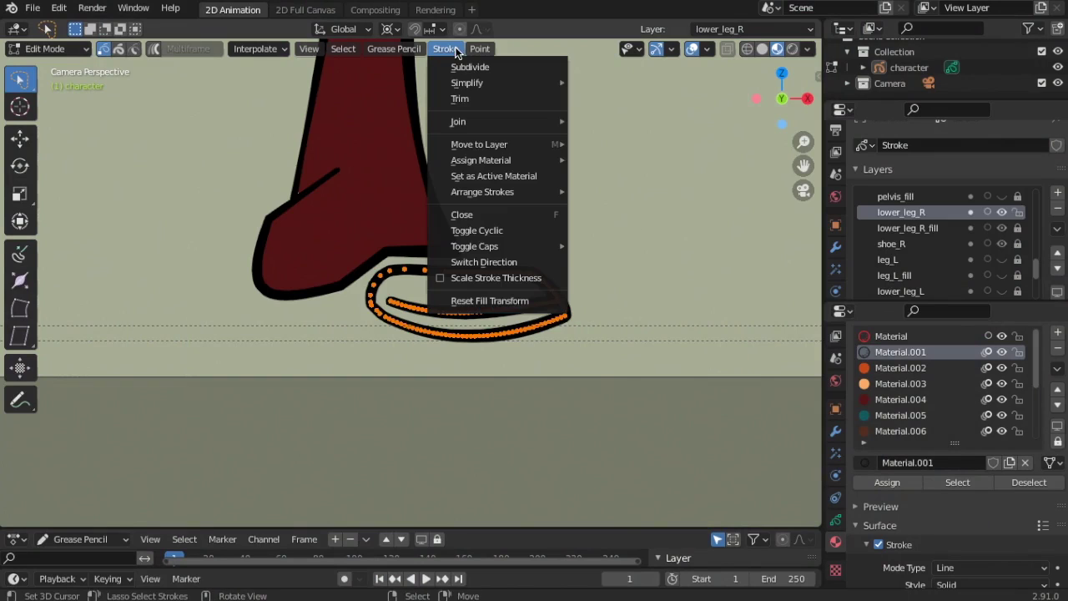
mouse_move(481, 150)
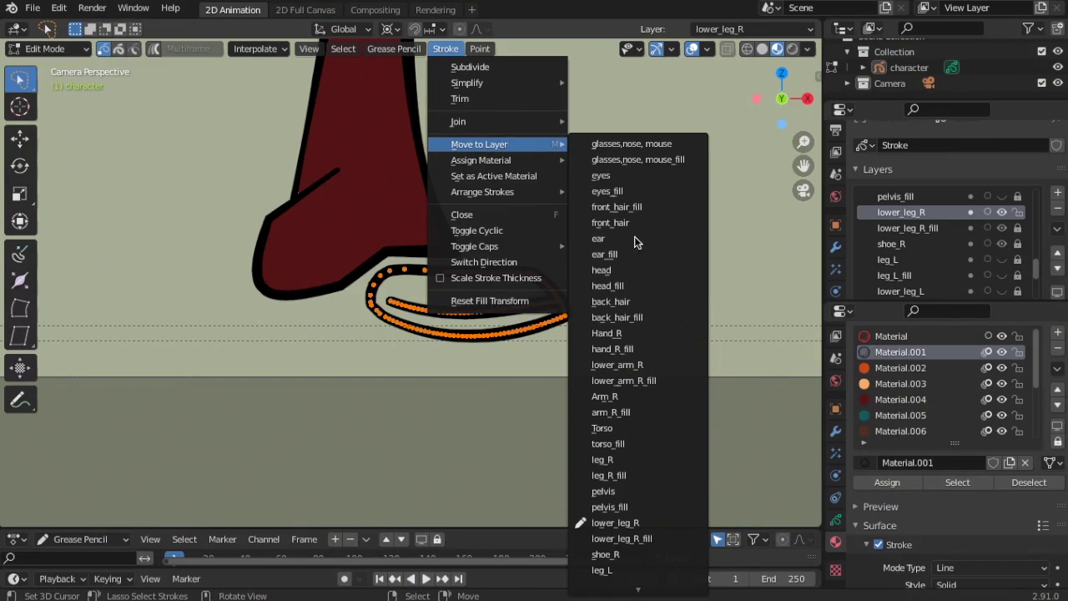
mouse_move(609, 572)
left_click(615, 498)
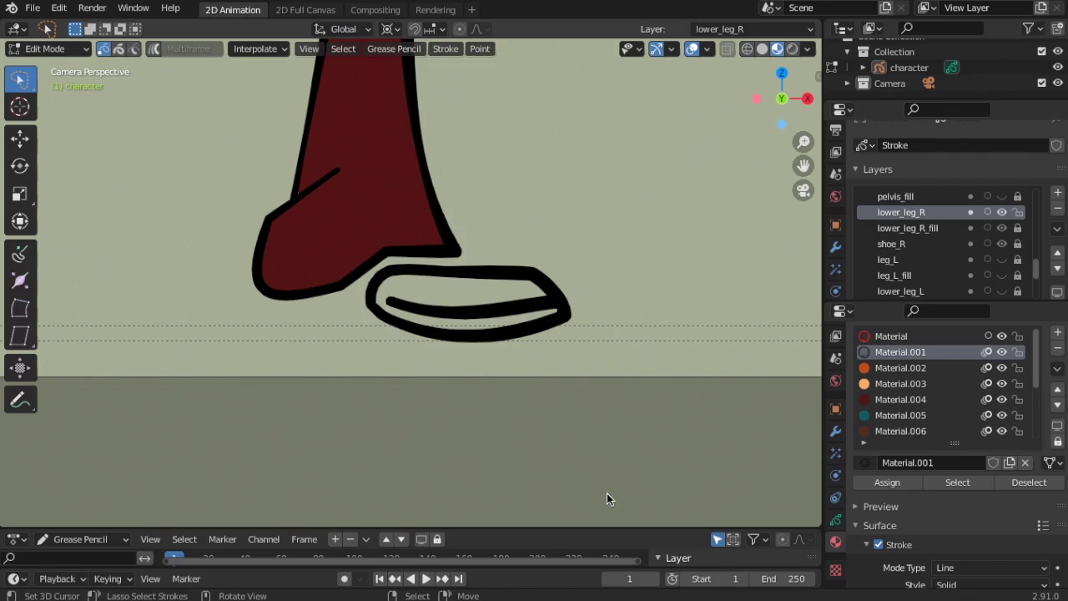
left_click(1002, 244)
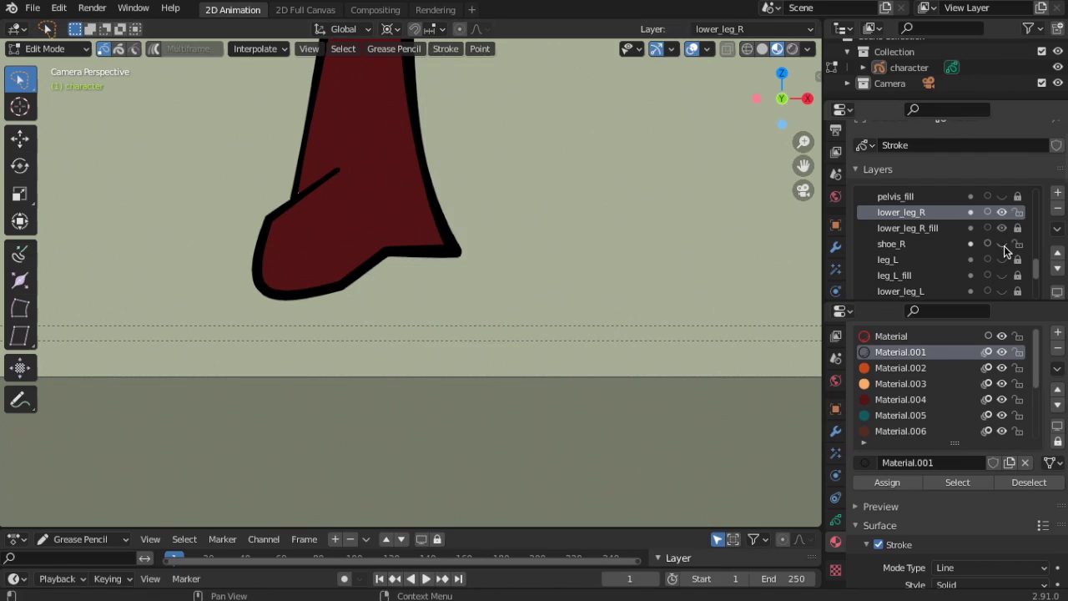
left_click(1002, 243)
Add a new layer named shoe_R_Fill and place it directly below shoe_R.
left_click(958, 242)
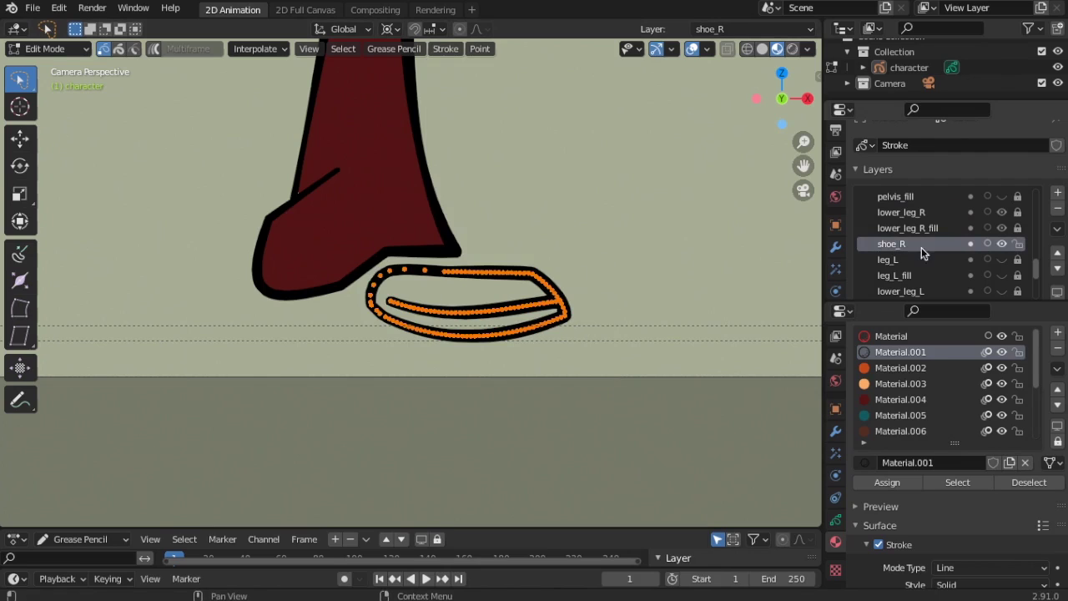
left_click(1056, 197)
left_click_drag(894, 246, 901, 262)
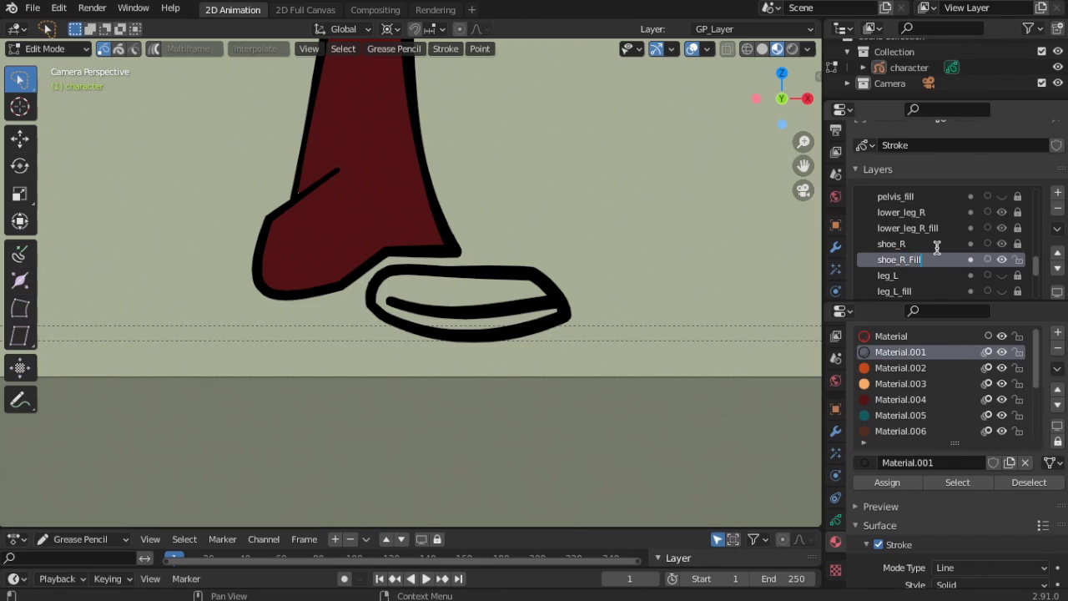
key("Return")
Fill the shoe outline with Material.006 on the shoe_R_Fill layer using the Fill tool in Draw mode.
scroll(878, 408, "down", 3)
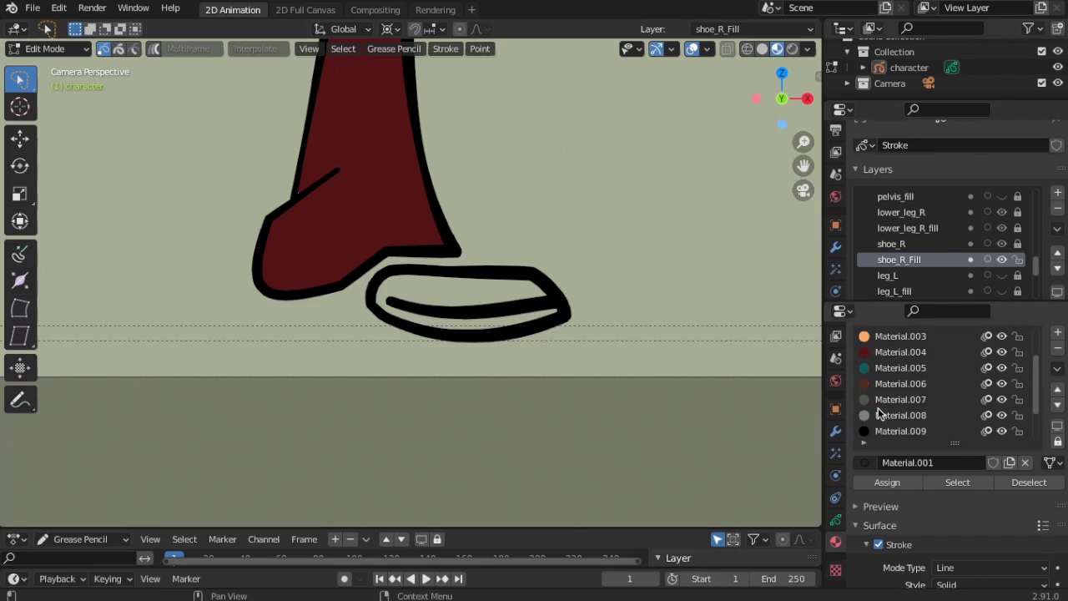
left_click(901, 383)
left_click(50, 48)
left_click(39, 119)
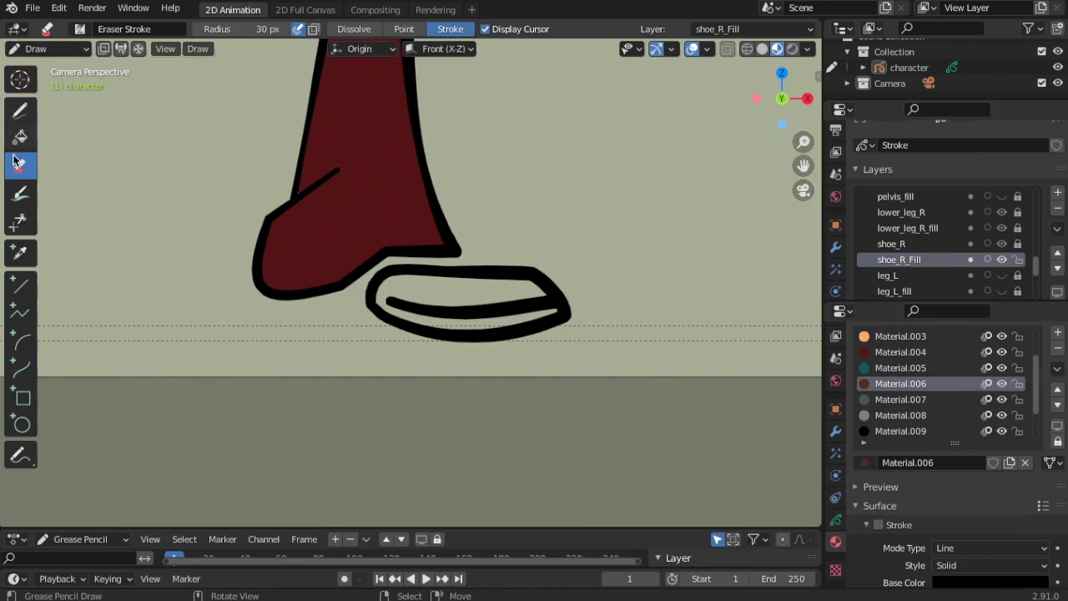
left_click(20, 136)
left_click(469, 291)
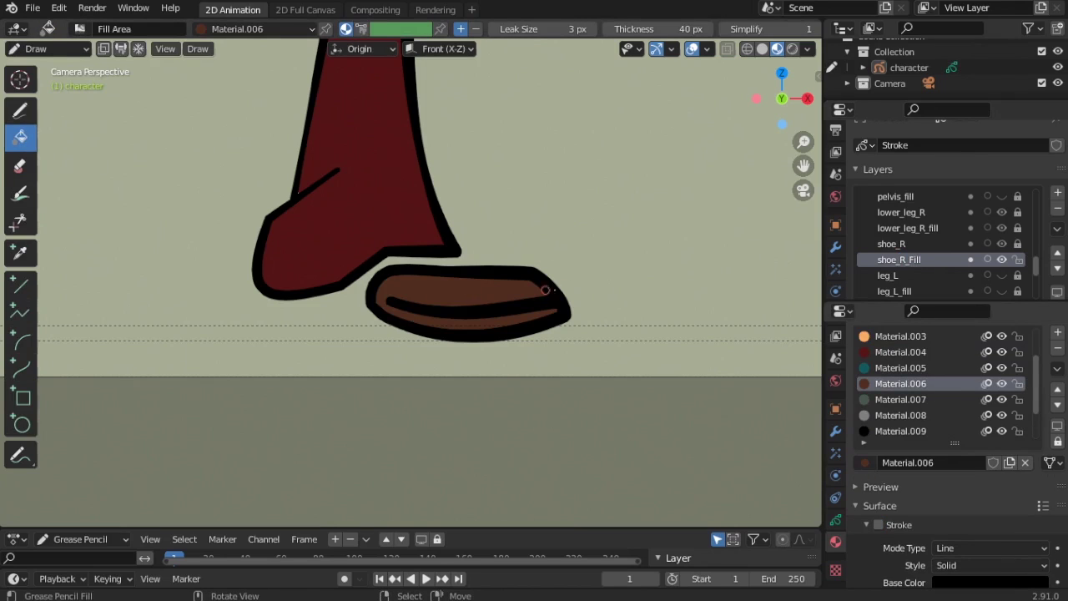
Unlock the shoe_R layer and return to Edit Mode.
left_click(1017, 244)
left_click(69, 50)
left_click(45, 83)
scroll(584, 309, "down", 2)
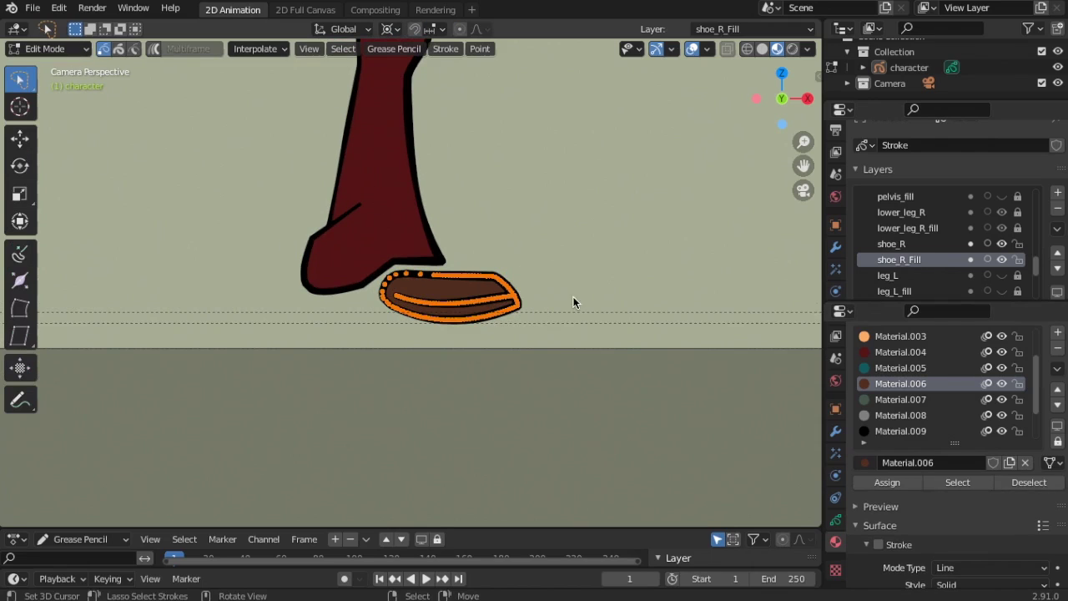
Temporarily show the left leg layers and toggle shoe_R_Fill to compare the left shoe with the right one.
scroll(978, 273, "down", 3)
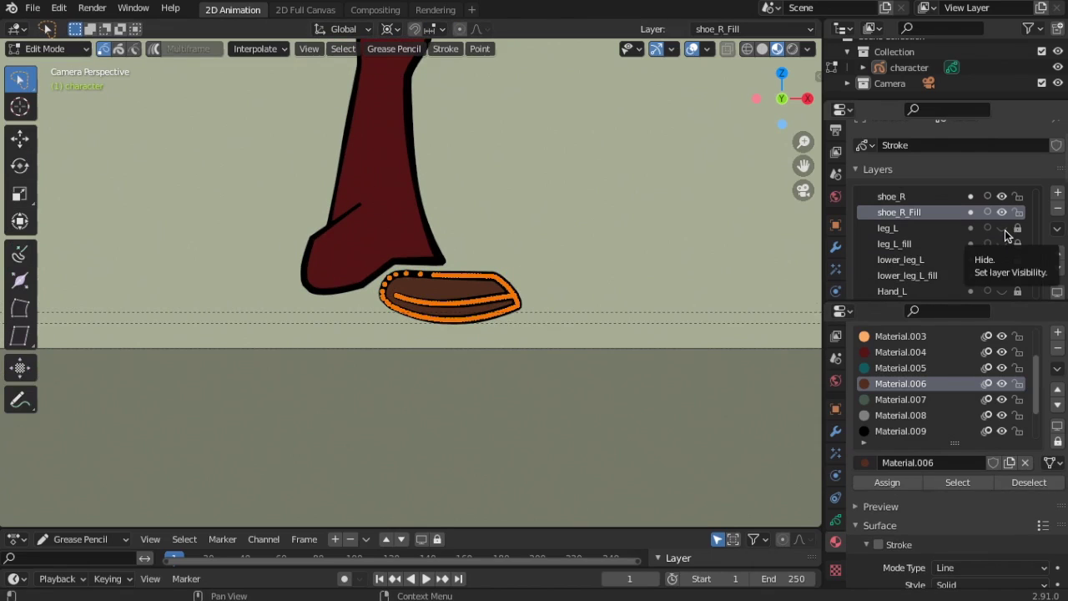
left_click_drag(1004, 229, 1001, 259)
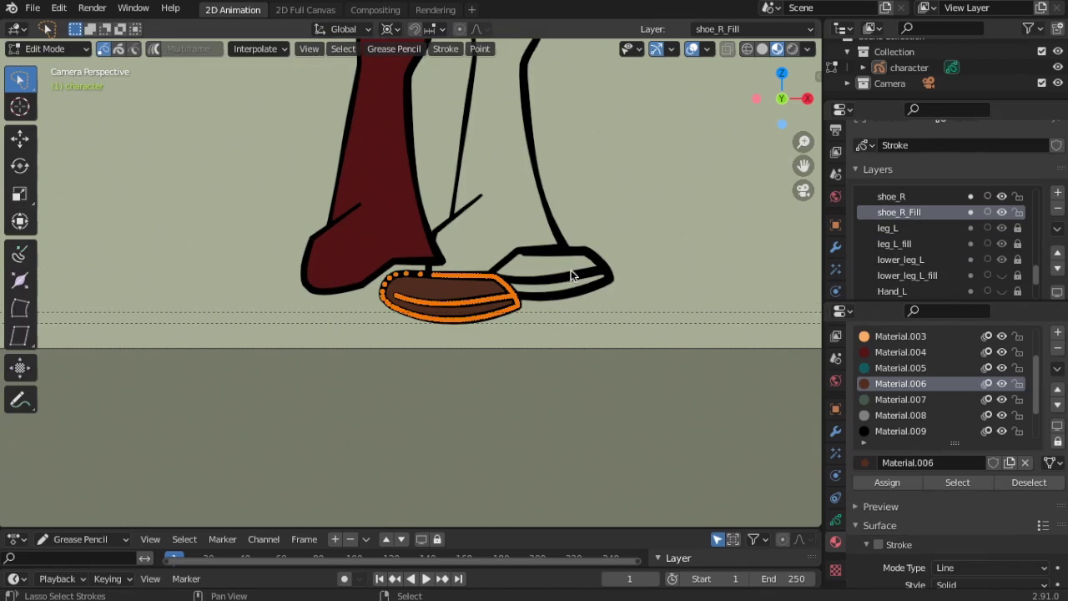
left_click(1002, 213)
scroll(998, 223, "up", 3)
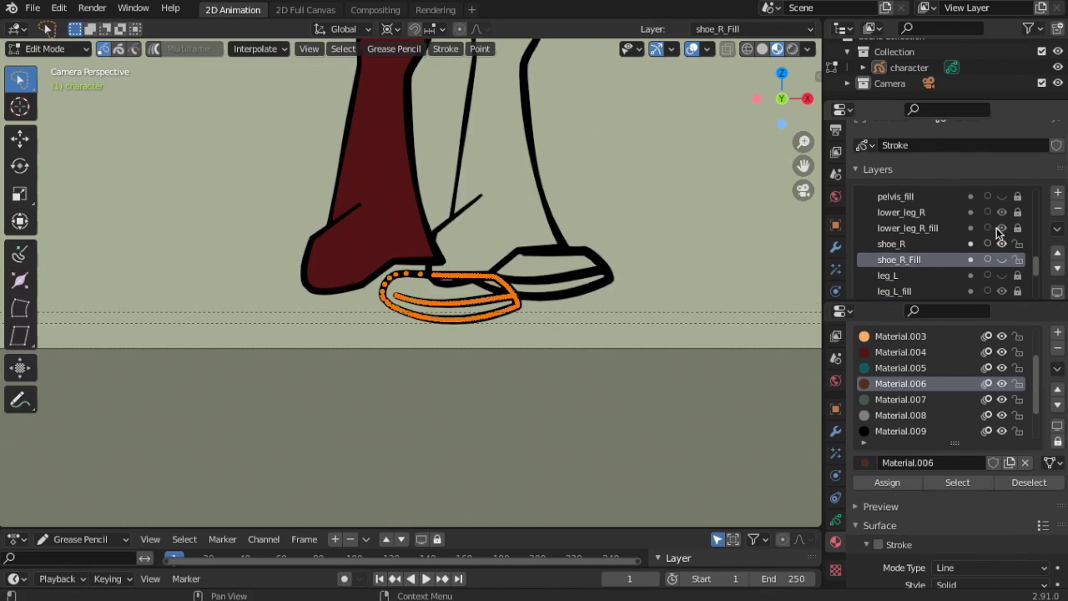
left_click(1001, 259)
scroll(1003, 234, "down", 2)
left_click_drag(1001, 258, 996, 272)
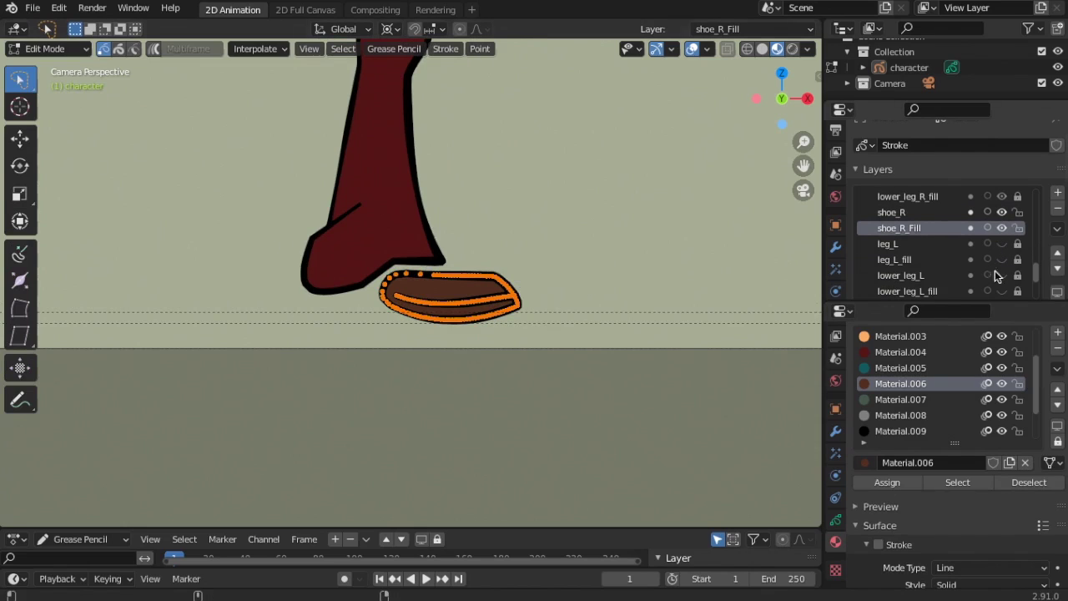
scroll(579, 303, "up", 4)
scroll(579, 308, "down", 3)
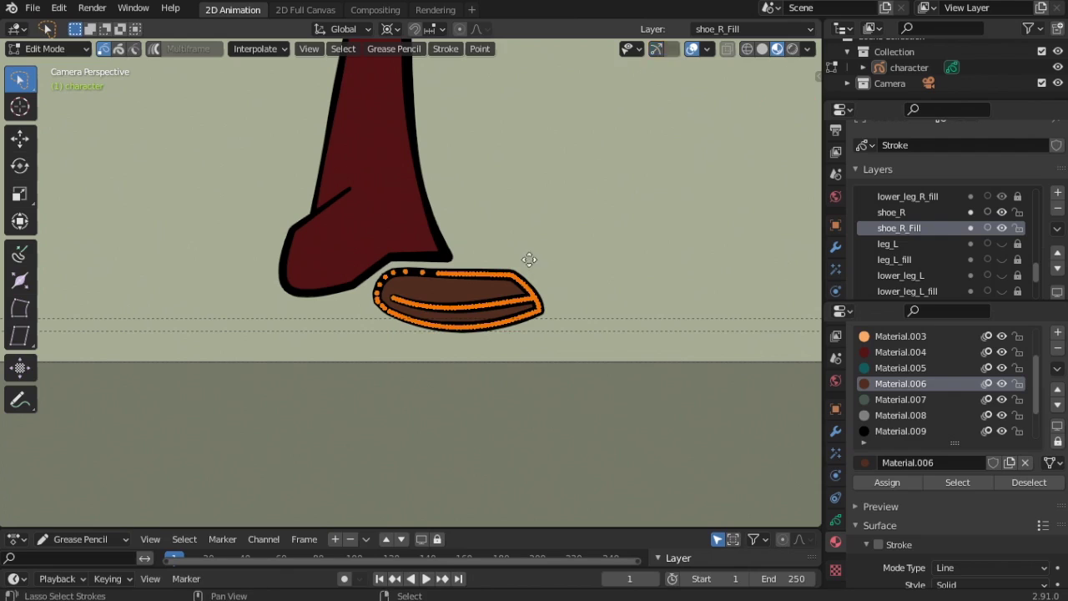
Duplicate the right shoe's outline strokes and place the copy about 0.55 m along X and 0.33 m up in Z.
key("g")
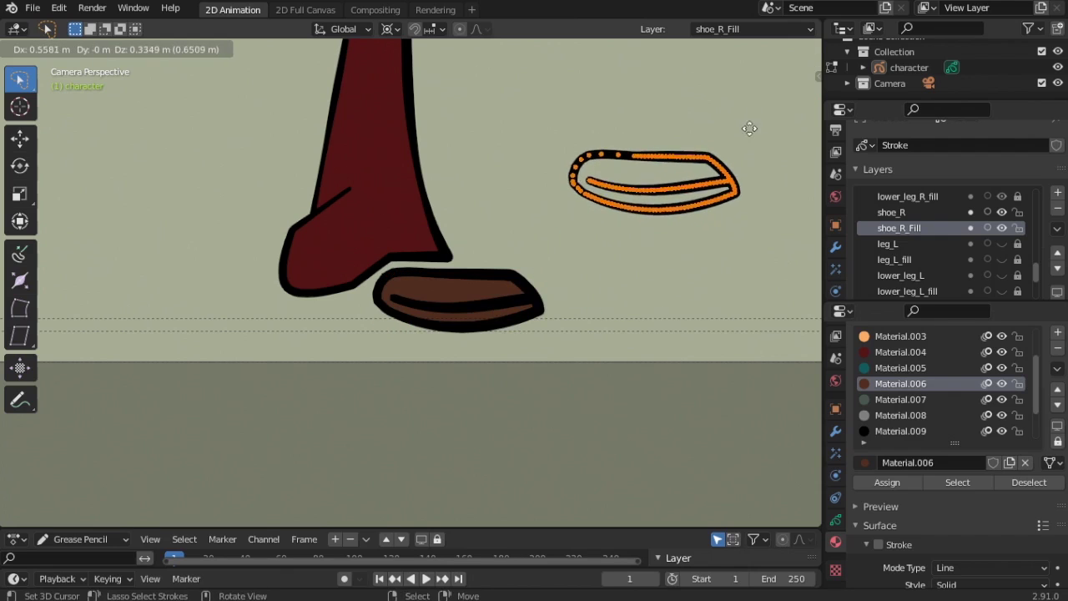
left_click(745, 138)
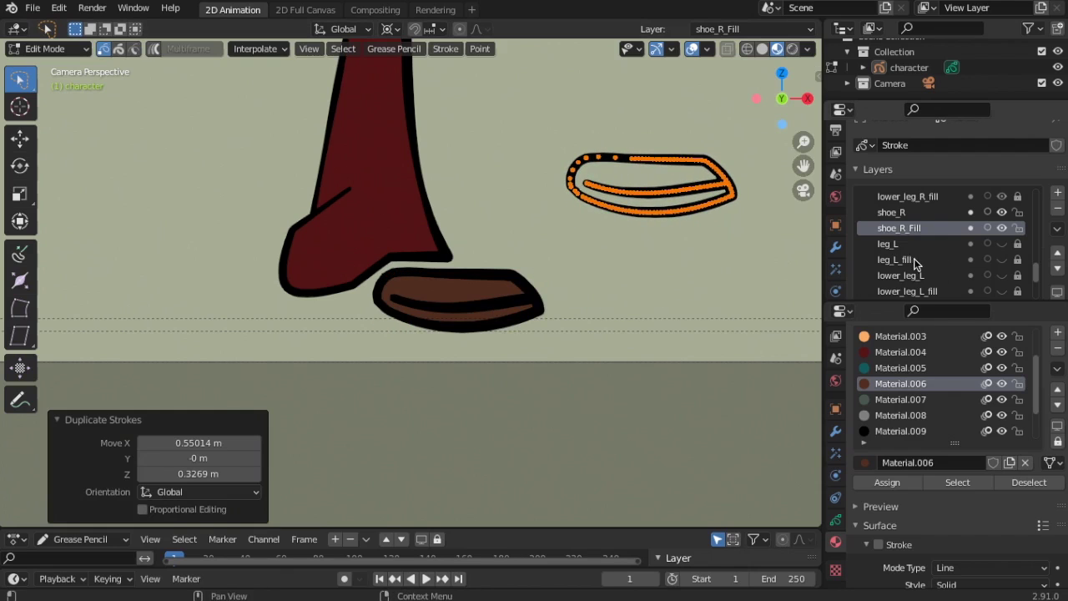
scroll(915, 263, "down", 4)
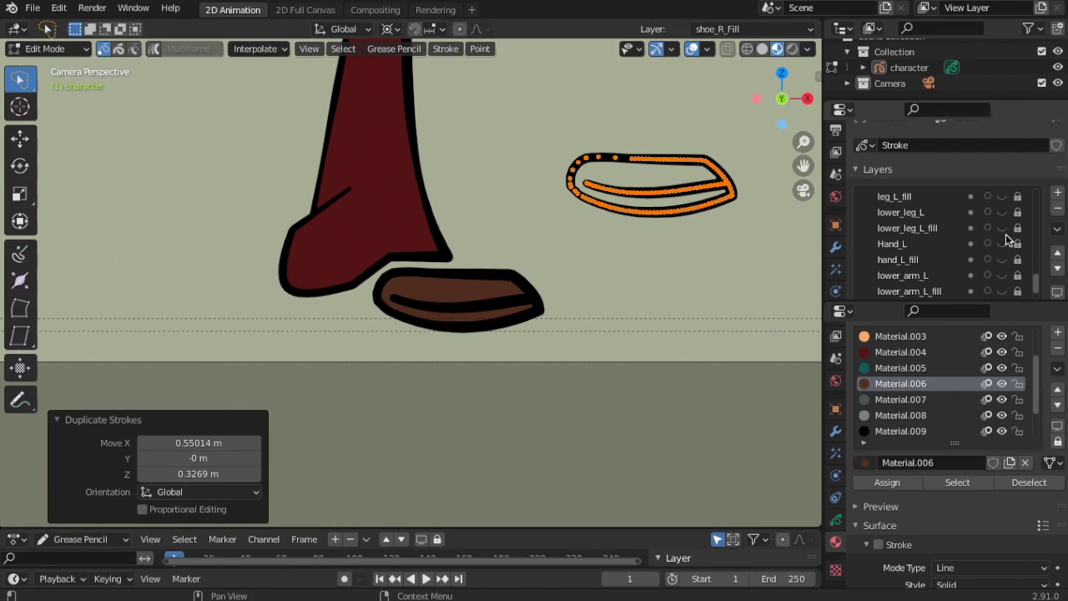
Add a new layer directly below lower_leg_L_fill and name it shoe_L.
left_click(907, 229)
left_click(1057, 194)
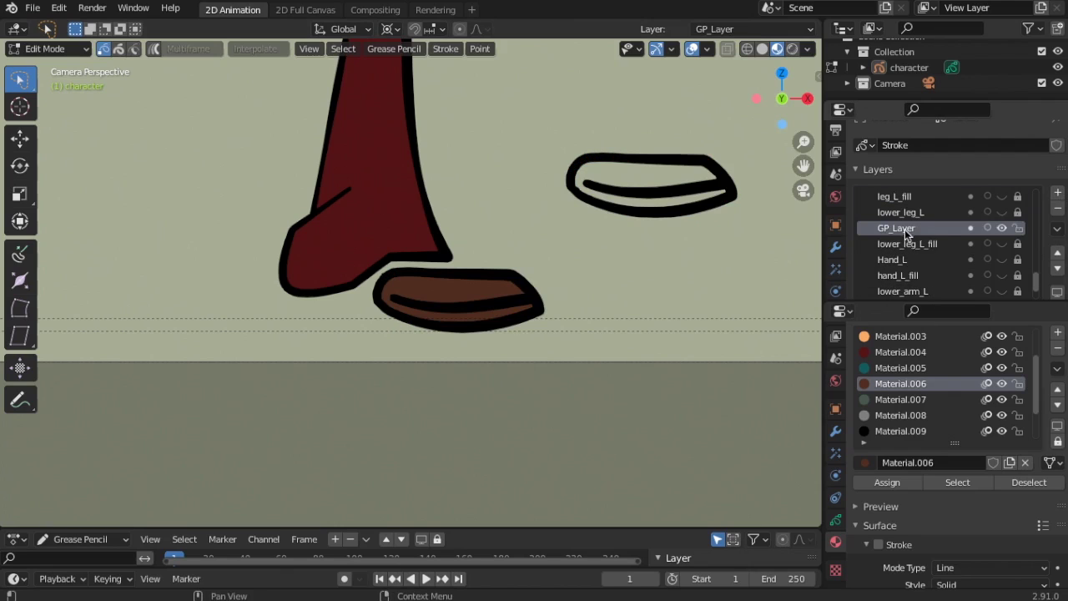
double_click(896, 228)
left_click(1058, 269)
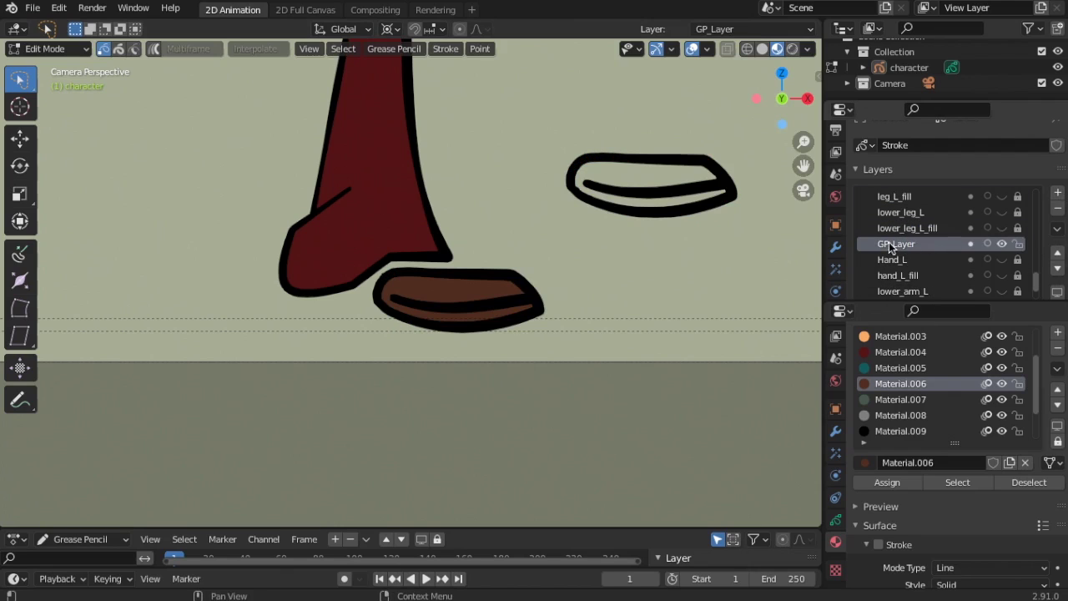
double_click(934, 245)
key("Return")
Make shoe_R the active layer and move the selected duplicate shoe strokes to the shoe_L layer.
scroll(947, 243, "up", 3)
scroll(904, 242, "up", 1)
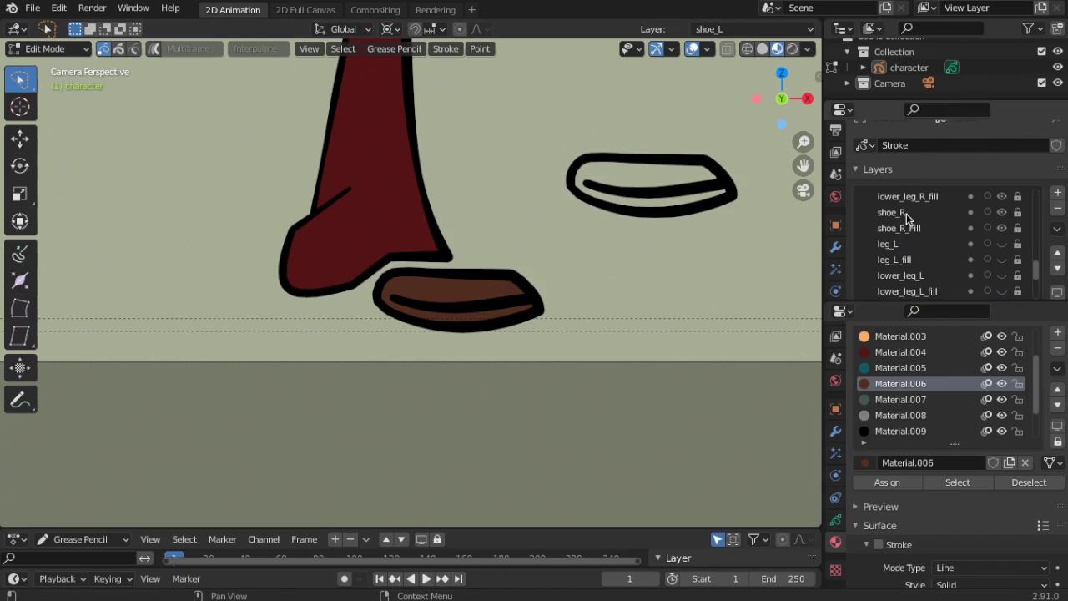
left_click(906, 213)
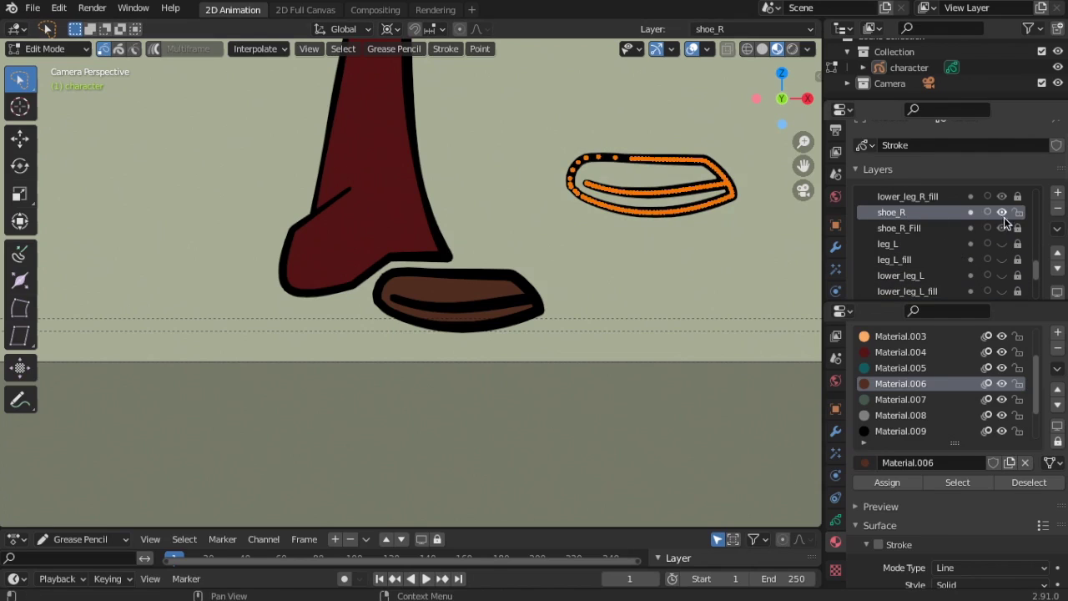
left_click(453, 50)
mouse_move(488, 148)
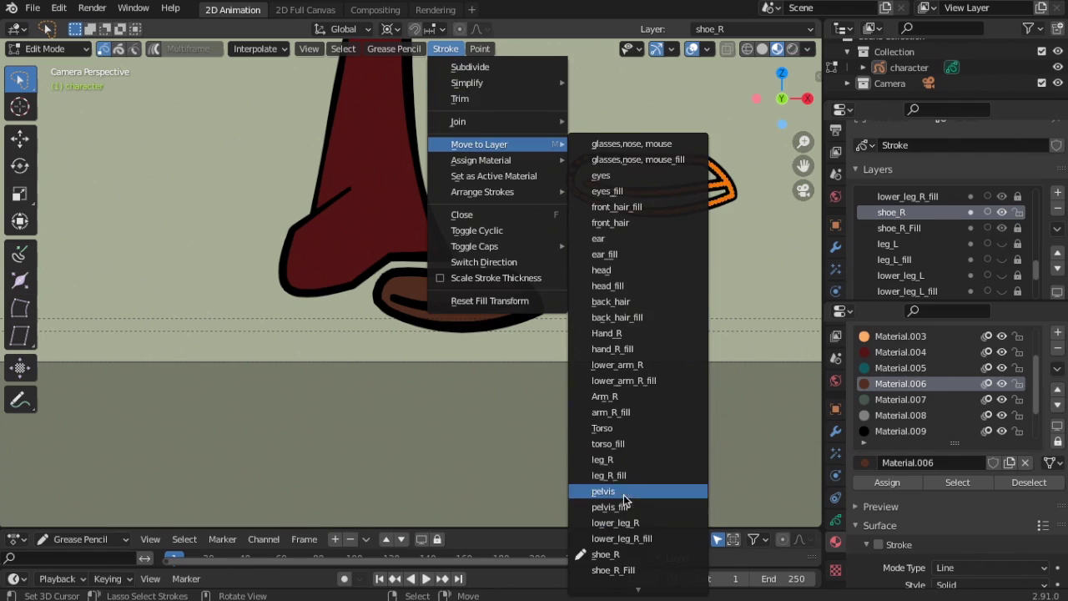
mouse_move(642, 589)
left_click(605, 470)
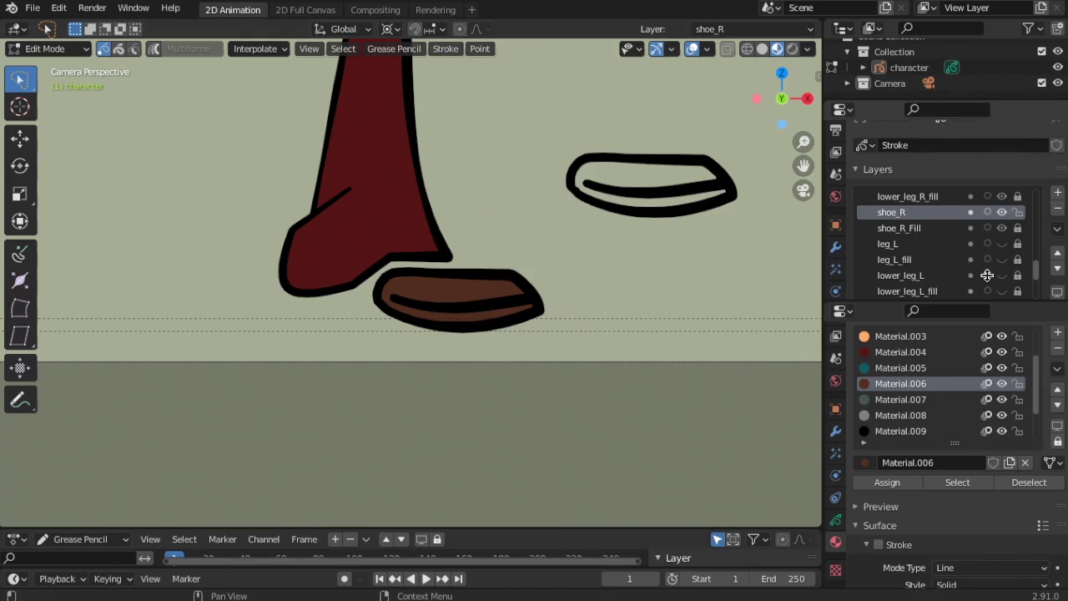
Toggle the visibility of shoe_R and shoe_L to check which shoe outline each layer holds.
left_click(1002, 212)
left_click(1003, 212)
scroll(946, 249, "down", 5)
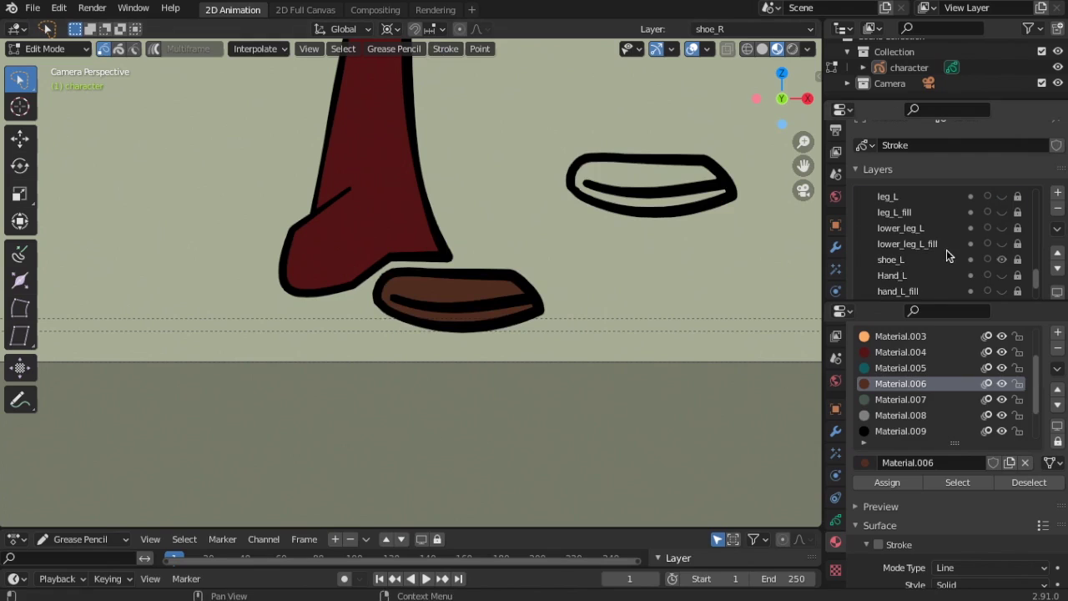
left_click(1002, 228)
left_click(1003, 228)
Add a new layer directly below shoe_L and name it shoe_L_Fill.
left_click(952, 228)
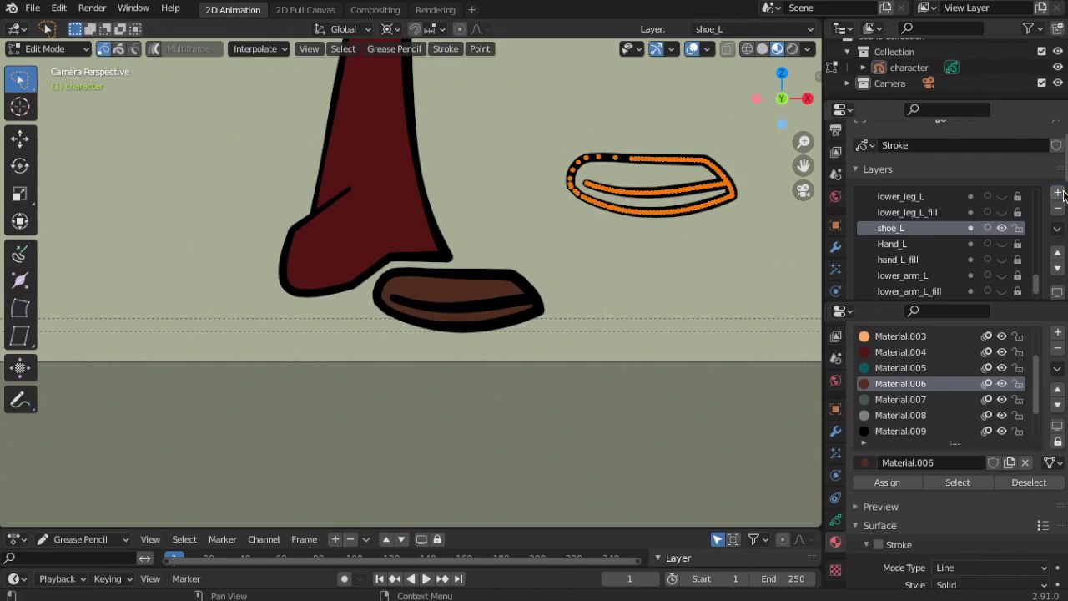
left_click(1057, 192)
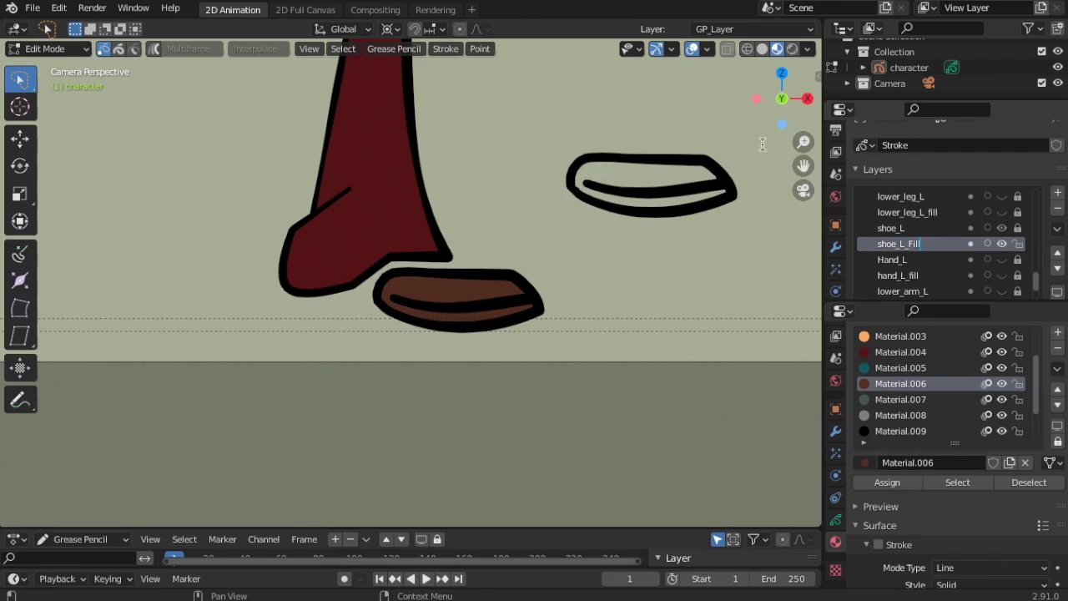
key("Return")
Fill the duplicated shoe outline with Material.006 on the shoe_L_Fill layer in Draw mode.
left_click(48, 49)
left_click(54, 102)
left_click(49, 48)
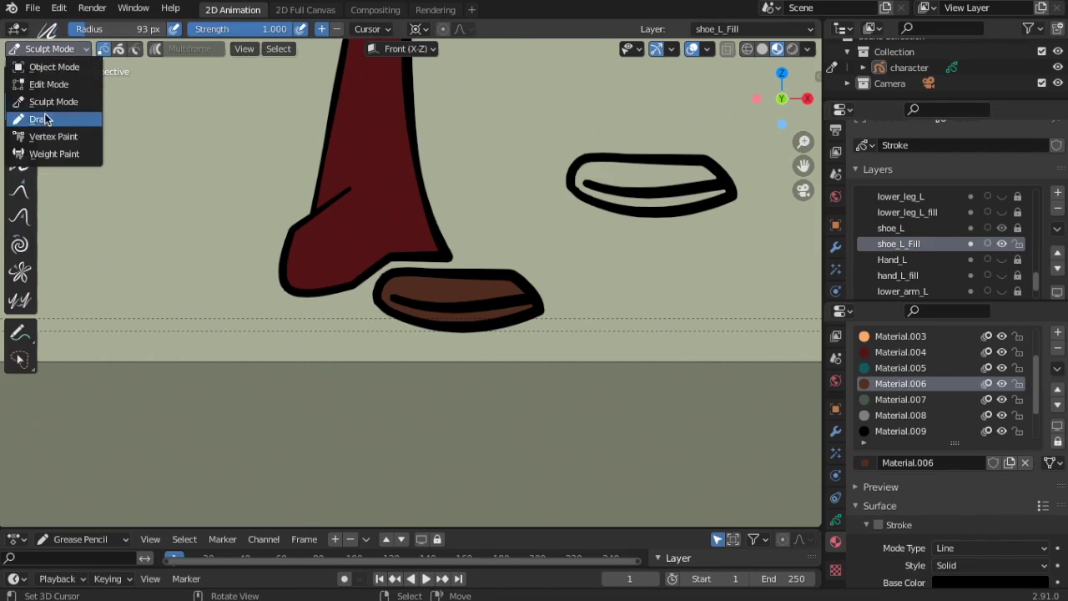
left_click(44, 118)
left_click(646, 188)
Hide the shoe_L and shoe_L_Fill layers and return to Edit Mode.
scroll(540, 259, "down", 1)
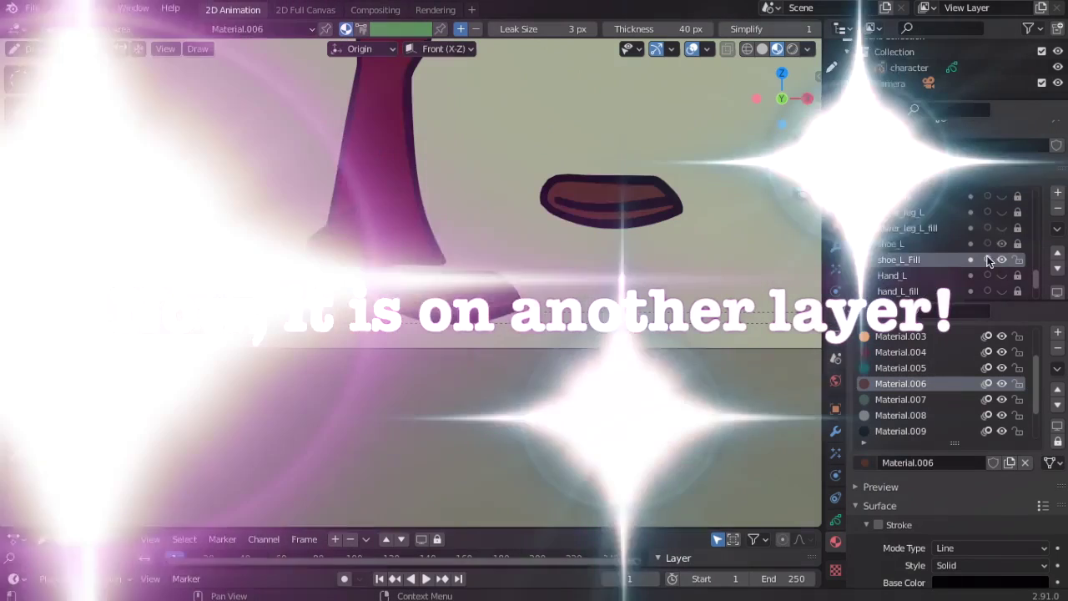
scroll(962, 259, "up", 4)
scroll(944, 238, "up", 4)
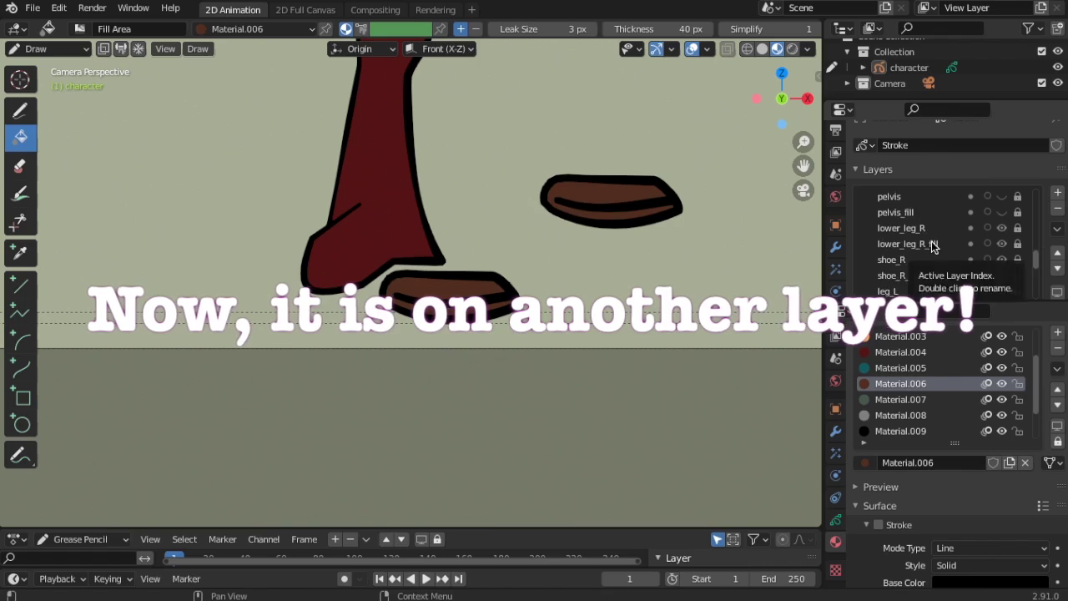
scroll(1008, 269, "down", 7)
left_click_drag(1003, 259, 1004, 276)
scroll(971, 267, "up", 5)
left_click(46, 50)
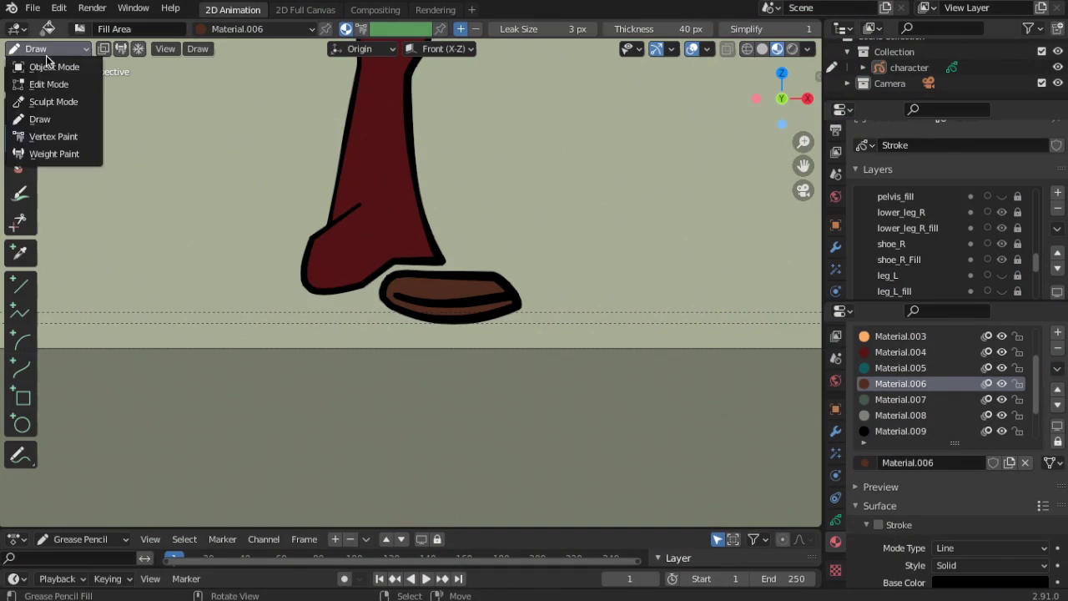
left_click(44, 85)
Unlock shoe_R and shoe_R_Fill and move the whole right shoe about -0.093 m in X and 0.048 m in Z to meet the leg.
left_click_drag(539, 263, 499, 254)
scroll(949, 267, "up", 1)
left_click(1005, 263)
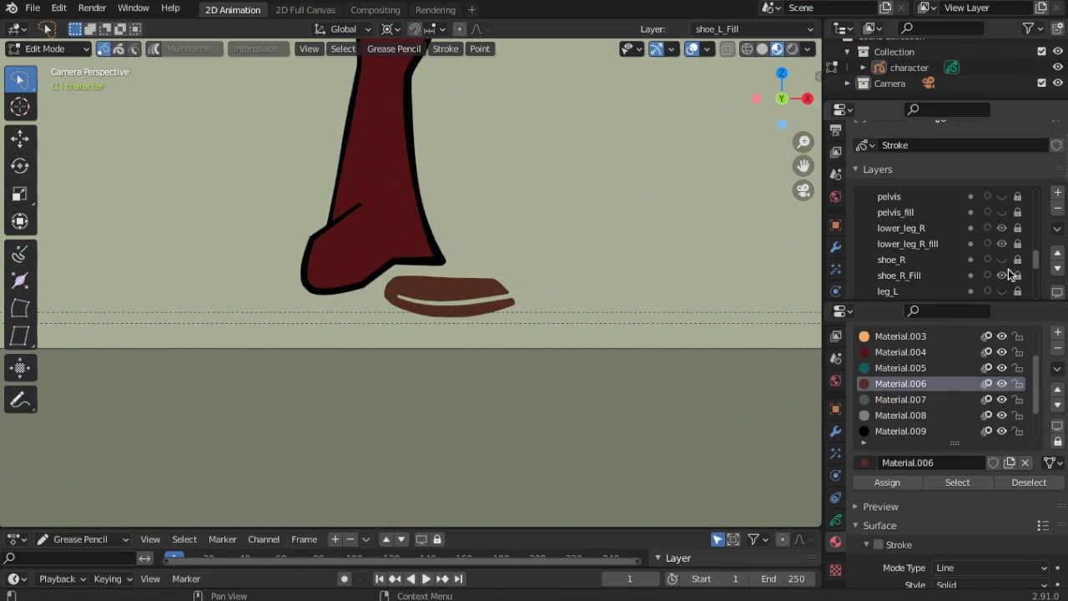
left_click(1005, 263)
left_click(1018, 260)
key("a")
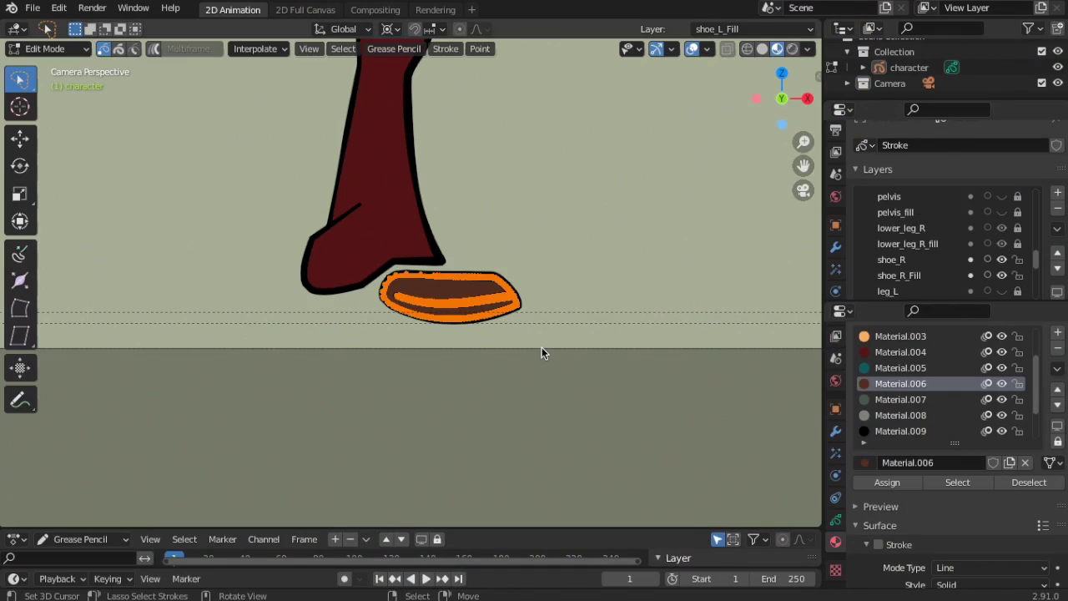
key("g")
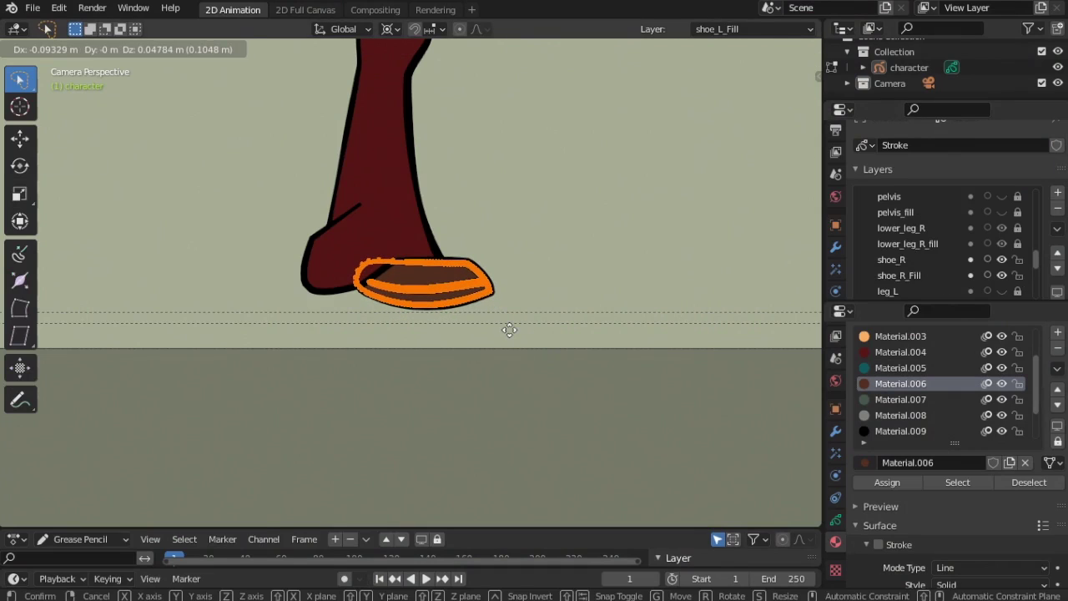
left_click(509, 331)
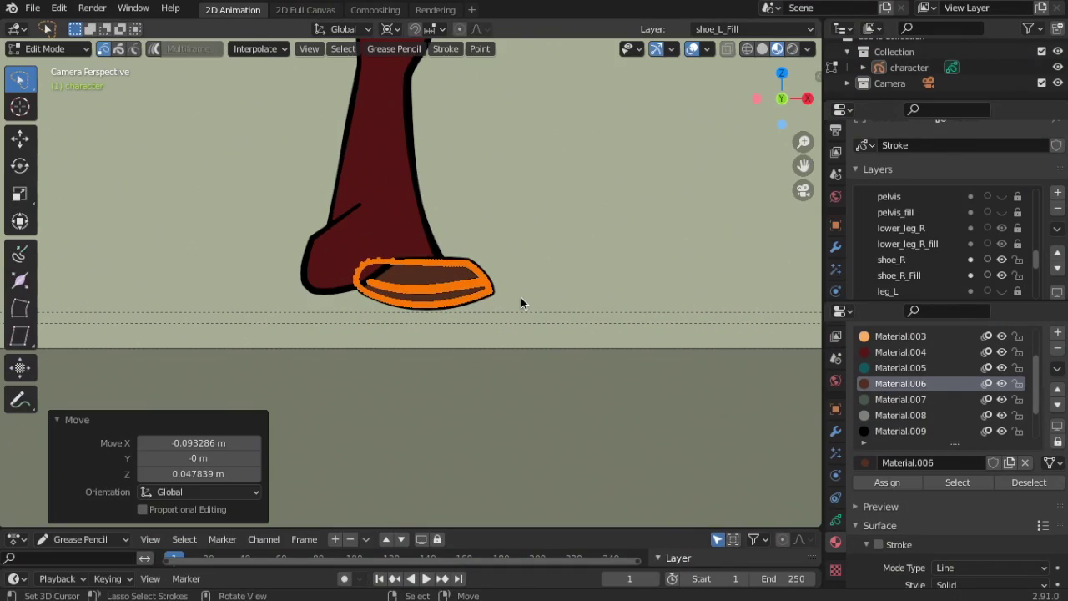
left_click(518, 299)
Toggle the visibility of the left lower leg and shoe layers to compare the old left shoe with the duplicated one.
scroll(512, 301, "up", 3)
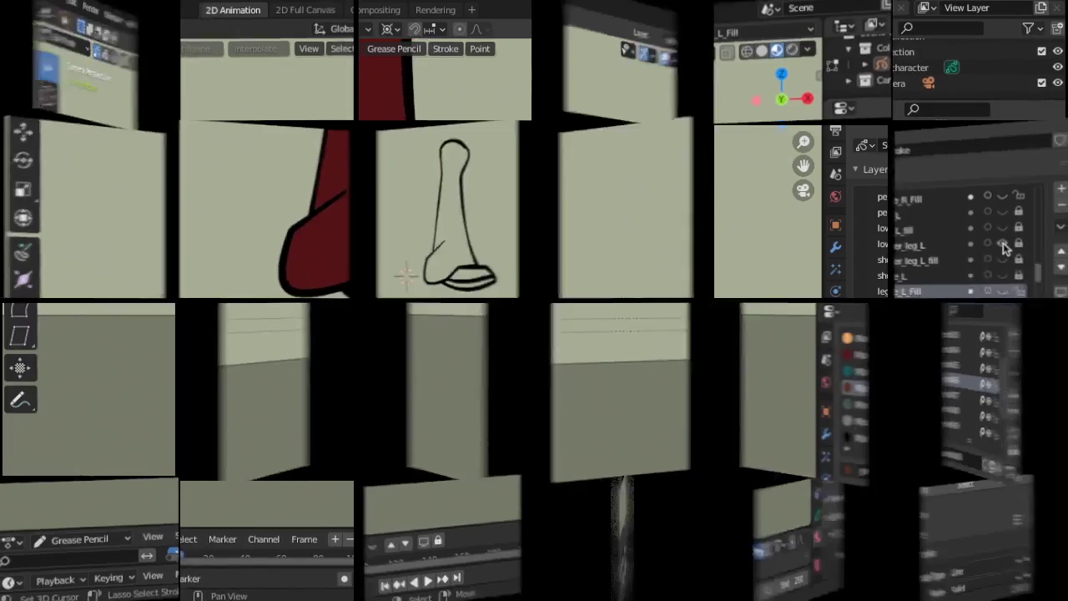
scroll(997, 244, "up", 3)
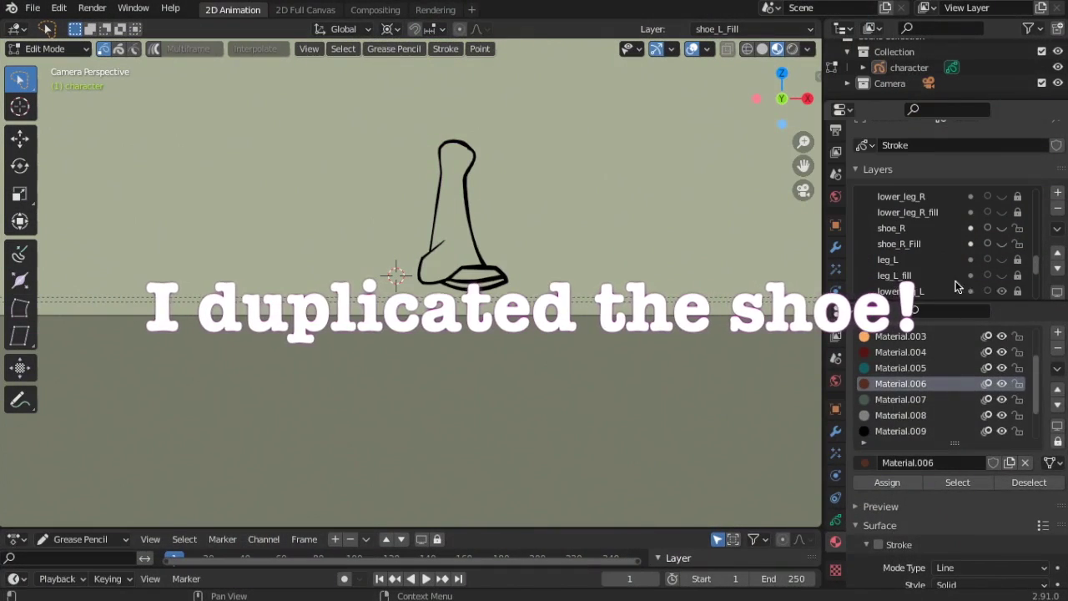
left_click(1001, 291)
scroll(995, 290, "down", 5)
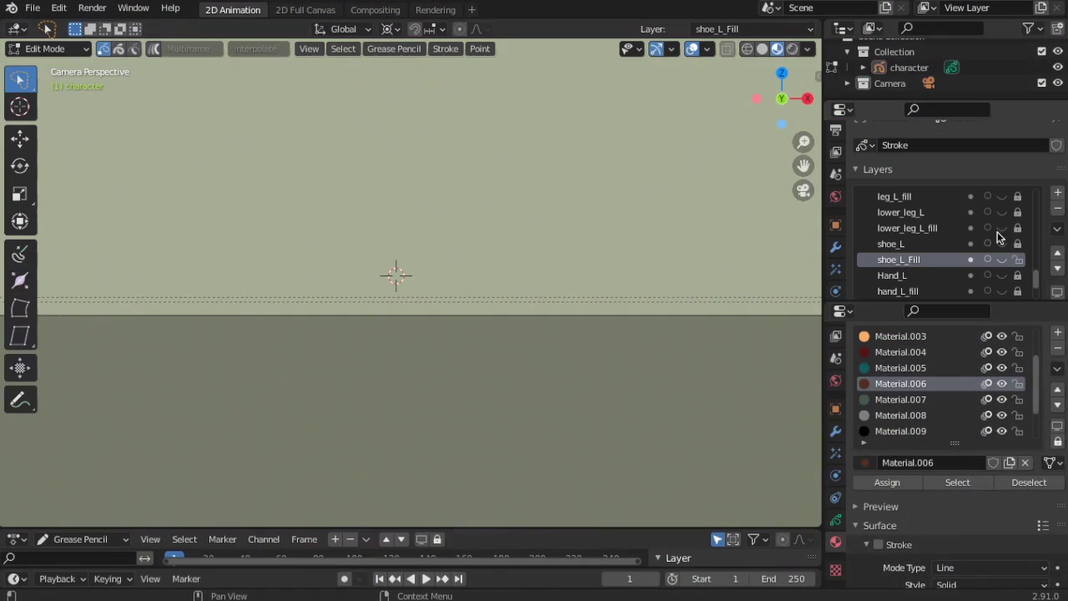
left_click(1001, 230)
left_click(1003, 245)
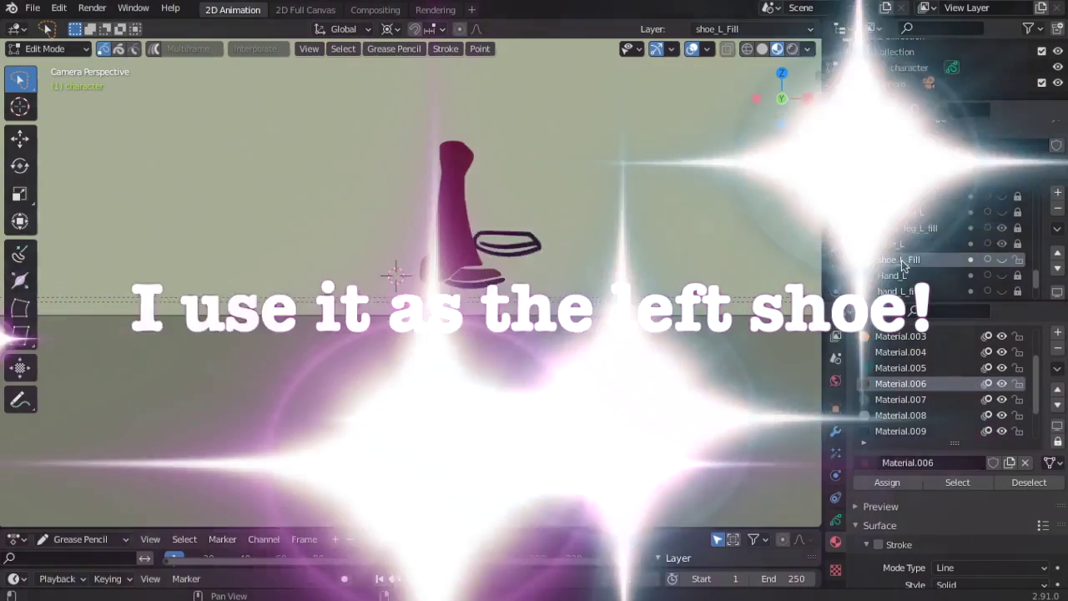
left_click(1001, 259)
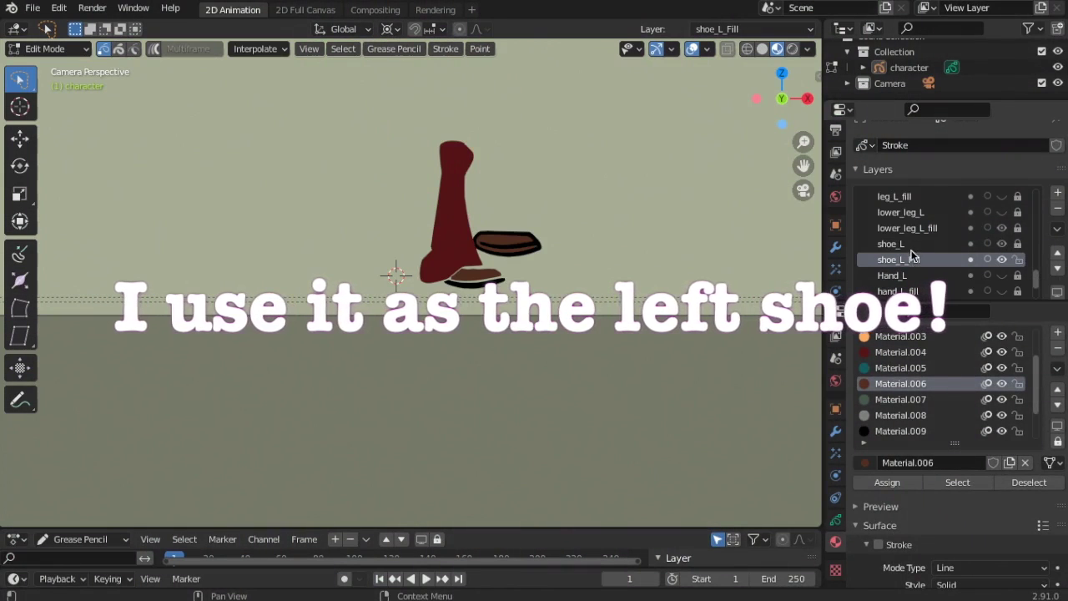
left_click(1003, 260)
left_click(999, 246)
left_click(1000, 260)
left_click(1001, 260)
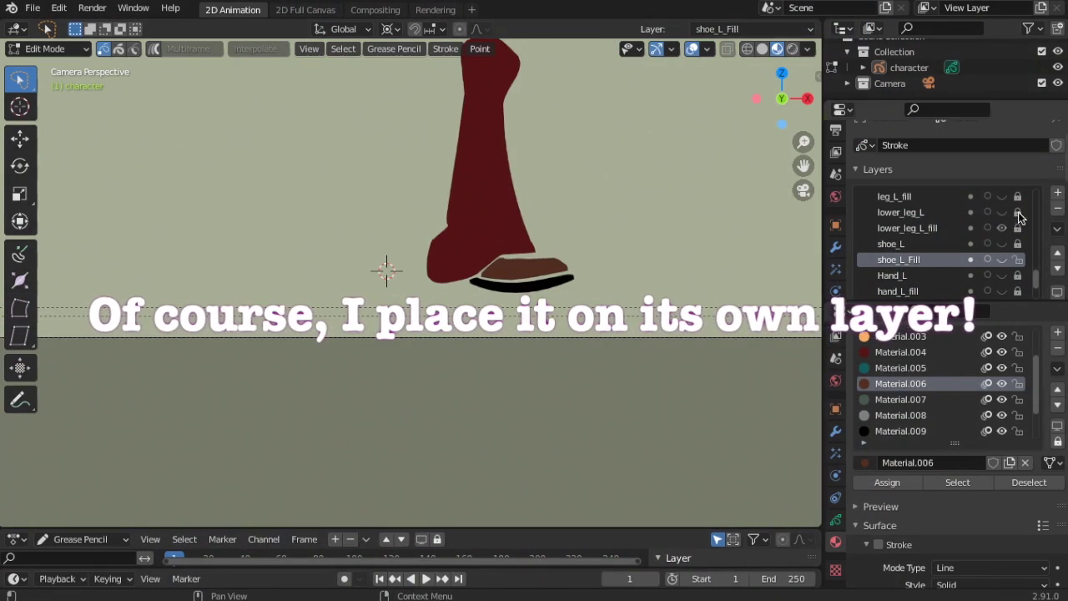
Examine the old shoe drawn on lower_leg_L and lower_leg_L_fill by toggling both layers, leaving both visible.
scroll(574, 262, "up", 2)
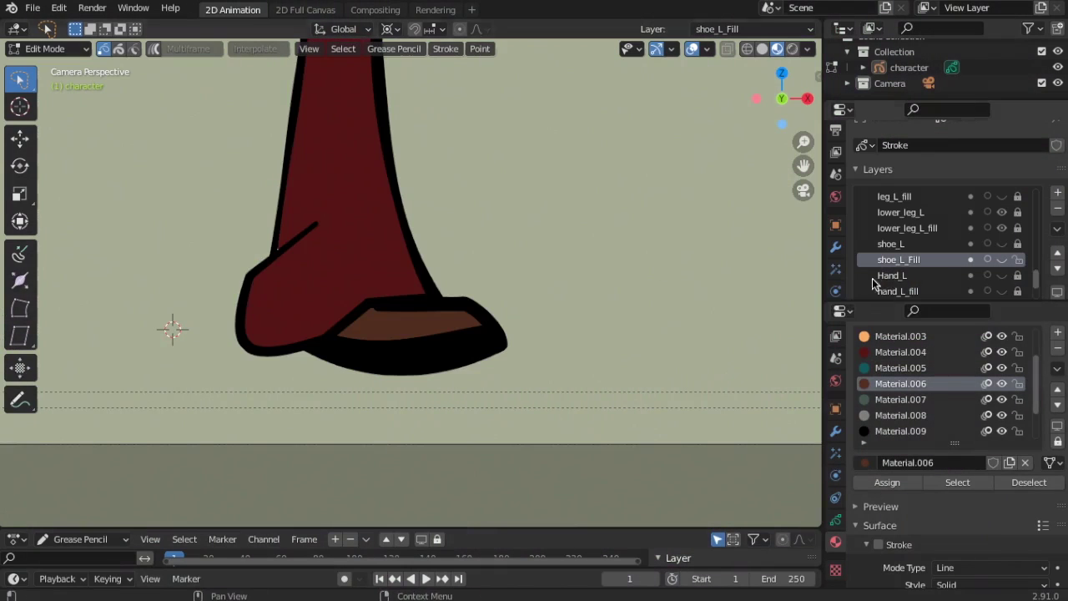
scroll(477, 264, "down", 1)
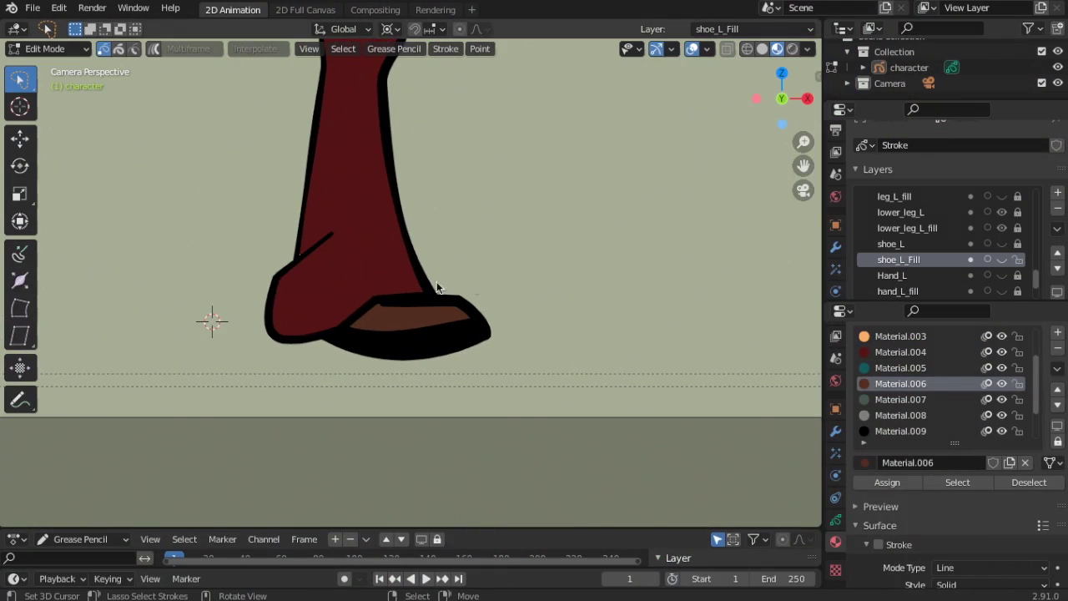
left_click(1000, 229)
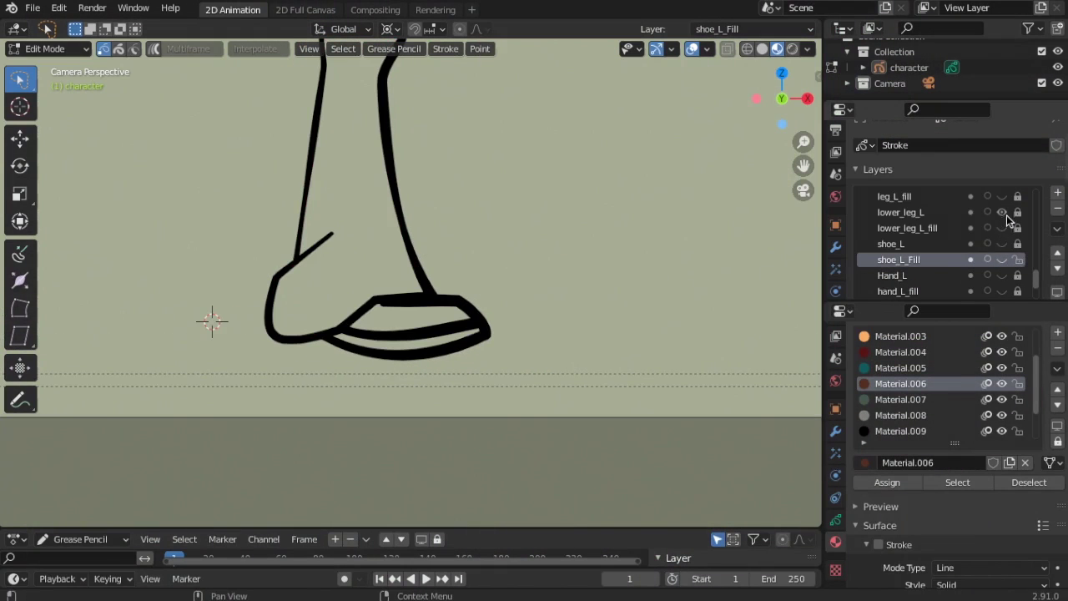
left_click(1004, 213)
left_click(1004, 213)
left_click(1002, 228)
scroll(517, 287, "up", 6)
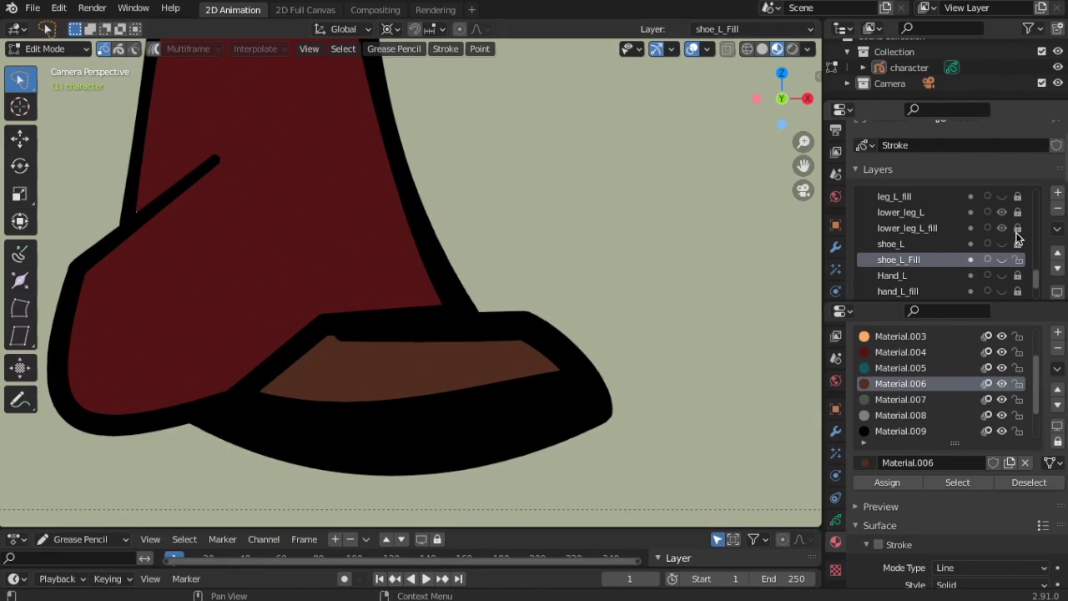
Unlock lower_leg_L and lower_leg_L_fill and delete all points of the old left shoe's lines and fills.
left_click(890, 229)
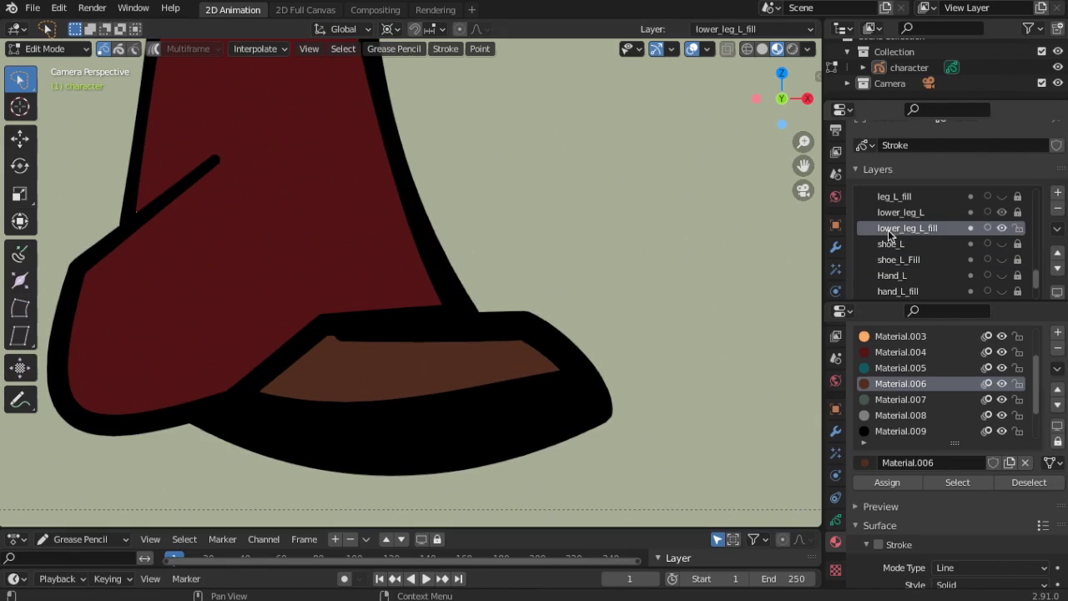
left_click(1017, 214)
left_click(558, 404)
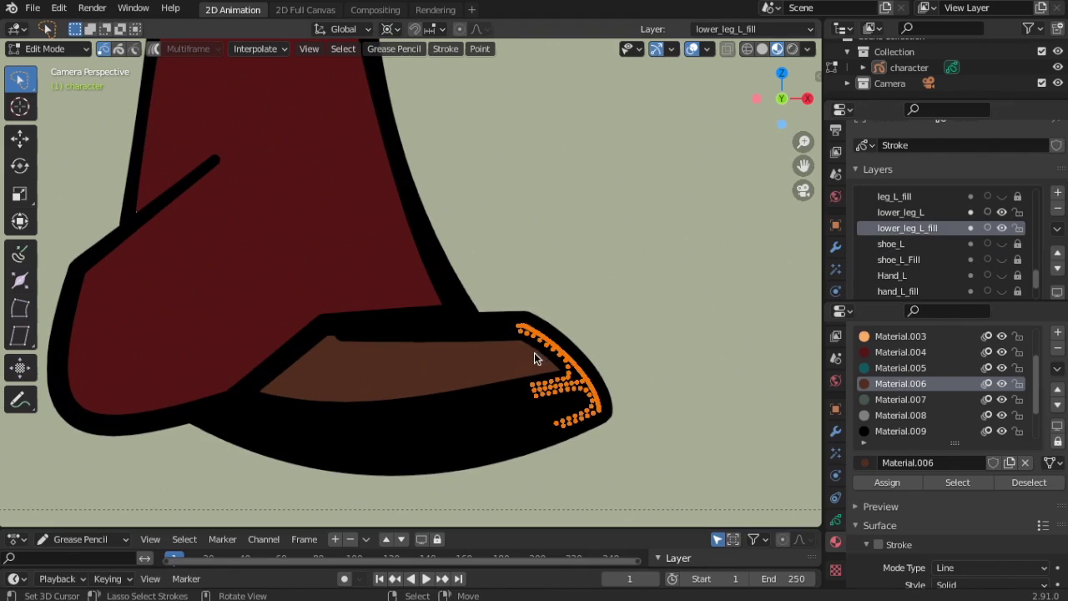
key("ctrl+l")
key("x")
left_click(434, 359)
scroll(365, 342, "down", 4)
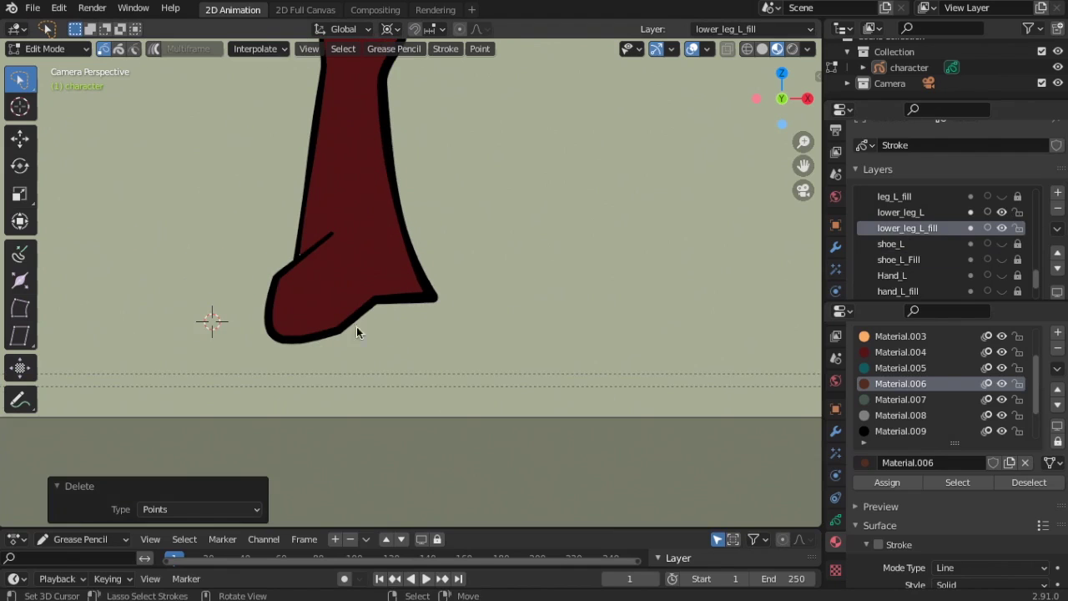
Show and unlock shoe_L and shoe_L_Fill, and lock lower_leg_L and lower_leg_L_fill.
left_click(1002, 243)
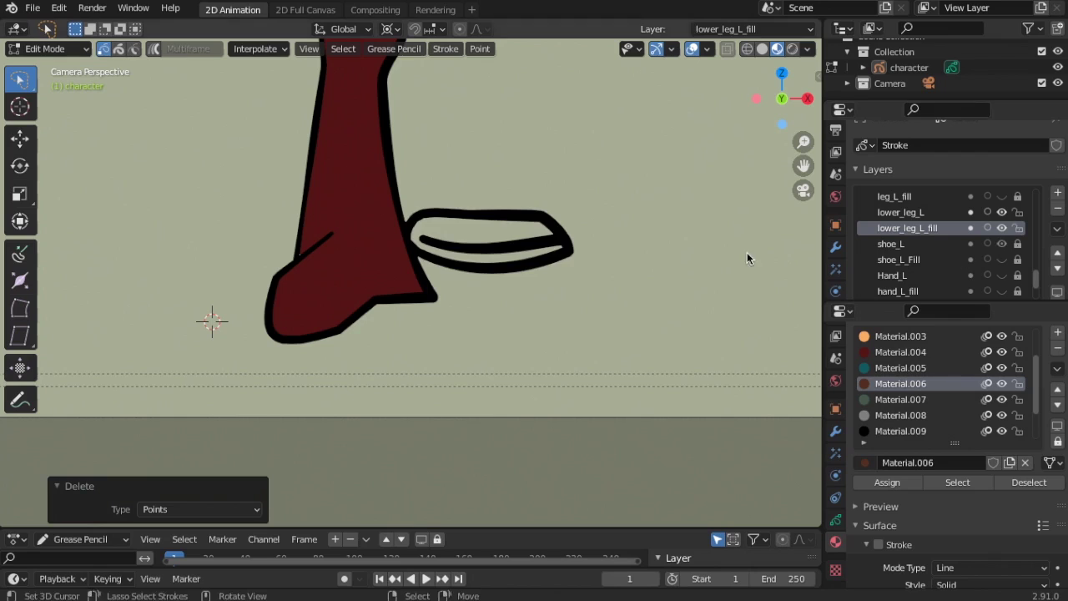
left_click(1002, 260)
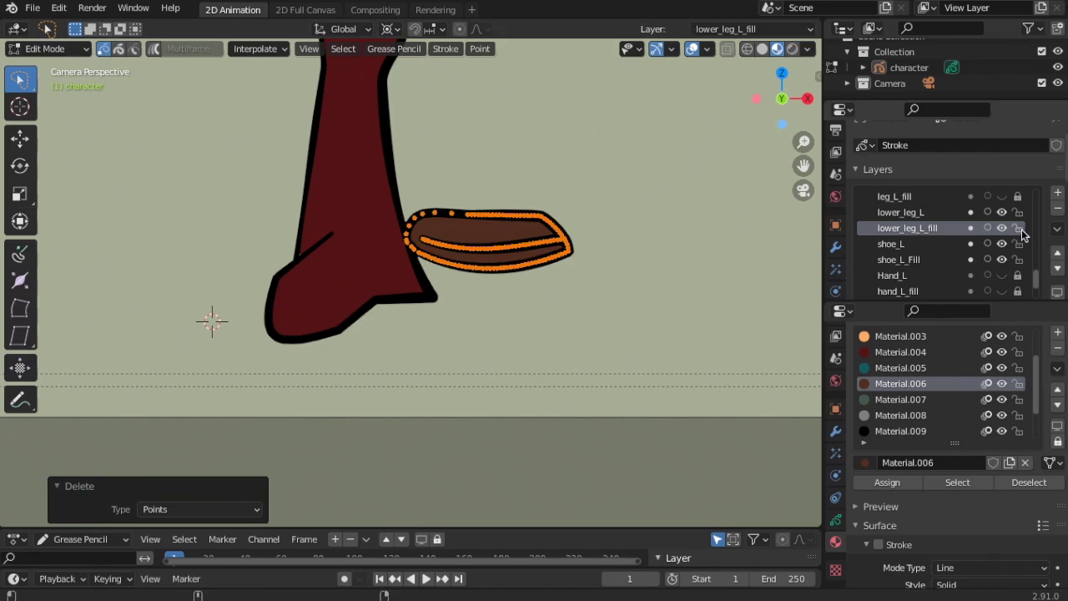
key("g")
key("Escape")
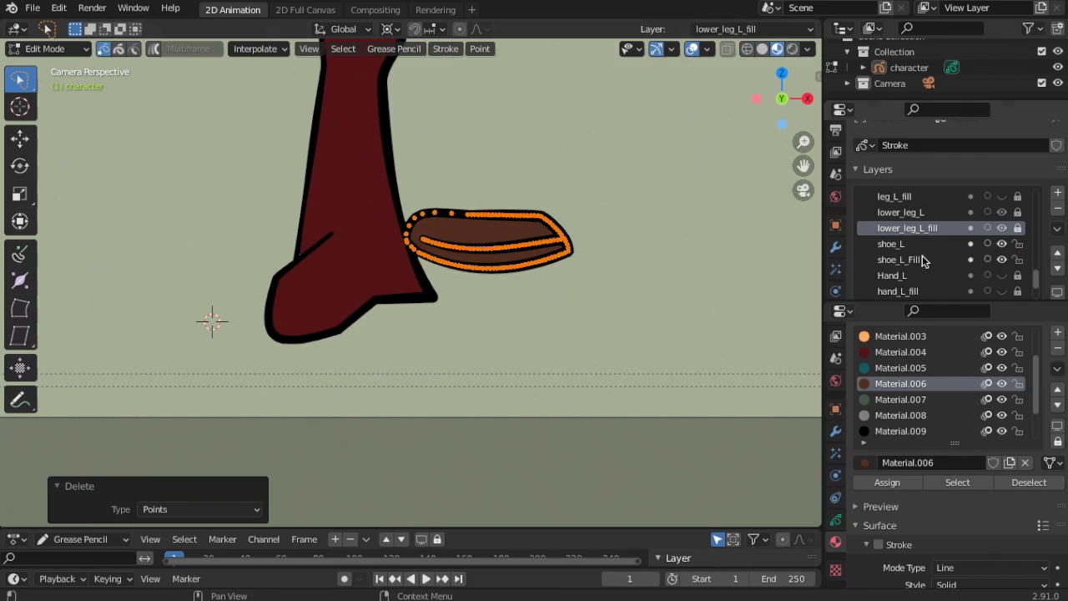
Select all points of the left shoe's lines and fills and move the shoe beneath the left trouser leg's hem.
key("a")
scroll(556, 323, "down", 4)
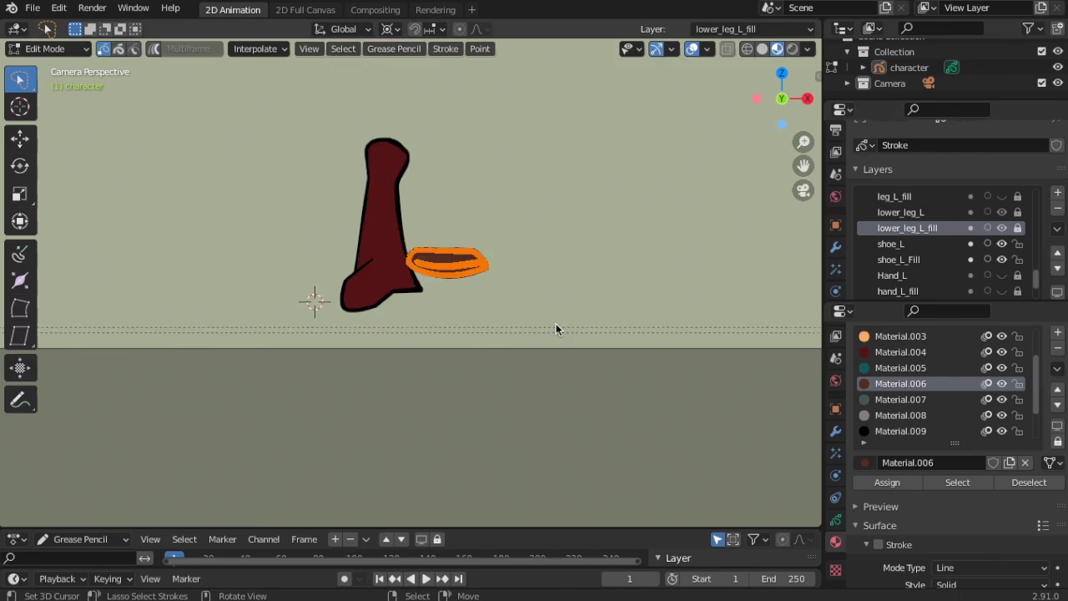
scroll(556, 323, "up", 4)
key("g")
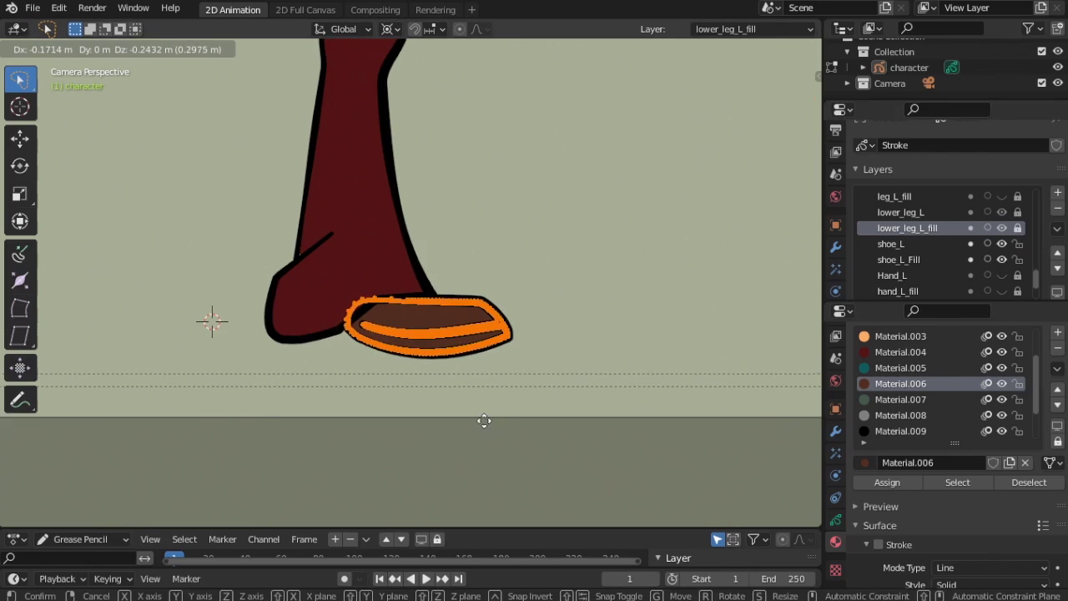
left_click(482, 421)
left_click(560, 325)
scroll(551, 315, "down", 3)
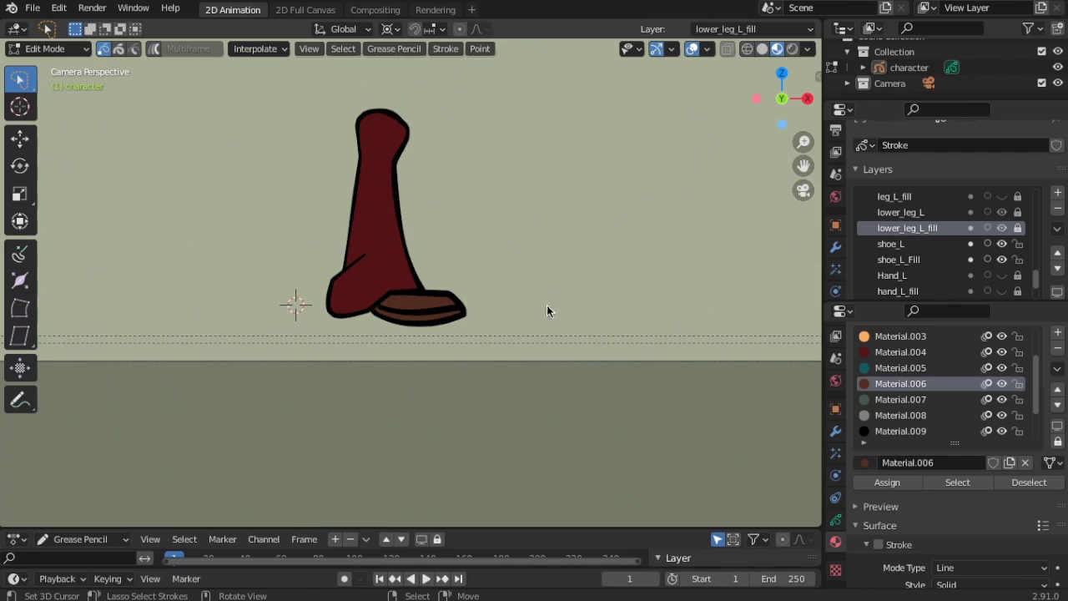
Toggle the visibility of shoe_L and shoe_L_Fill to check the separated shoe, leaving both visible.
left_click(1002, 244)
left_click(1001, 243)
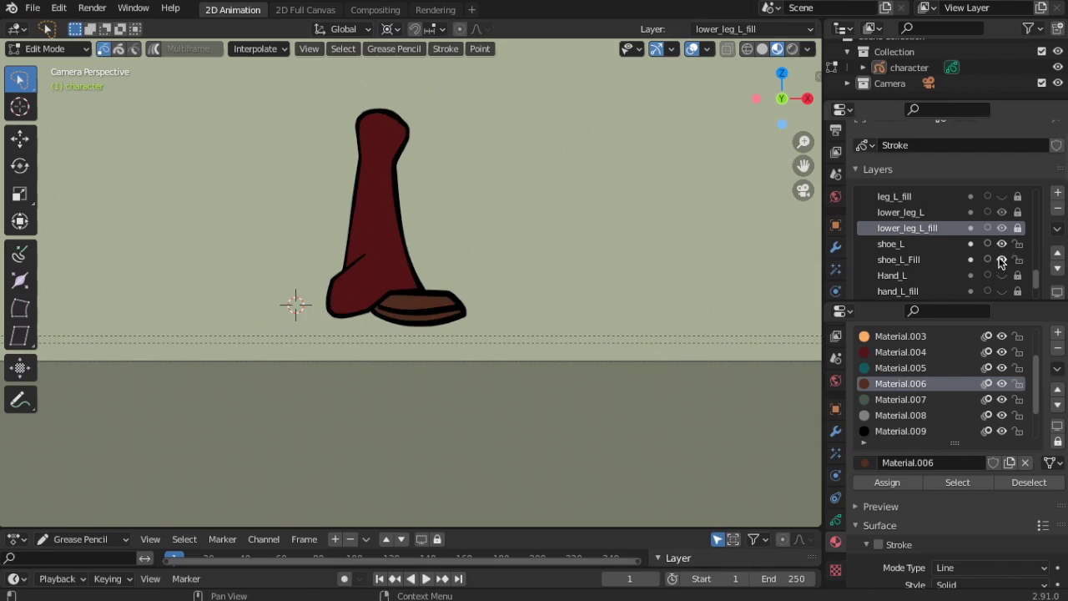
left_click(1001, 259)
left_click(1001, 260)
Show all Grease Pencil layers of the character.
scroll(751, 296, "down", 3)
left_click(1058, 228)
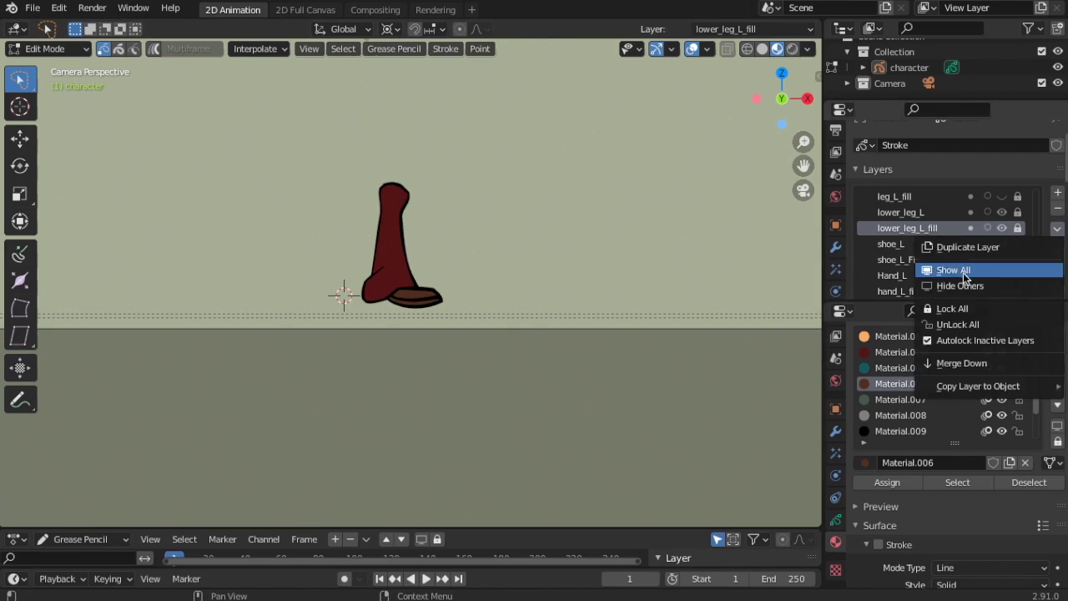
left_click(948, 269)
scroll(568, 300, "up", 3)
middle_click_drag(531, 290, 573, 427, "shift")
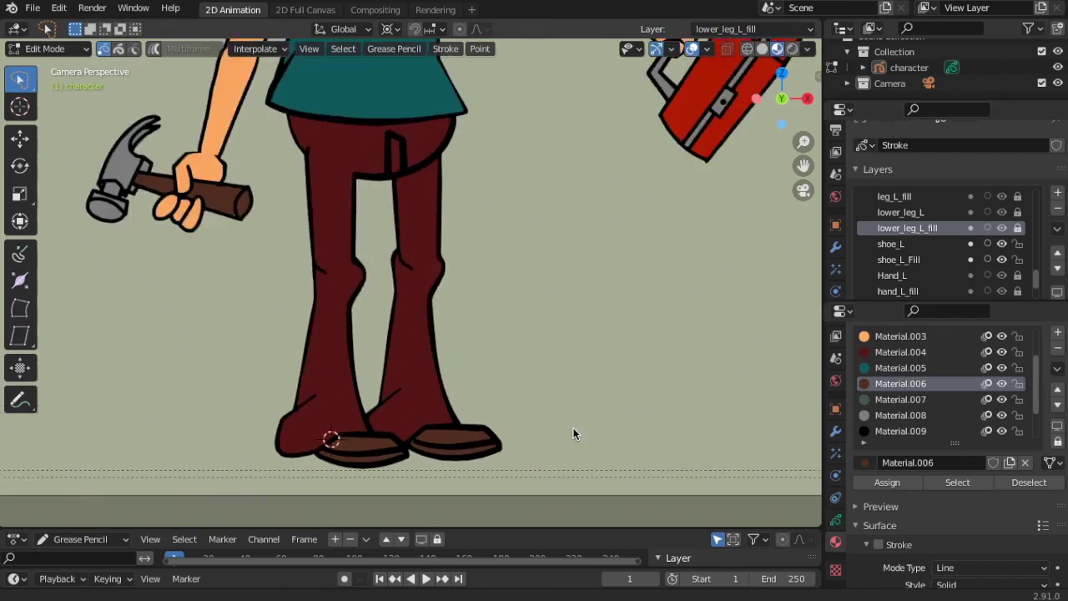
Save the file containing the cleaned-up character.
scroll(546, 376, "down", 5)
middle_click_drag(511, 330, 513, 418, "shift")
scroll(587, 315, "up", 2)
scroll(551, 209, "down", 2)
scroll(530, 177, "up", 1)
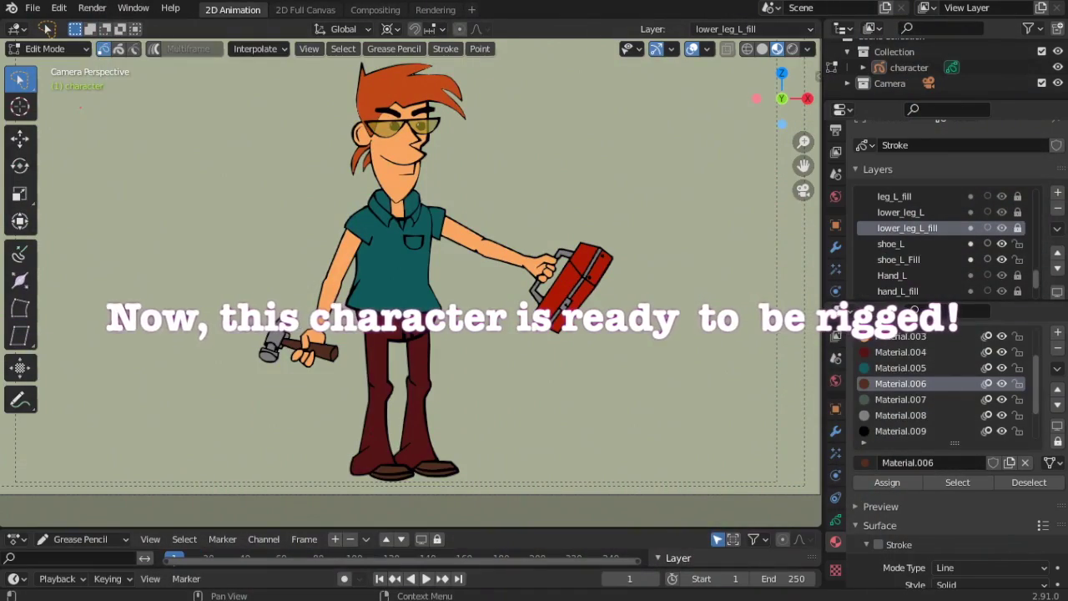
left_click(32, 7)
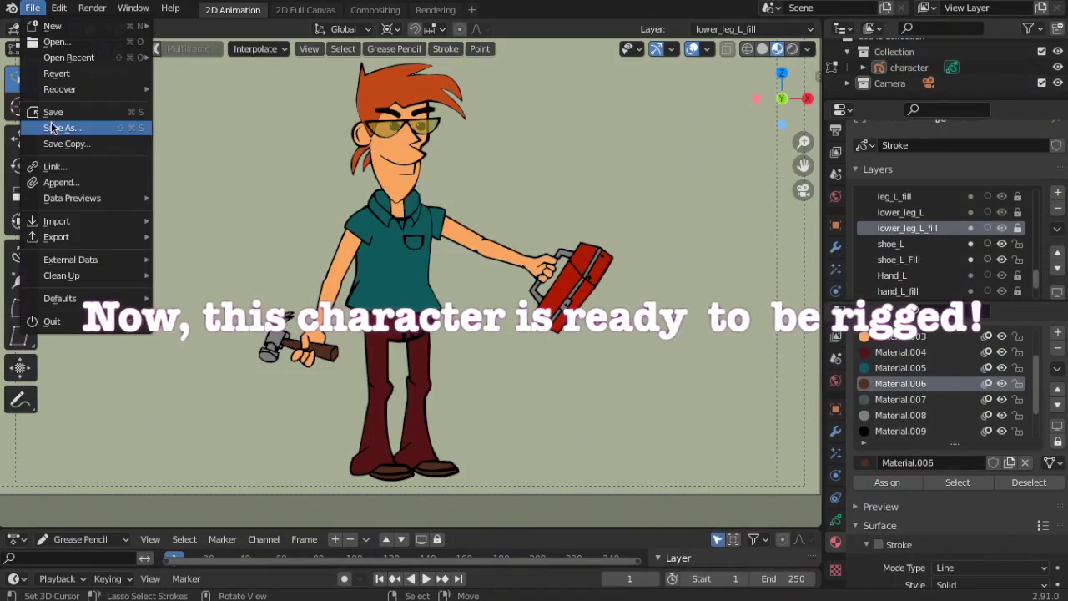
left_click(53, 111)
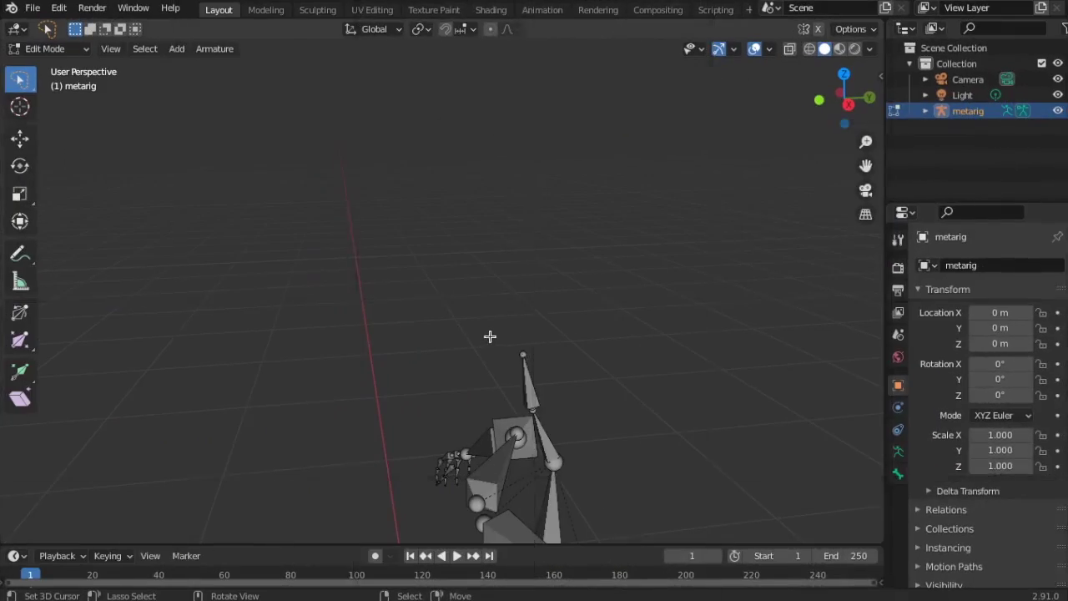
Reveal the metarig's hidden bones, select breast.L and enable X-Axis Mirror for armature editing.
key("alt+h")
middle_click_drag(490, 337, 572, 328)
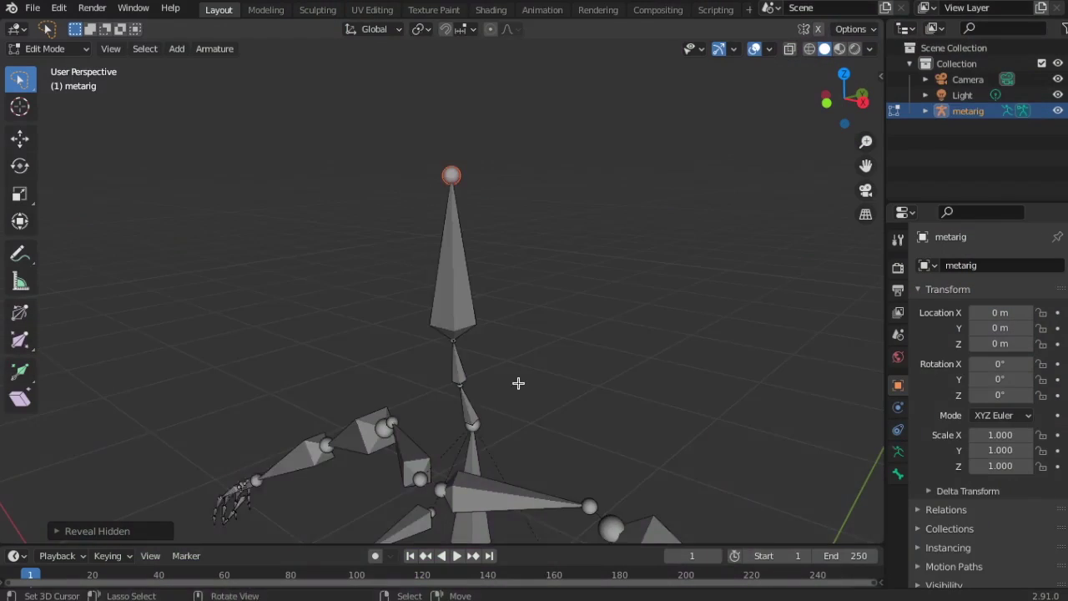
middle_click_drag(518, 383, 573, 203, "shift")
left_click(581, 450)
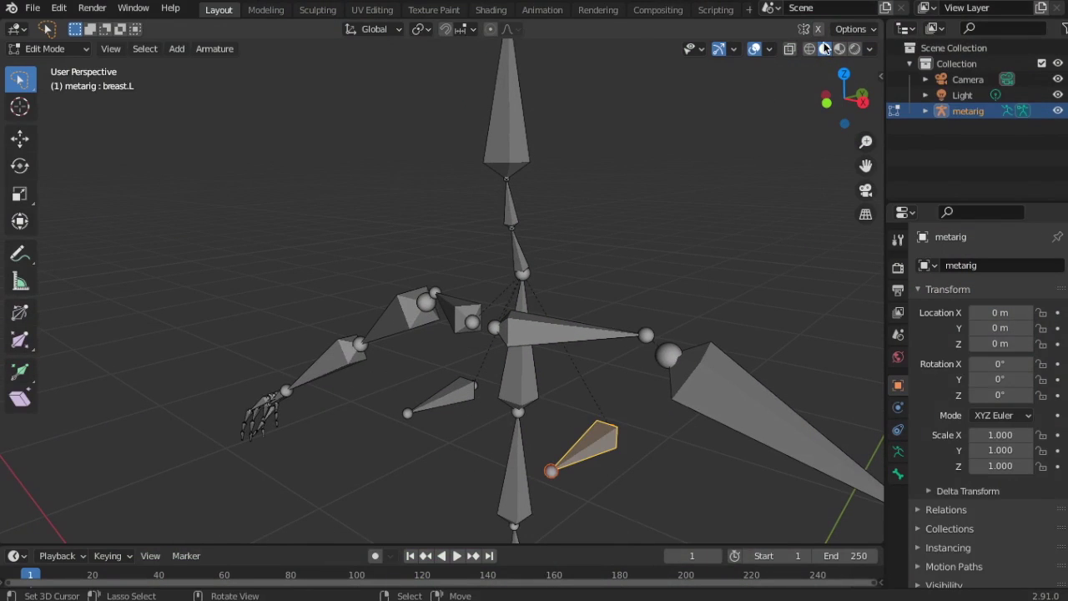
left_click(846, 31)
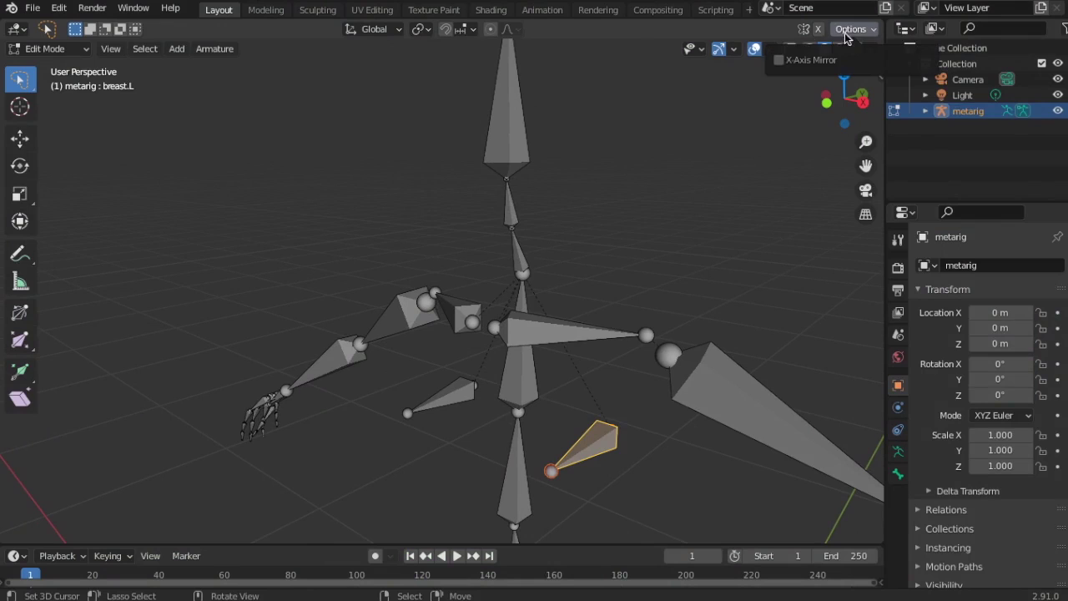
left_click(777, 63)
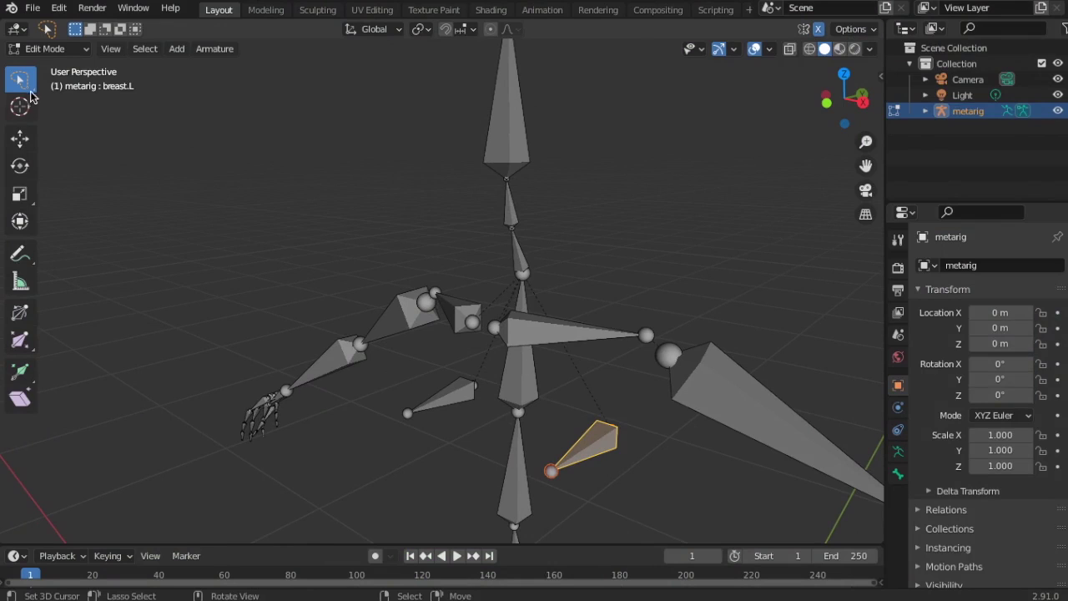
Move the mirrored breast bones up to the face, placing breast.L's head at about X 0.057, Y -0.039, Z 1.861 m.
left_click(24, 143)
left_click_drag(582, 386, 604, 53)
middle_click_drag(584, 134, 570, 183)
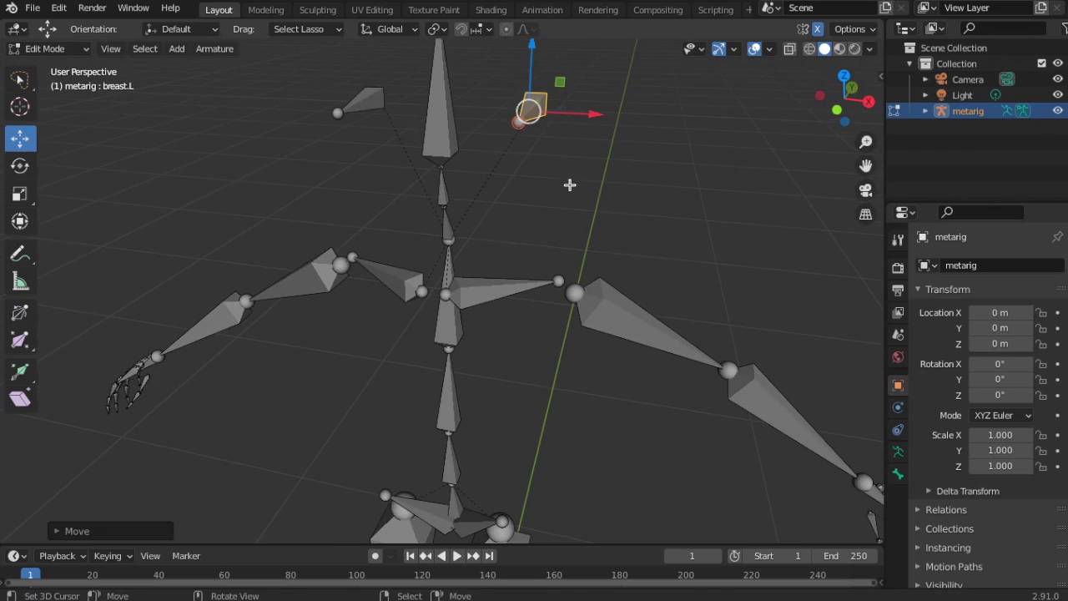
left_click_drag(571, 111, 545, 121)
middle_click_drag(545, 121, 340, 211)
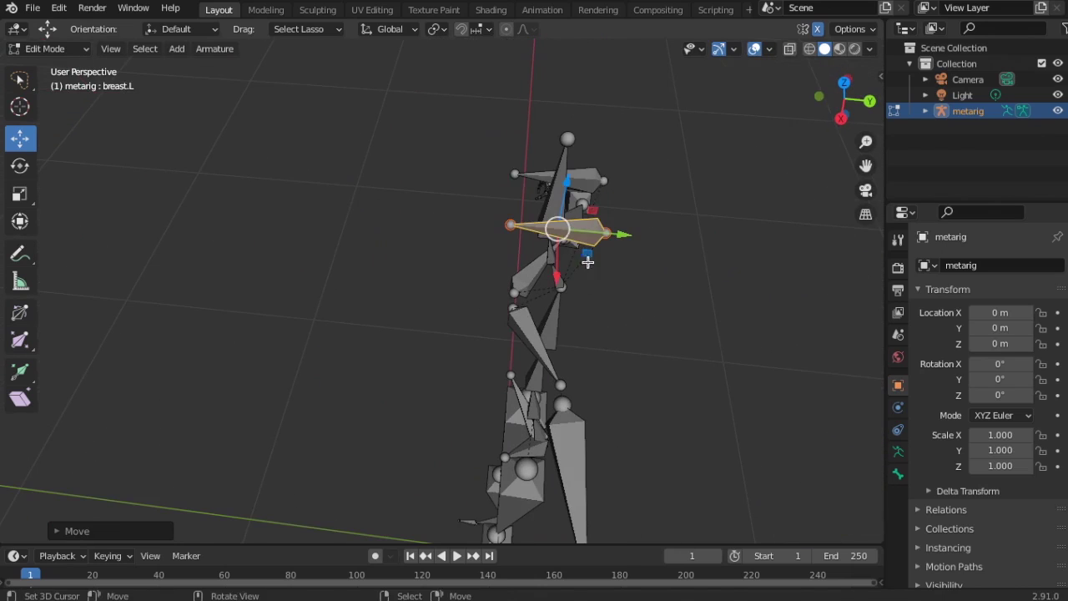
left_click_drag(619, 237, 547, 234)
middle_click_drag(547, 234, 337, 222)
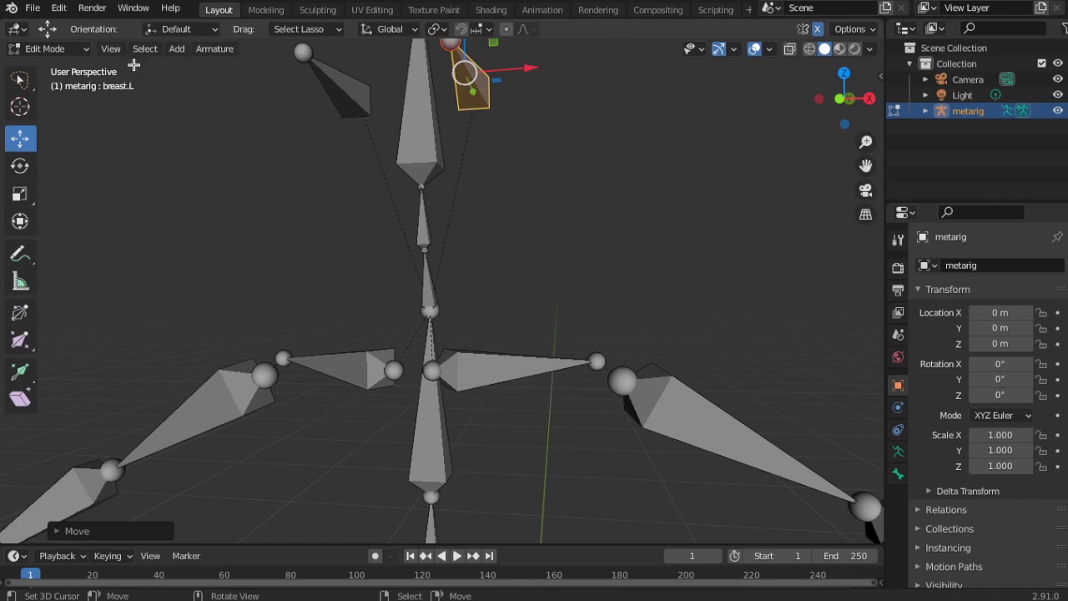
left_click(920, 510)
scroll(921, 517, "down", 5)
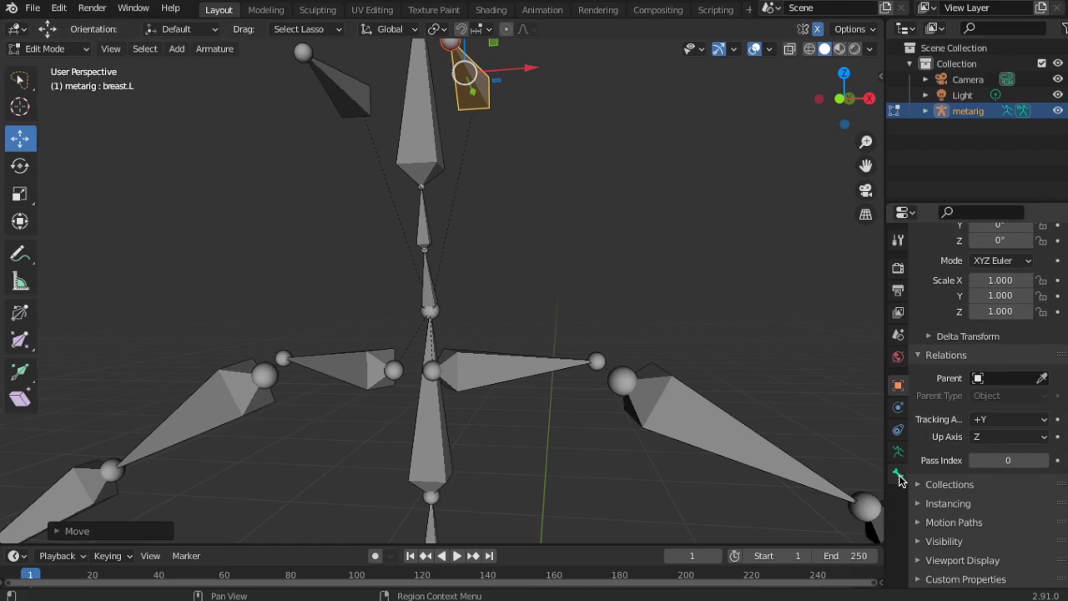
left_click(932, 359)
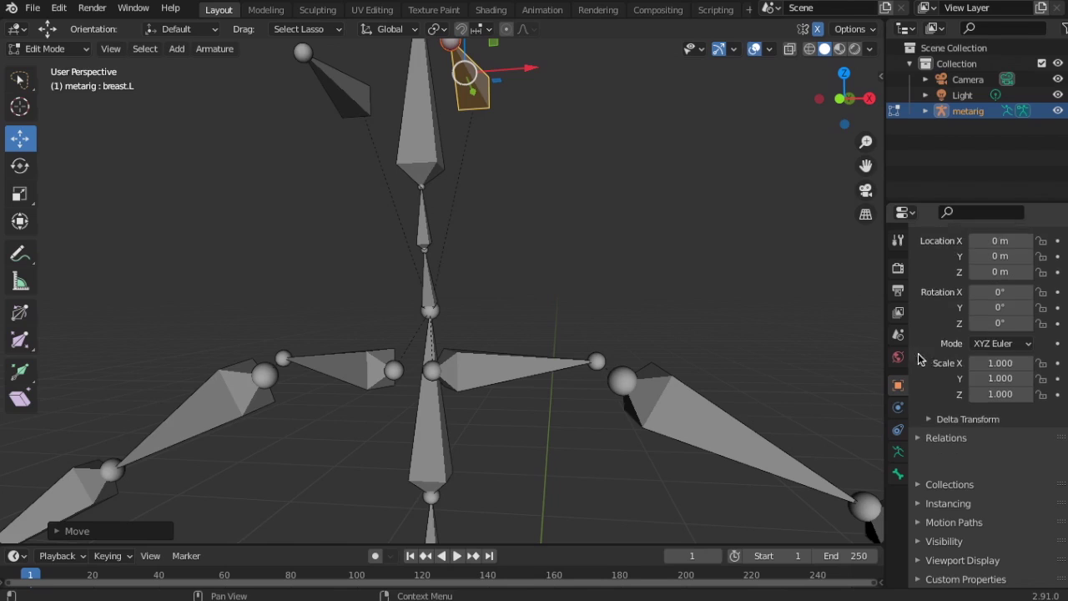
Clear the parent bone spine.003 from both breast.L and breast.R in their bone relations.
left_click(898, 476)
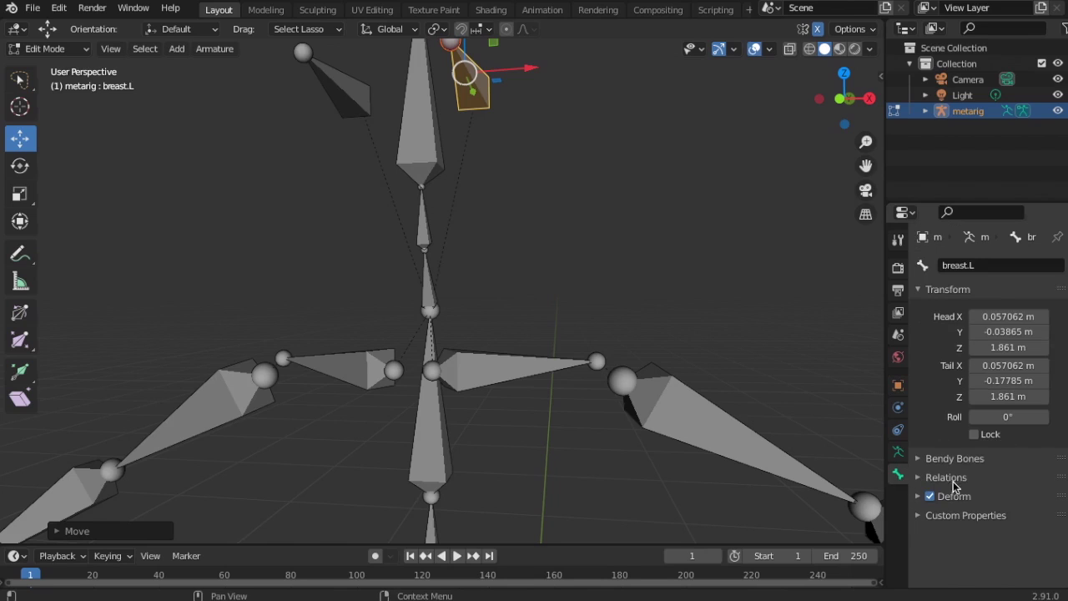
left_click(920, 479)
scroll(947, 495, "down", 2)
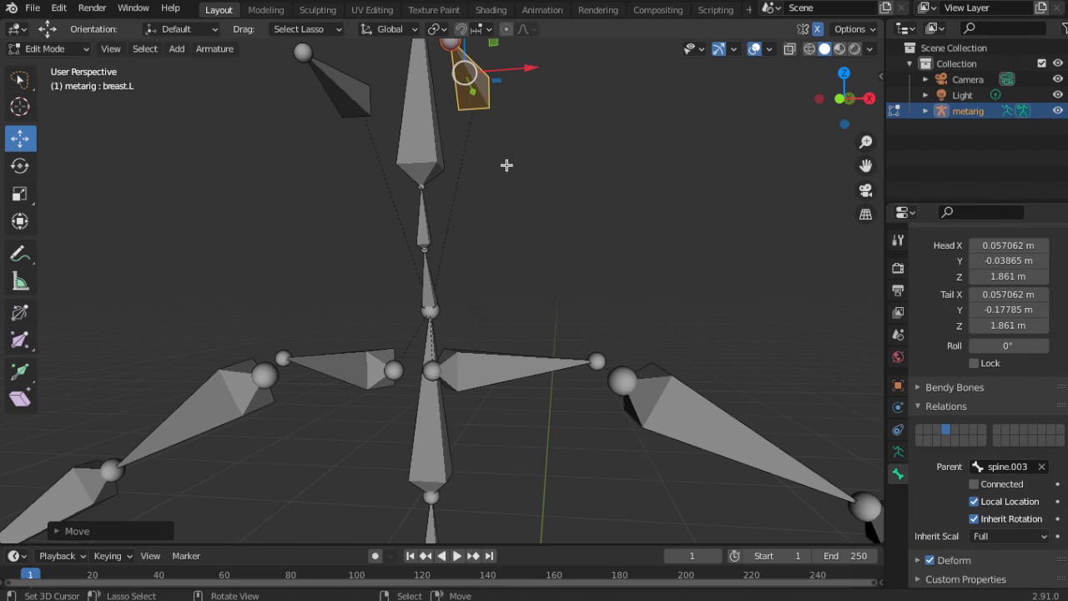
left_click(1042, 466)
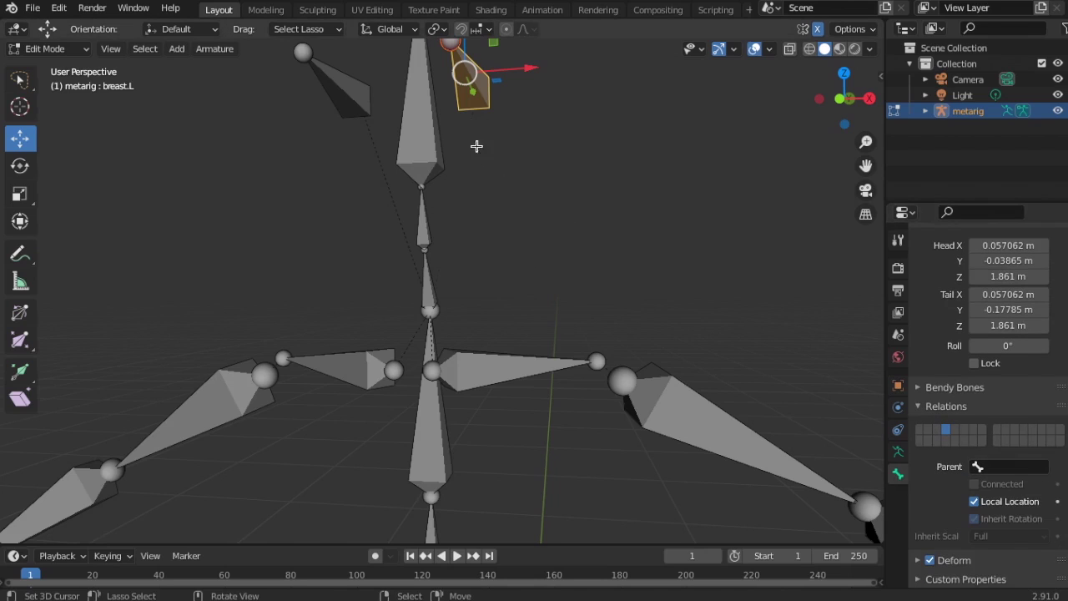
left_click(357, 107)
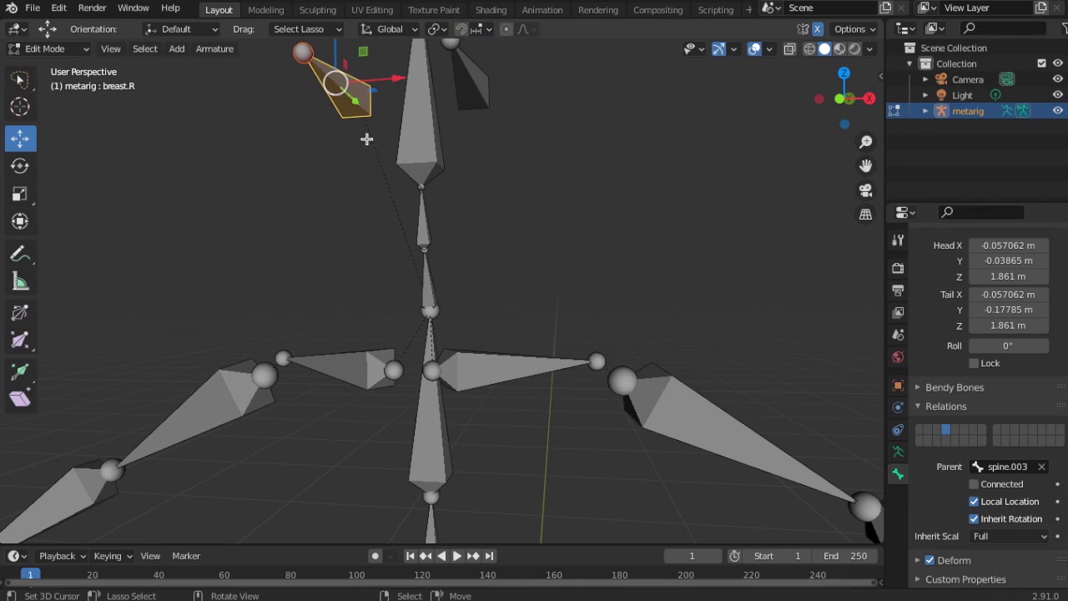
left_click(1043, 468)
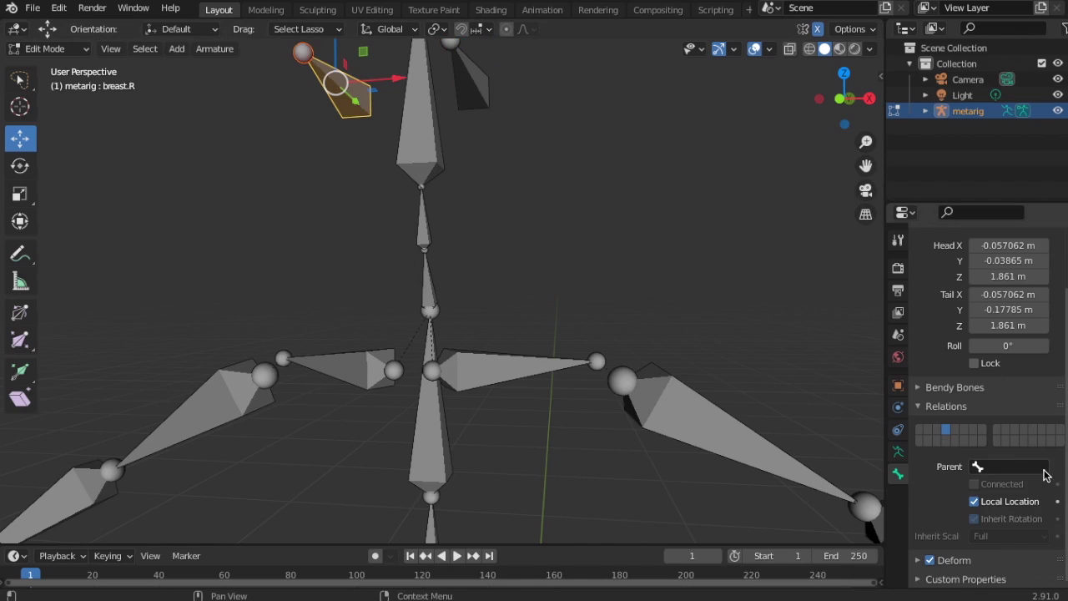
Parent breast.R and its mirrored counterpart breast.L to the head bone spine.006 using Keep Offset.
middle_click_drag(509, 317, 532, 219)
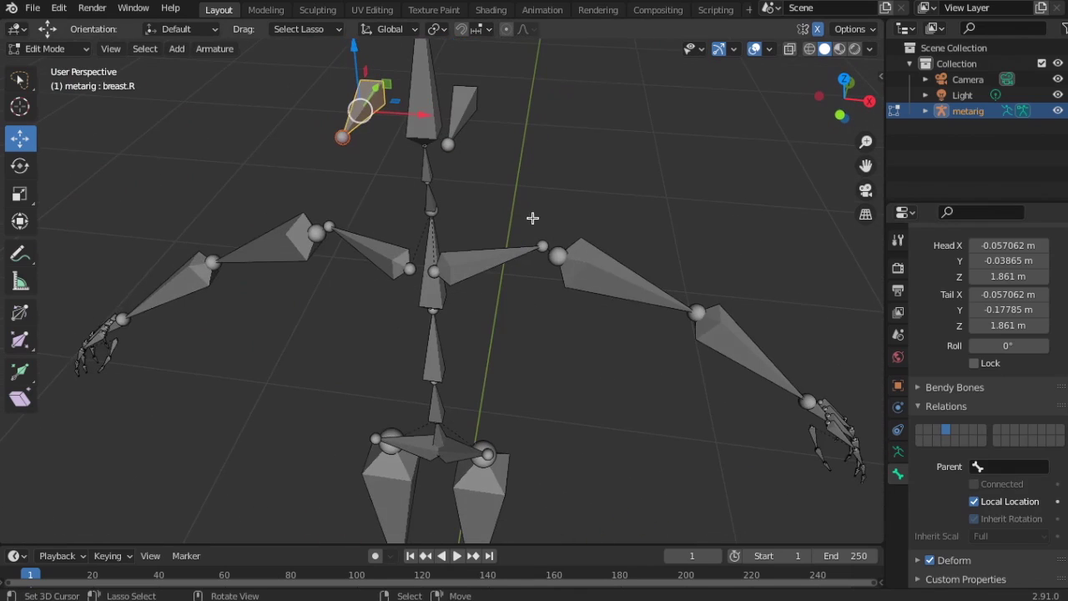
key("KP_Decimal")
middle_click_drag(423, 269, 487, 261)
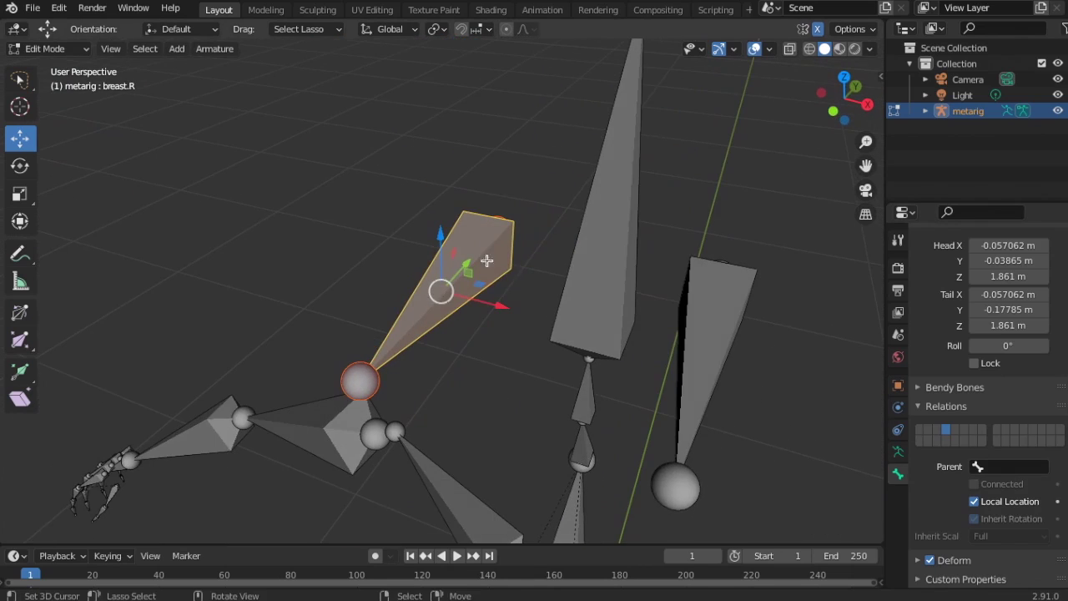
left_click(622, 238, "shift")
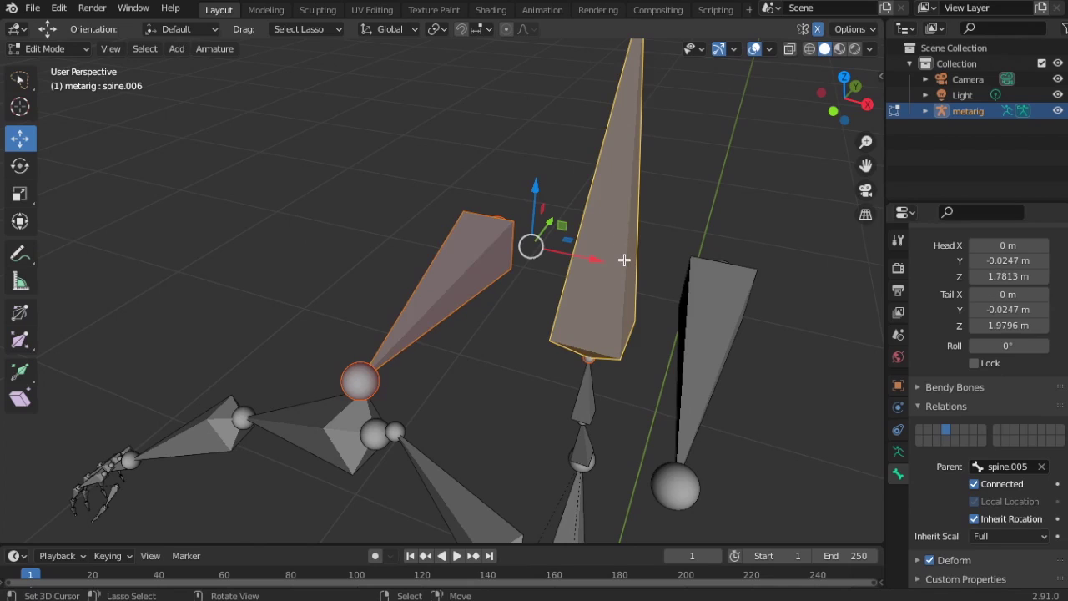
key("ctrl+p")
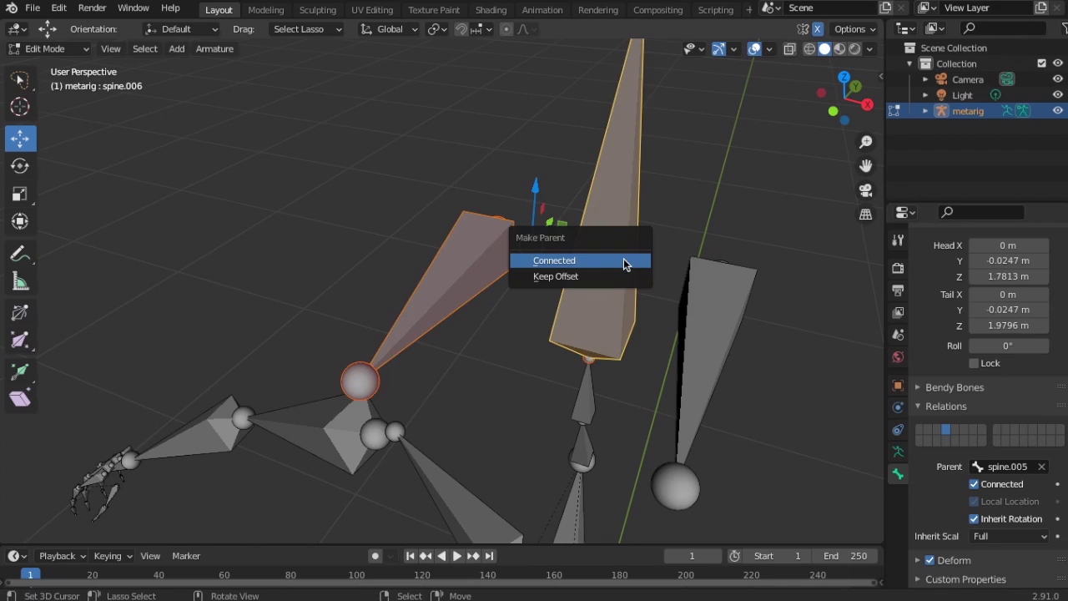
left_click(568, 282)
middle_click_drag(591, 208, 482, 207)
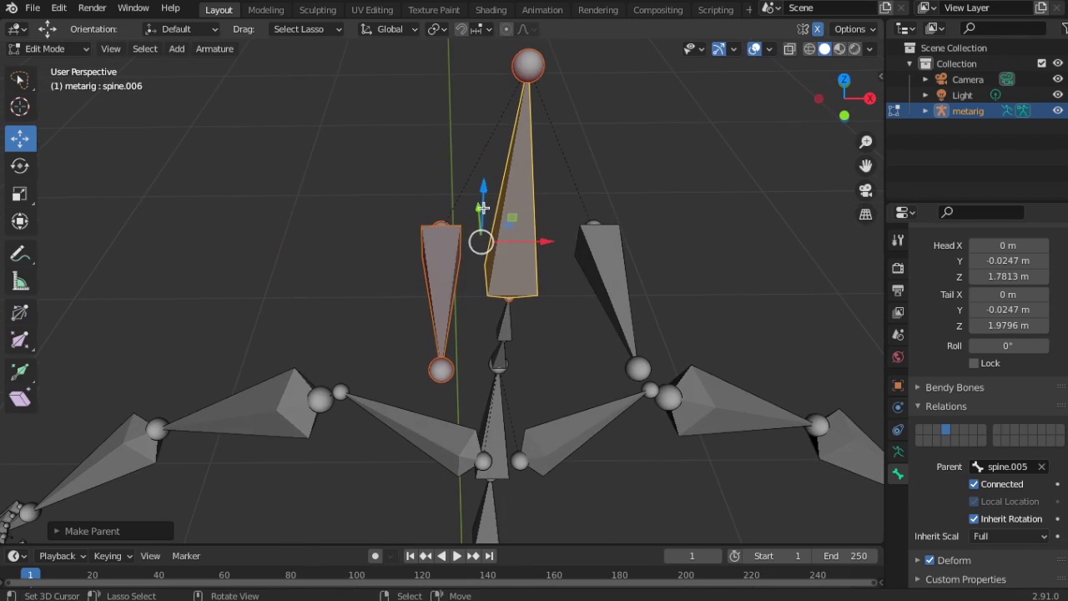
left_click(607, 245)
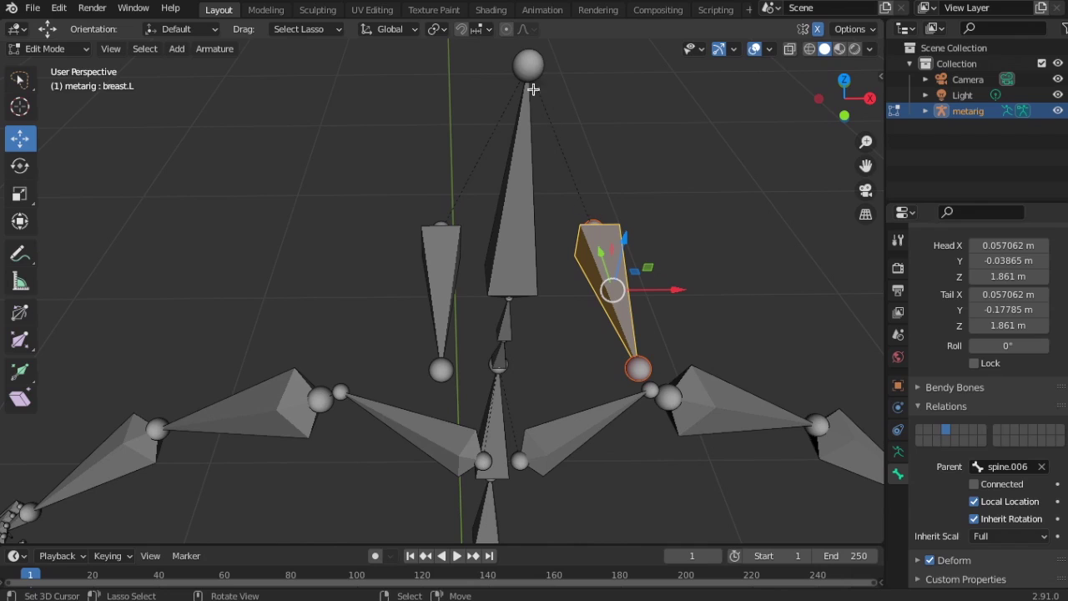
middle_click_drag(591, 181, 637, 395)
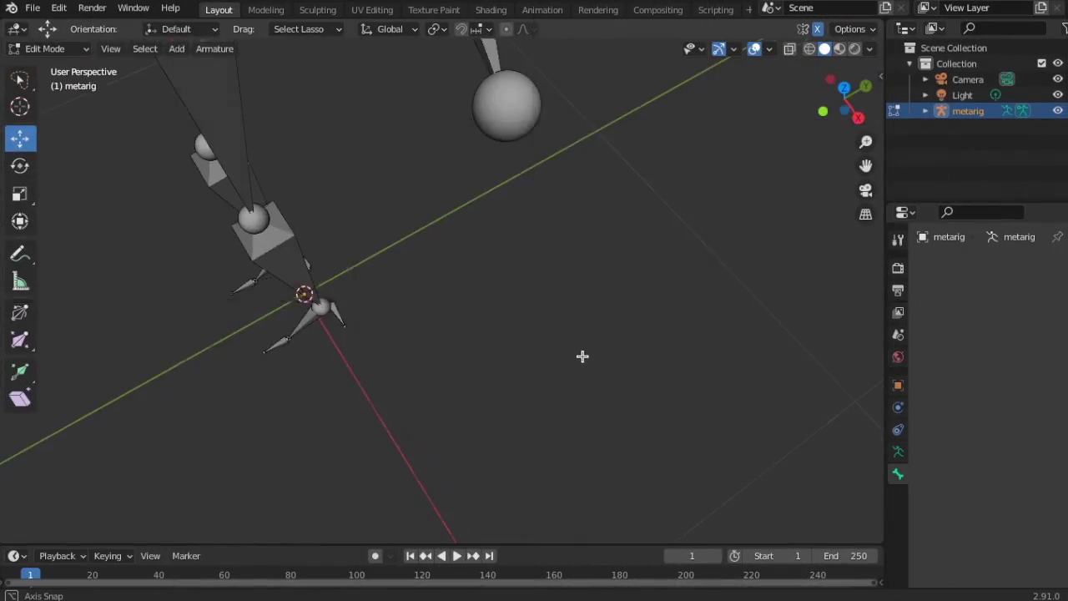
Reveal all hidden bones of the metarig and examine the bone at the end of the left arm.
key("alt+h")
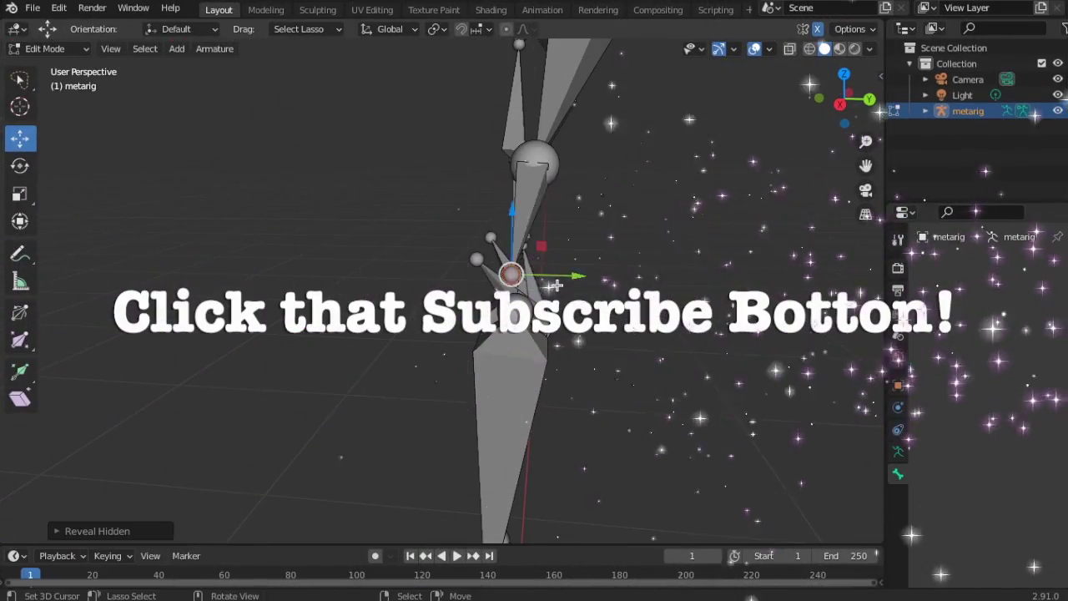
scroll(412, 262, "down", 5)
scroll(412, 262, "up", 8)
middle_click_drag(412, 262, 597, 273)
scroll(598, 274, "up", 7)
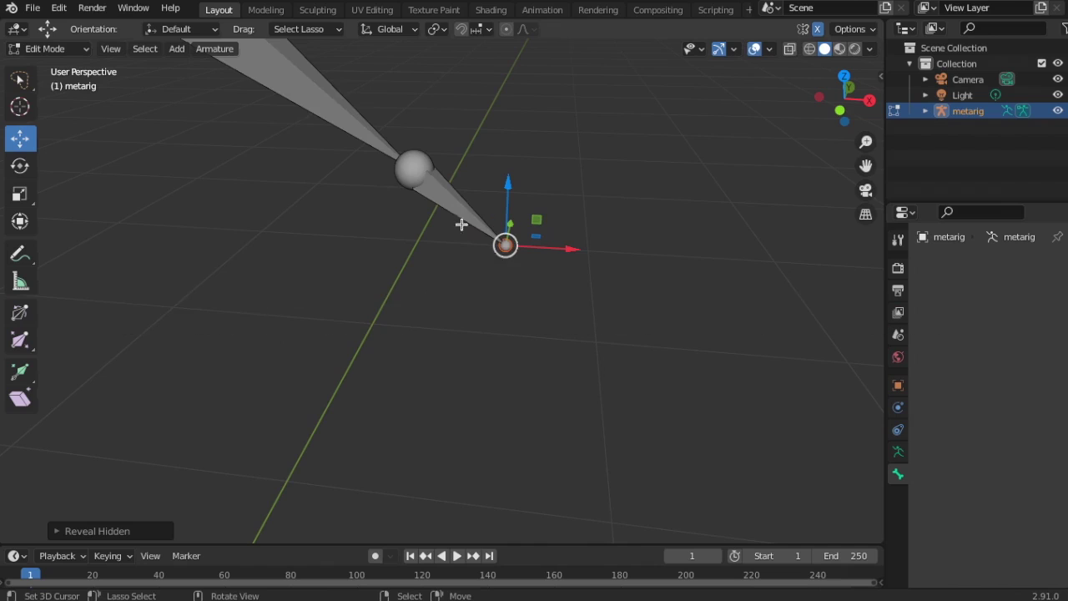
scroll(448, 225, "down", 9)
scroll(479, 237, "up", 4)
scroll(479, 238, "down", 5)
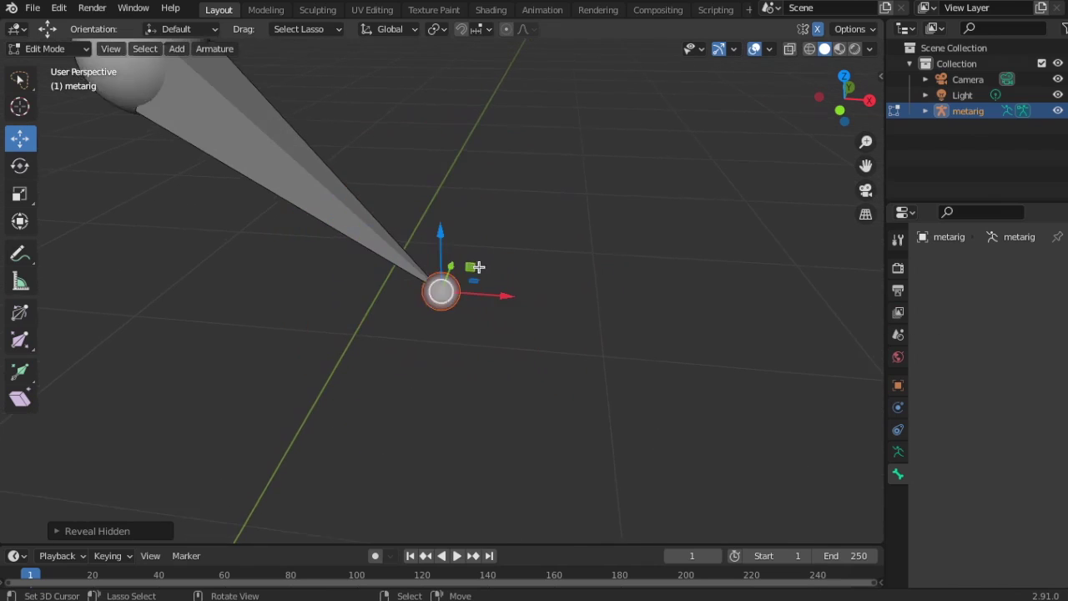
mouse_move(527, 265)
middle_mouse_down()
mouse_move(368, 220)
mouse_move(535, 246)
middle_mouse_up()
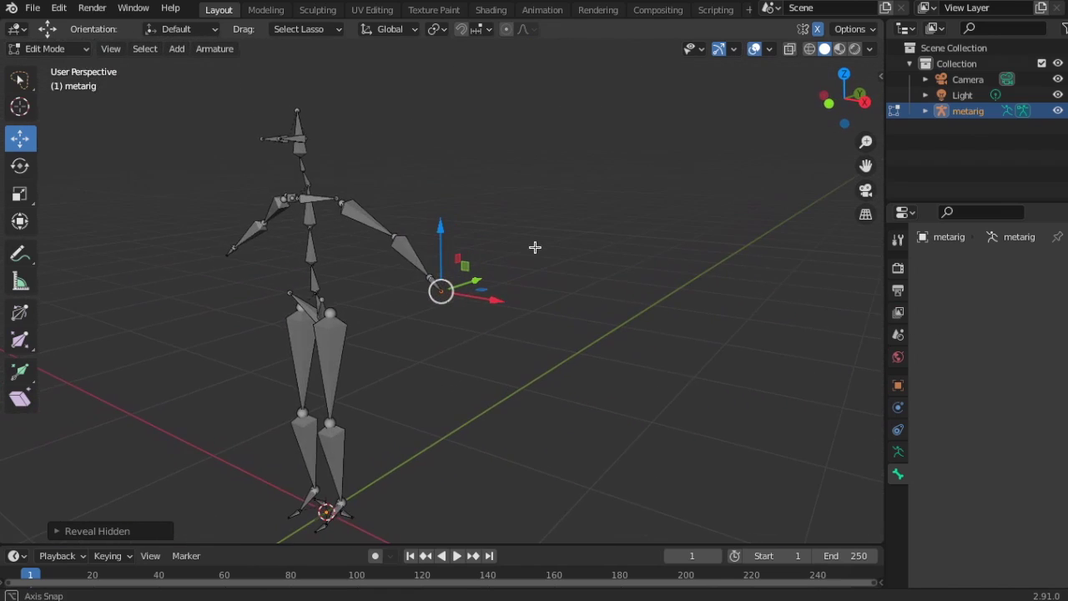
Switch the metarig to Object Mode and generate the Rigify rig from it.
left_click(84, 50)
left_click(38, 66)
scroll(489, 335, "up", 3)
scroll(278, 342, "down", 4)
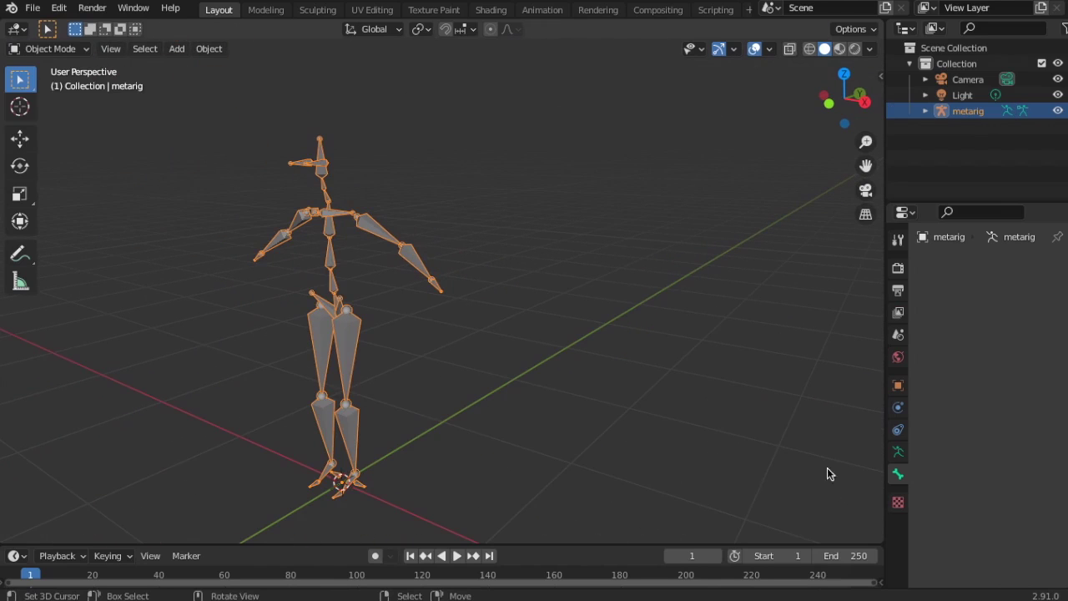
left_click(898, 452)
scroll(931, 496, "down", 1)
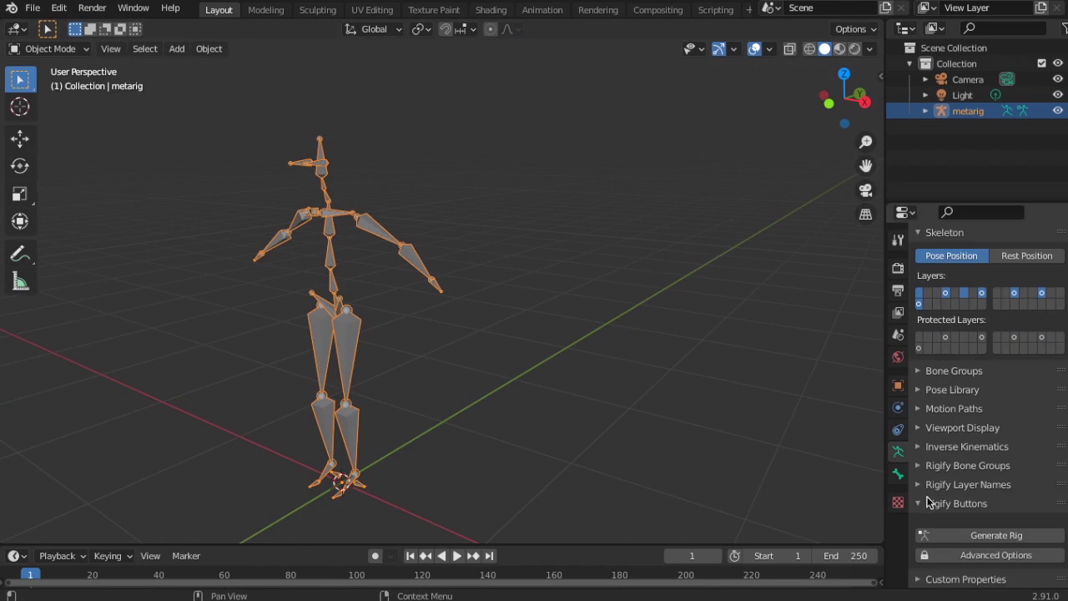
left_click(992, 535)
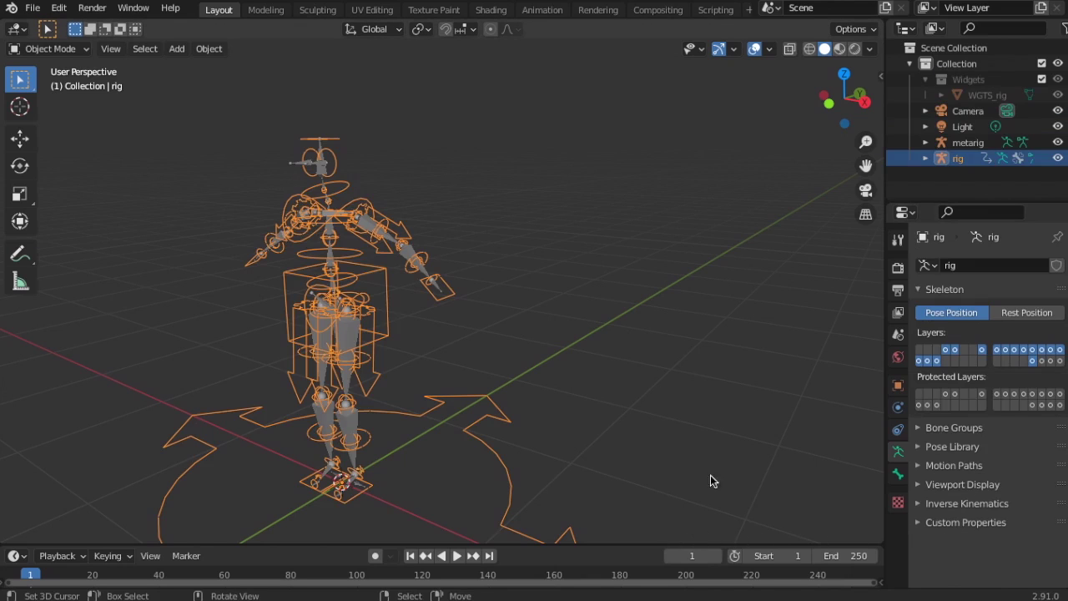
Inspect the generated rig from several sides and save the rig file.
middle_click_drag(659, 450, 360, 288)
scroll(404, 370, "up", 3)
scroll(434, 296, "up", 4)
scroll(487, 305, "down", 6)
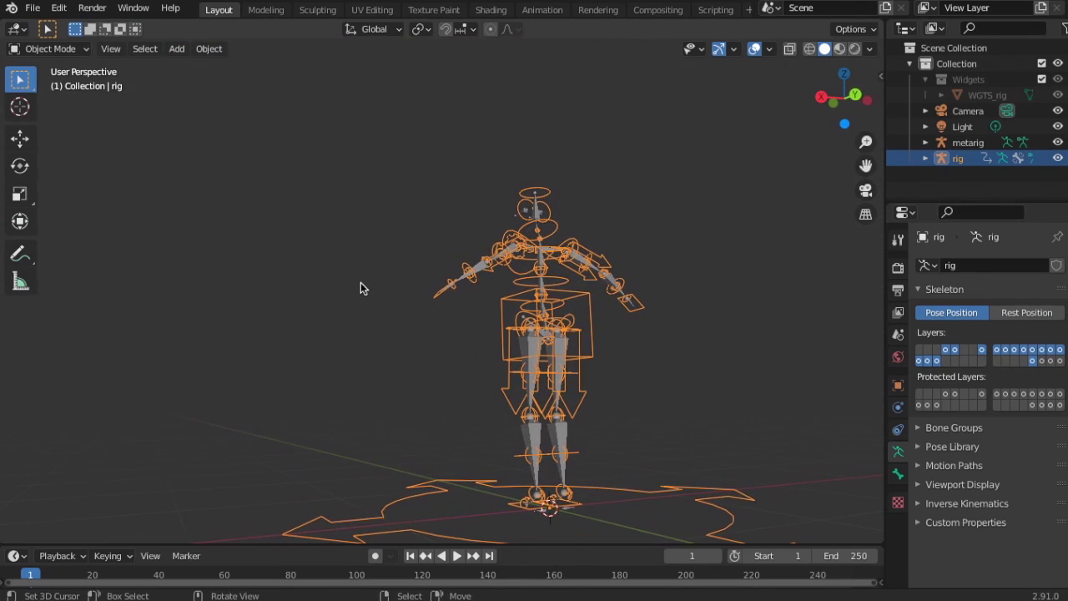
left_click(33, 7)
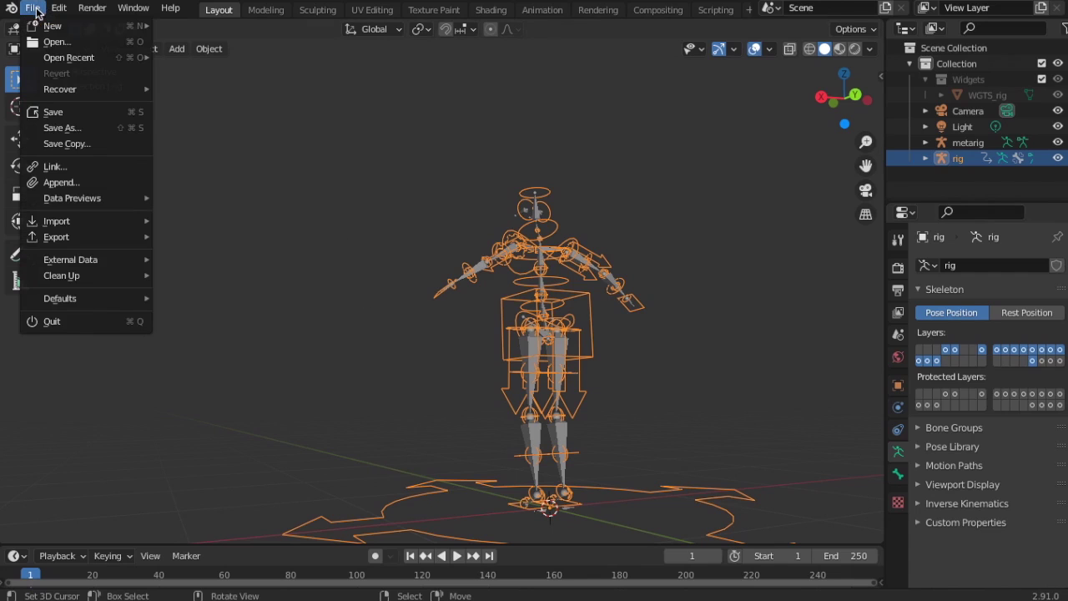
left_click(74, 112)
middle_click_drag(489, 246, 514, 257)
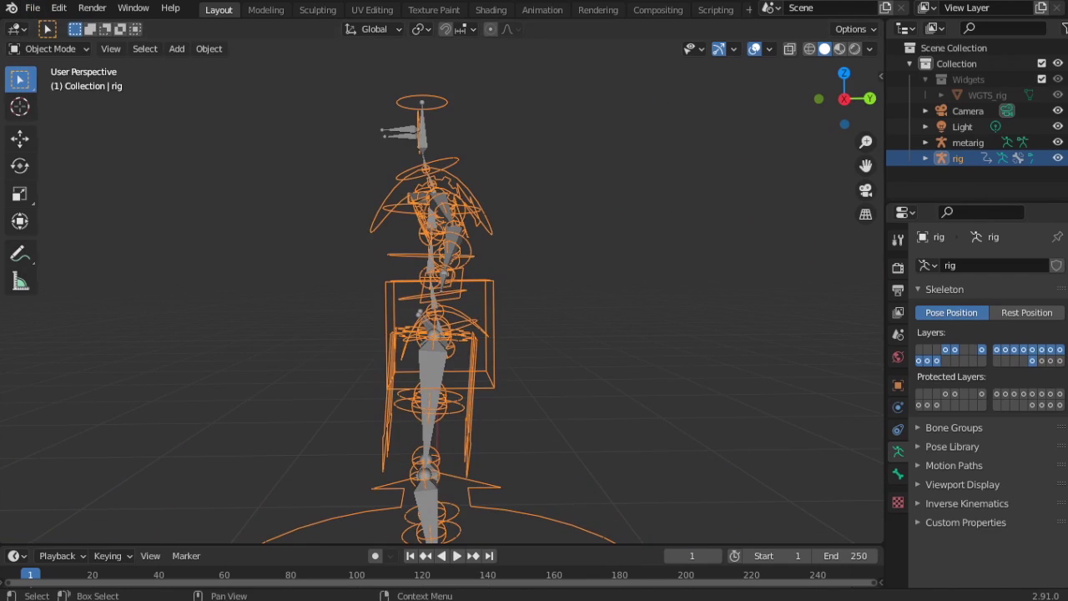